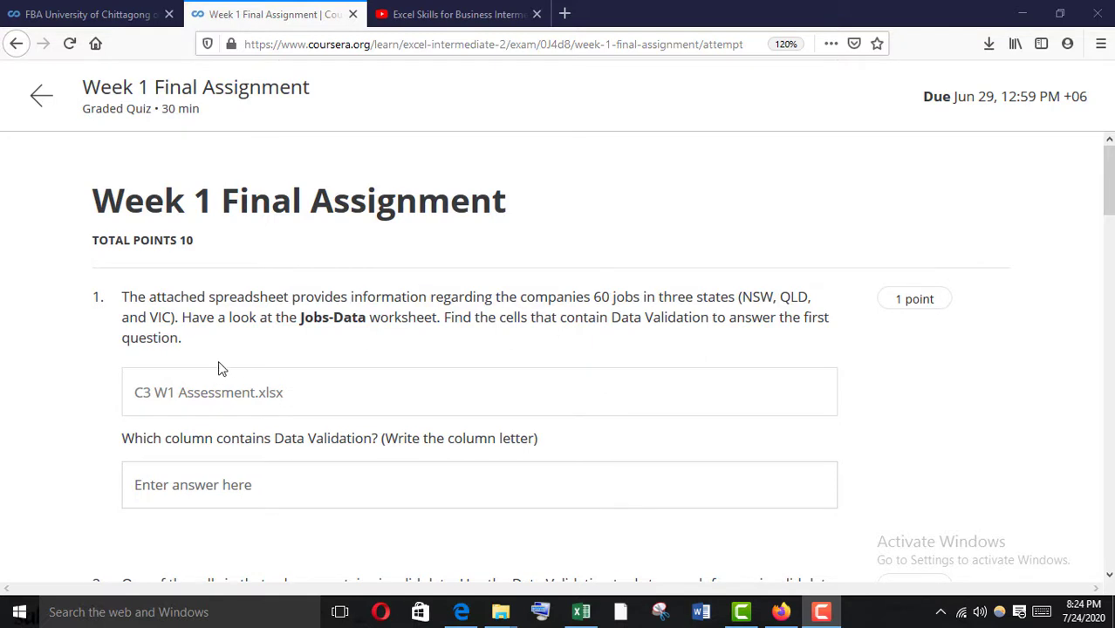
Switch to the C3-W1-Assessment workbook in Excel and enable editing, closing the Office activation notice
{"action": "scroll", "coordinate": [219, 369], "scroll_direction": "down", "scroll_amount": 1}
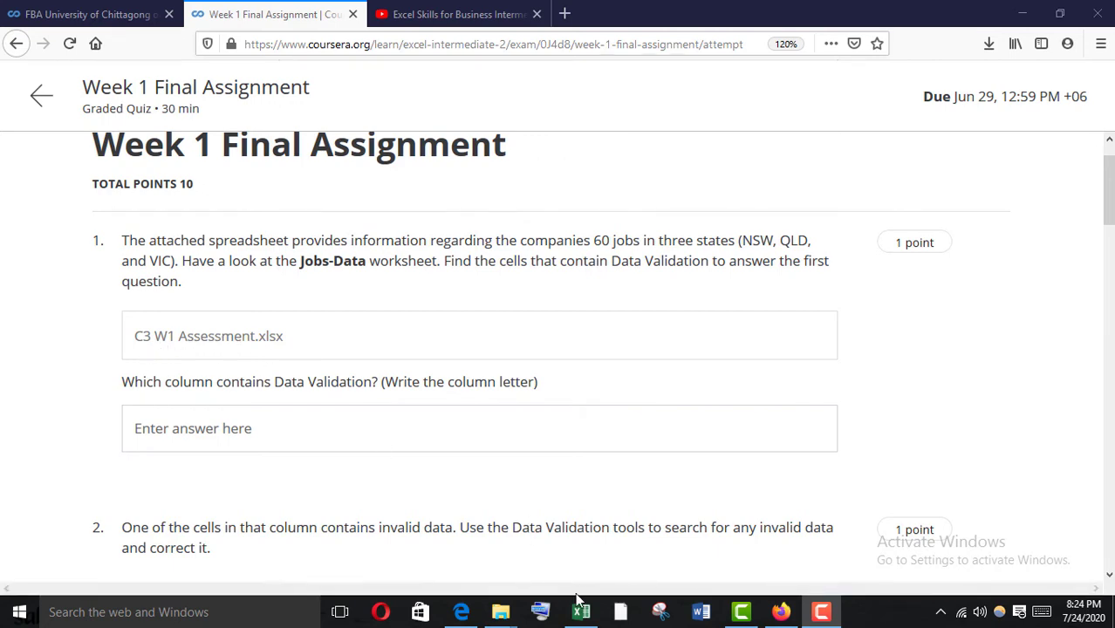
{"action": "mouse_move", "coordinate": [582, 614]}
{"action": "left_click", "coordinate": [585, 565]}
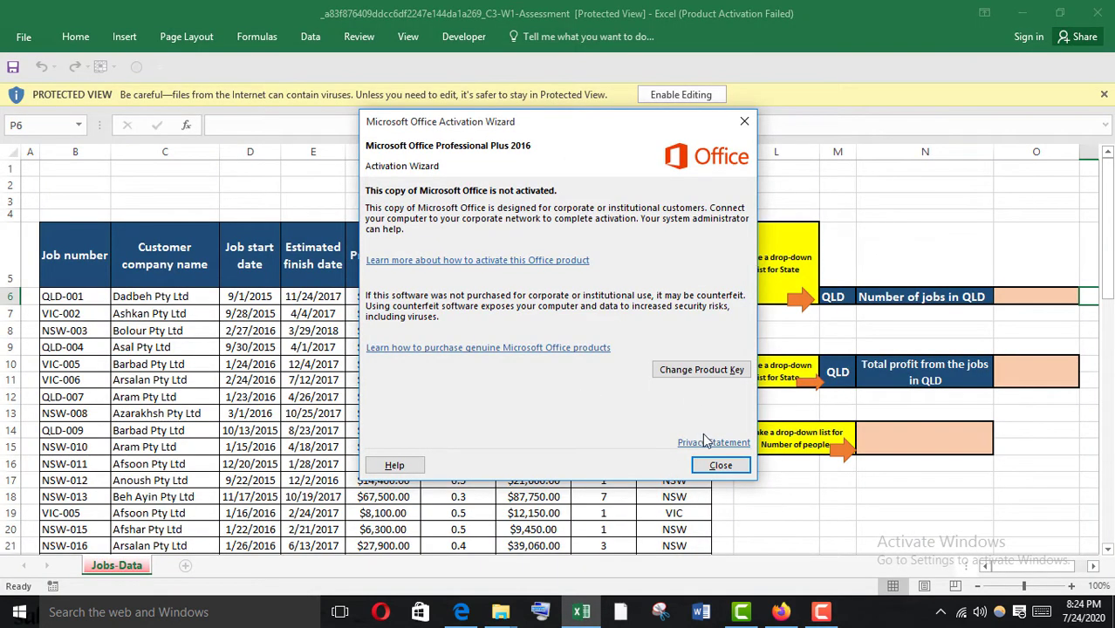
{"action": "left_click", "coordinate": [721, 465]}
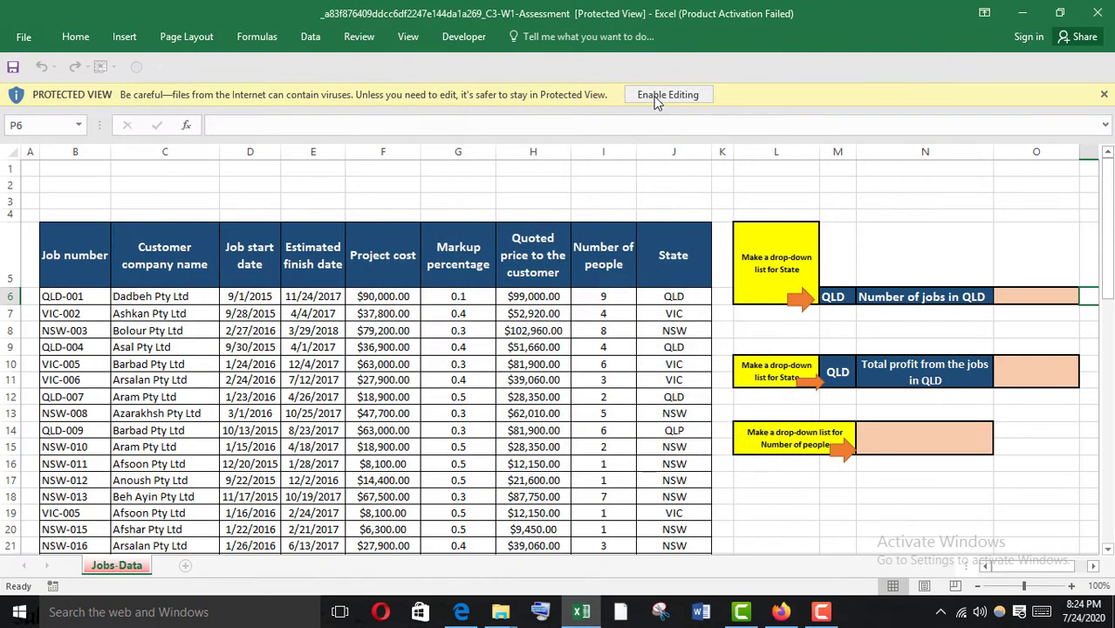
{"action": "left_click", "coordinate": [657, 95]}
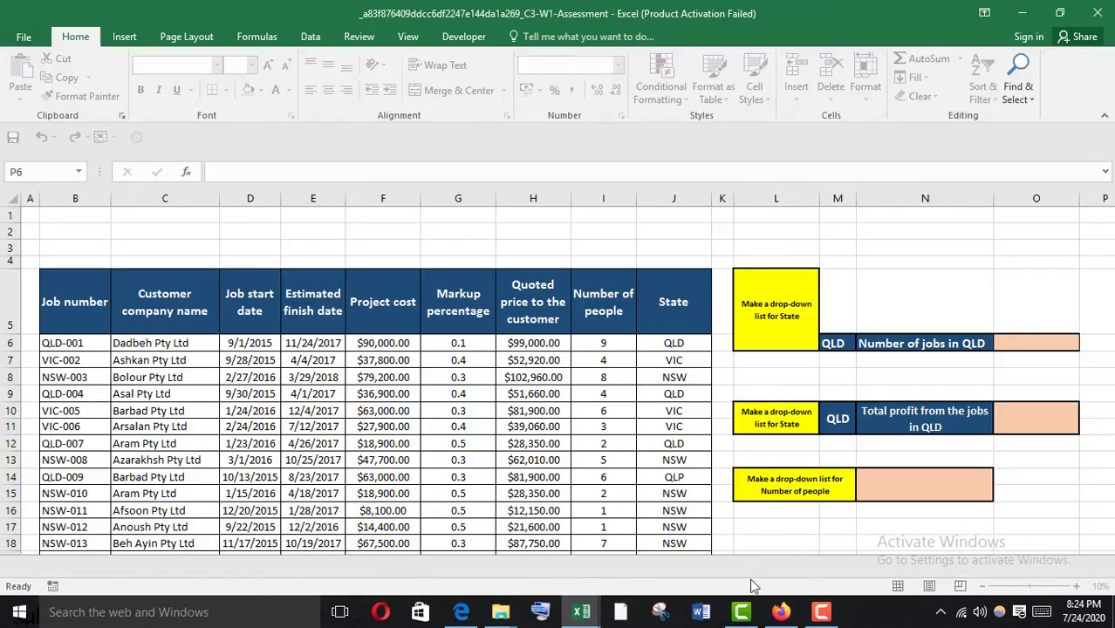
Return to the Coursera quiz in Firefox and read question 1 about the Jobs-Data worksheet's Data Validation cells
{"action": "mouse_move", "coordinate": [747, 613]}
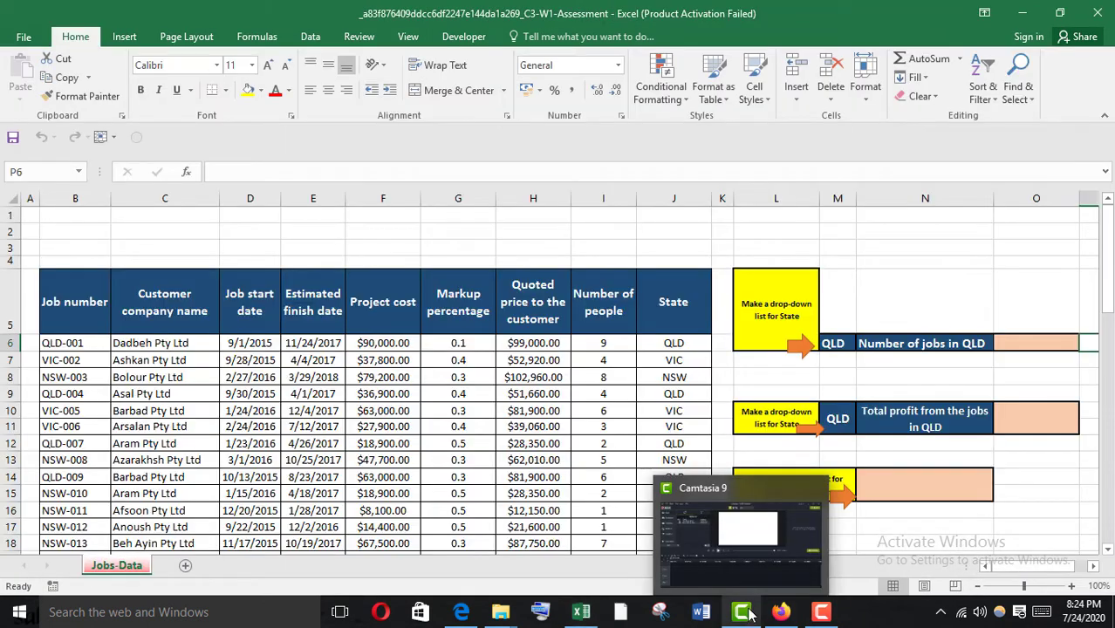
{"action": "mouse_move", "coordinate": [781, 614]}
{"action": "left_click", "coordinate": [745, 542]}
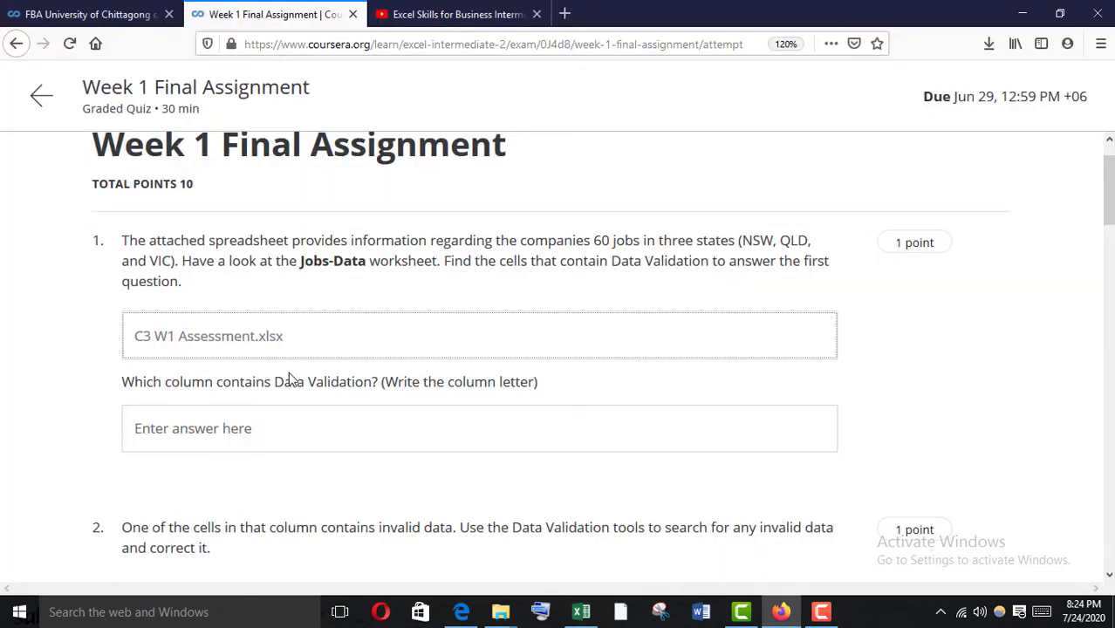
{"action": "scroll", "coordinate": [231, 419], "scroll_direction": "up", "scroll_amount": 1}
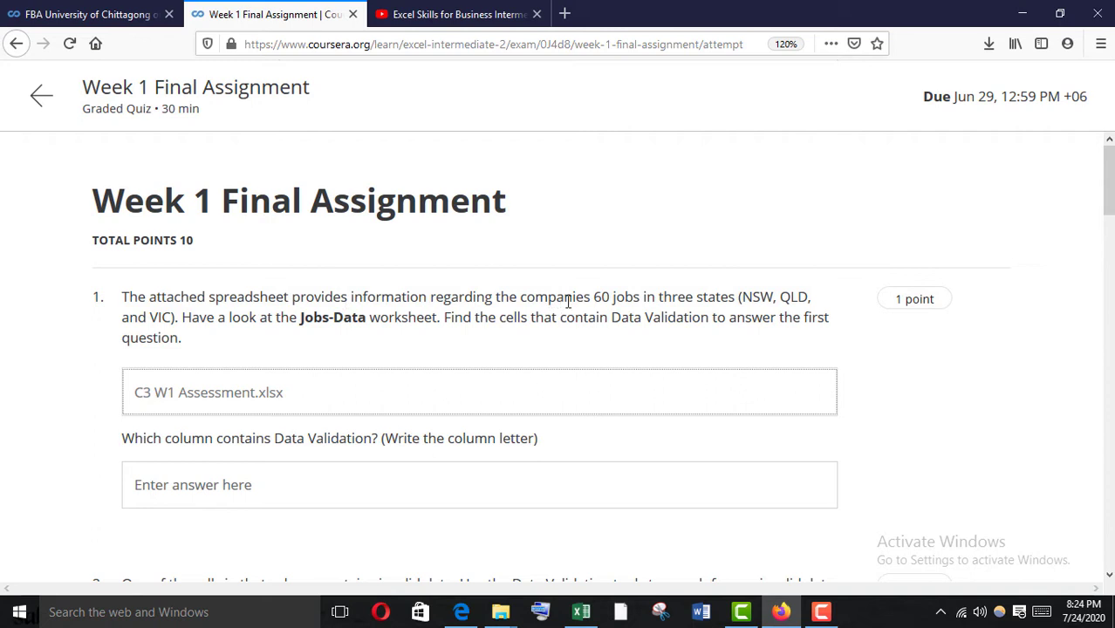
{"action": "left_click_drag", "start_coordinate": [566, 298], "coordinate": [797, 301]}
{"action": "left_click_drag", "start_coordinate": [152, 317], "coordinate": [217, 321]}
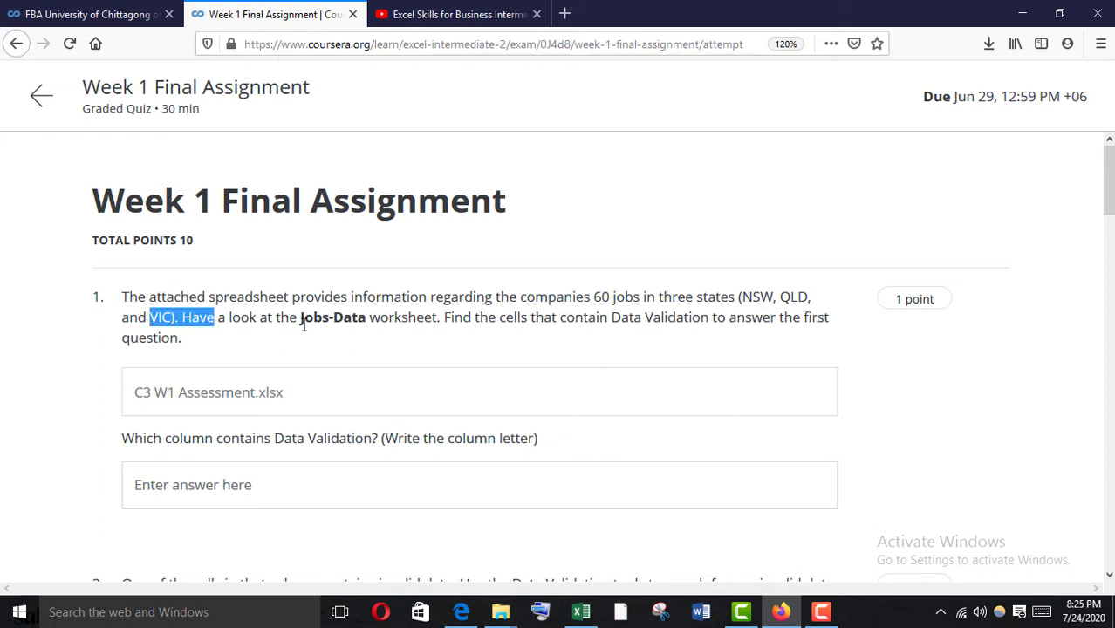
{"action": "left_click_drag", "start_coordinate": [302, 323], "coordinate": [364, 337]}
{"action": "left_click", "coordinate": [444, 333]}
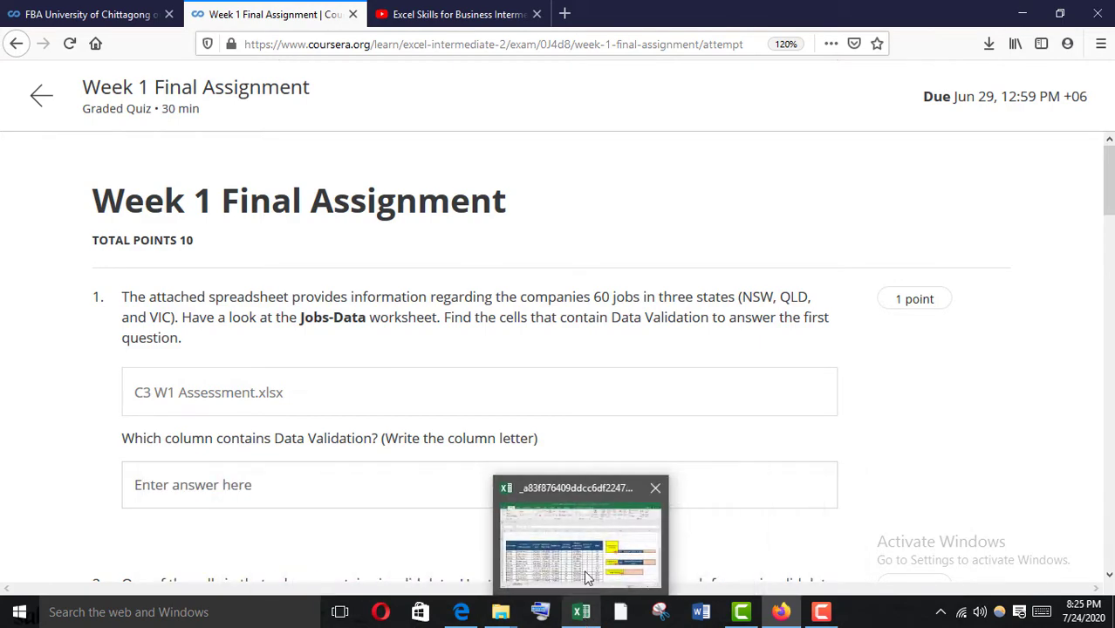
In Excel, use Go To Special on the whole Jobs-Data sheet to locate all Data validation cells and select J3
{"action": "left_click", "coordinate": [590, 560]}
{"action": "scroll", "coordinate": [509, 410], "scroll_direction": "down", "scroll_amount": 2}
{"action": "scroll", "coordinate": [509, 410], "scroll_direction": "up", "scroll_amount": 2}
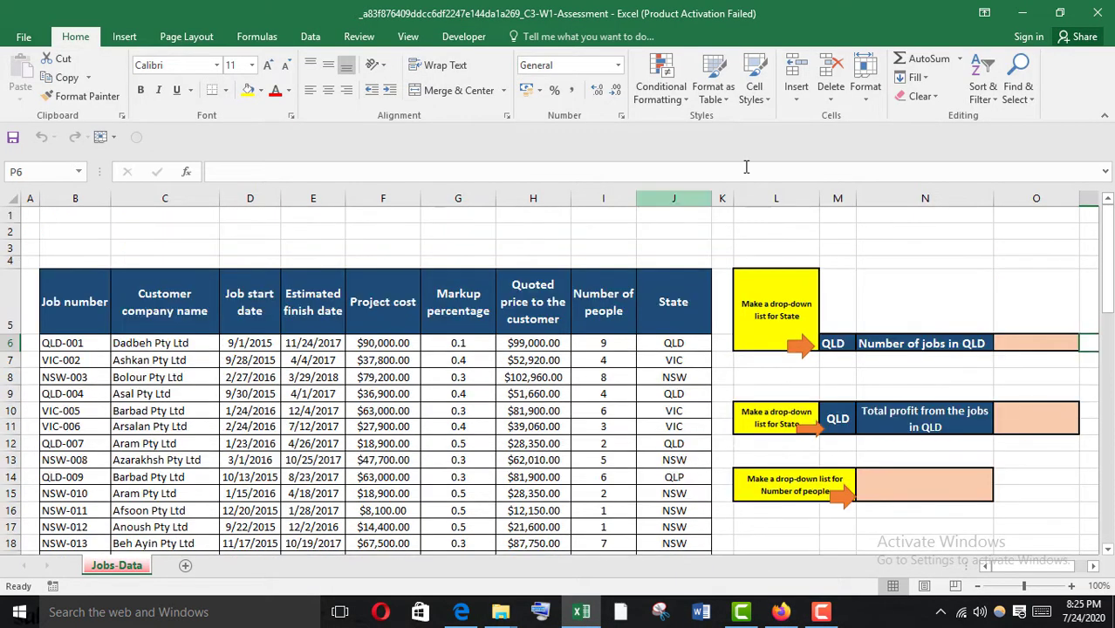
{"action": "left_click", "coordinate": [362, 247]}
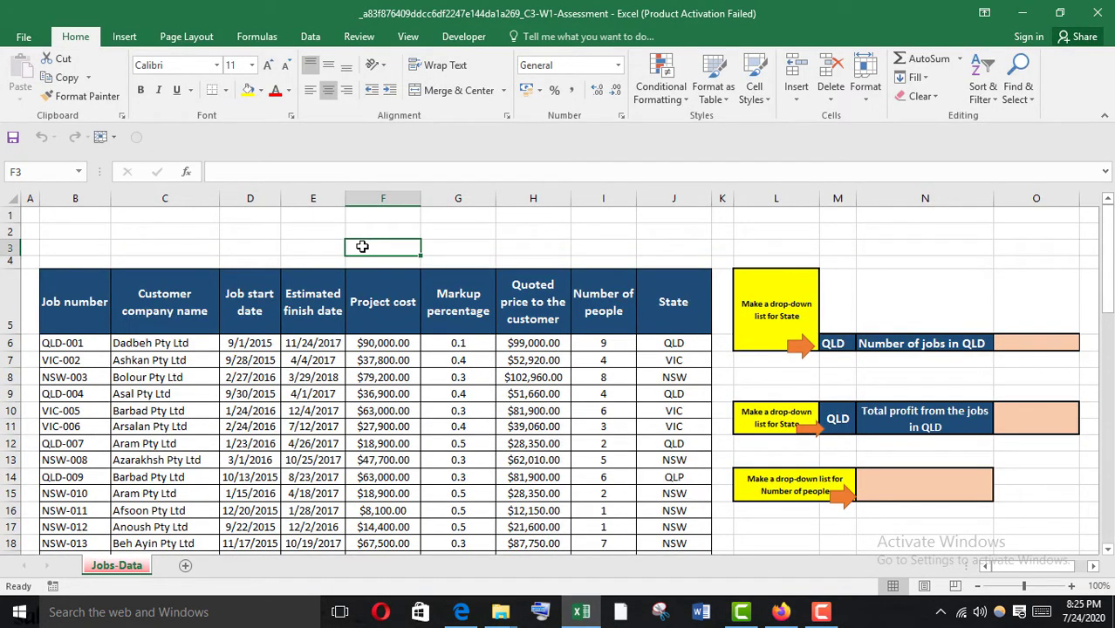
{"action": "key", "text": "ctrl+a"}
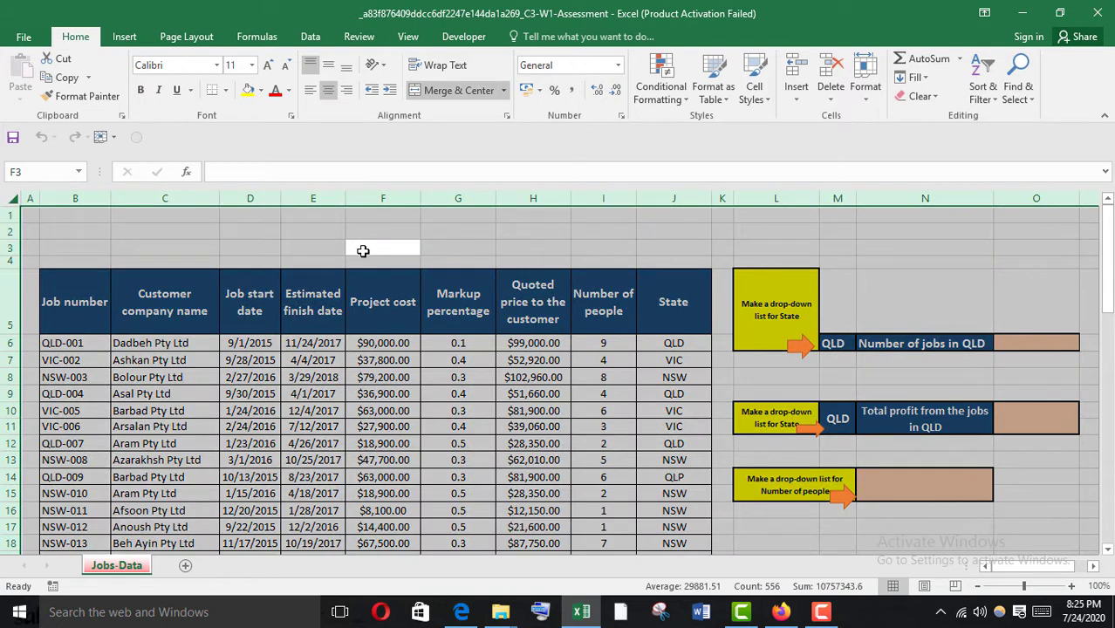
{"action": "left_click", "coordinate": [1019, 94]}
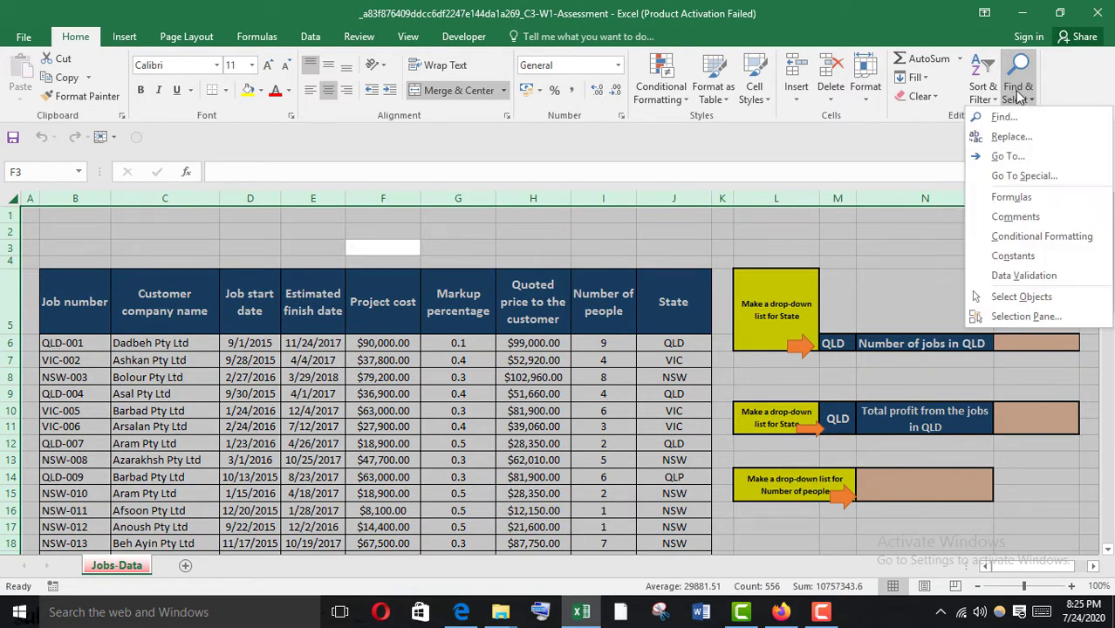
{"action": "left_click", "coordinate": [1025, 177]}
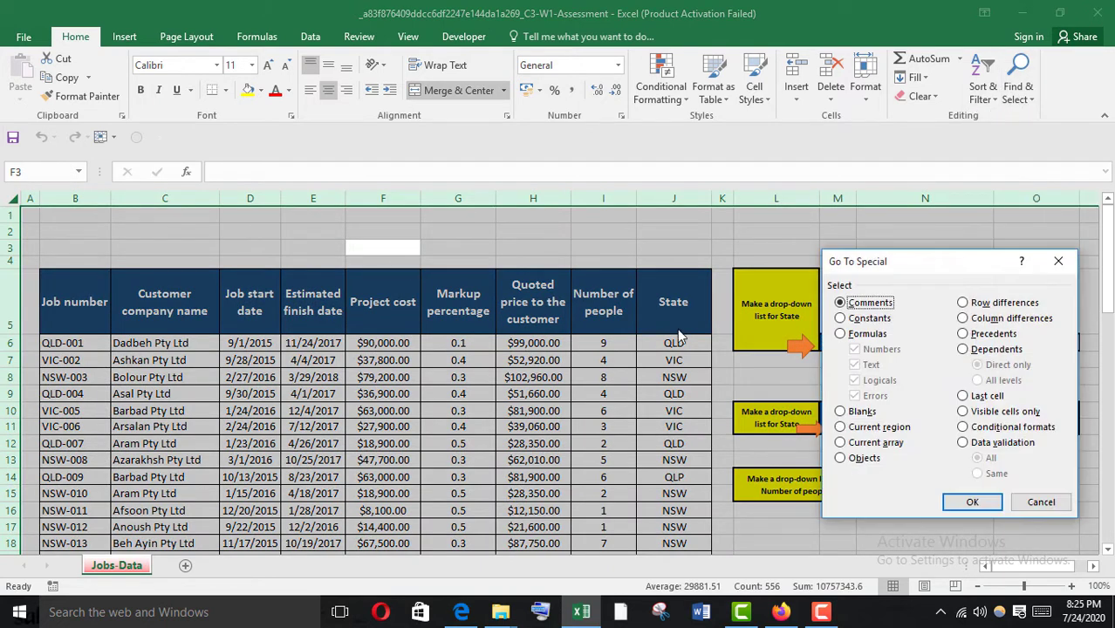
{"action": "left_click", "coordinate": [964, 446]}
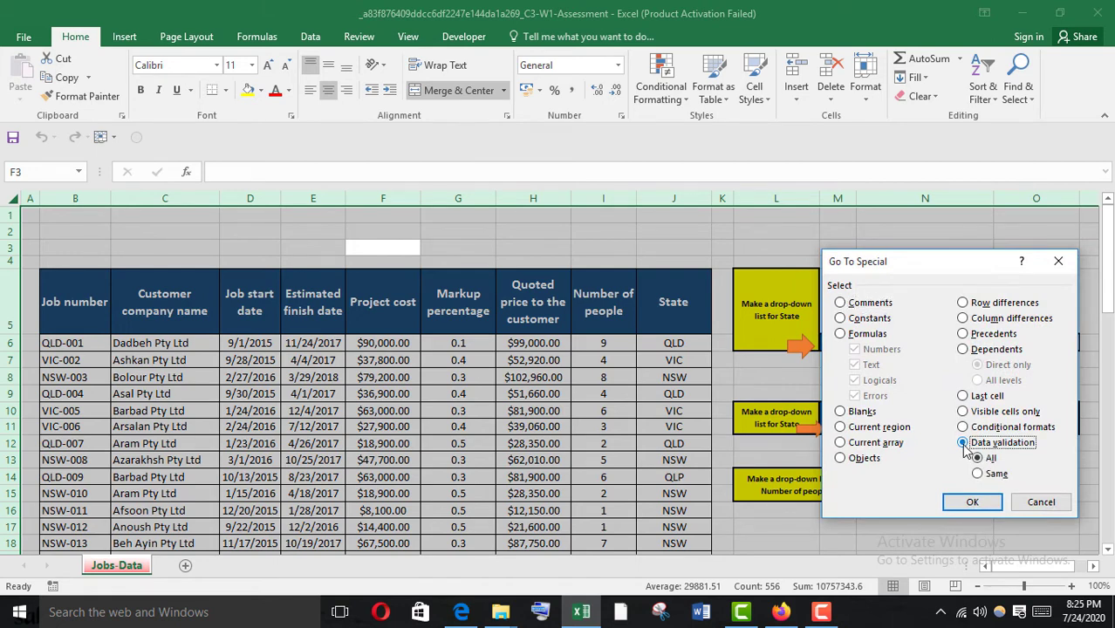
{"action": "left_click", "coordinate": [968, 505]}
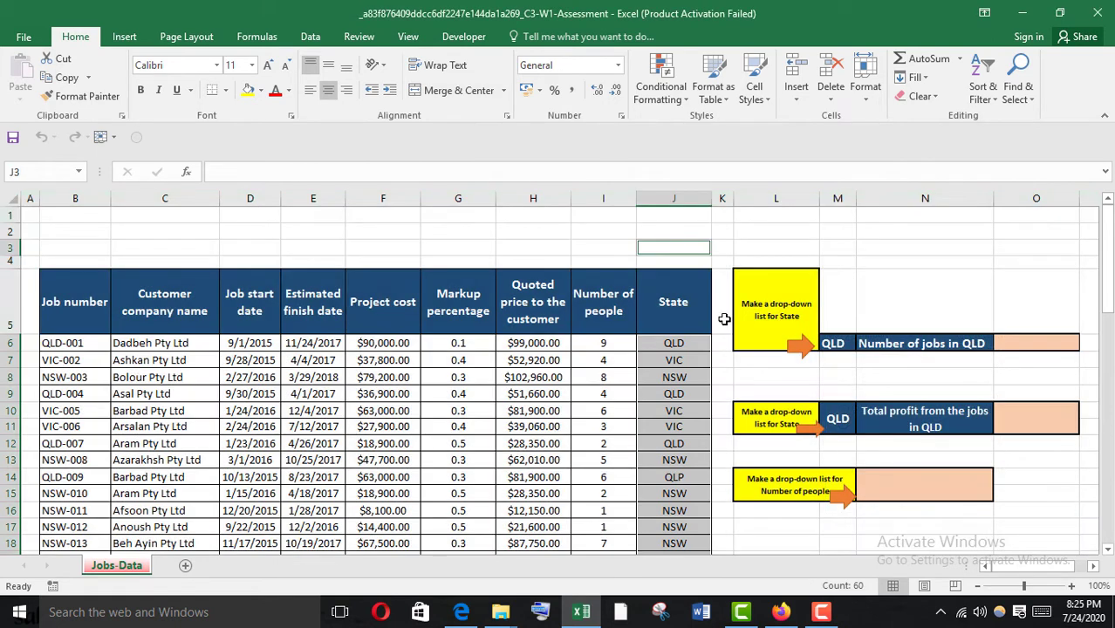
{"action": "left_click", "coordinate": [669, 244]}
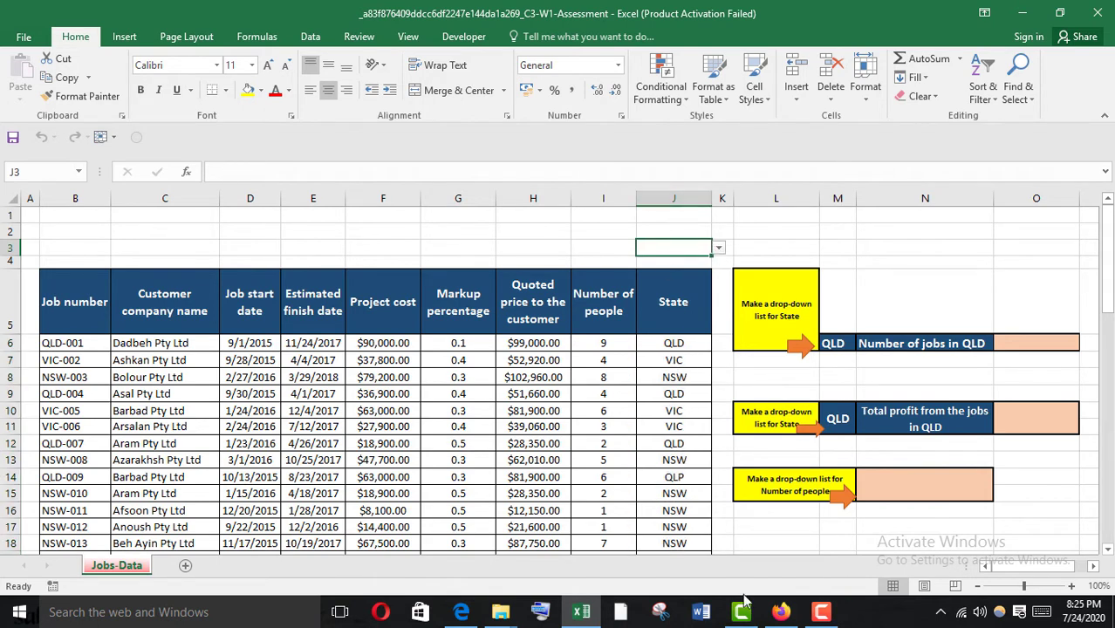
Check question 1 in Firefox against the State column in Excel and answer the quiz question with J
{"action": "mouse_move", "coordinate": [781, 611]}
{"action": "left_click", "coordinate": [766, 528]}
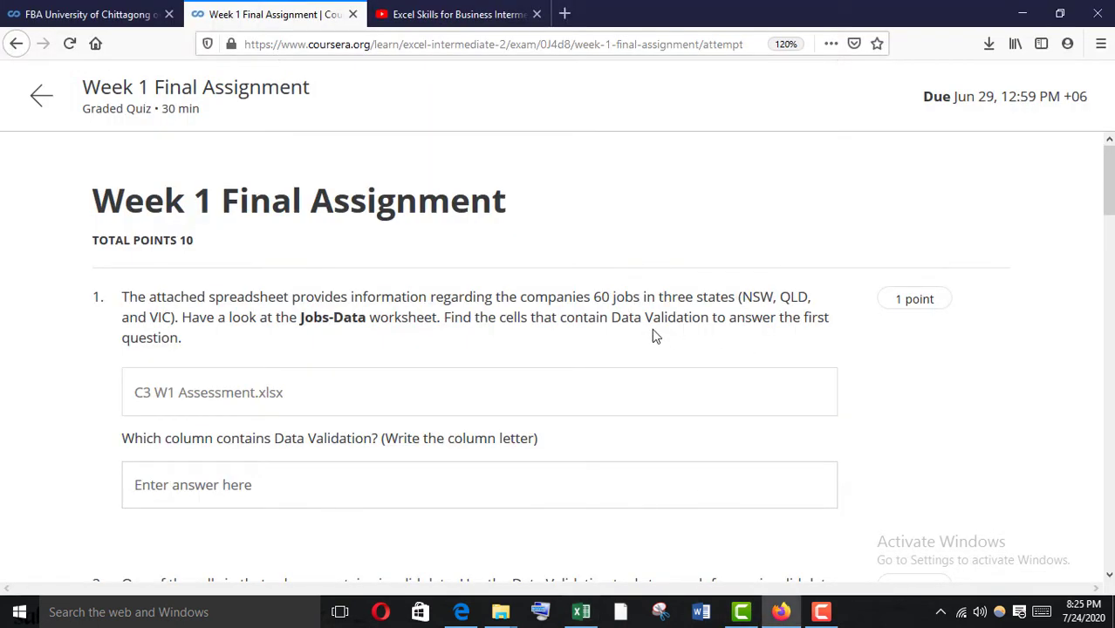
{"action": "left_click_drag", "start_coordinate": [150, 443], "coordinate": [398, 444]}
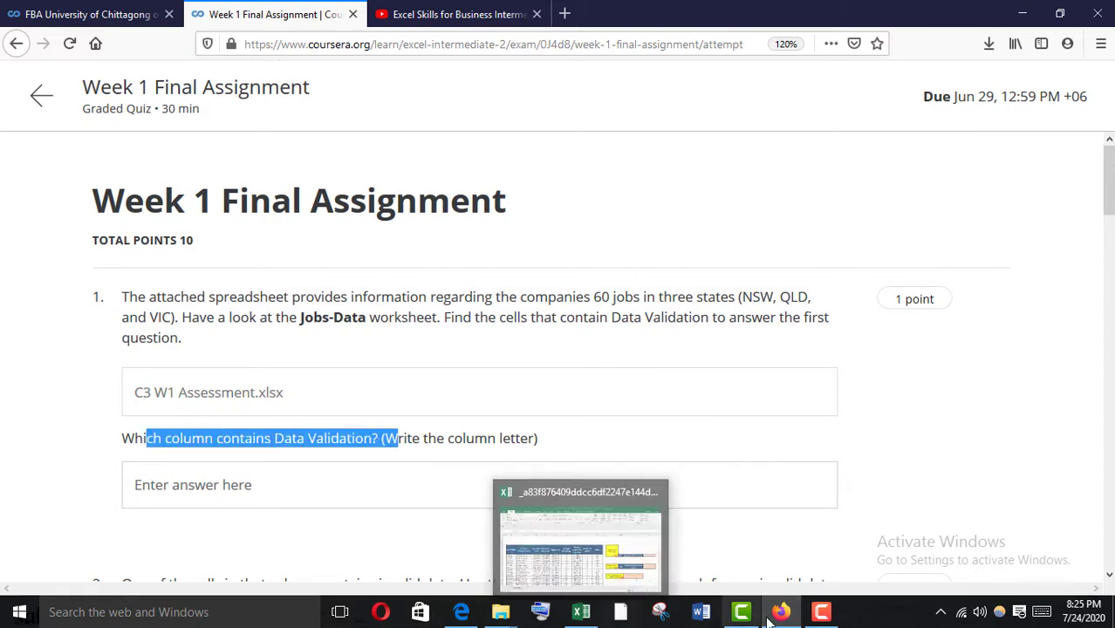
{"action": "mouse_move", "coordinate": [582, 612]}
{"action": "left_click", "coordinate": [588, 554]}
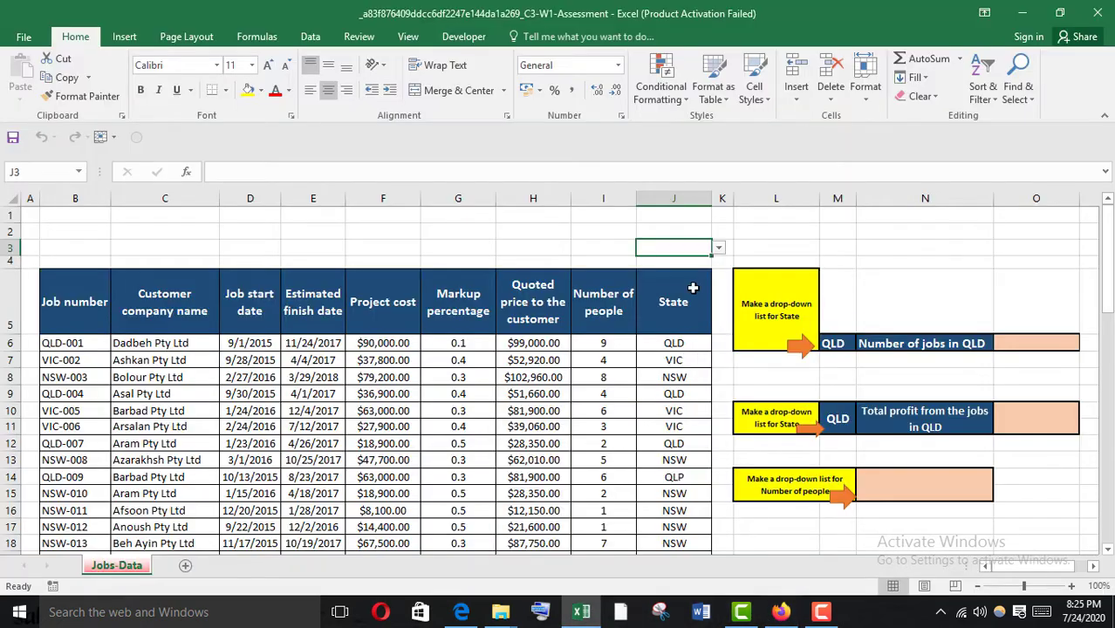
{"action": "left_click", "coordinate": [671, 193]}
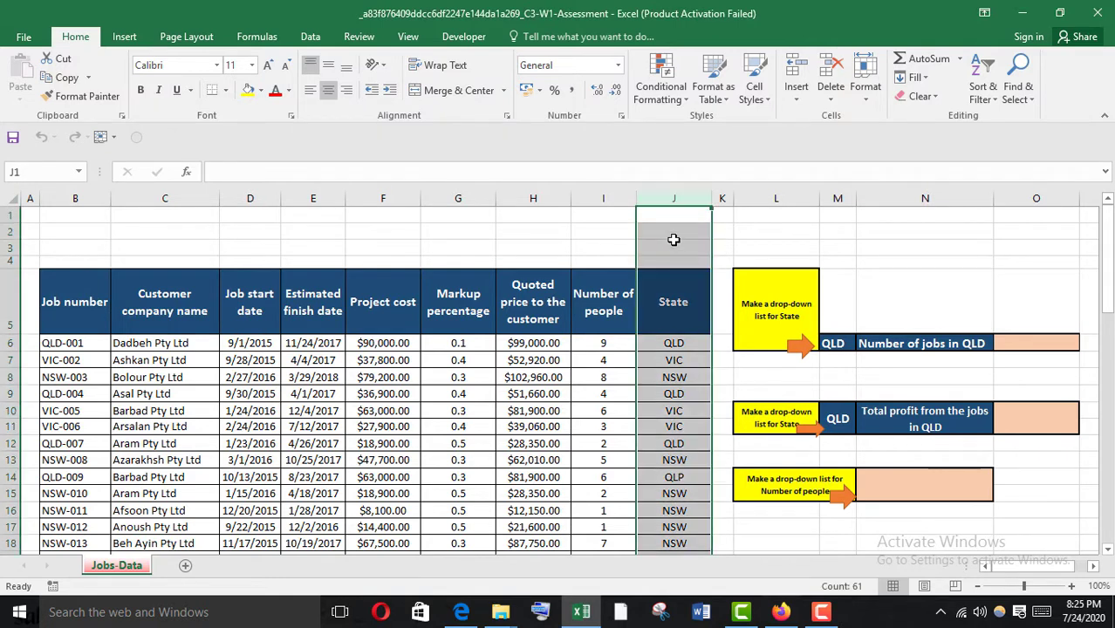
{"action": "left_click", "coordinate": [781, 611]}
{"action": "left_click", "coordinate": [191, 491]}
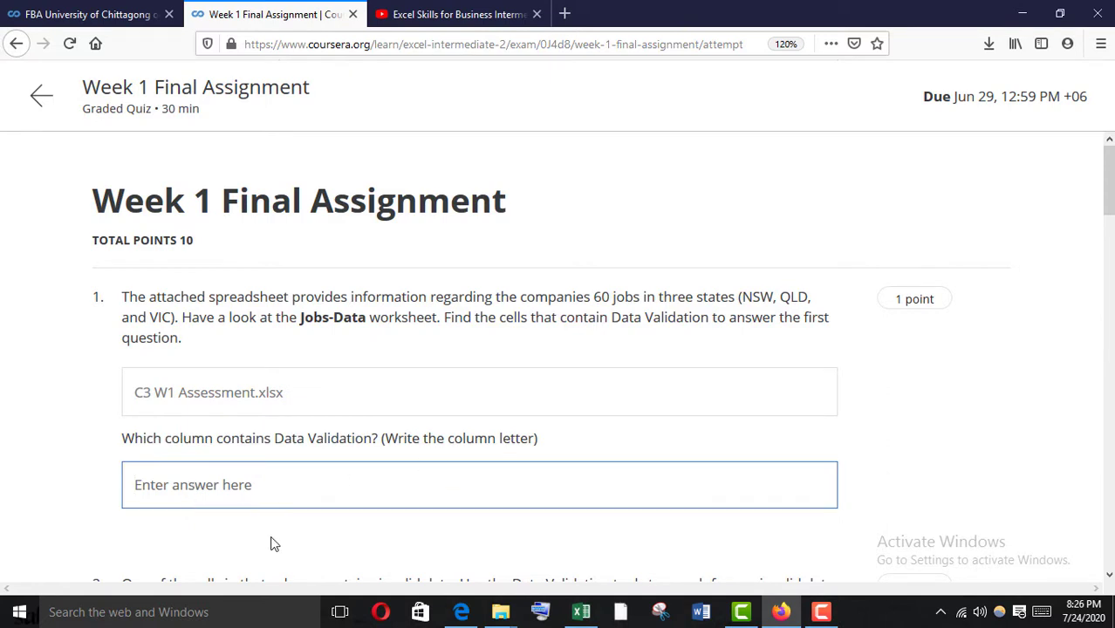
{"action": "type", "text": "J"}
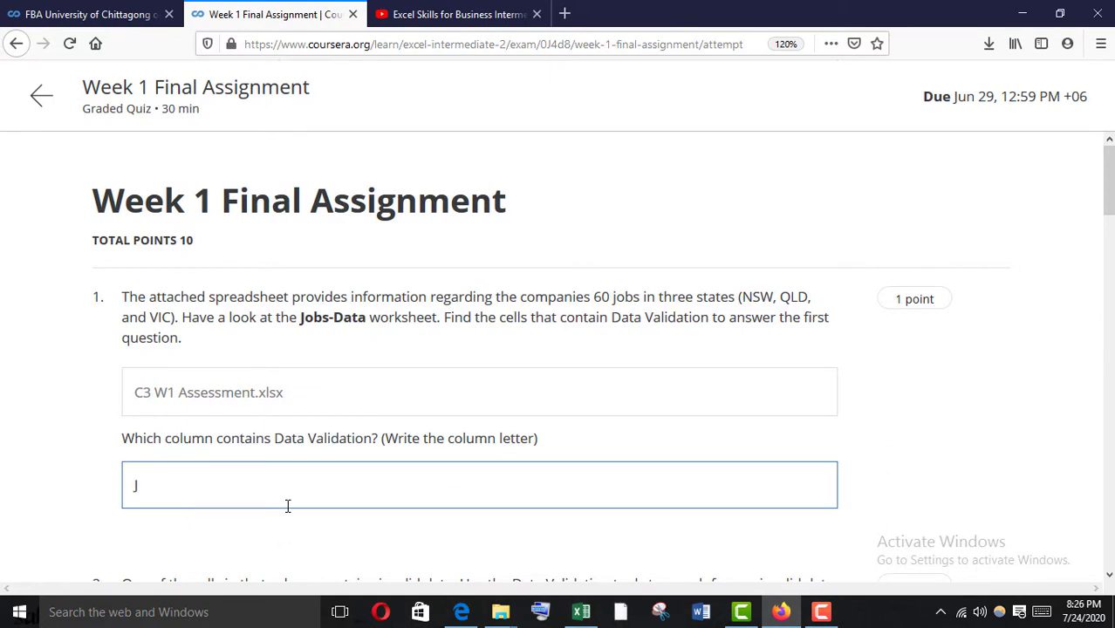
Read quiz question 2 about finding the invalid cell in the State column, comparing it with the Jobs-Data sheet in Excel
{"action": "scroll", "coordinate": [288, 506], "scroll_direction": "down", "scroll_amount": 3}
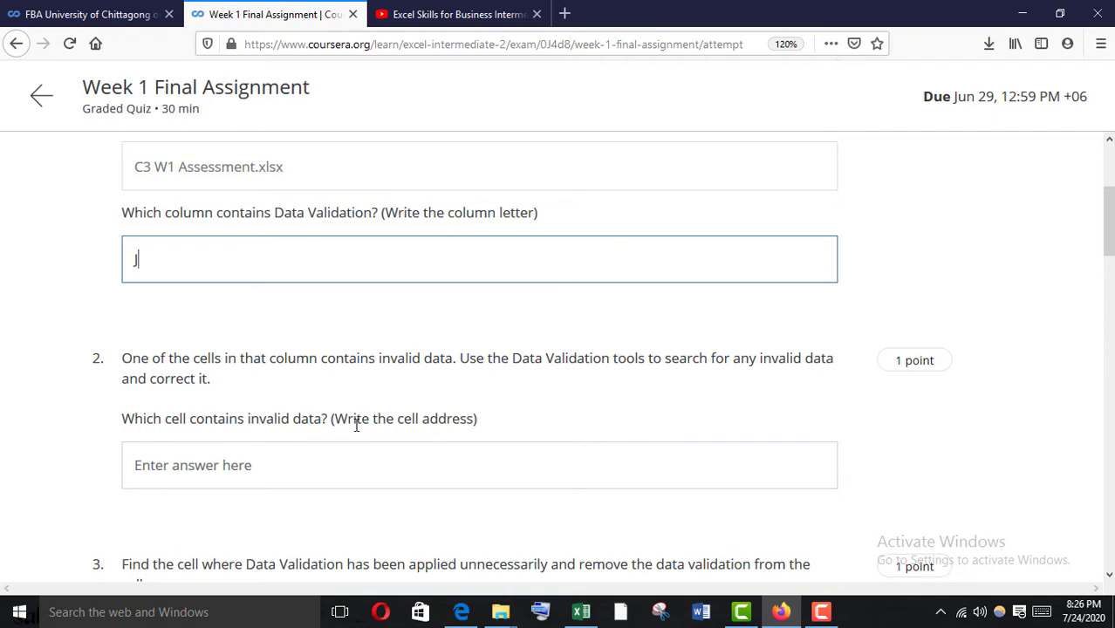
{"action": "mouse_move", "coordinate": [581, 612]}
{"action": "left_click", "coordinate": [585, 559]}
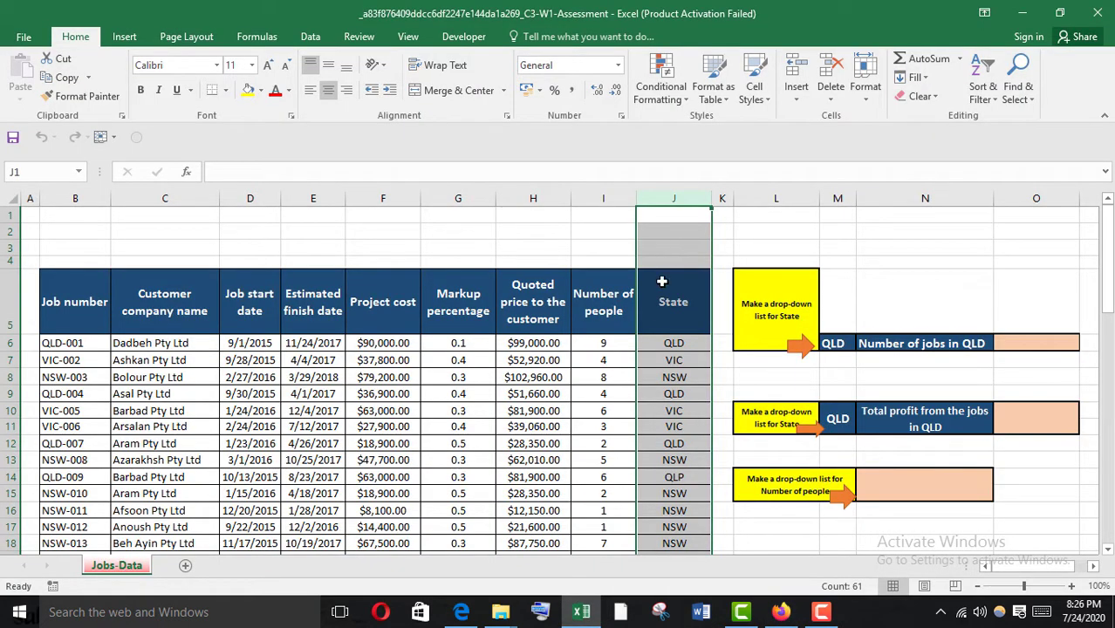
{"action": "left_click", "coordinate": [508, 244]}
{"action": "mouse_move", "coordinate": [781, 611]}
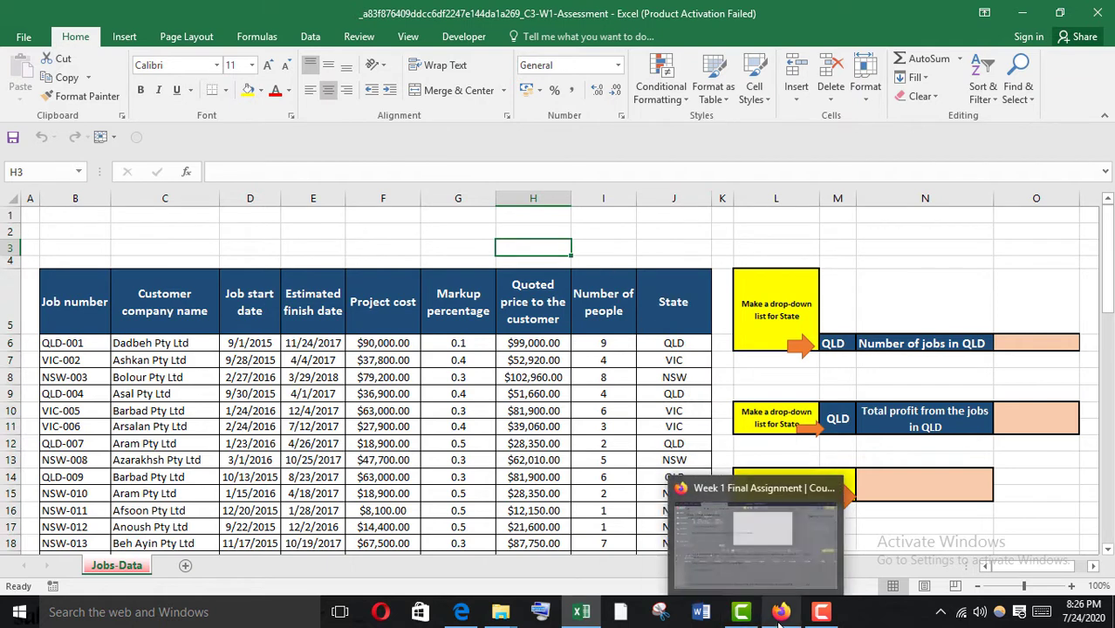
{"action": "left_click", "coordinate": [829, 524]}
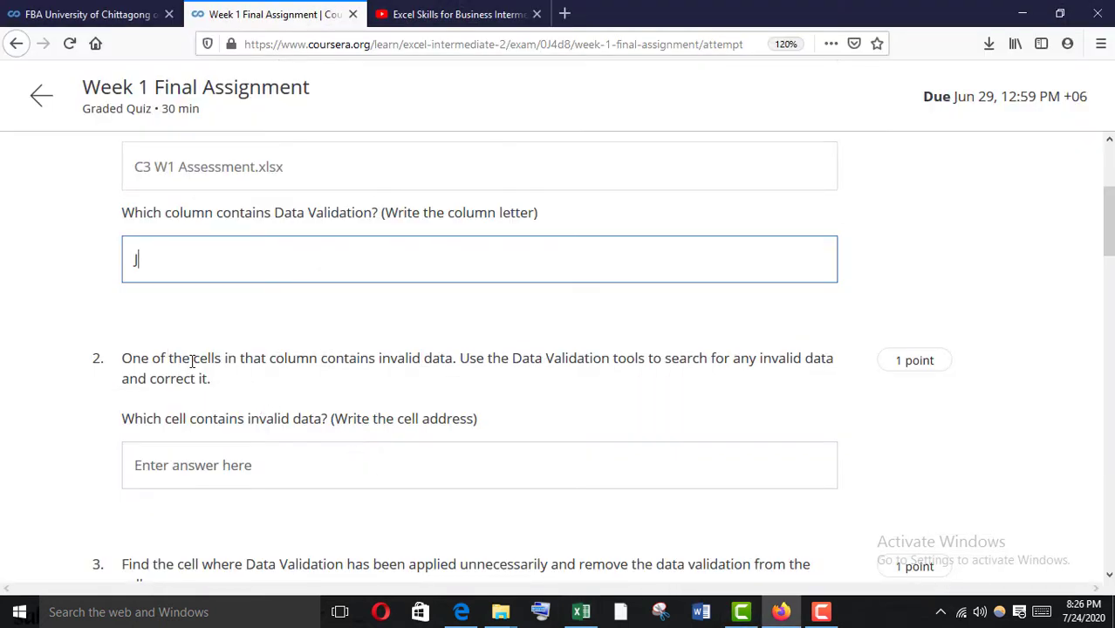
{"action": "left_click_drag", "start_coordinate": [192, 361], "coordinate": [372, 367]}
{"action": "mouse_move", "coordinate": [591, 618]}
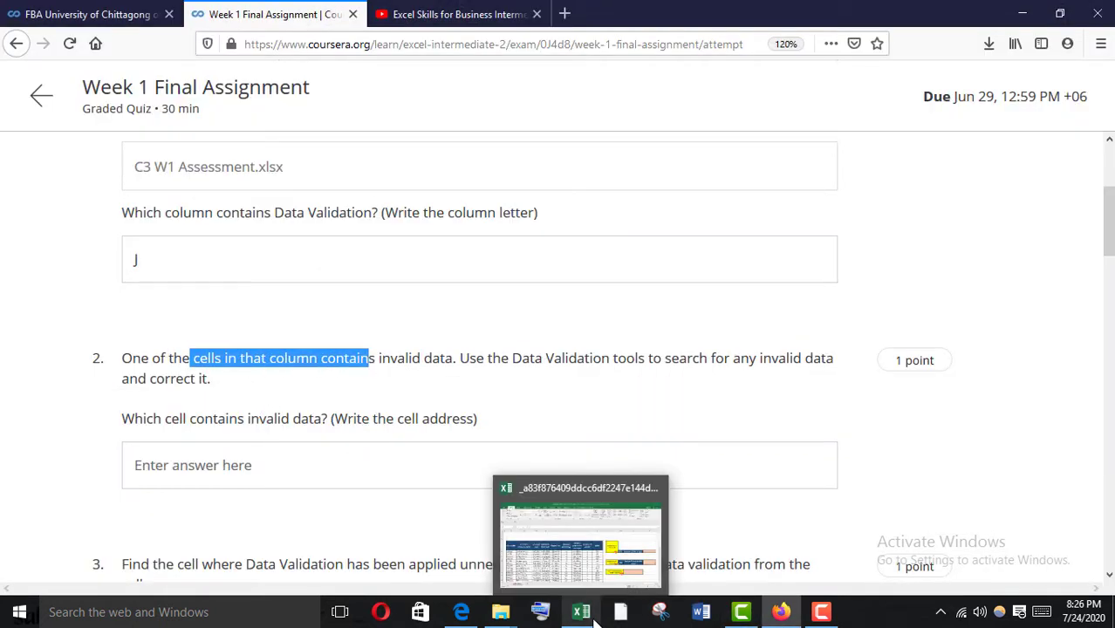
Switch to Excel and circle the invalid data in State column J of the Jobs-Data sheet
{"action": "left_click", "coordinate": [563, 559]}
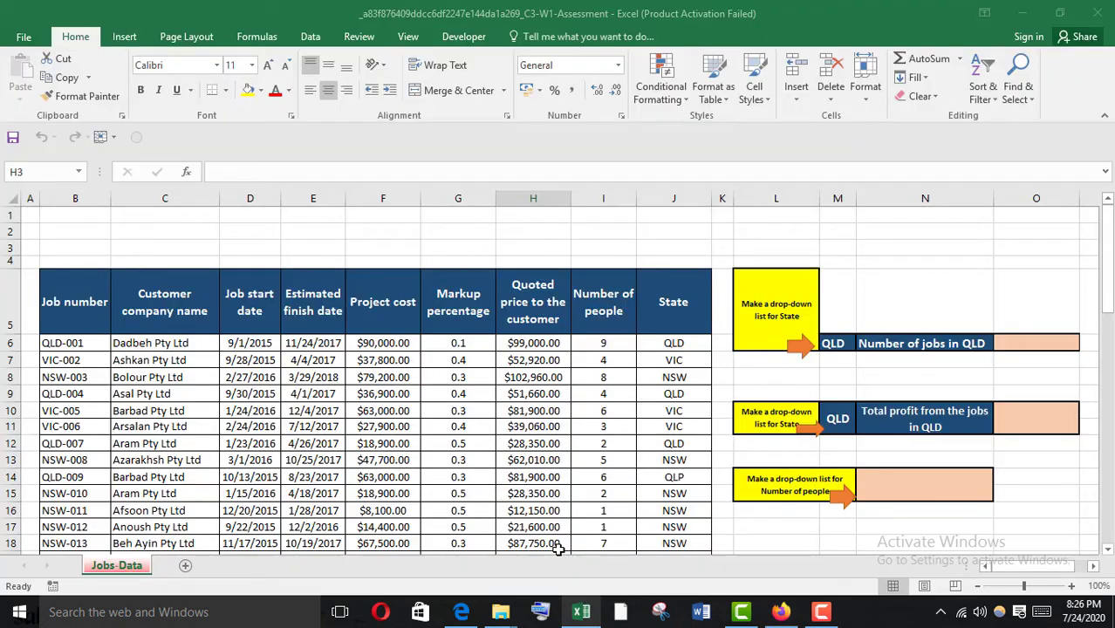
{"action": "left_click", "coordinate": [670, 285]}
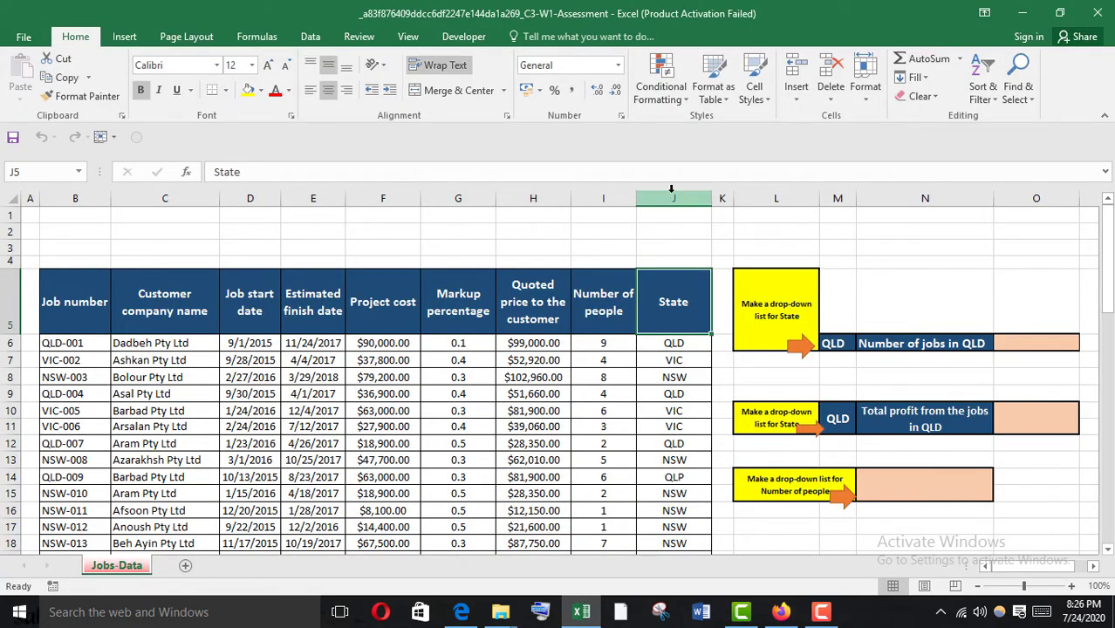
{"action": "left_click", "coordinate": [671, 194]}
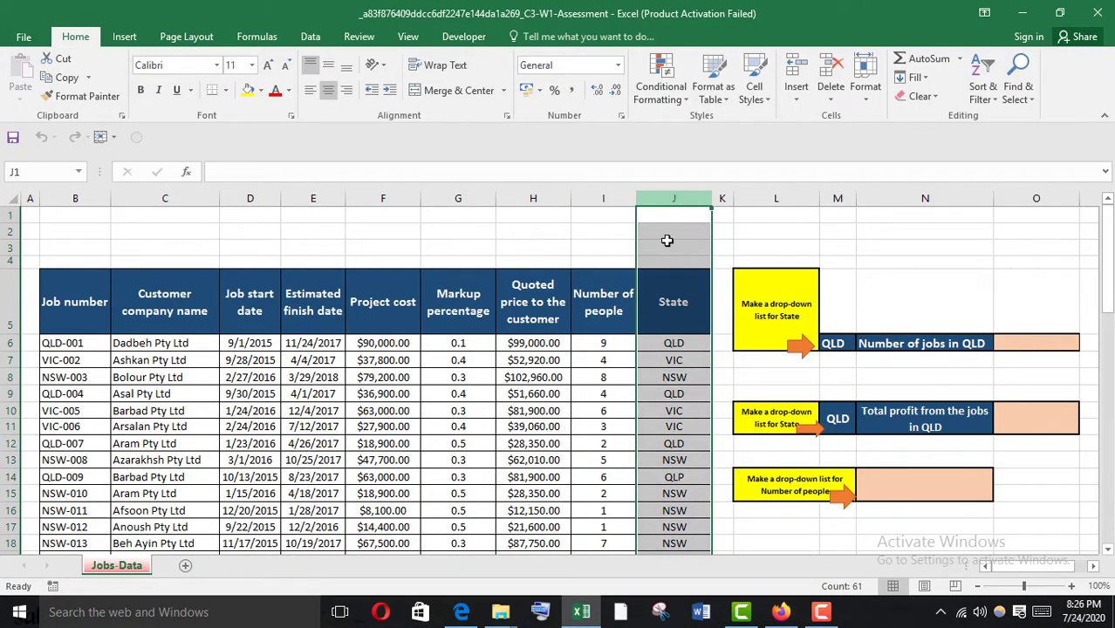
{"action": "left_click", "coordinate": [310, 36]}
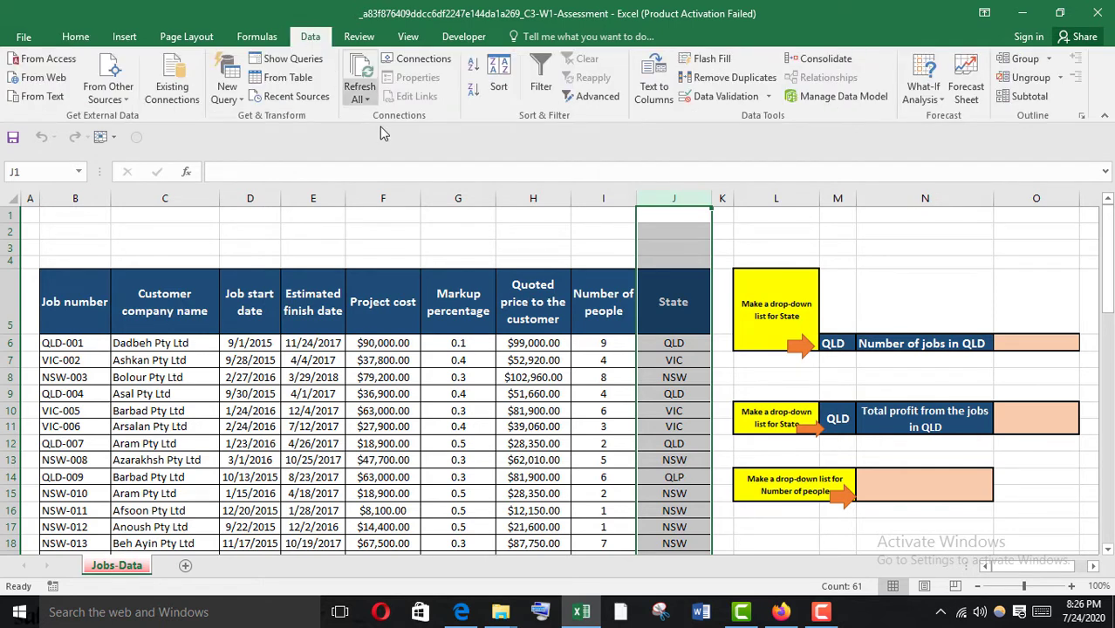
{"action": "left_click", "coordinate": [768, 98]}
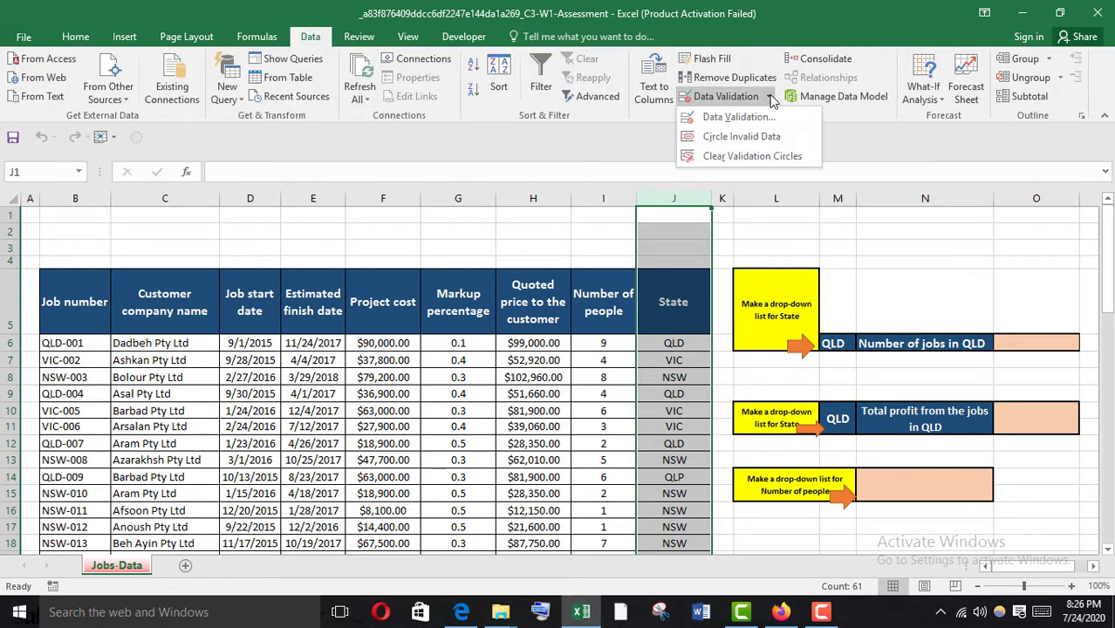
{"action": "left_click", "coordinate": [752, 142]}
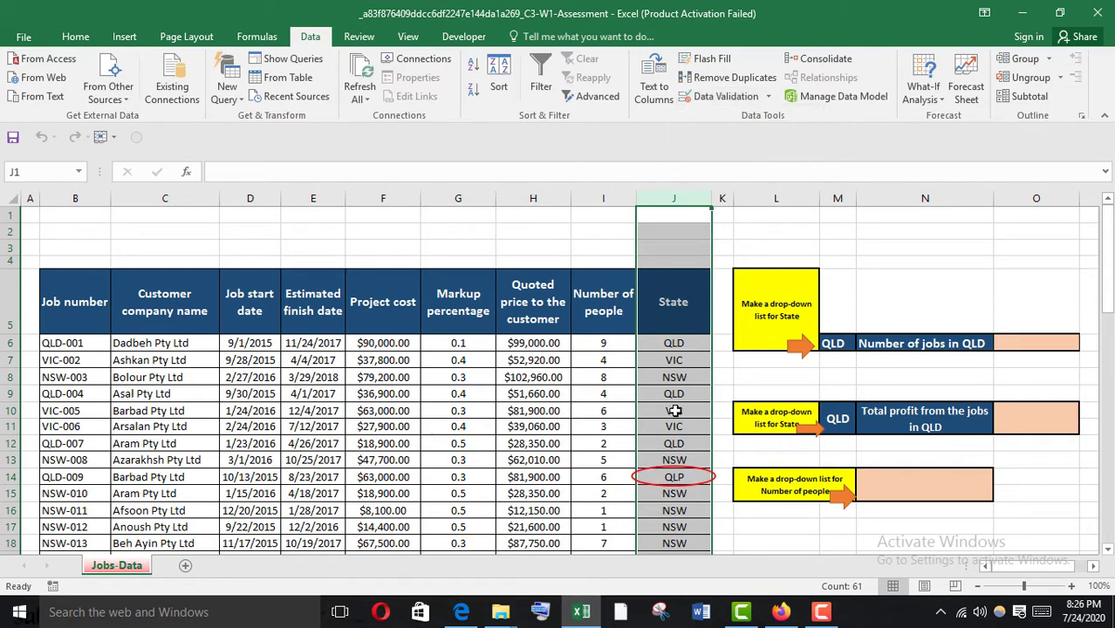
{"action": "scroll", "coordinate": [680, 401], "scroll_direction": "down", "scroll_amount": 2}
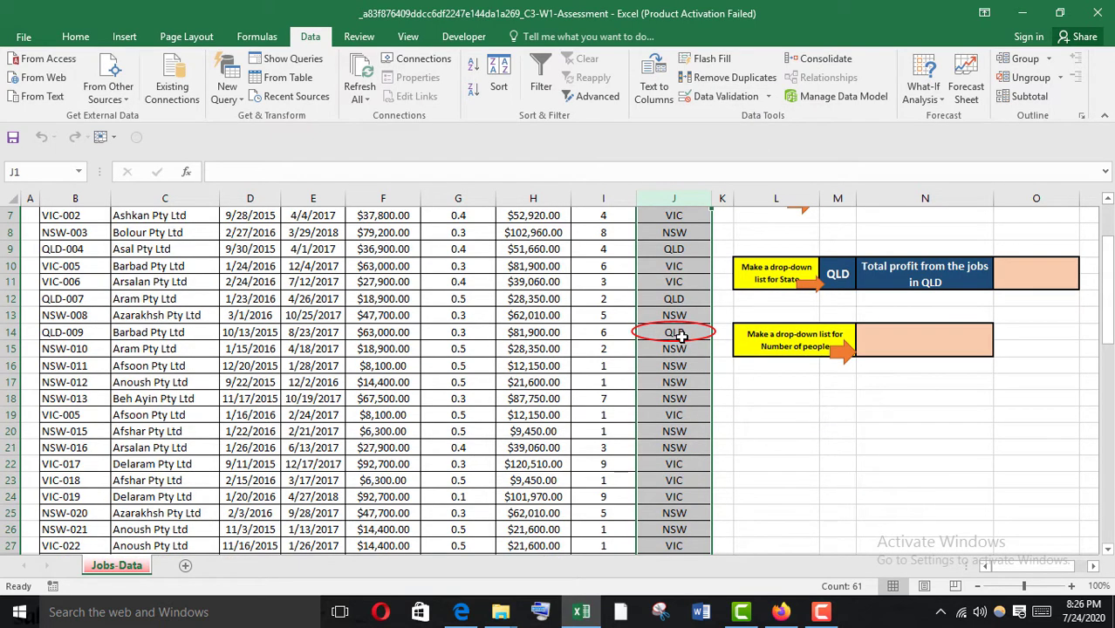
Correct the circled invalid State entry in J14 to QLD using the cell's drop-down list
{"action": "left_click", "coordinate": [682, 337]}
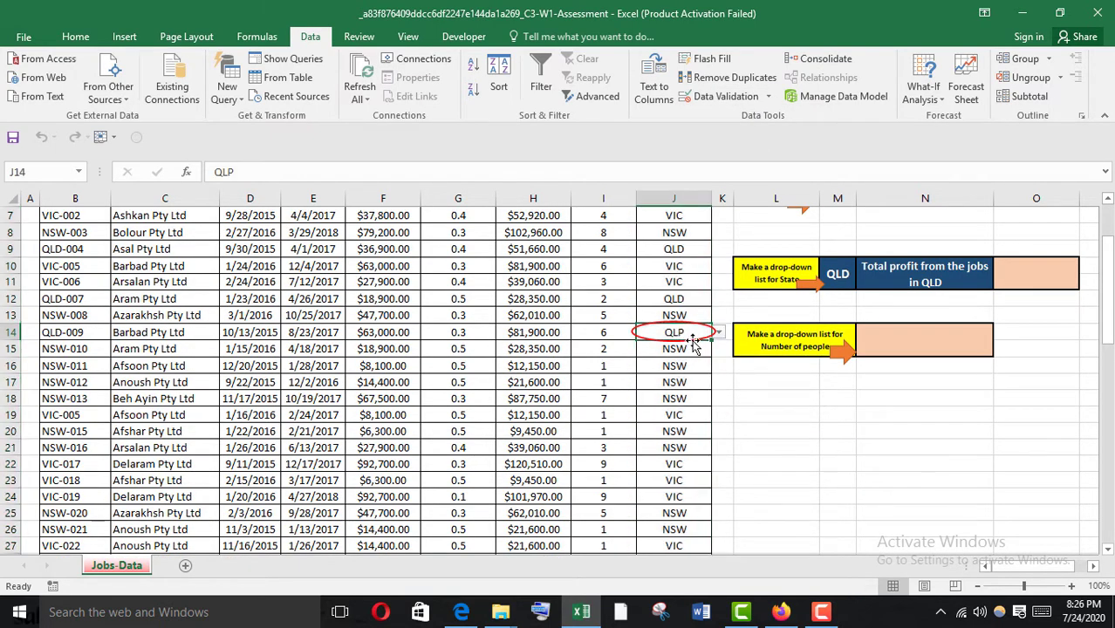
{"action": "left_click", "coordinate": [718, 334]}
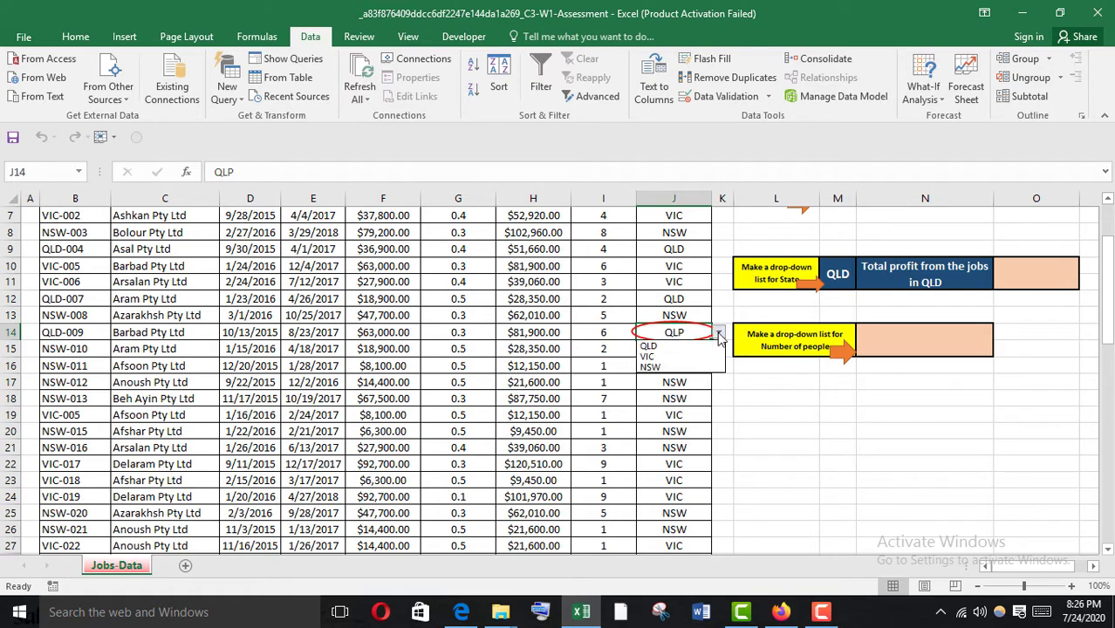
{"action": "left_click", "coordinate": [674, 347]}
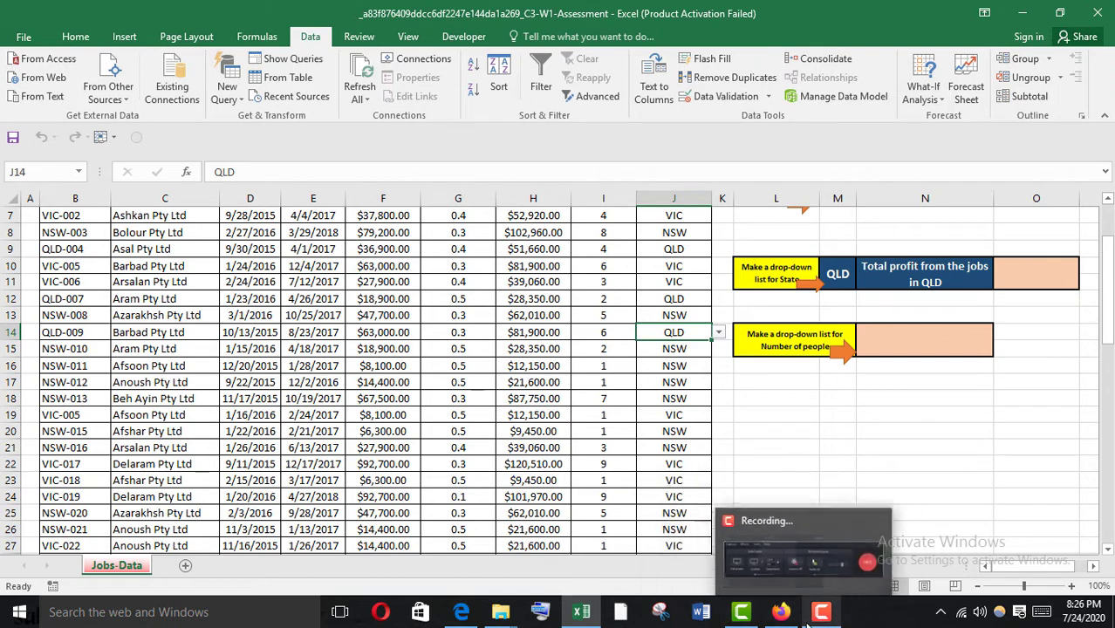
Switch to the Coursera quiz in Firefox and answer question 2 with J14
{"action": "left_click", "coordinate": [780, 612]}
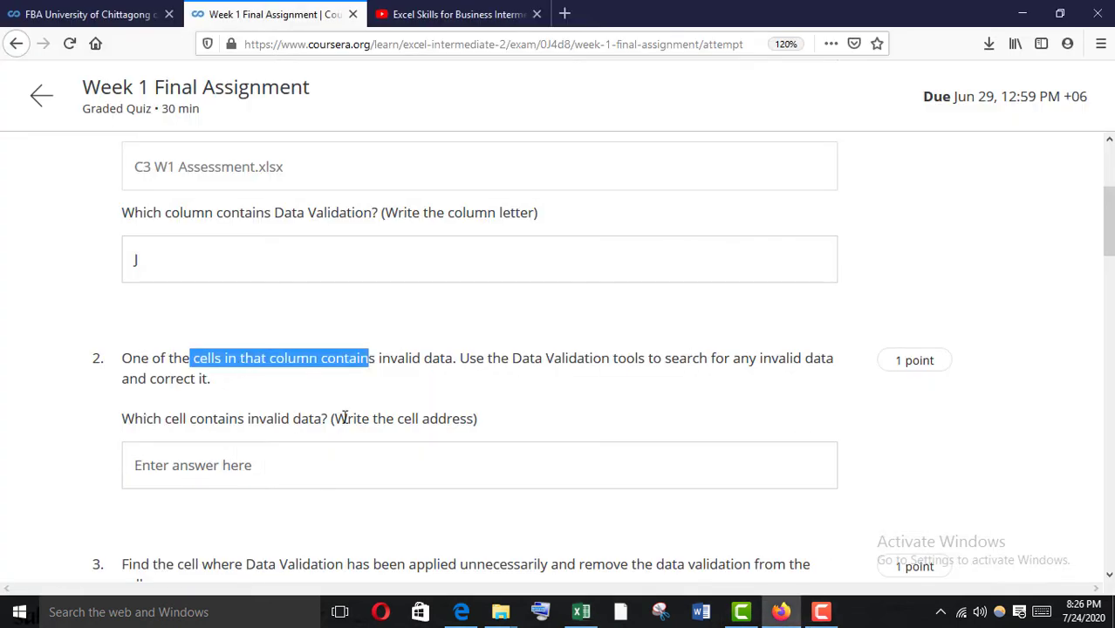
{"action": "left_click", "coordinate": [198, 467]}
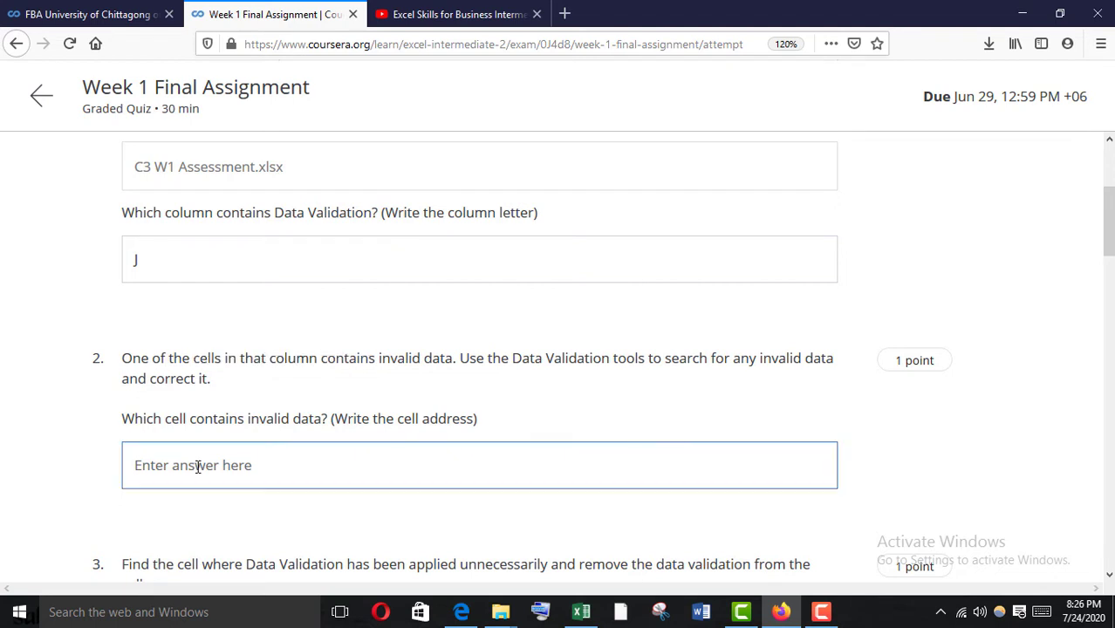
{"action": "type", "text": "J14"}
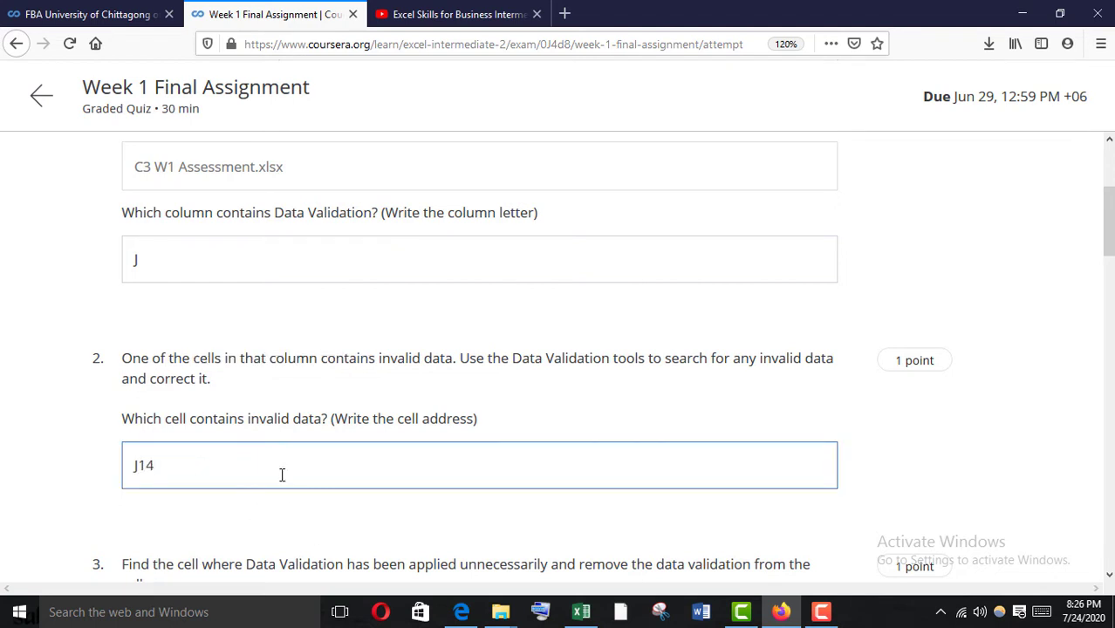
Read quiz question 3, then in Excel use Go To Special on the whole Jobs-Data sheet for all Data validation cells and select J3
{"action": "scroll", "coordinate": [236, 493], "scroll_direction": "down", "scroll_amount": 3}
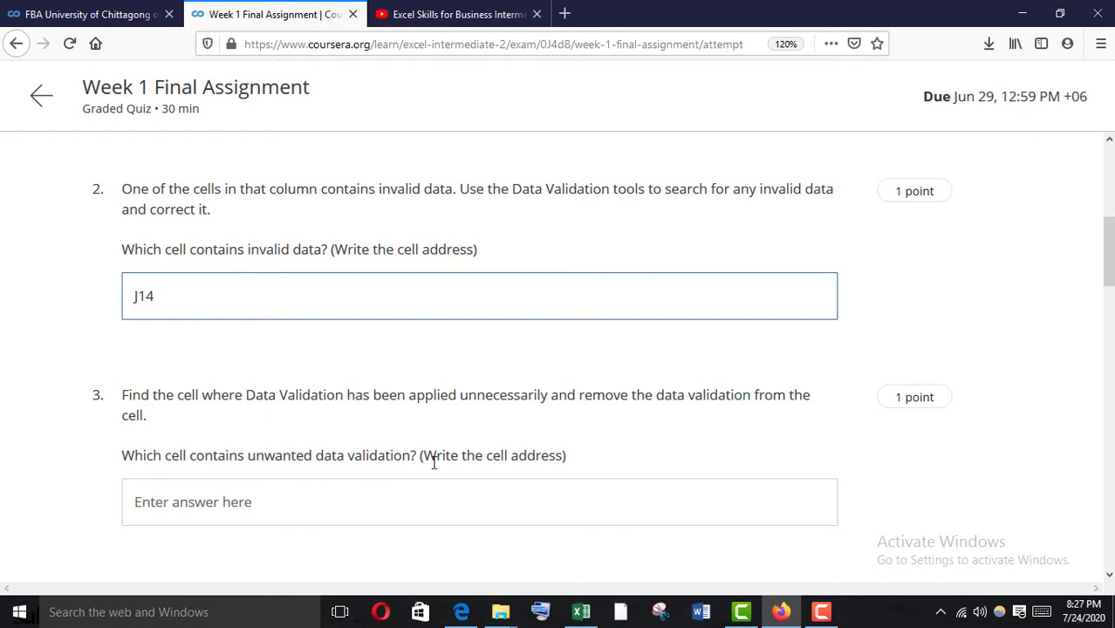
{"action": "mouse_move", "coordinate": [581, 612]}
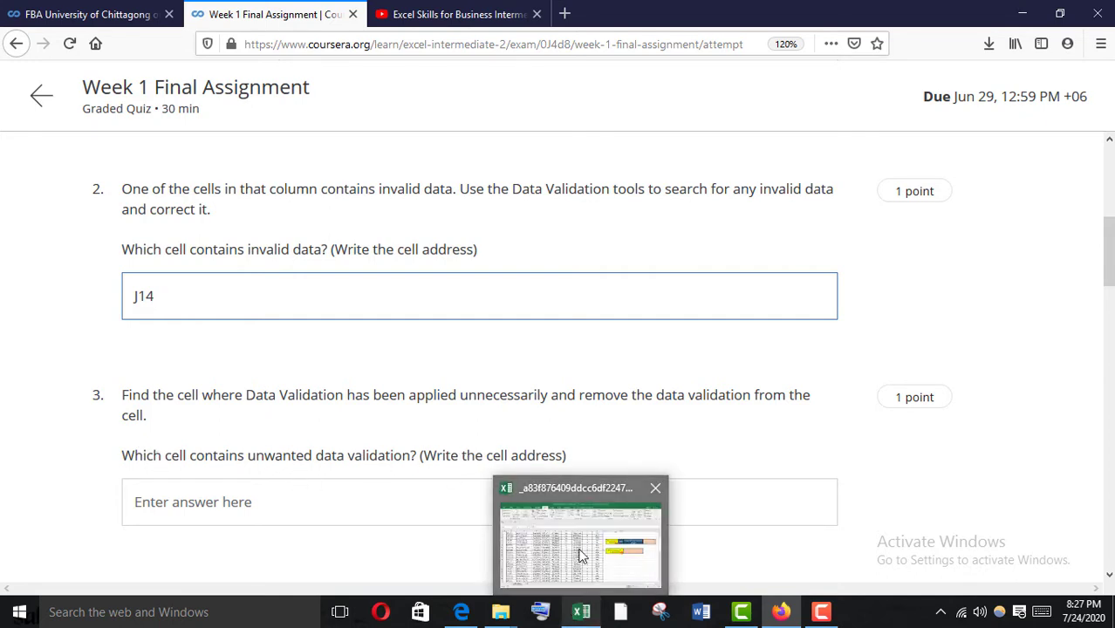
{"action": "left_click", "coordinate": [562, 524]}
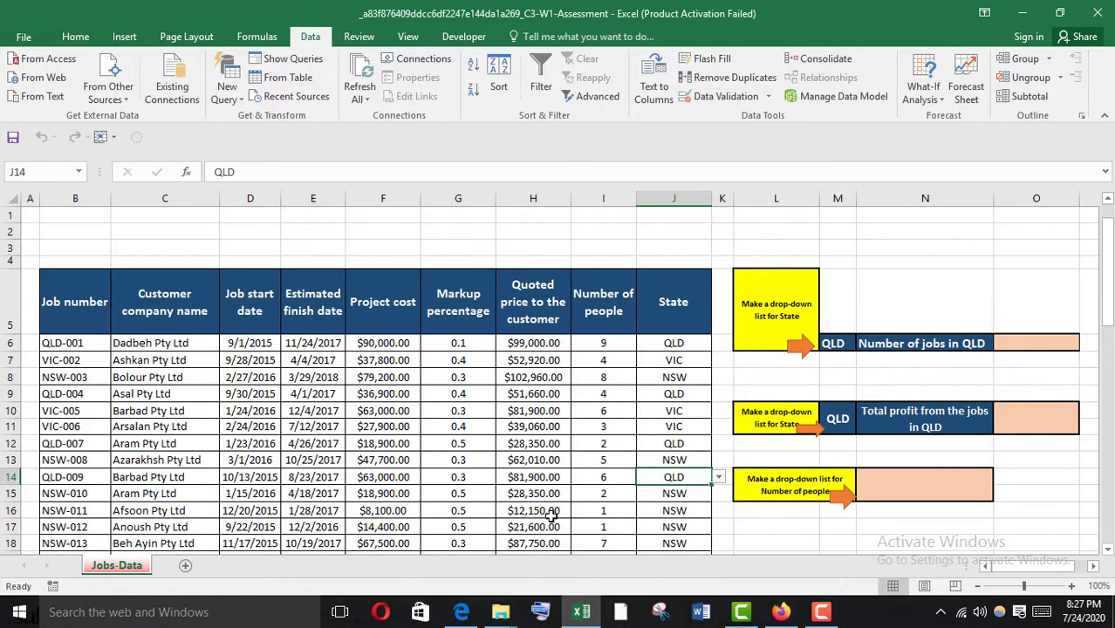
{"action": "left_click", "coordinate": [261, 251]}
{"action": "key", "text": "ctrl+a"}
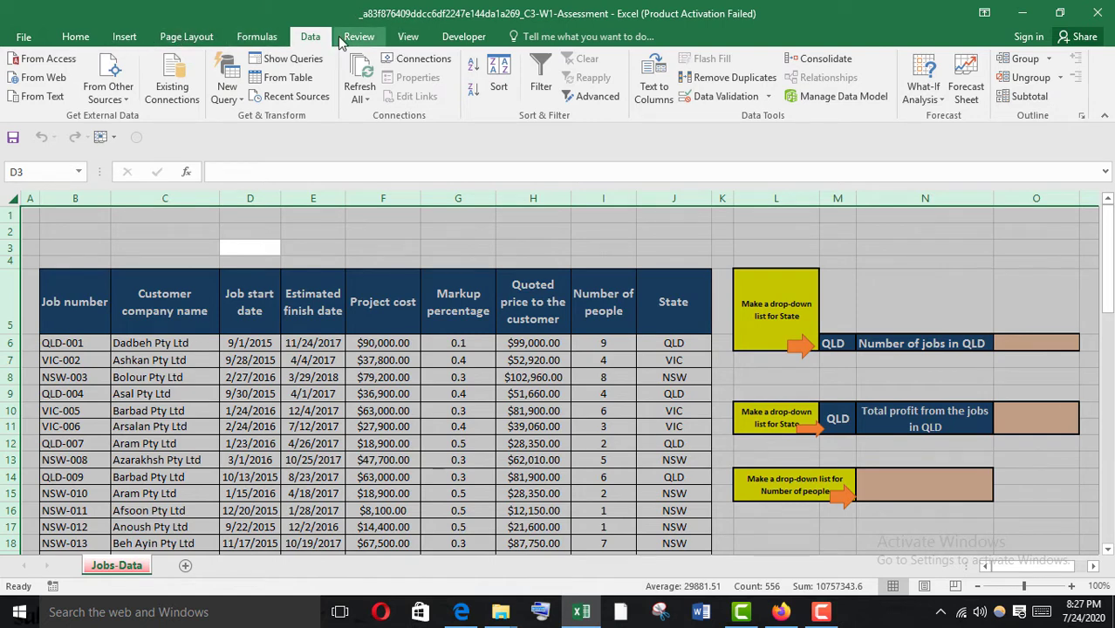
{"action": "left_click", "coordinate": [86, 40]}
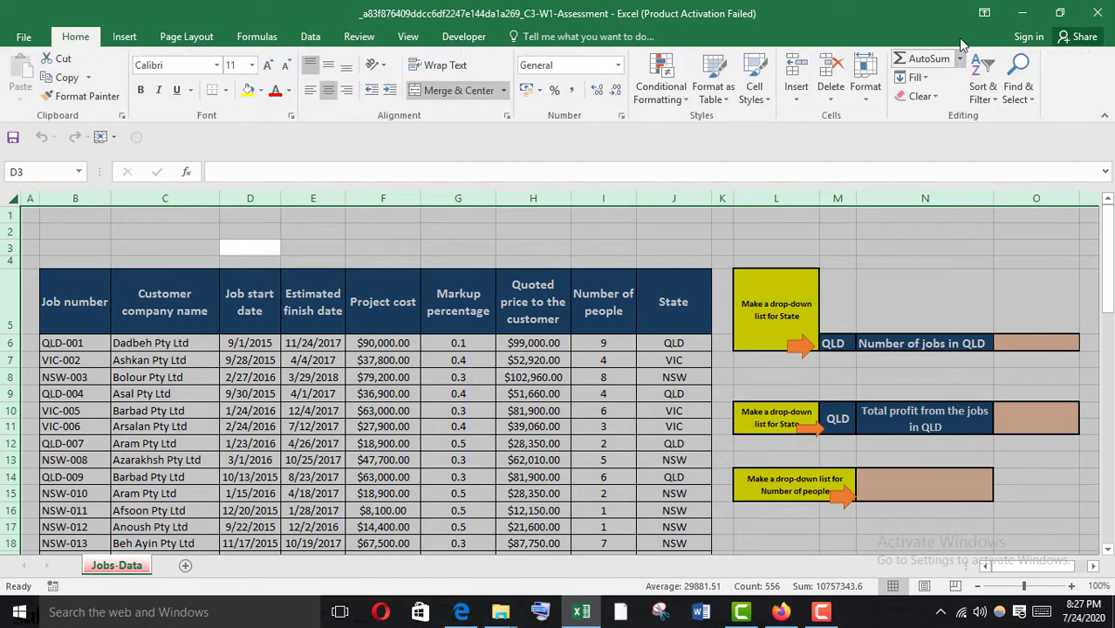
{"action": "left_click", "coordinate": [984, 87]}
{"action": "left_click", "coordinate": [1018, 87]}
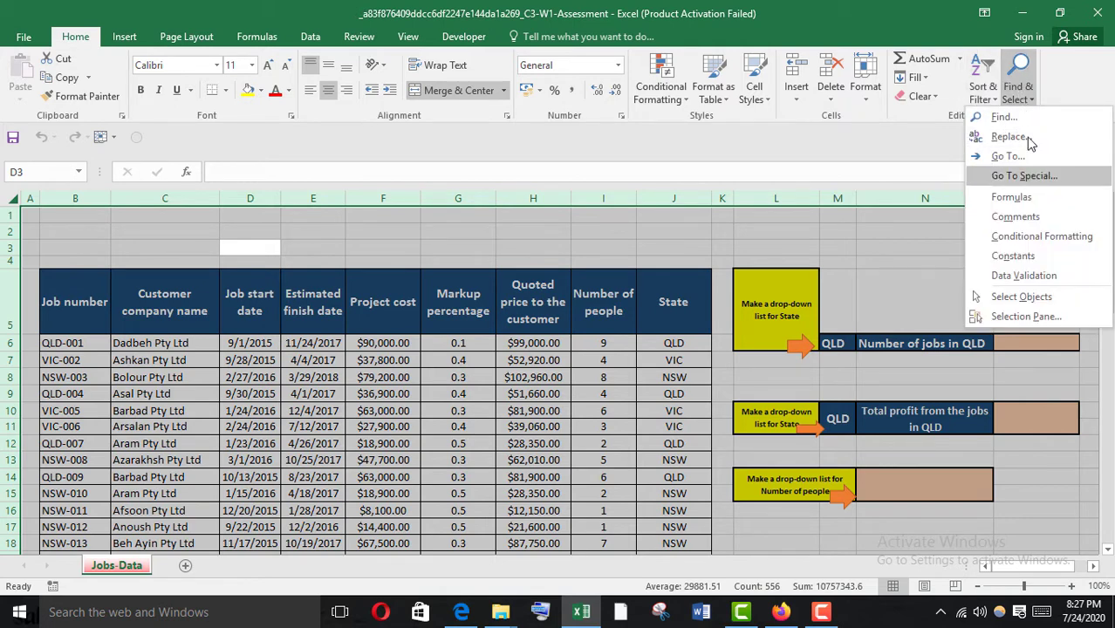
{"action": "left_click", "coordinate": [1029, 92]}
{"action": "left_click", "coordinate": [1032, 91]}
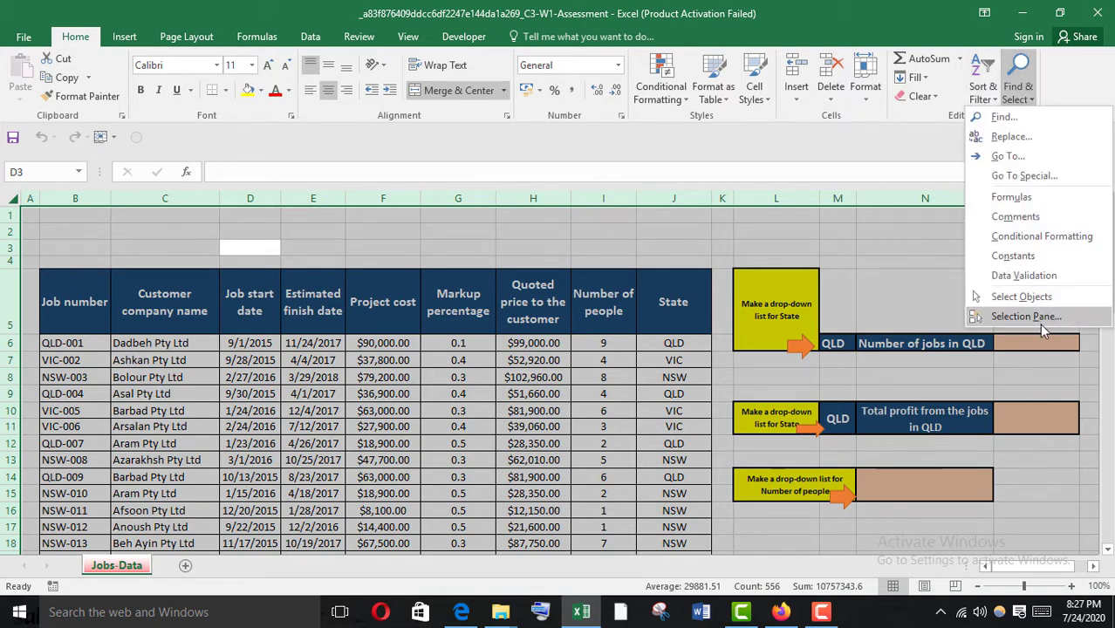
{"action": "left_click", "coordinate": [1035, 177]}
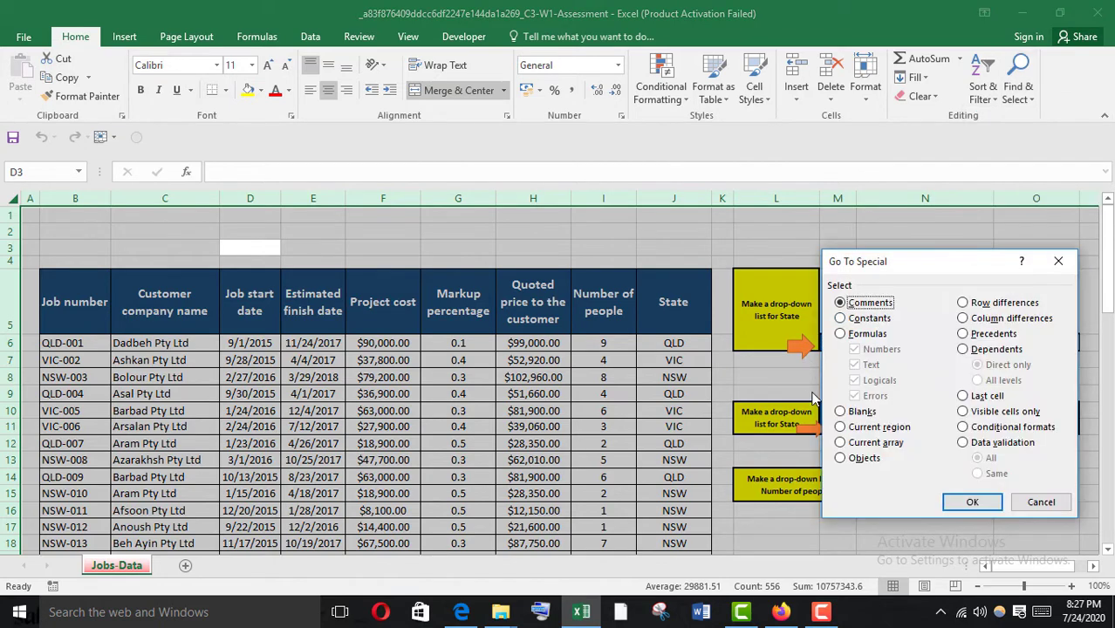
{"action": "left_click", "coordinate": [963, 443]}
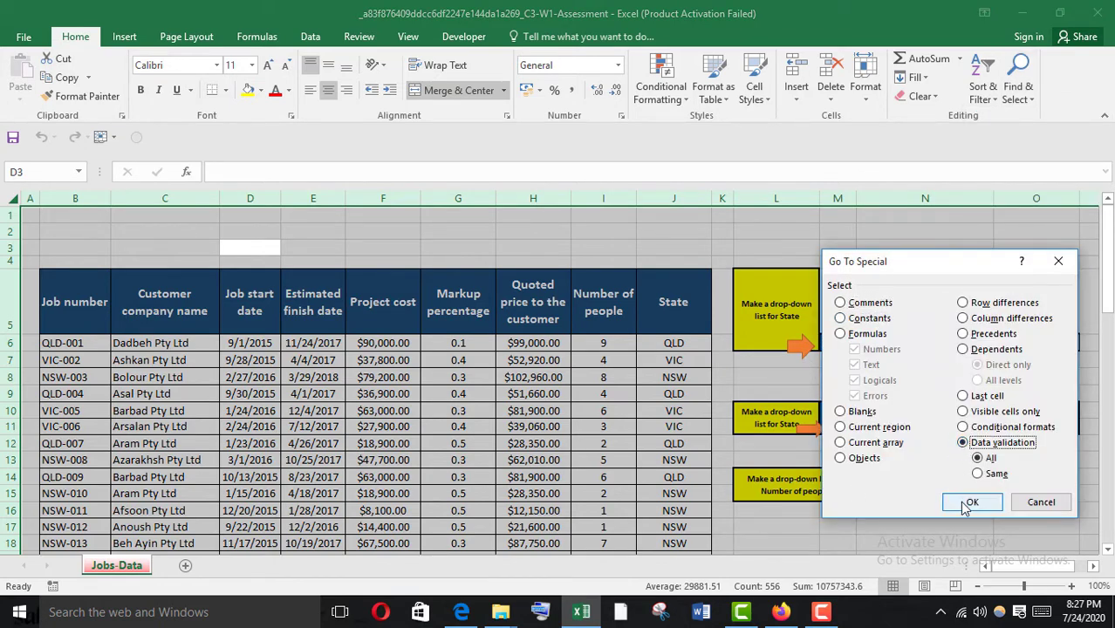
{"action": "left_click", "coordinate": [968, 502]}
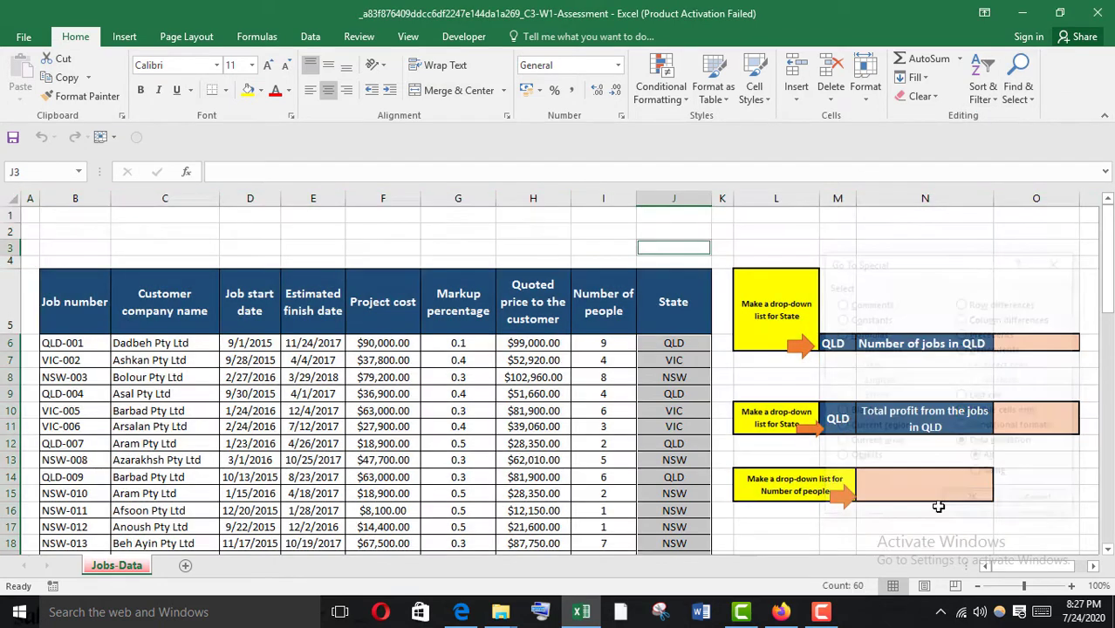
{"action": "left_click", "coordinate": [674, 247]}
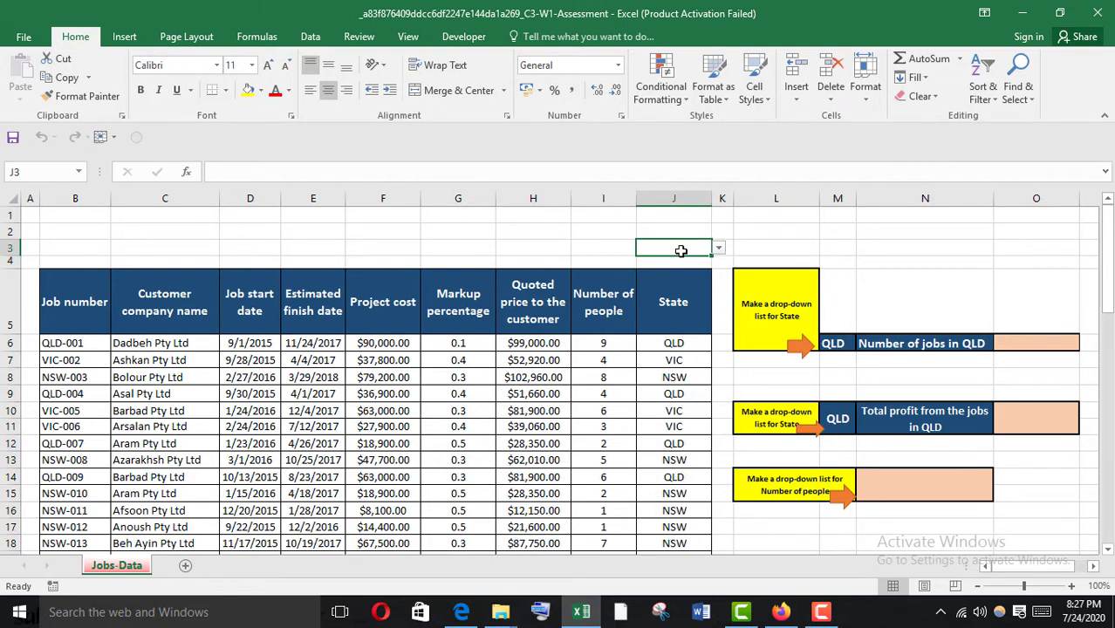
Return to the quiz in Firefox and answer question 3 about the unwanted data validation with J3
{"action": "left_click", "coordinate": [781, 614]}
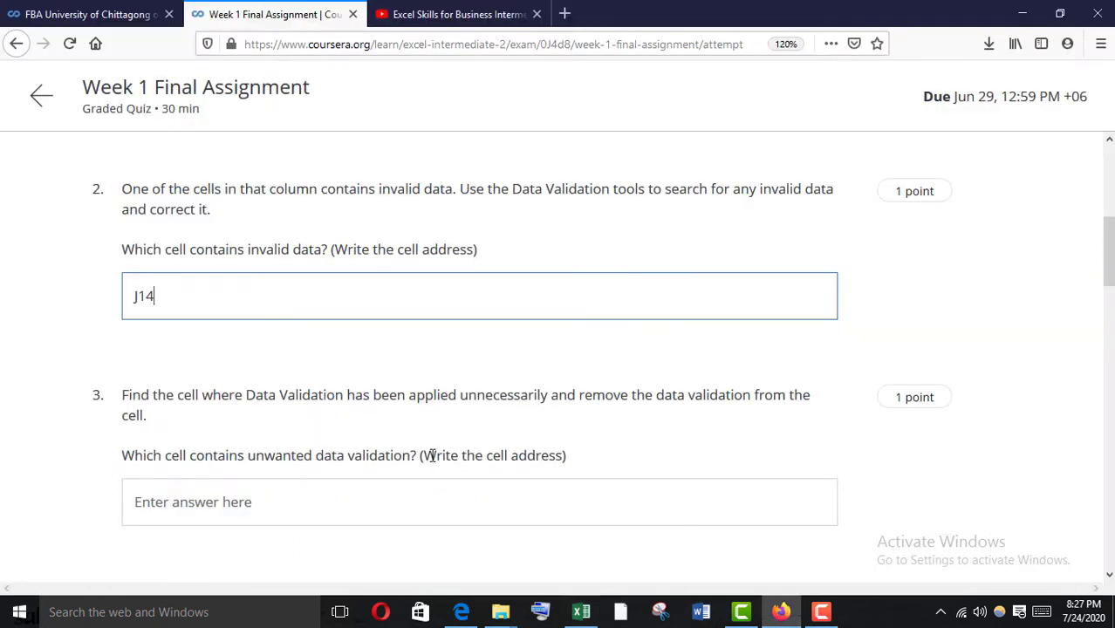
{"action": "left_click", "coordinate": [285, 502]}
{"action": "type", "text": "J3"}
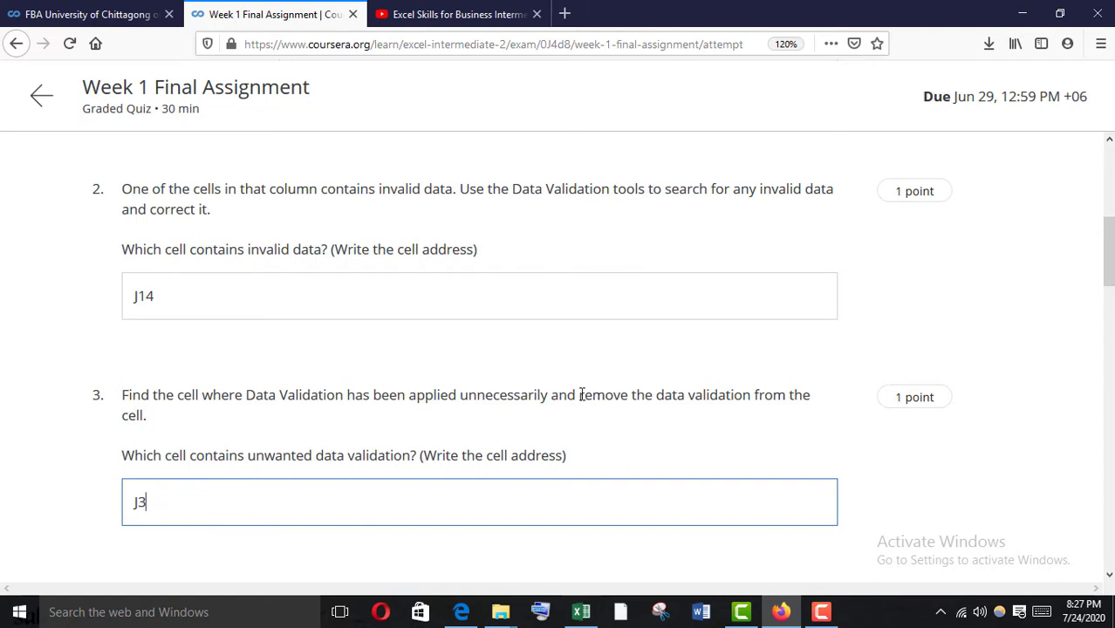
Following question 3's removal instruction, switch to Excel and clear all data validation from cell J3
{"action": "left_click_drag", "start_coordinate": [580, 395], "coordinate": [801, 379]}
{"action": "mouse_move", "coordinate": [576, 620]}
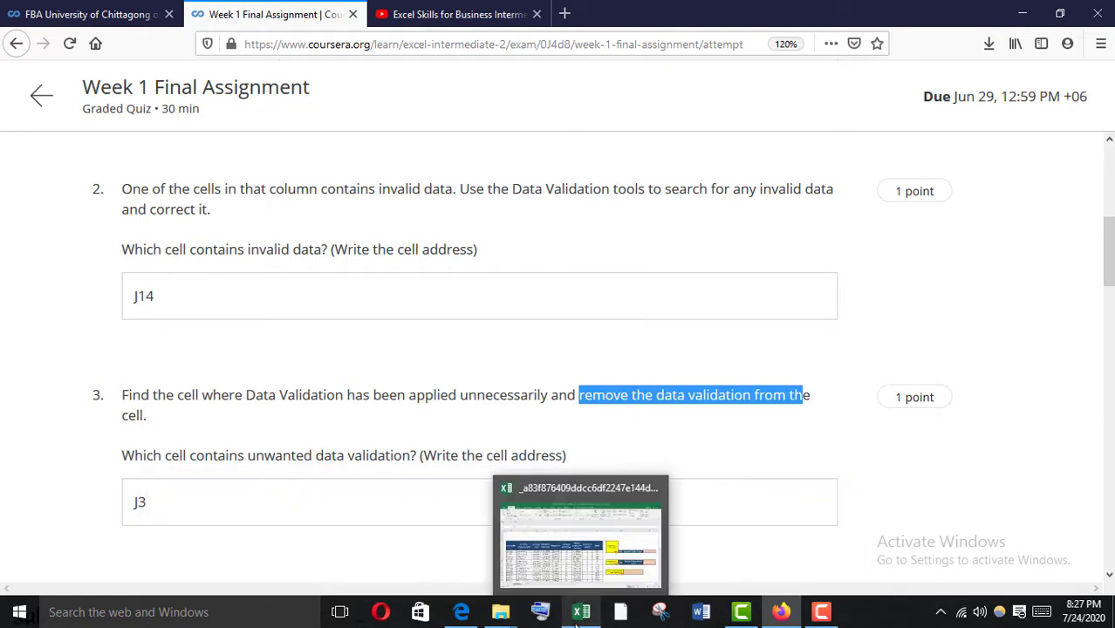
{"action": "left_click", "coordinate": [583, 563]}
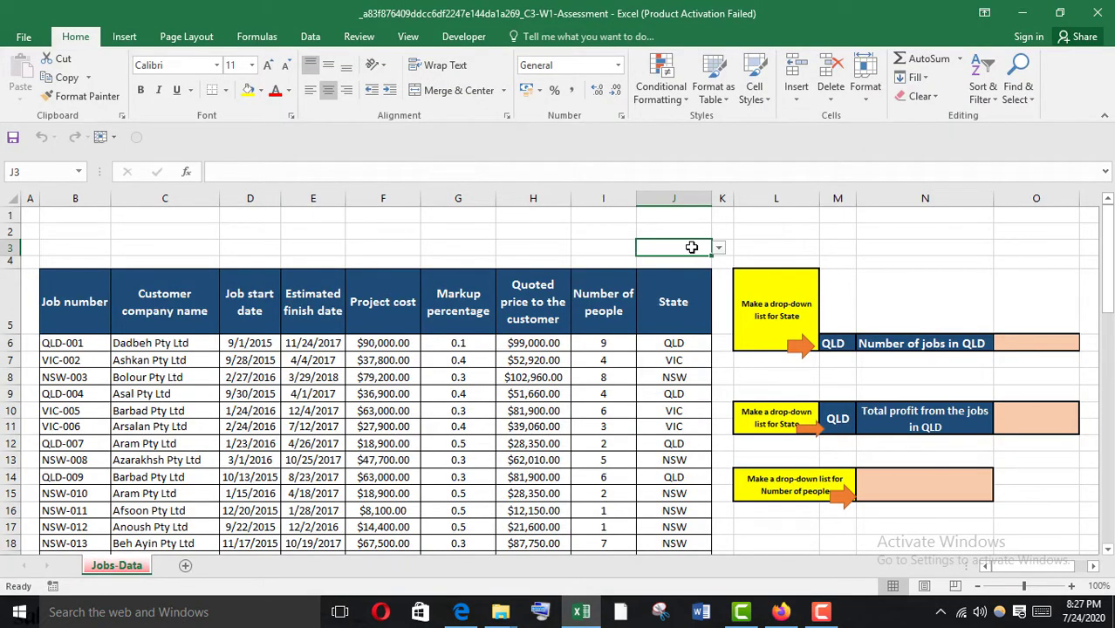
{"action": "left_click", "coordinate": [310, 37]}
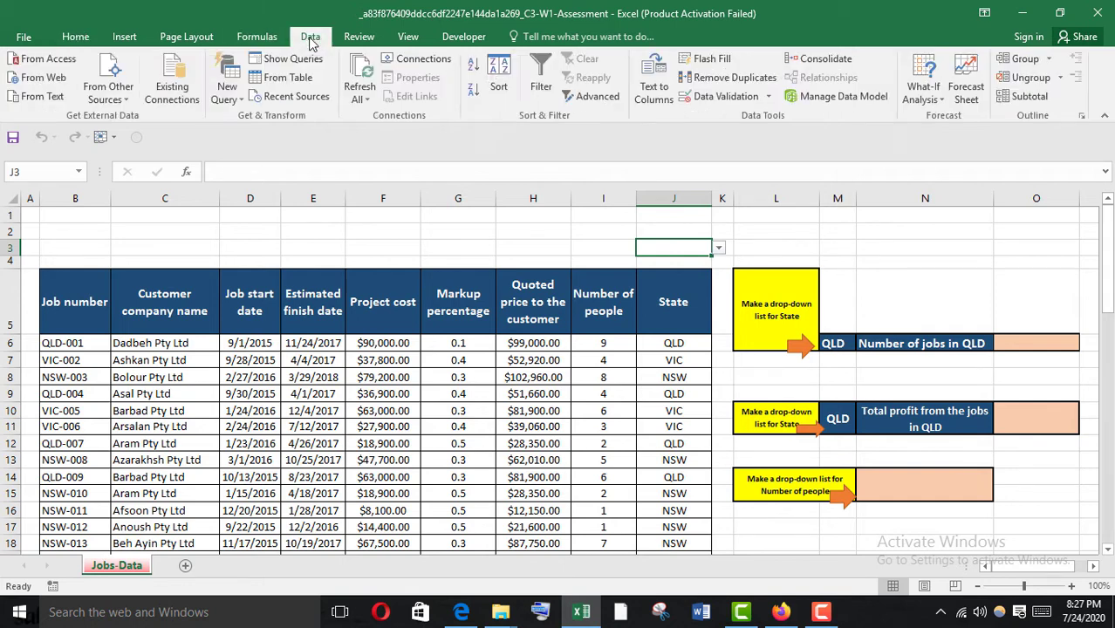
{"action": "left_click", "coordinate": [726, 96]}
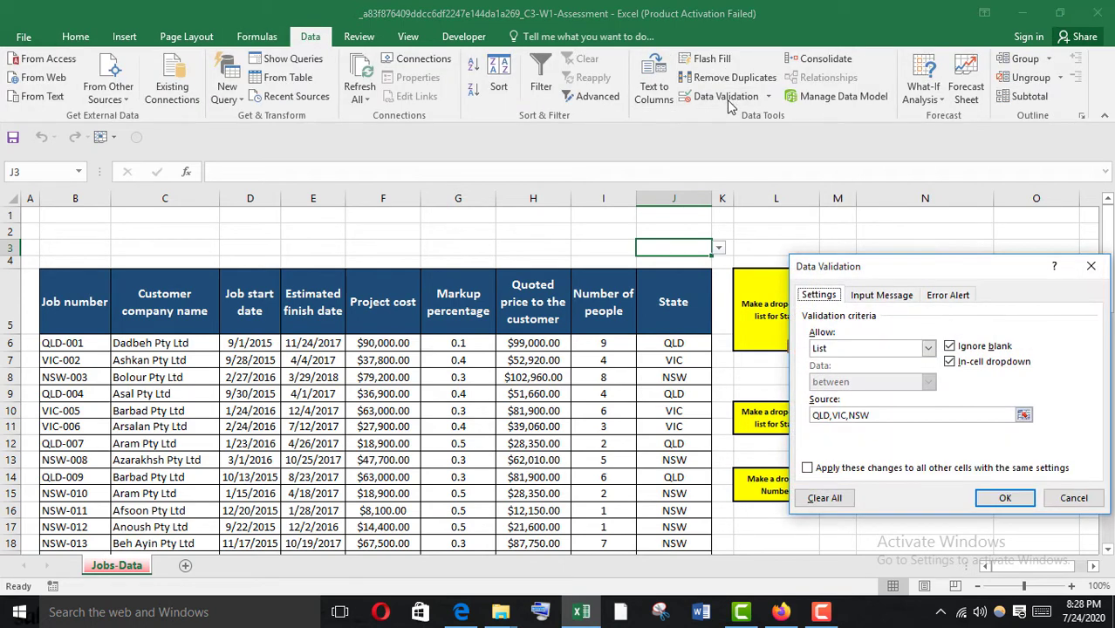
{"action": "left_click", "coordinate": [821, 504]}
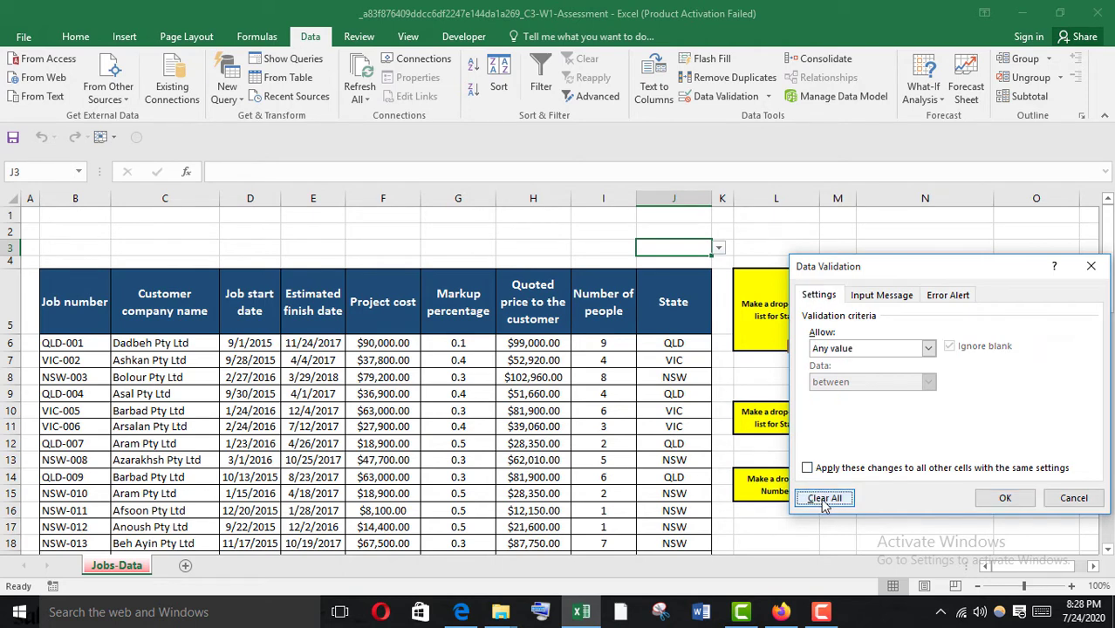
{"action": "left_click", "coordinate": [1005, 499]}
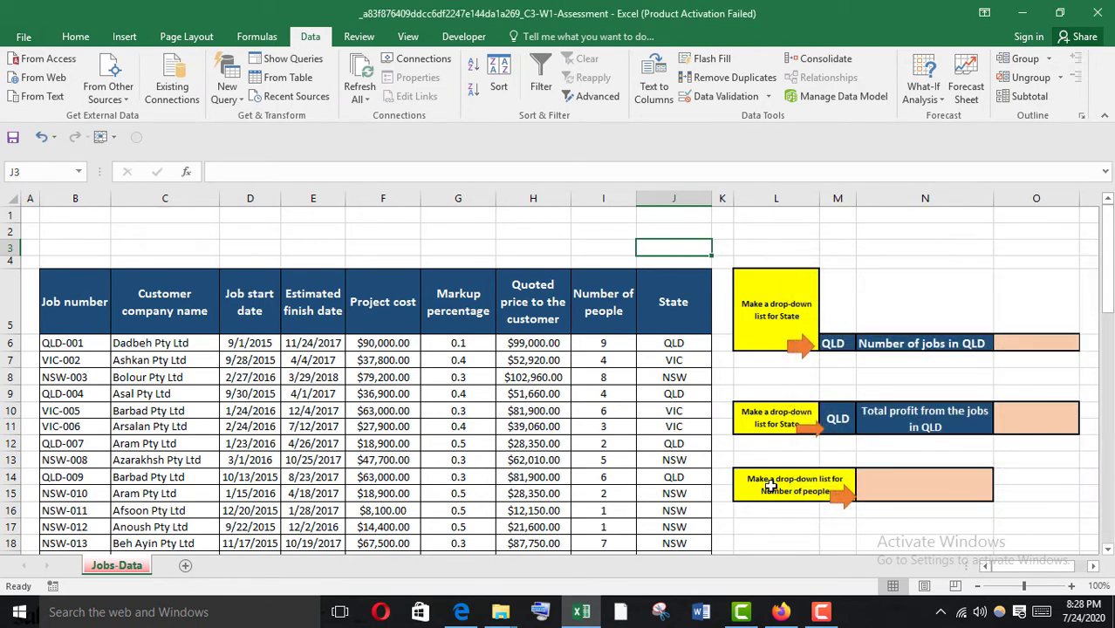
Read quiz question 4 in Firefox about the drop-down list for M6 and the job-count formula in O6
{"action": "mouse_move", "coordinate": [781, 612]}
{"action": "left_click", "coordinate": [767, 571]}
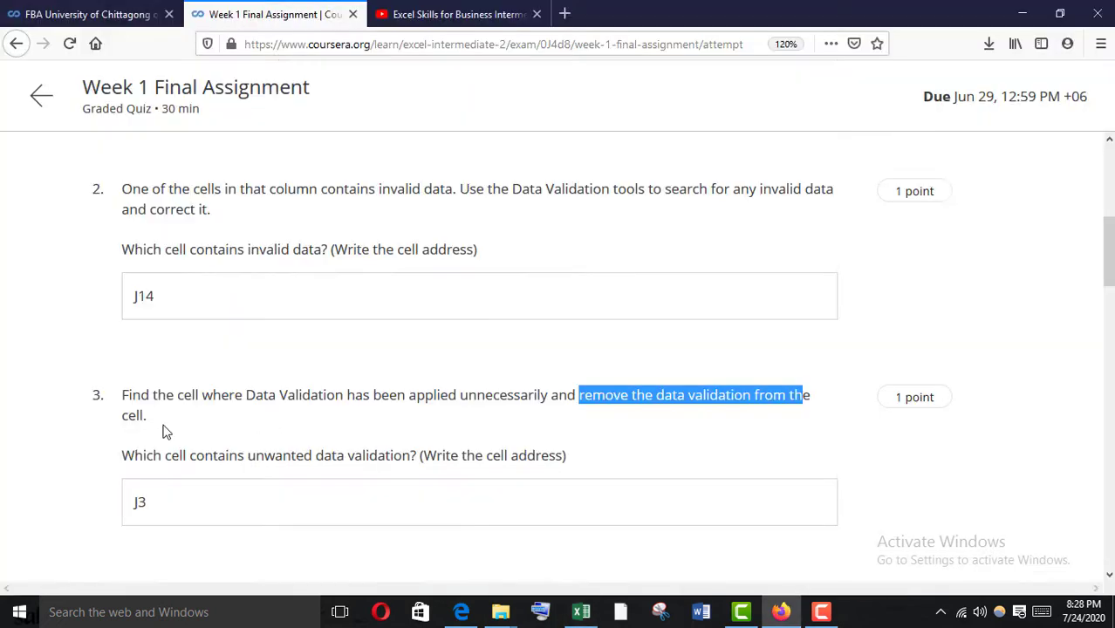
{"action": "scroll", "coordinate": [120, 432], "scroll_direction": "down", "scroll_amount": 5}
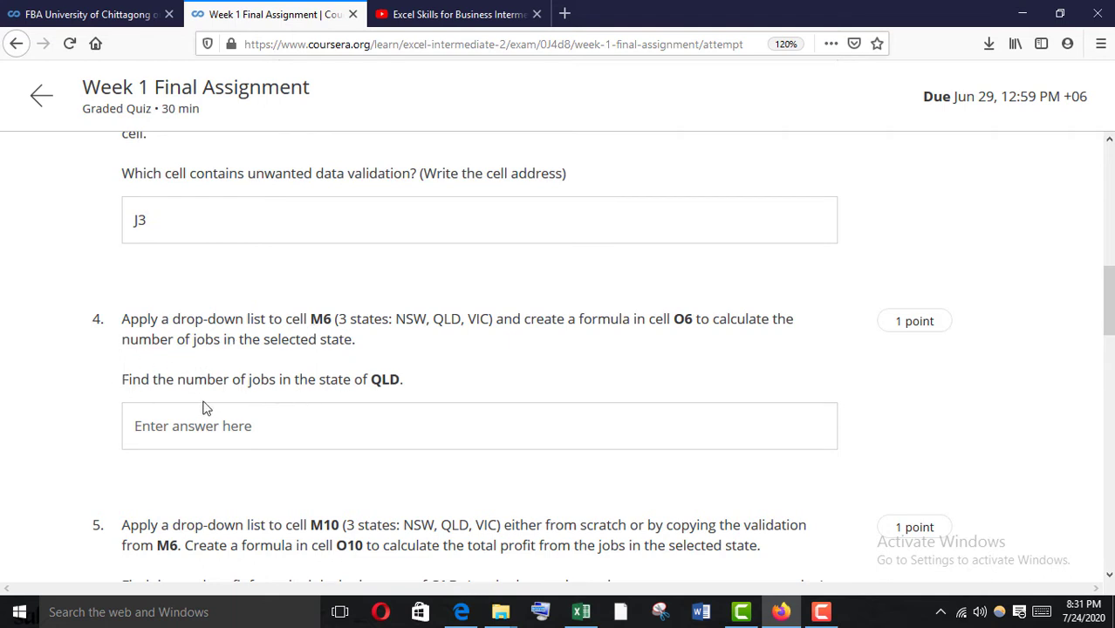
{"action": "left_click_drag", "start_coordinate": [215, 380], "coordinate": [415, 385]}
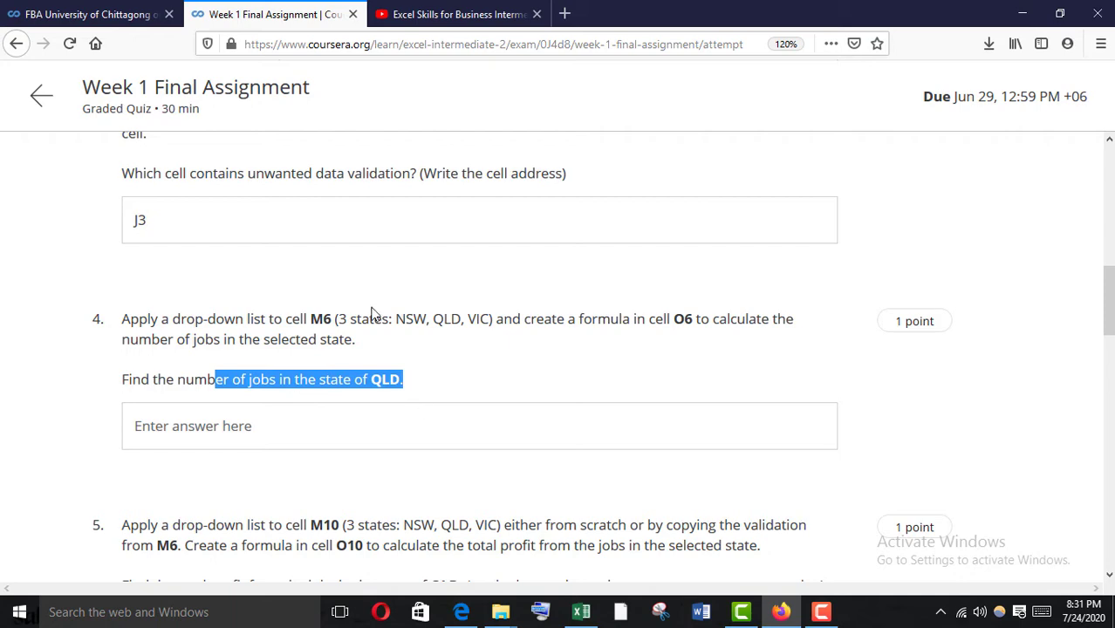
{"action": "left_click_drag", "start_coordinate": [309, 320], "coordinate": [349, 321]}
Switch to Excel and copy the State column with its header, J5 to J65, from the Jobs-Data sheet
{"action": "left_click", "coordinate": [581, 612]}
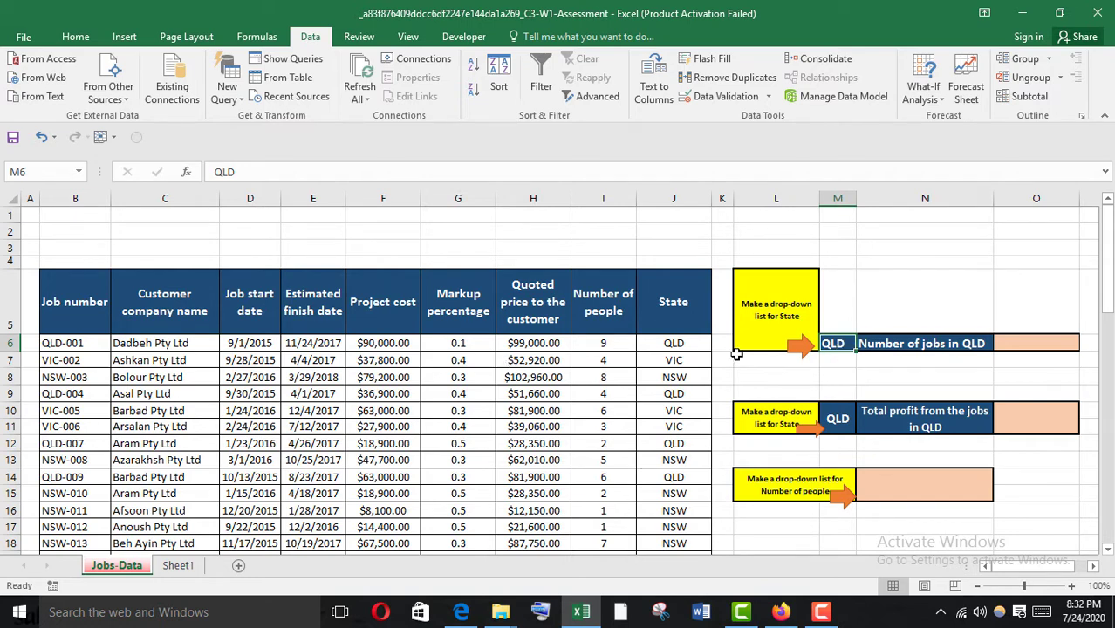
{"action": "left_click", "coordinate": [686, 316]}
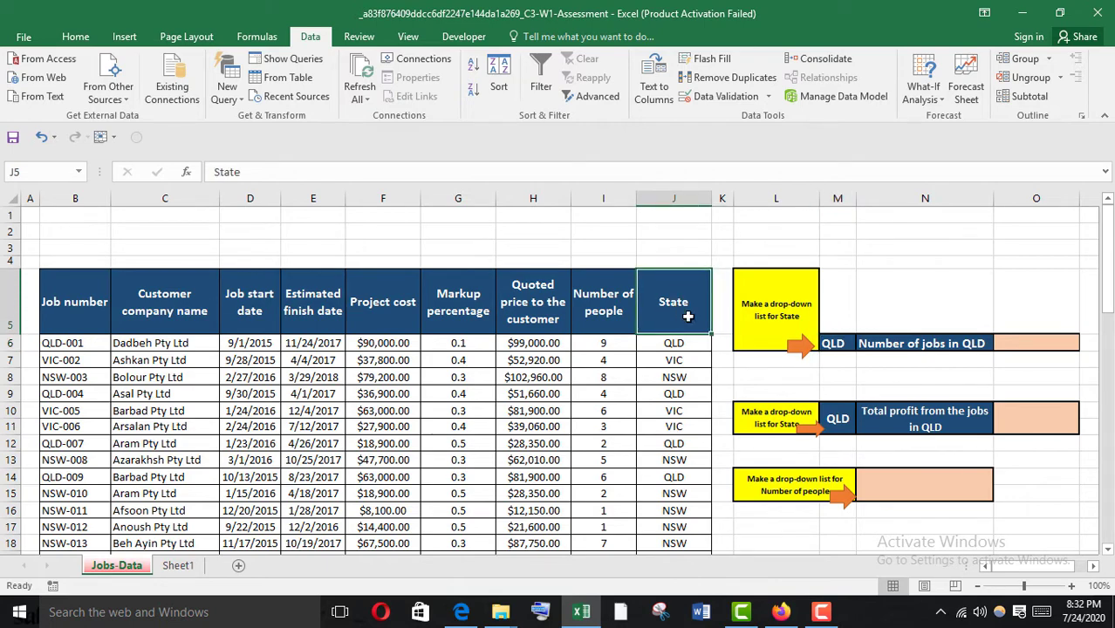
{"action": "key", "text": "ctrl+shift+Down"}
{"action": "key", "text": "ctrl+c"}
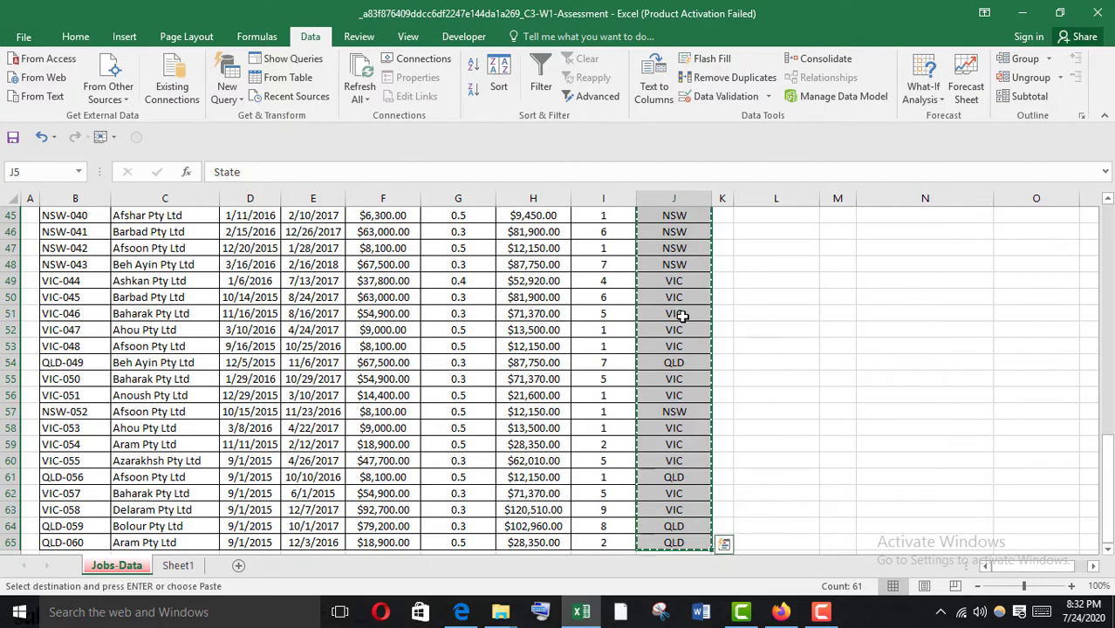
On Sheet1, enter the heading LOOPUP LIST in C1 and paste the copied State column starting at C3
{"action": "left_click", "coordinate": [179, 569]}
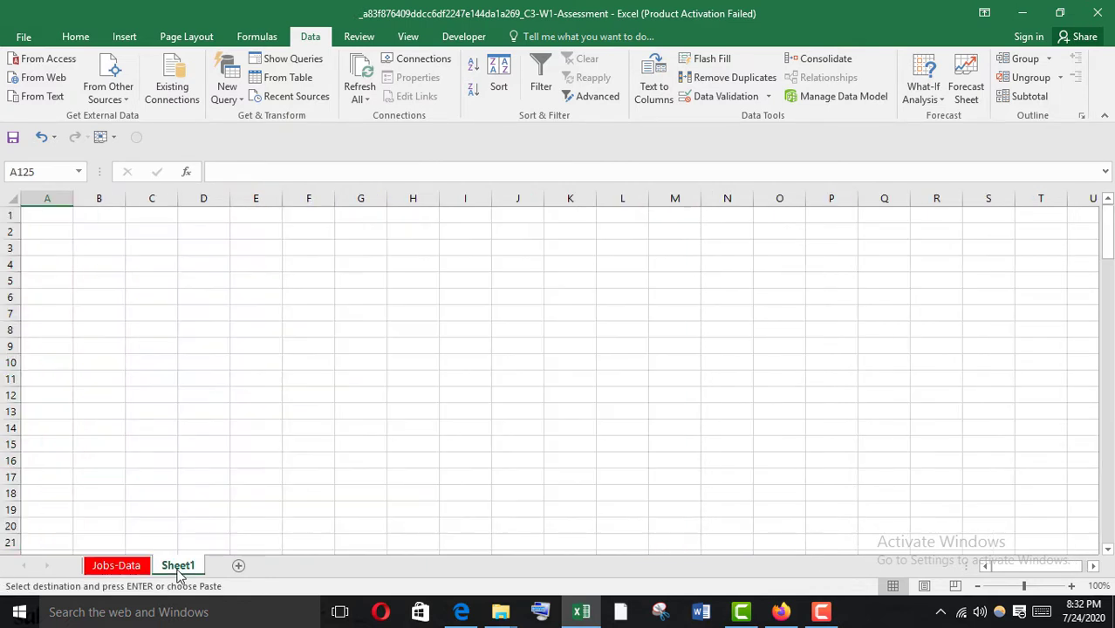
{"action": "left_click", "coordinate": [166, 220]}
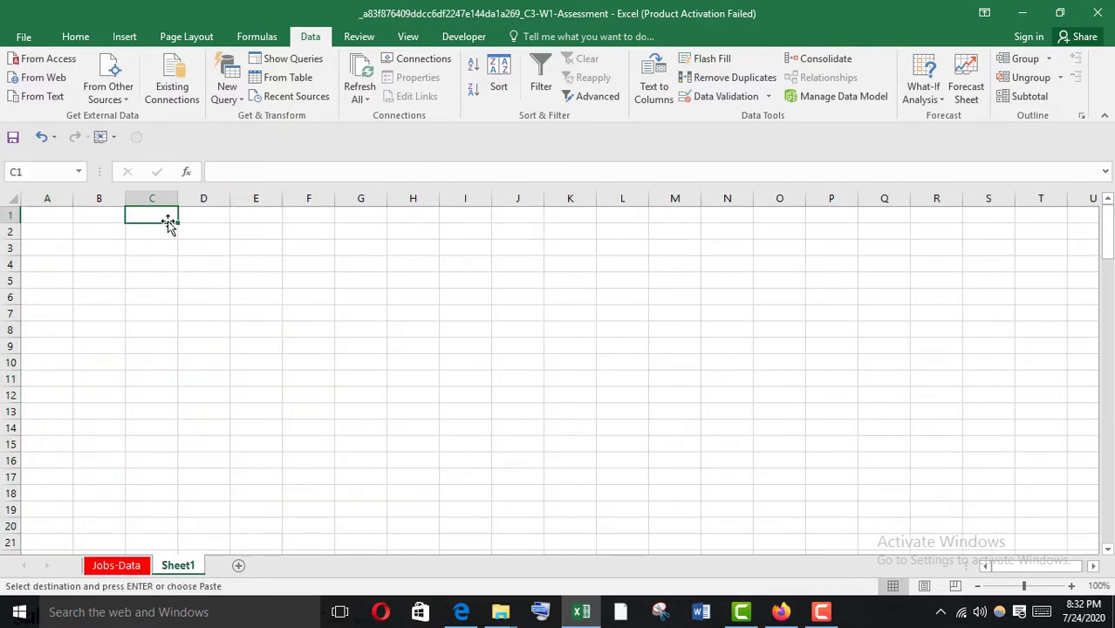
{"action": "type", "text": "LOOPUP LIST"}
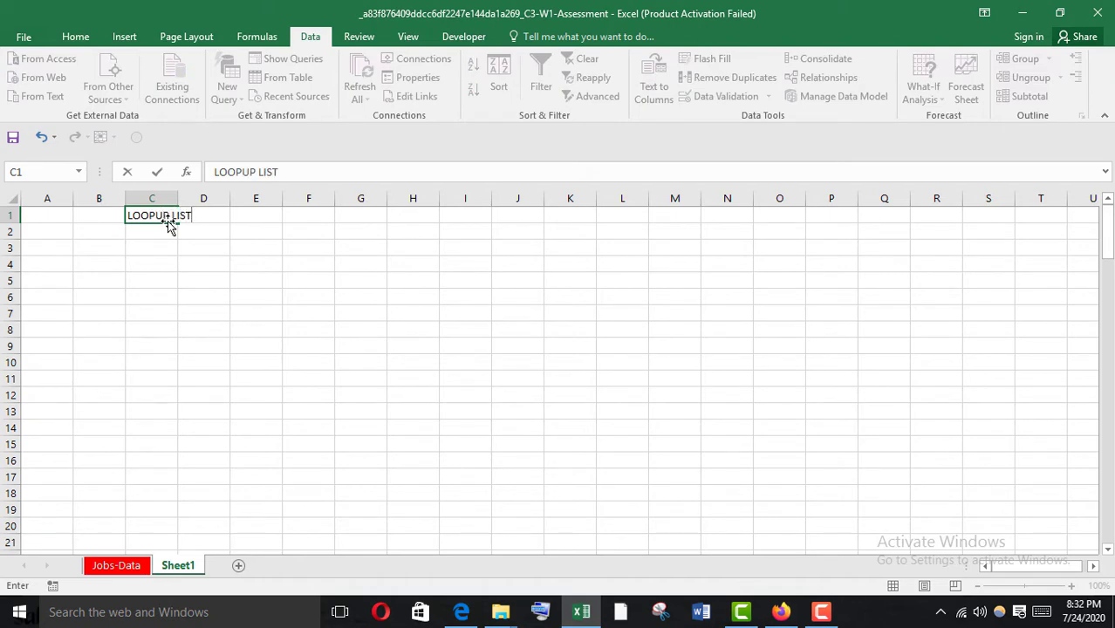
{"action": "left_click", "coordinate": [159, 252]}
{"action": "key", "text": "ctrl+v"}
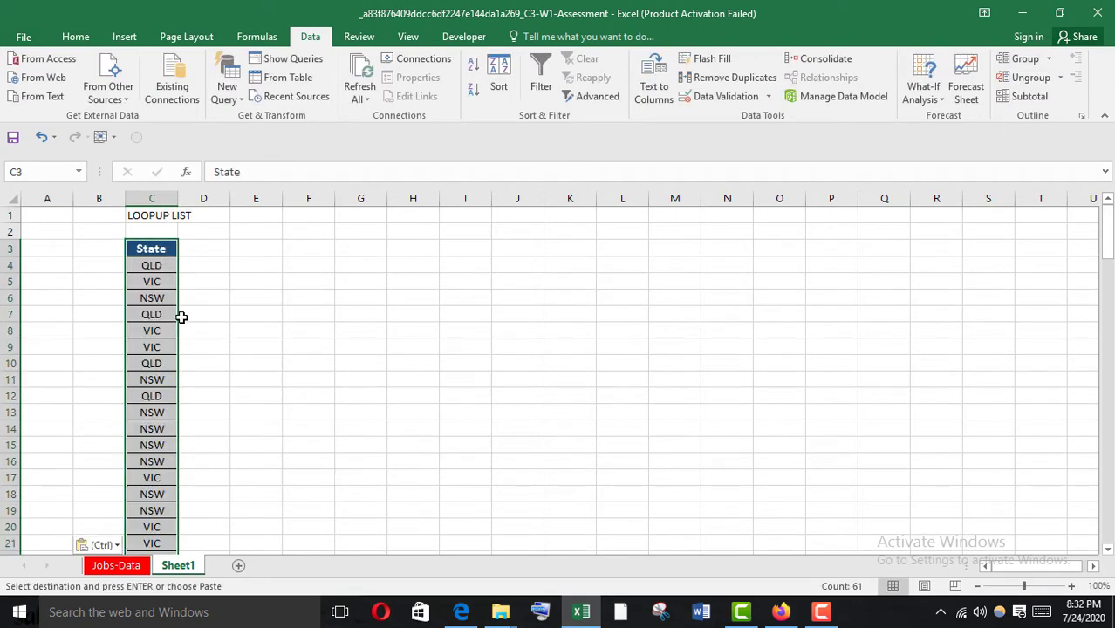
Remove the duplicate values from the State list starting at C3, treating the first row as a header
{"action": "left_click", "coordinate": [163, 244]}
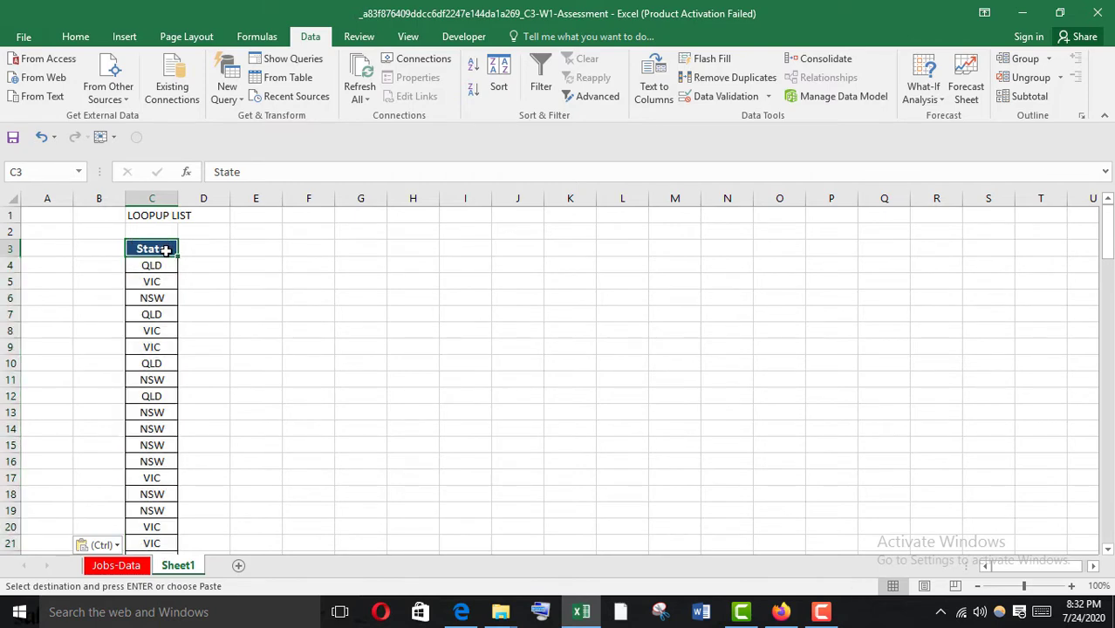
{"action": "key", "text": "ctrl+shift+Down"}
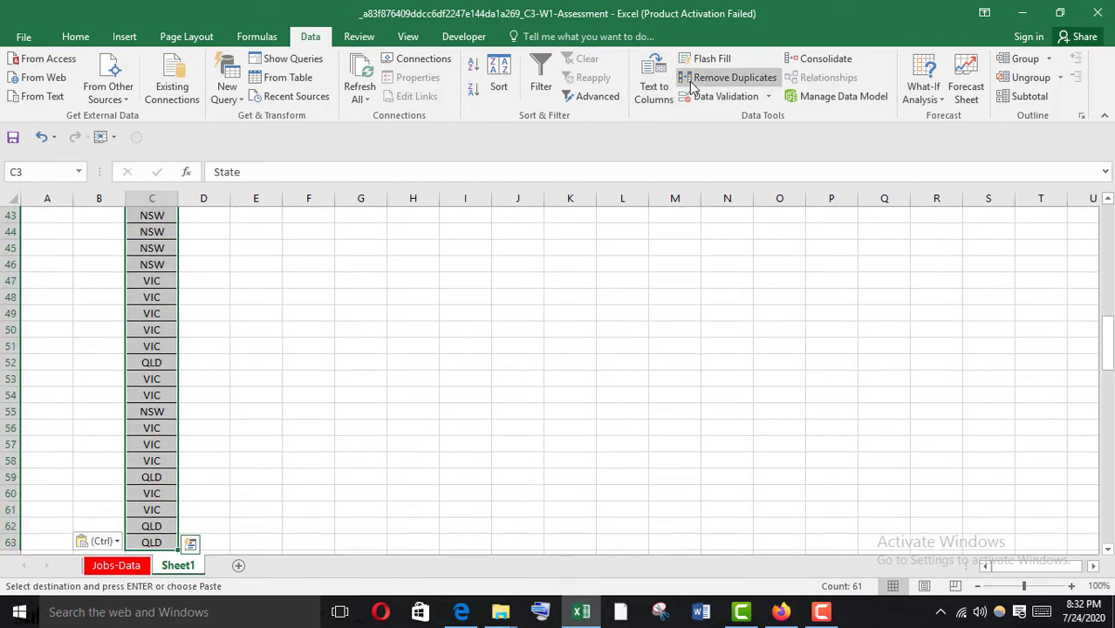
{"action": "left_click", "coordinate": [695, 81]}
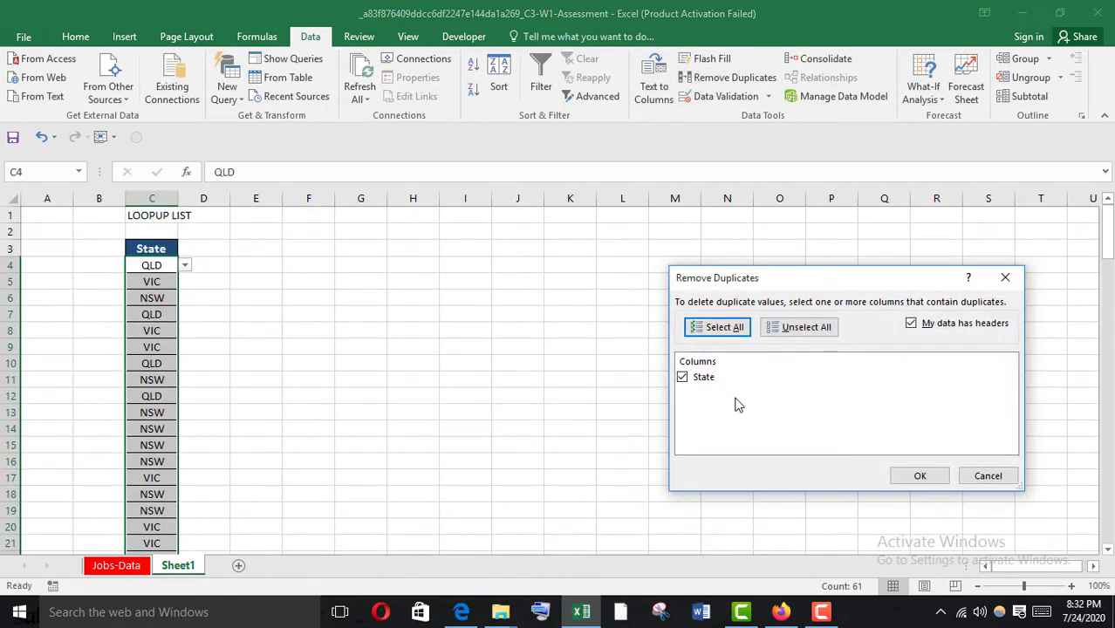
{"action": "left_click", "coordinate": [904, 478]}
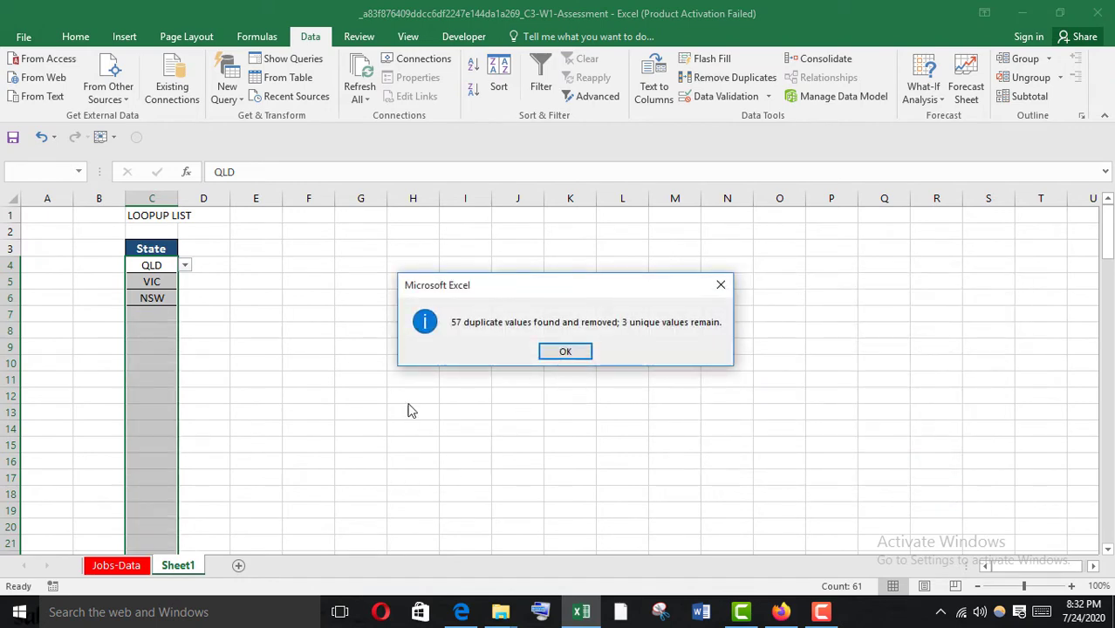
{"action": "left_click", "coordinate": [567, 351]}
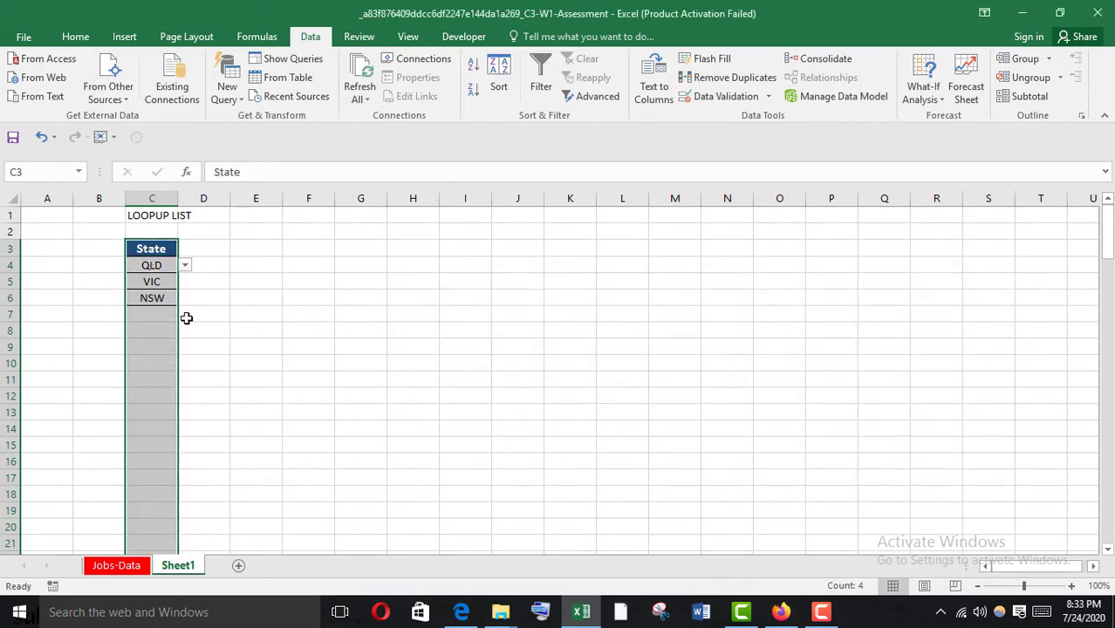
Rename the header of the state lookup list in C3 to States
{"action": "left_click", "coordinate": [179, 316]}
{"action": "left_click", "coordinate": [158, 250]}
{"action": "left_click_drag", "start_coordinate": [156, 265], "coordinate": [151, 297]}
{"action": "left_click", "coordinate": [152, 276]}
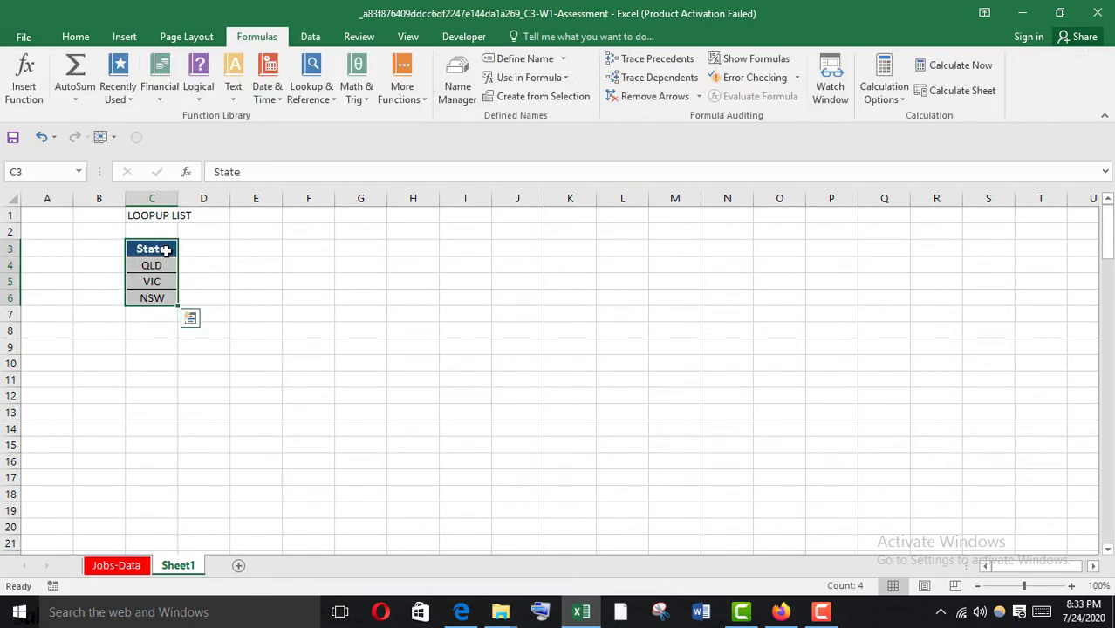
{"action": "double_click", "coordinate": [166, 250]}
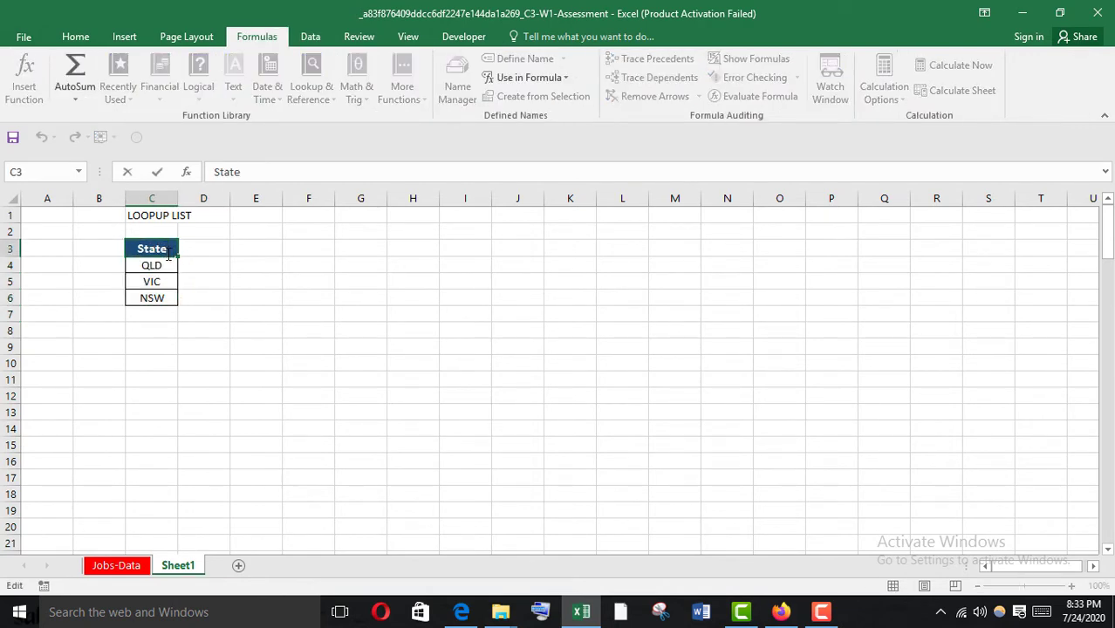
{"action": "type", "text": "s"}
{"action": "key", "text": "BackSpace"}
{"action": "type", "text": "s"}
{"action": "key", "text": "Return"}
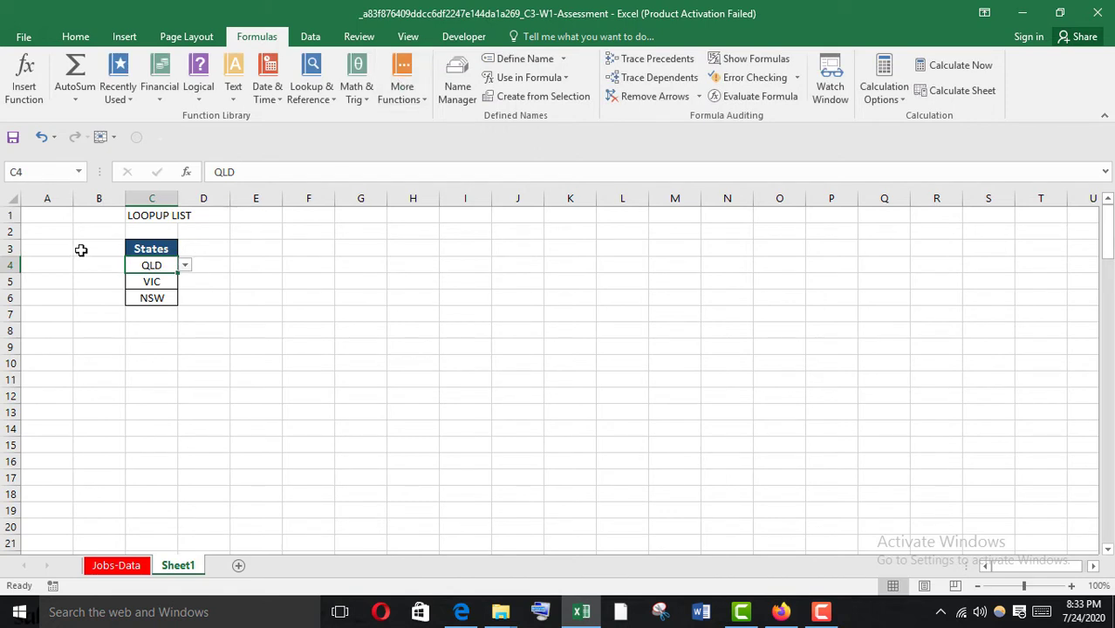
Create a named range from the lookup list C3:C6, taking the name from its top row
{"action": "left_click", "coordinate": [151, 251]}
{"action": "left_click_drag", "start_coordinate": [151, 266], "coordinate": [150, 296]}
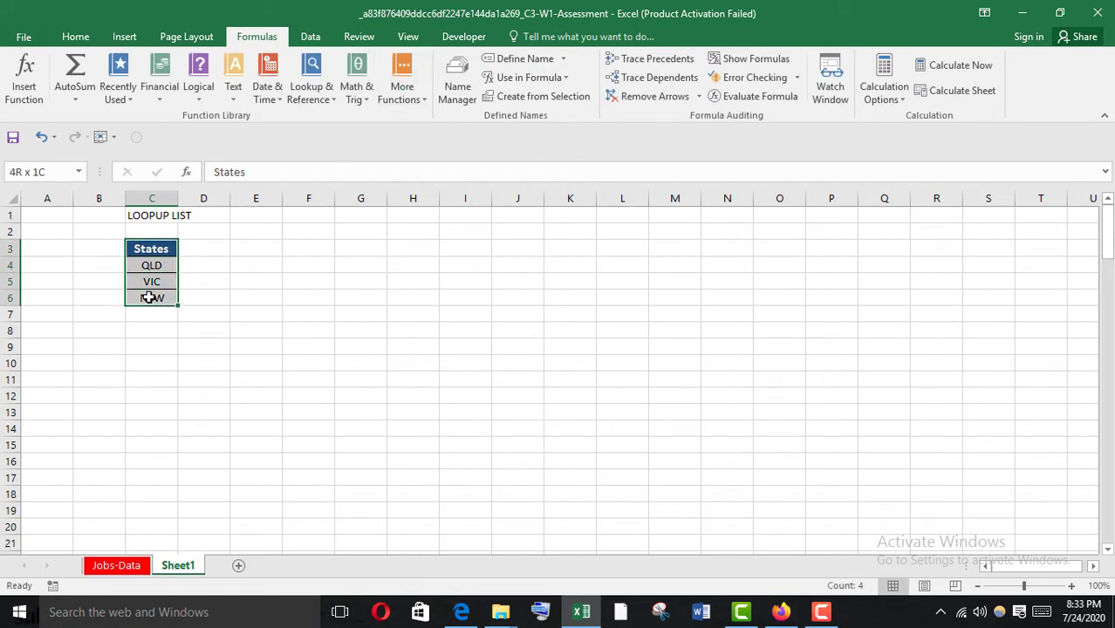
{"action": "left_click", "coordinate": [516, 97]}
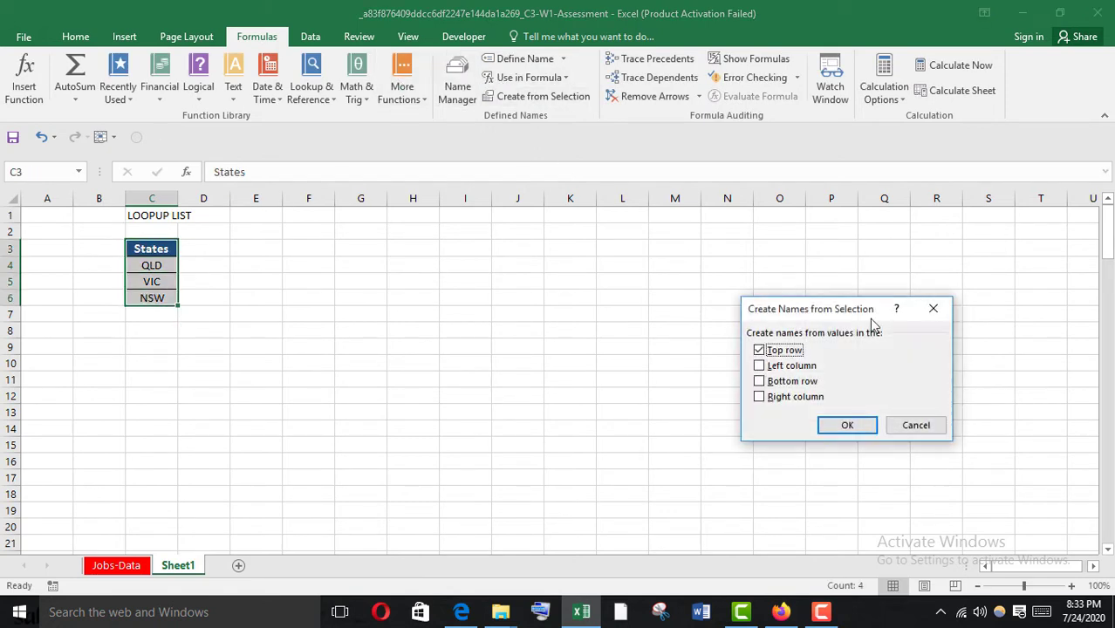
{"action": "left_click", "coordinate": [839, 426]}
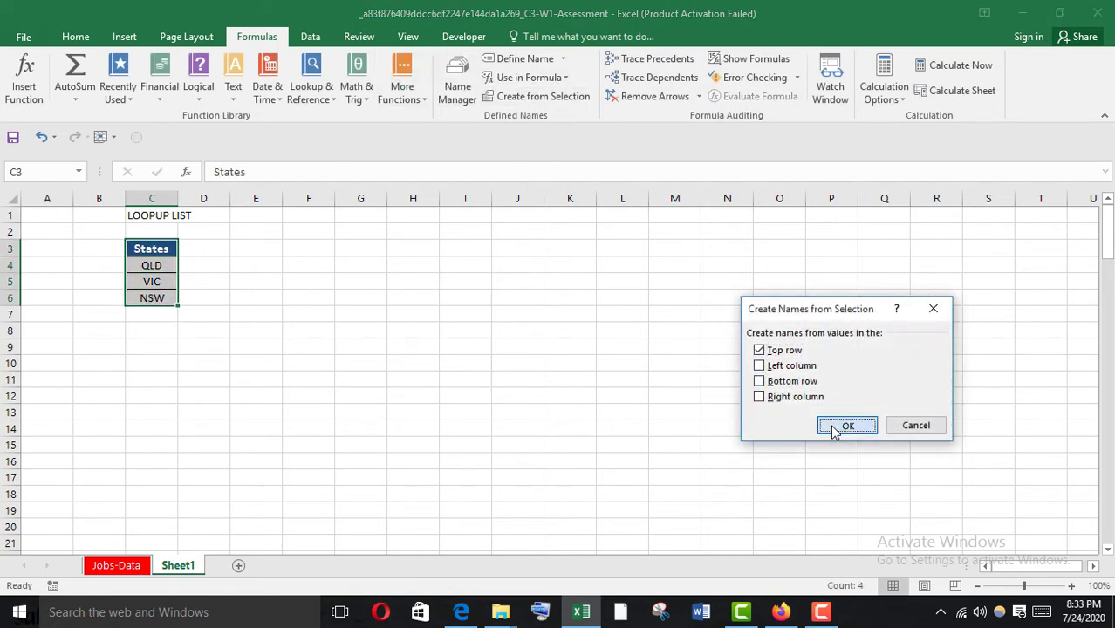
On the Jobs-Data sheet, apply List data validation to cell M6 with =states as the source
{"action": "left_click", "coordinate": [116, 566]}
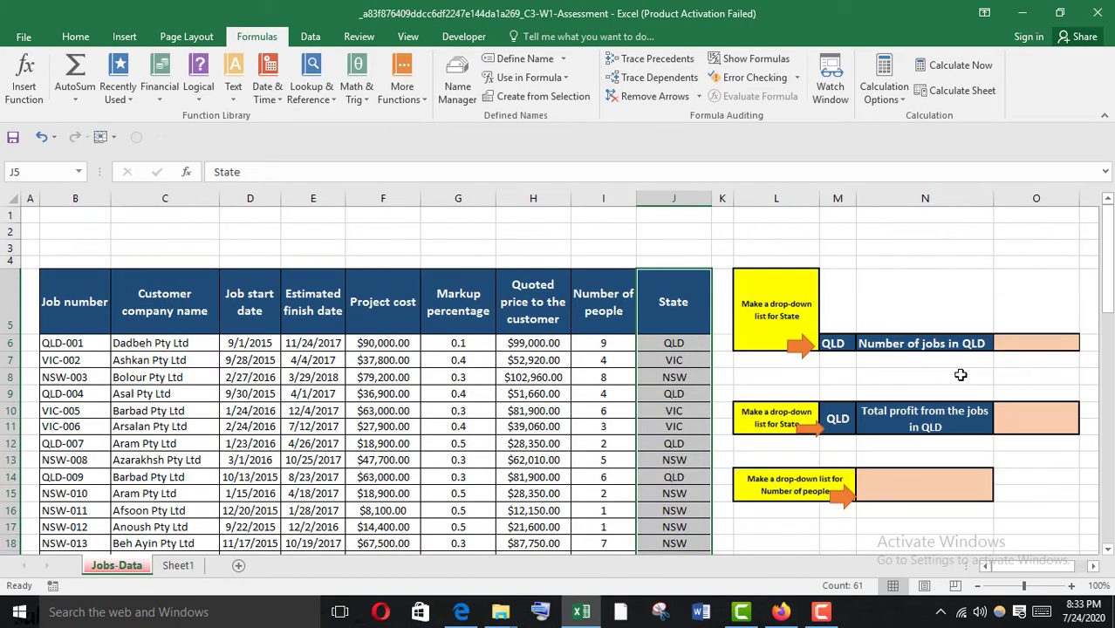
{"action": "left_click", "coordinate": [836, 345]}
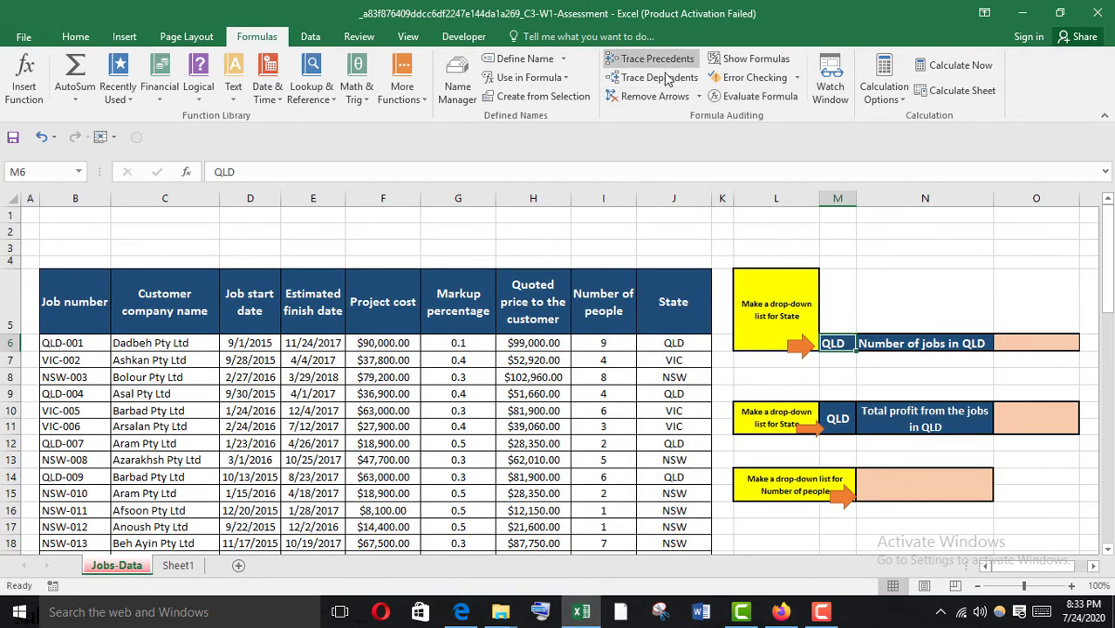
{"action": "left_click", "coordinate": [313, 37]}
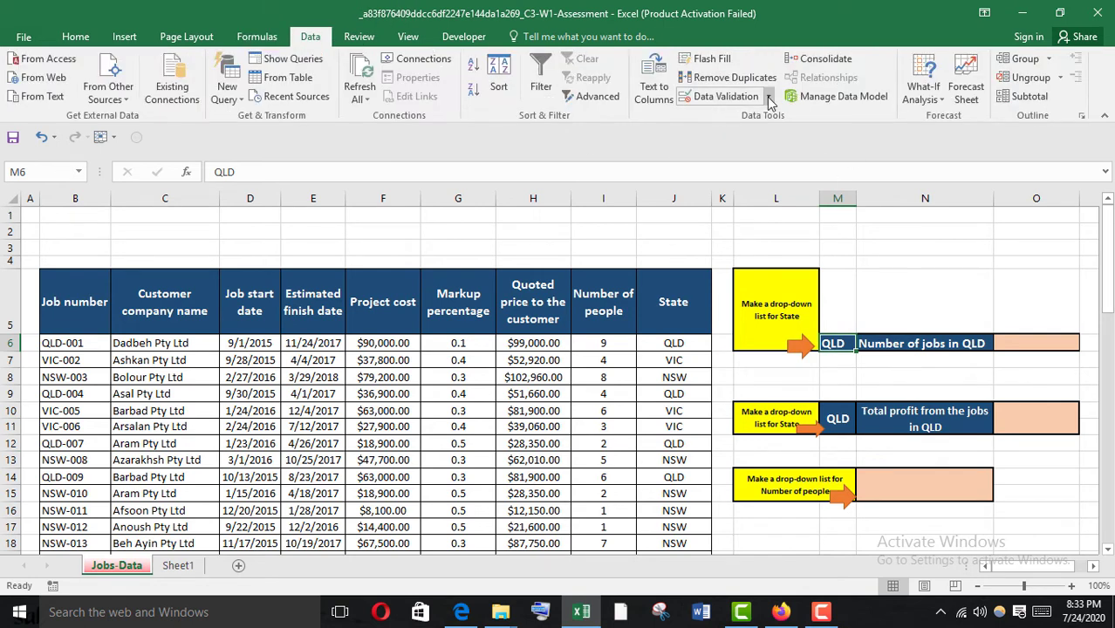
{"action": "left_click", "coordinate": [758, 97]}
{"action": "left_click", "coordinate": [739, 117]}
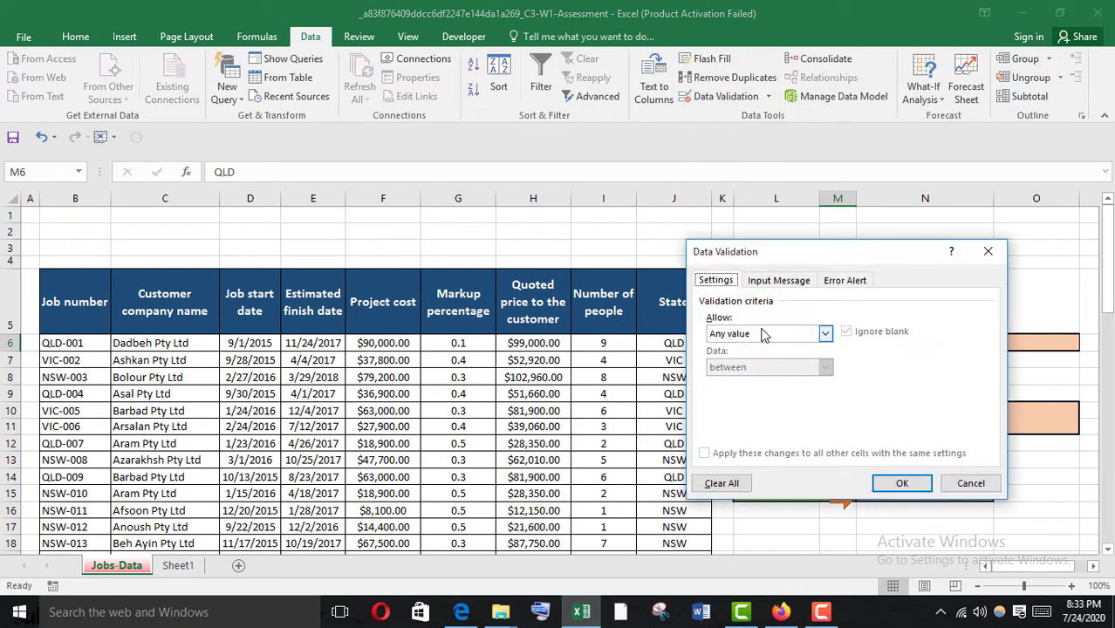
{"action": "left_click", "coordinate": [826, 340]}
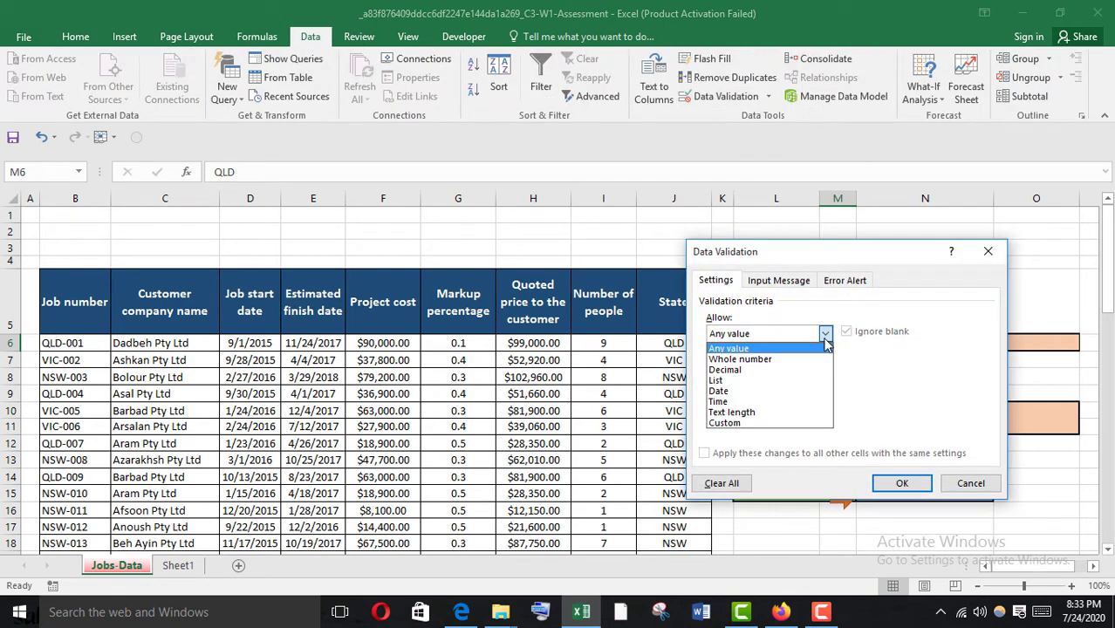
{"action": "left_click", "coordinate": [733, 382]}
{"action": "left_click", "coordinate": [754, 398]}
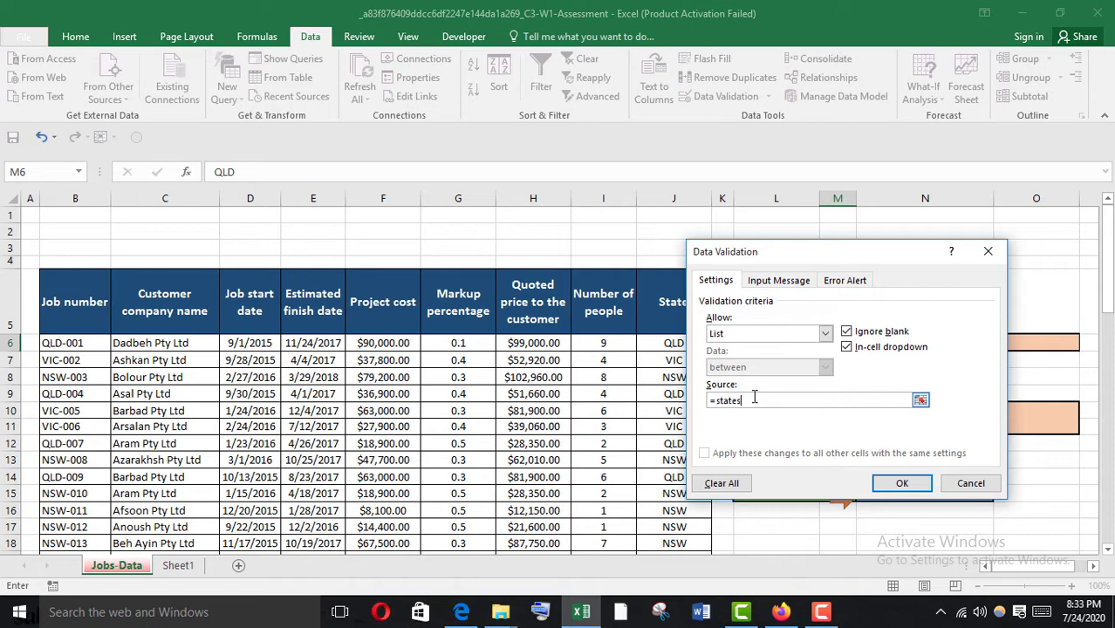
{"action": "left_click", "coordinate": [902, 486]}
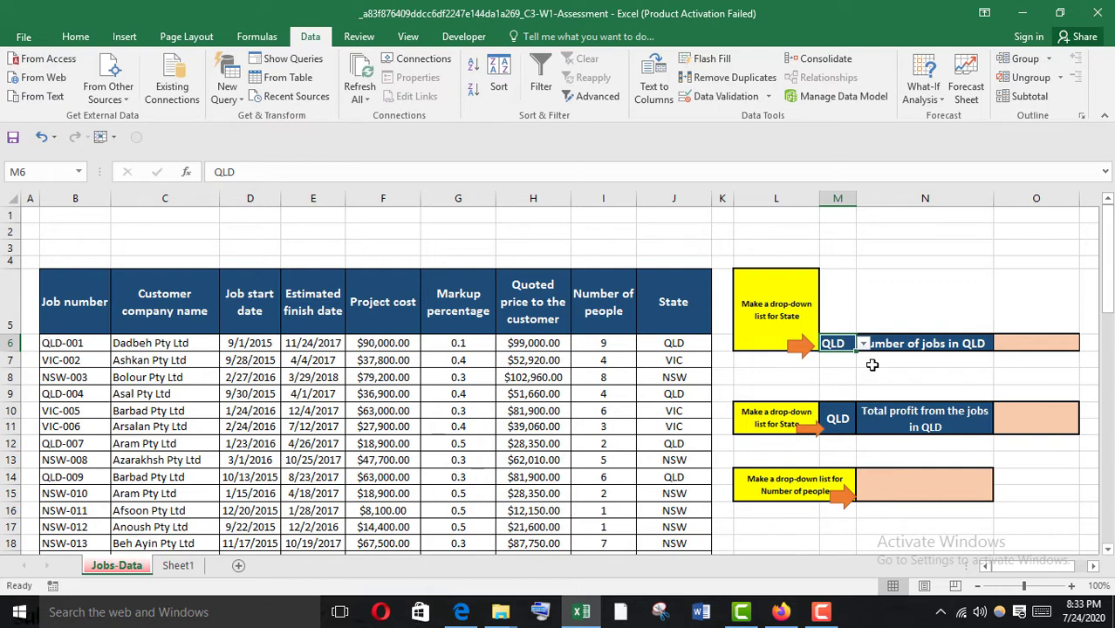
Test the M6 drop-down list by choosing VIC, NSW and QLD in turn
{"action": "left_click", "coordinate": [864, 345]}
{"action": "left_click", "coordinate": [832, 368]}
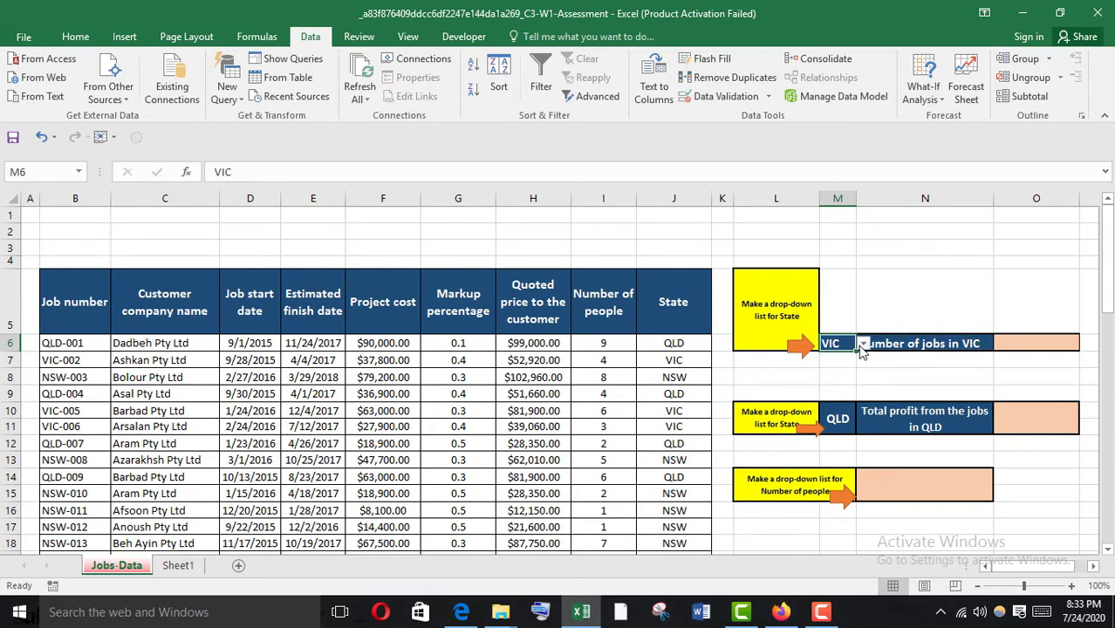
{"action": "left_click", "coordinate": [863, 346]}
{"action": "left_click", "coordinate": [819, 379]}
{"action": "left_click", "coordinate": [862, 345]}
{"action": "left_click", "coordinate": [832, 357]}
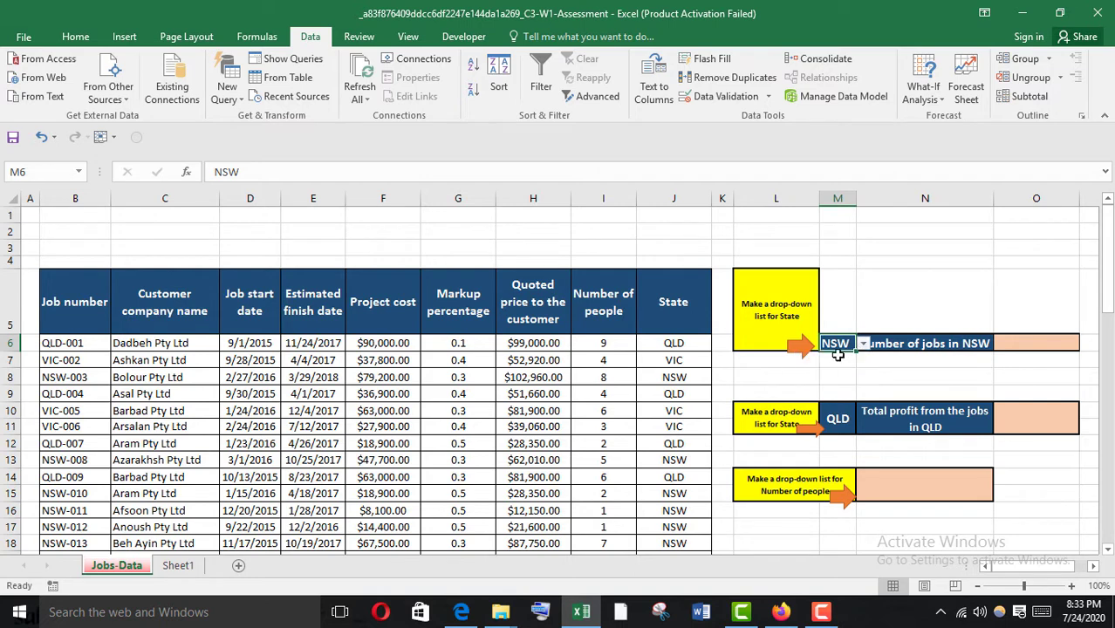
Recheck question 4 in Firefox, switch back to Excel and create named ranges for the job table's columns from the top row only
{"action": "mouse_move", "coordinate": [781, 612]}
{"action": "left_click", "coordinate": [758, 550]}
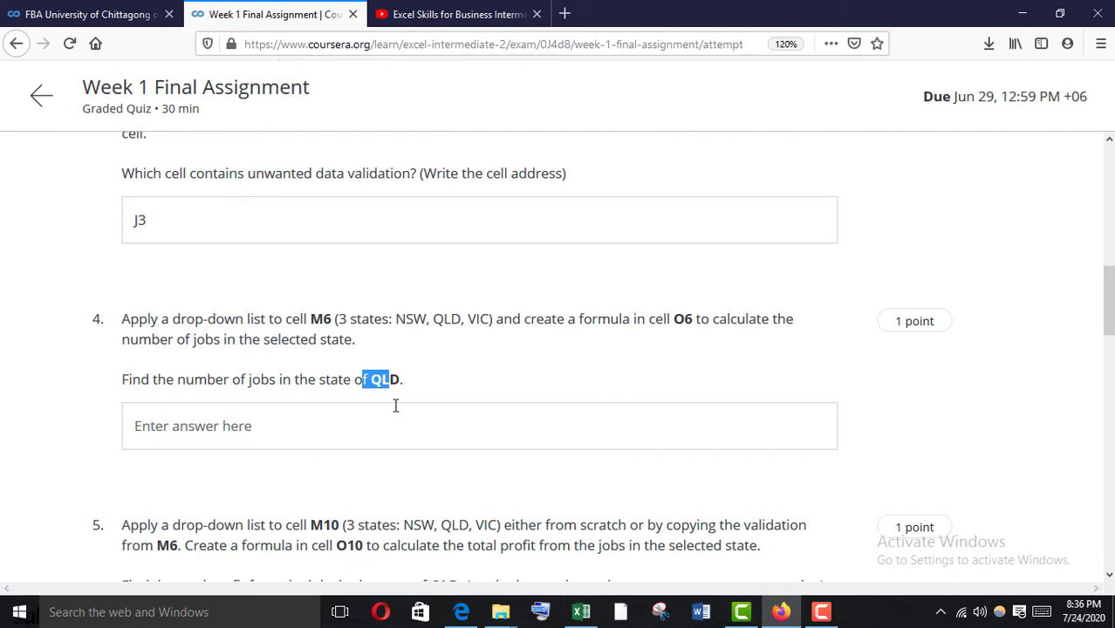
{"action": "left_click", "coordinate": [581, 611]}
{"action": "left_click_drag", "start_coordinate": [40, 306], "coordinate": [594, 307]}
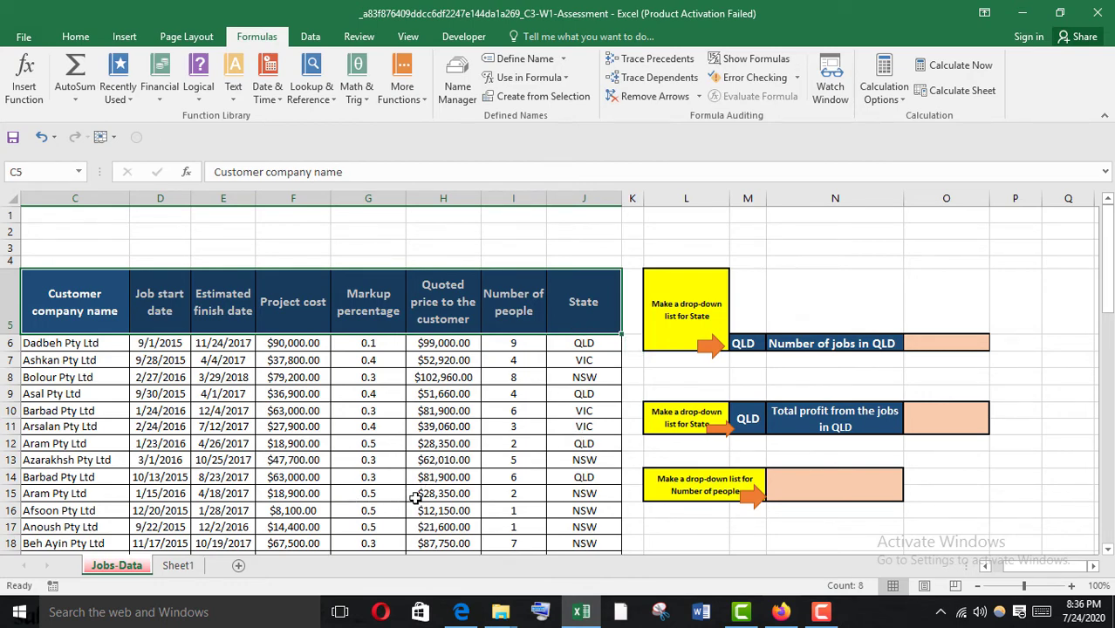
{"action": "key", "text": "ctrl+shift+Down"}
{"action": "scroll", "coordinate": [398, 439], "scroll_direction": "up", "scroll_amount": 15}
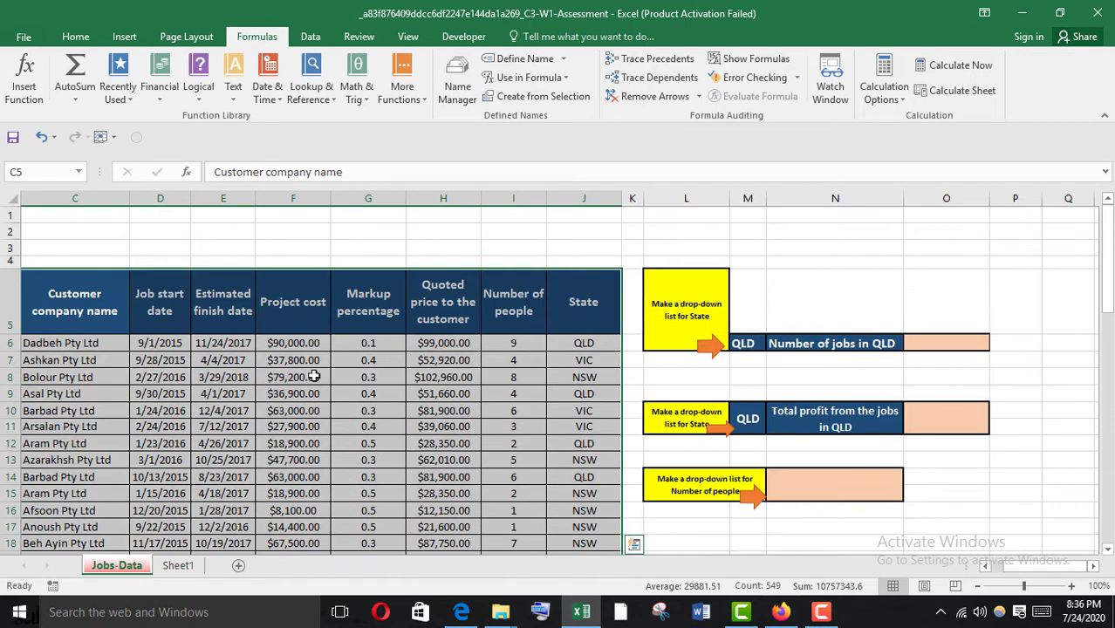
{"action": "left_click", "coordinate": [550, 98]}
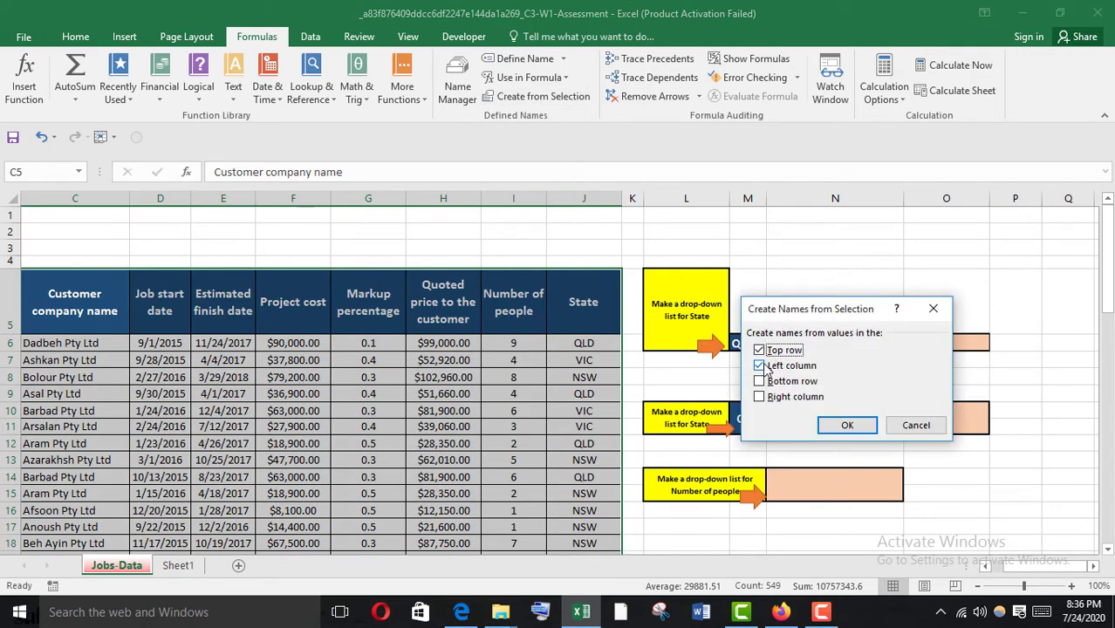
{"action": "left_click", "coordinate": [761, 367]}
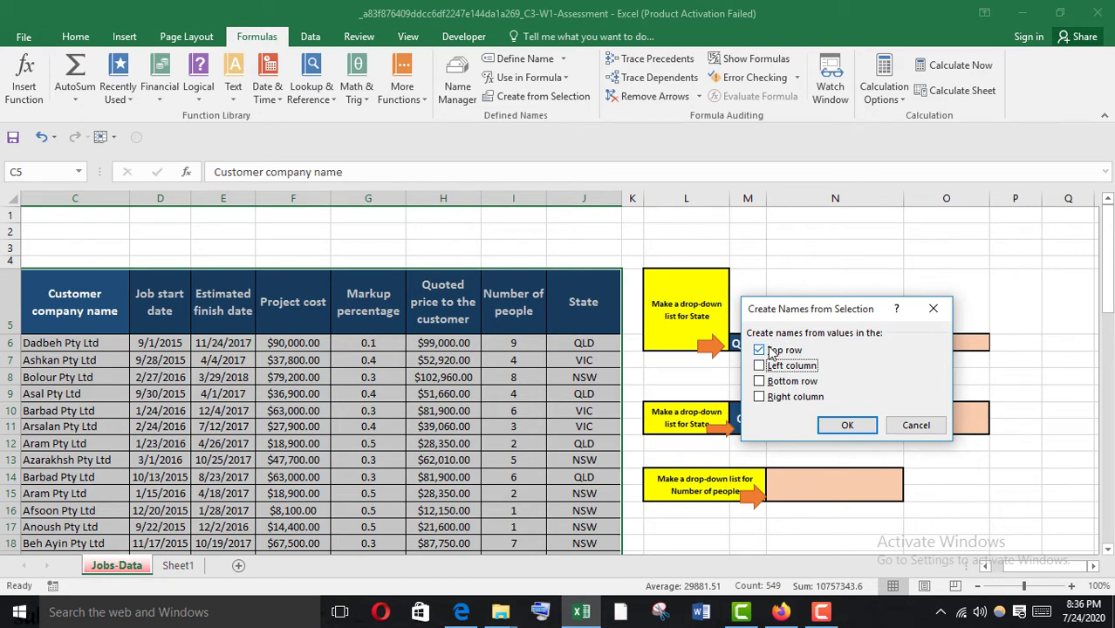
{"action": "left_click", "coordinate": [846, 426]}
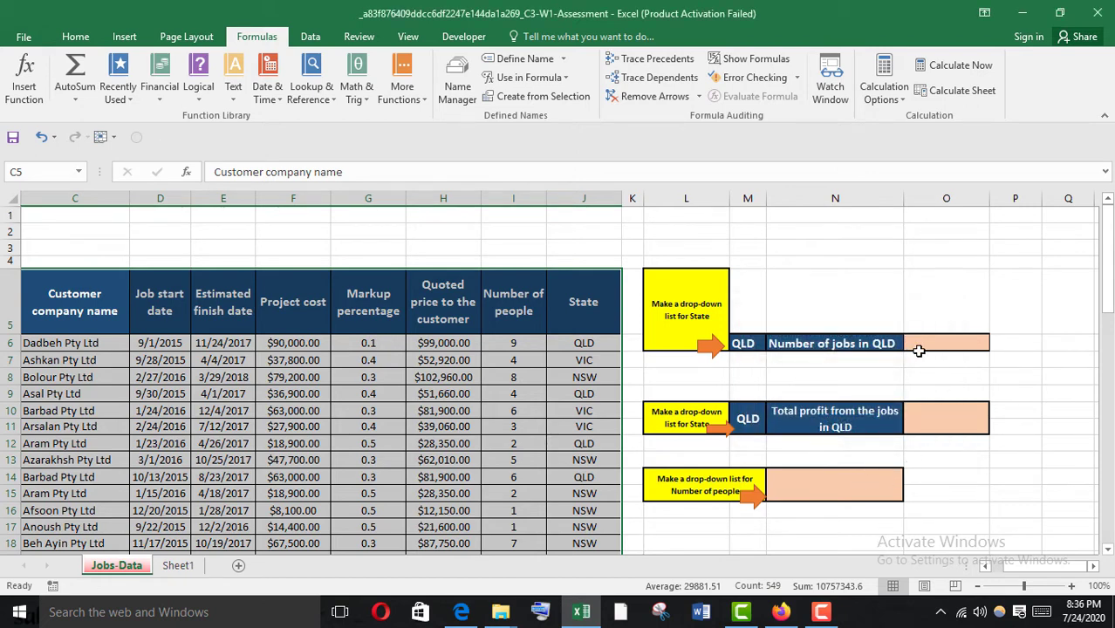
Switch to Firefox and reread question 4's instruction about the formula in cell O6
{"action": "mouse_move", "coordinate": [781, 612]}
{"action": "left_click", "coordinate": [768, 463]}
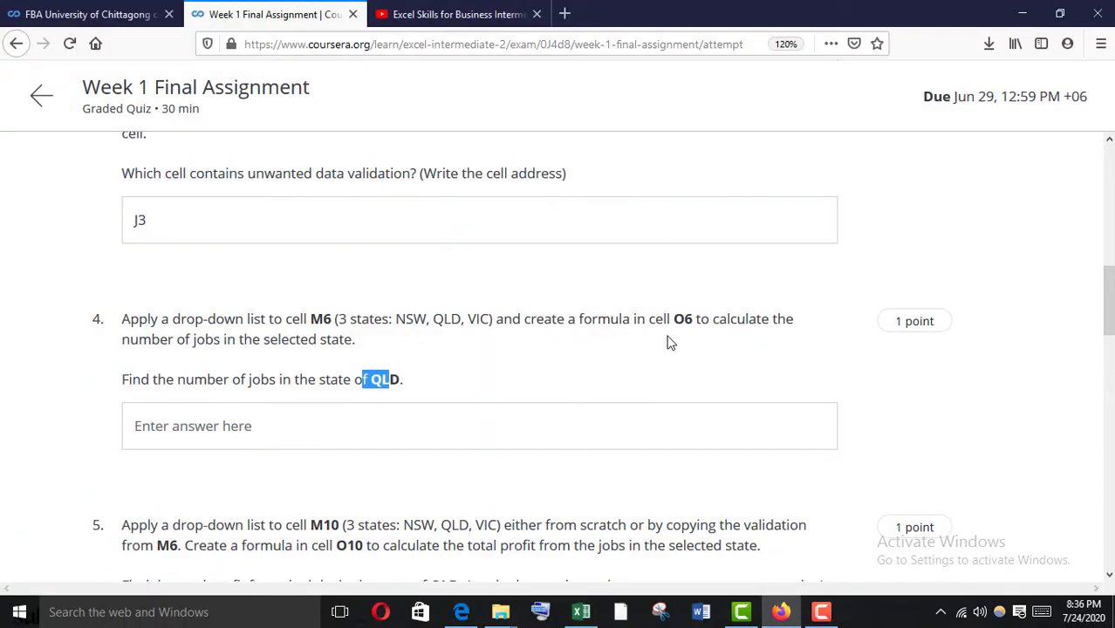
{"action": "left_click_drag", "start_coordinate": [543, 323], "coordinate": [721, 323]}
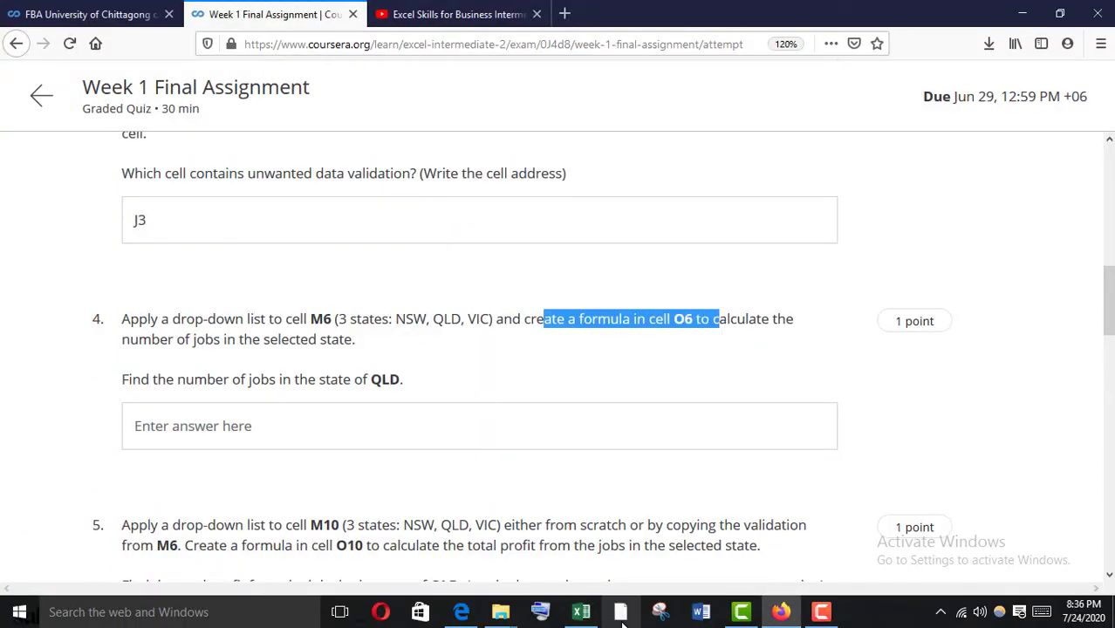
Switch to Excel and enter =COUNTIFS('Jobs-Data'!State,M6) in cell O6, using the worksheet-scoped State name
{"action": "mouse_move", "coordinate": [581, 615]}
{"action": "left_click", "coordinate": [652, 538]}
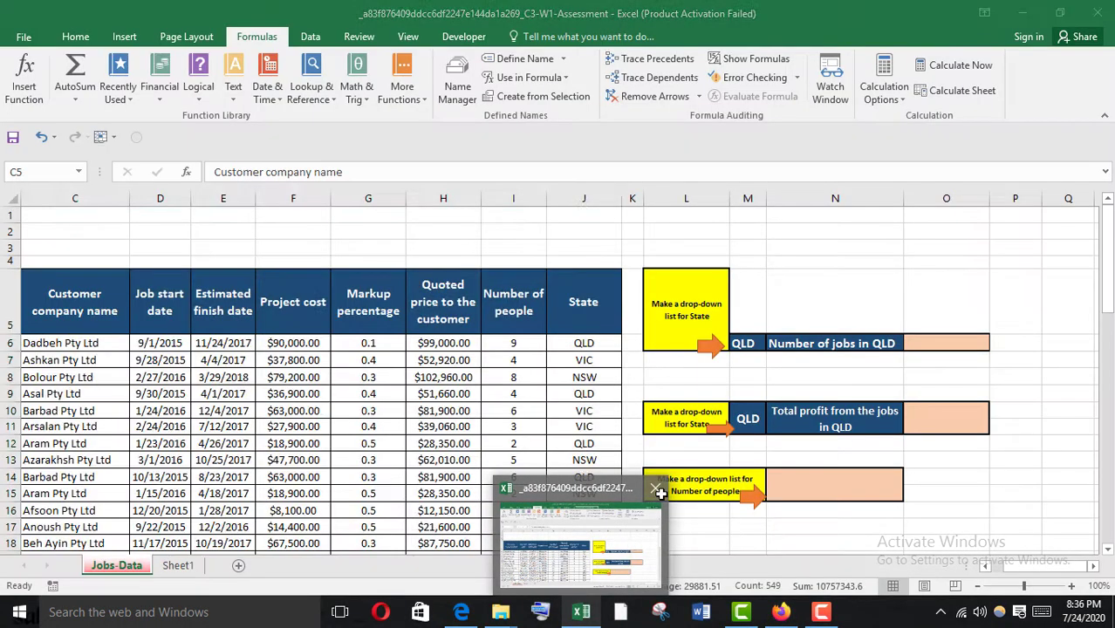
{"action": "double_click", "coordinate": [953, 349]}
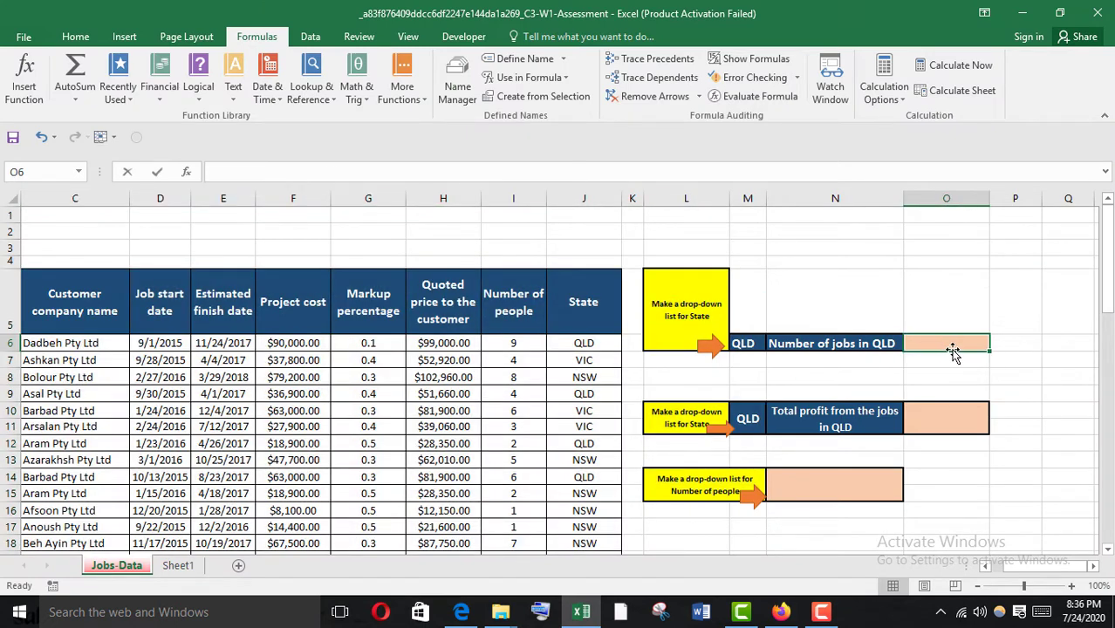
{"action": "type", "text": "=c"}
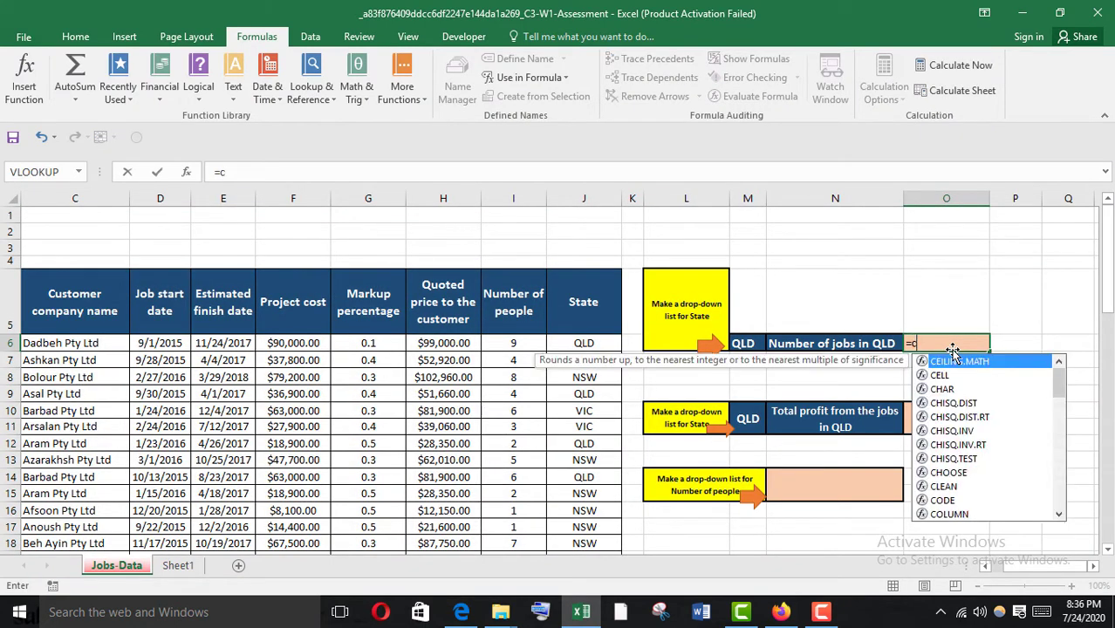
{"action": "type", "text": "ount"}
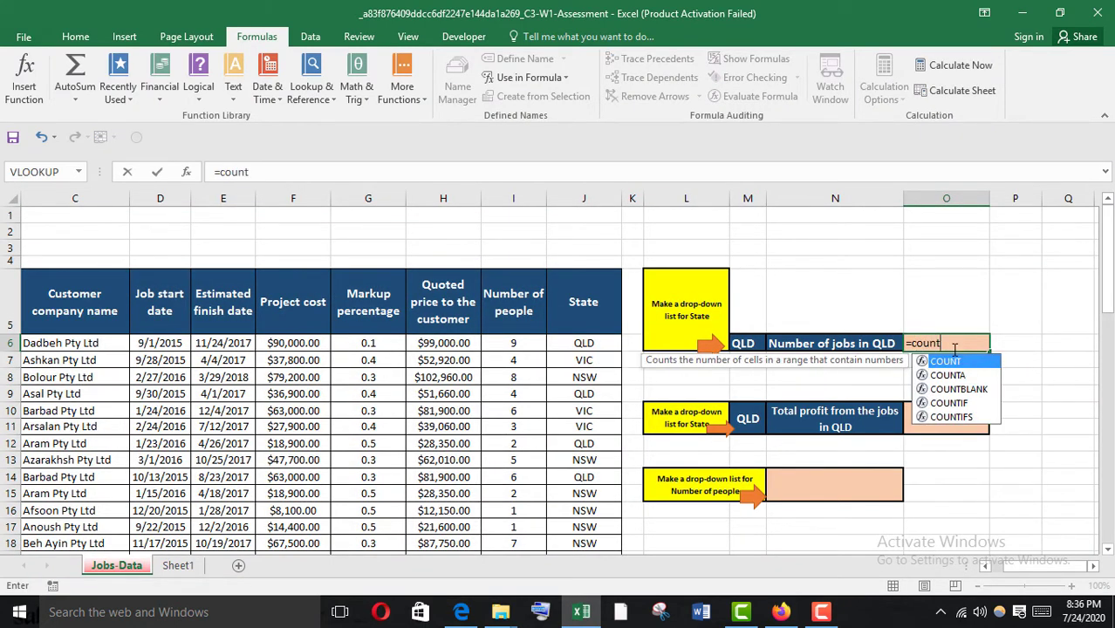
{"action": "type", "text": "ifs"}
{"action": "key", "text": "Tab"}
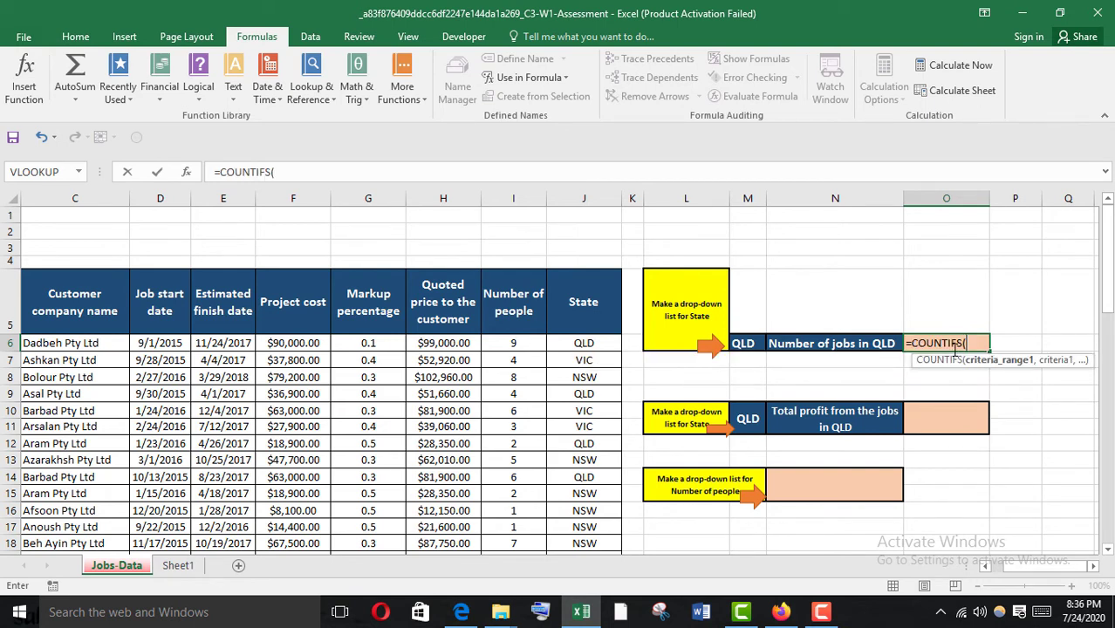
{"action": "type", "text": "state"}
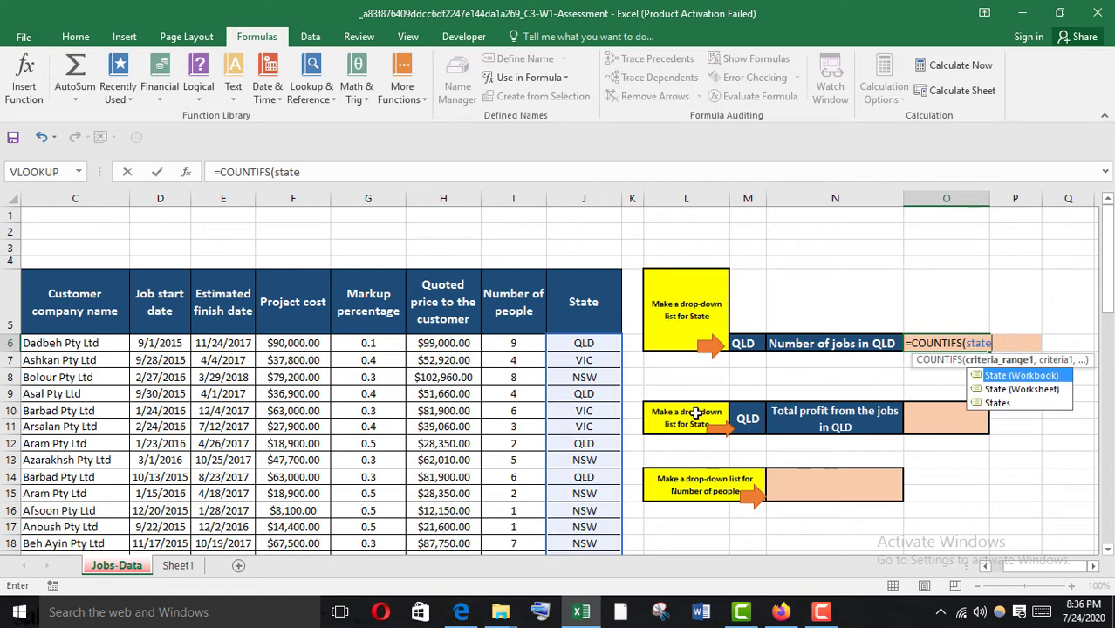
{"action": "left_click", "coordinate": [1001, 390]}
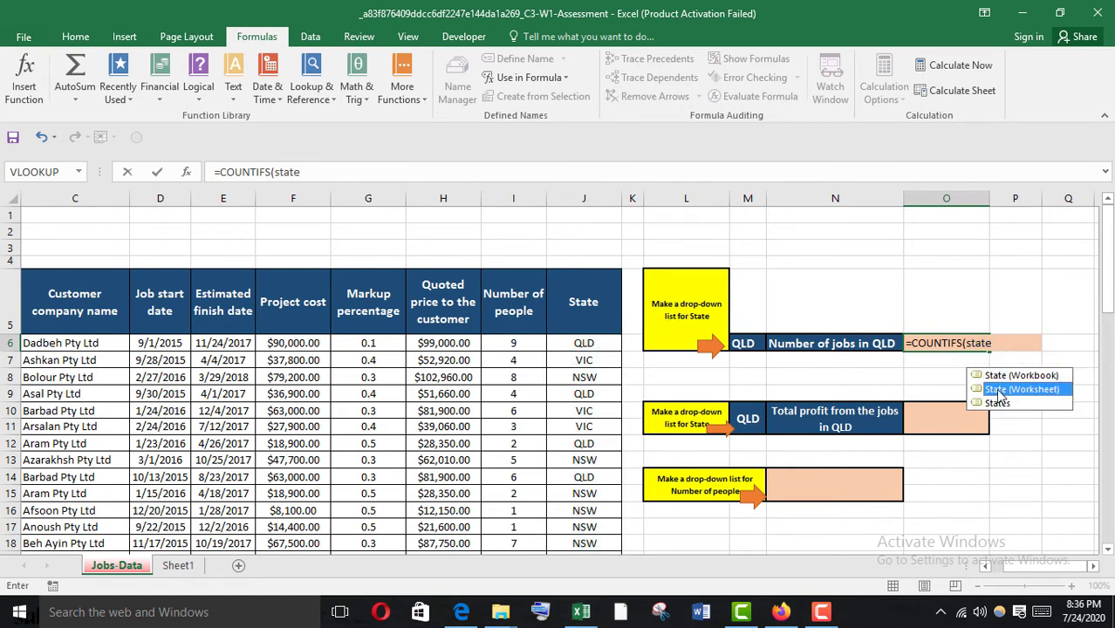
{"action": "double_click", "coordinate": [1001, 390]}
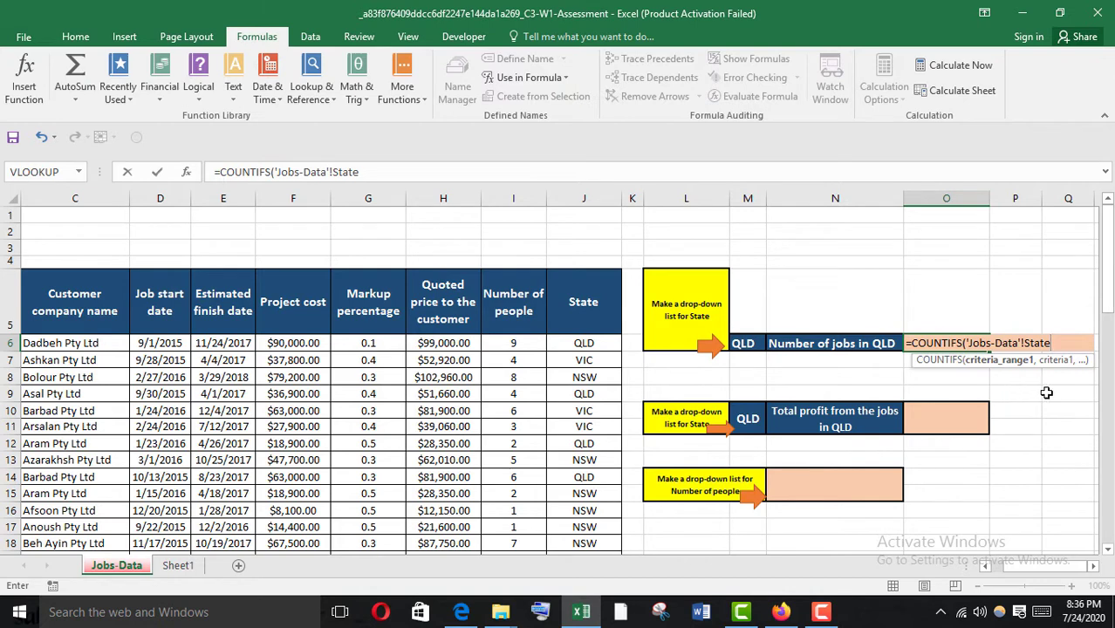
{"action": "type", "text": ","}
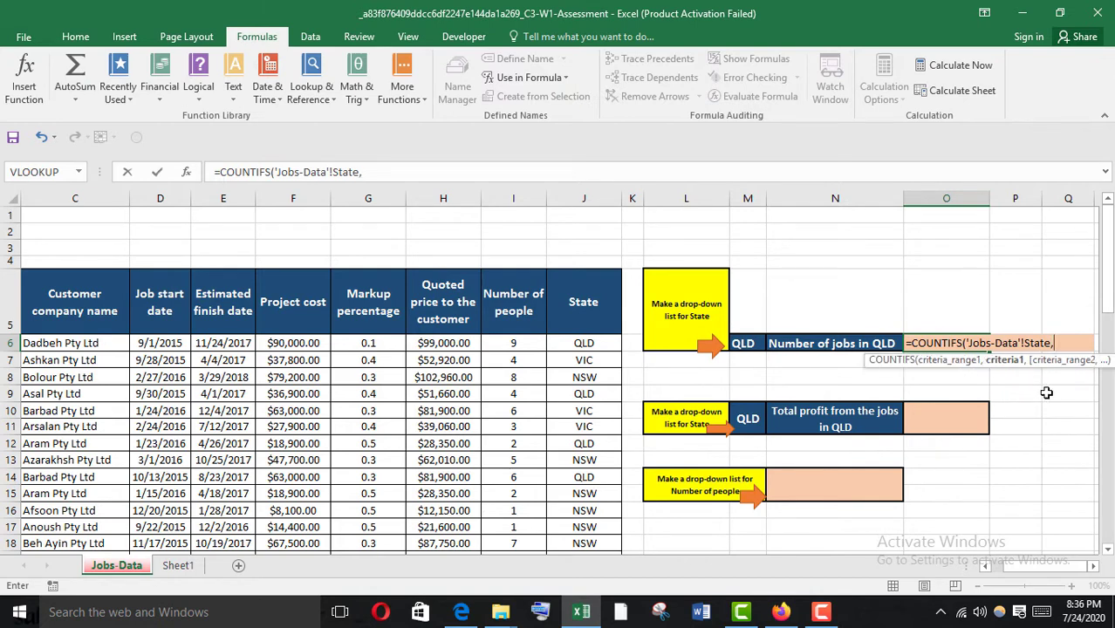
{"action": "left_click", "coordinate": [748, 343]}
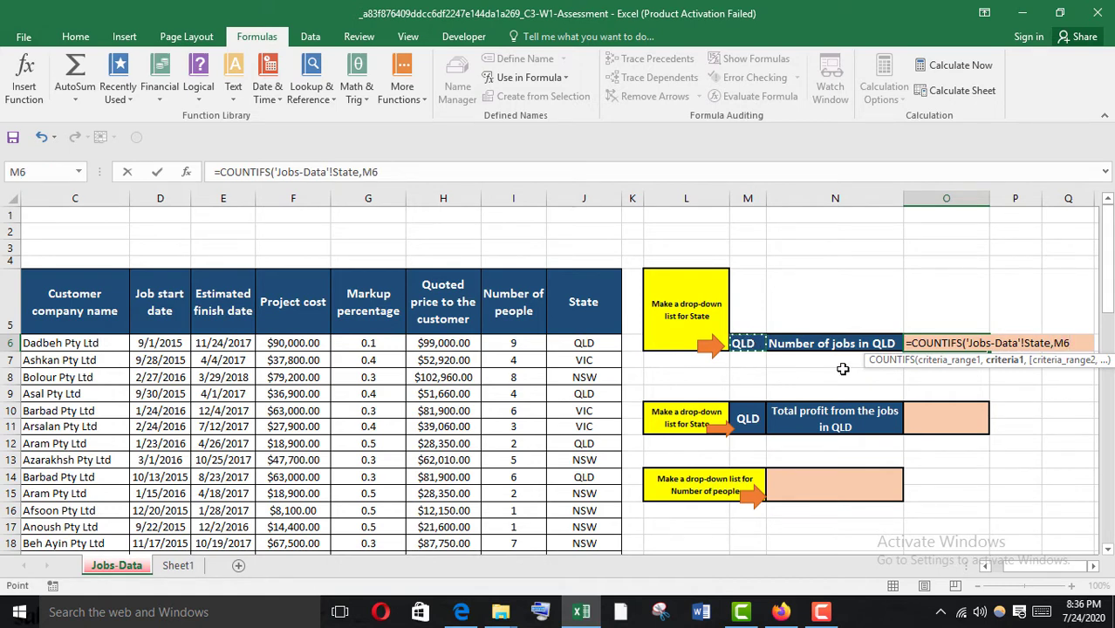
{"action": "type", "text": ")"}
{"action": "key", "text": "Return"}
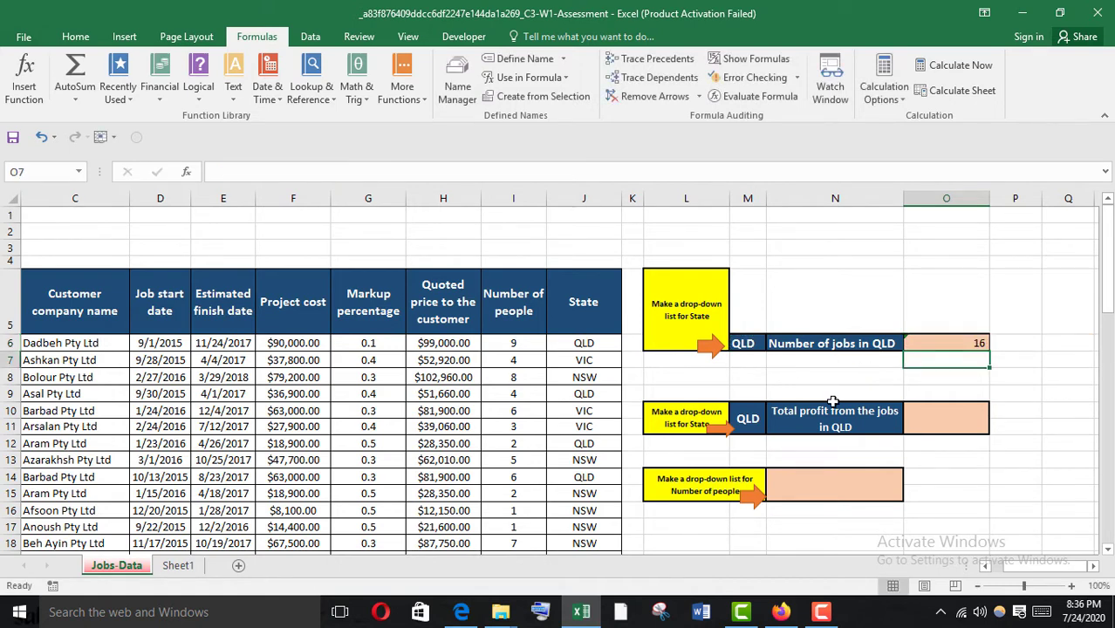
Check the formula in O6 and the state in M6, and reread in Firefox what question 4 asks for
{"action": "left_click", "coordinate": [956, 343]}
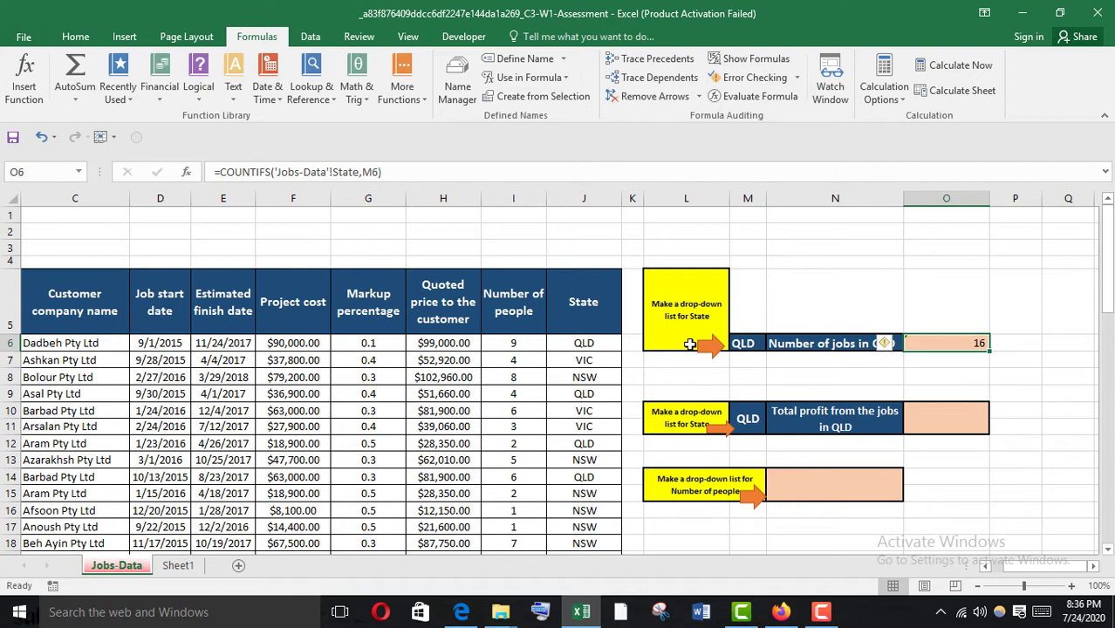
{"action": "left_click", "coordinate": [744, 343]}
{"action": "mouse_move", "coordinate": [776, 617]}
{"action": "left_click", "coordinate": [781, 552]}
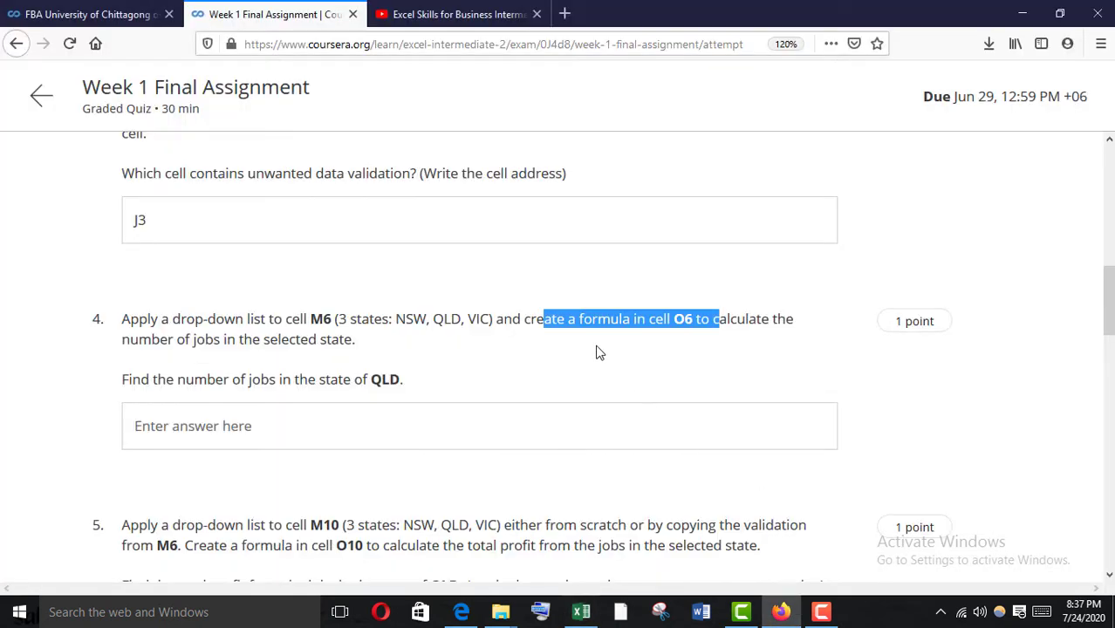
{"action": "left_click_drag", "start_coordinate": [214, 380], "coordinate": [400, 392]}
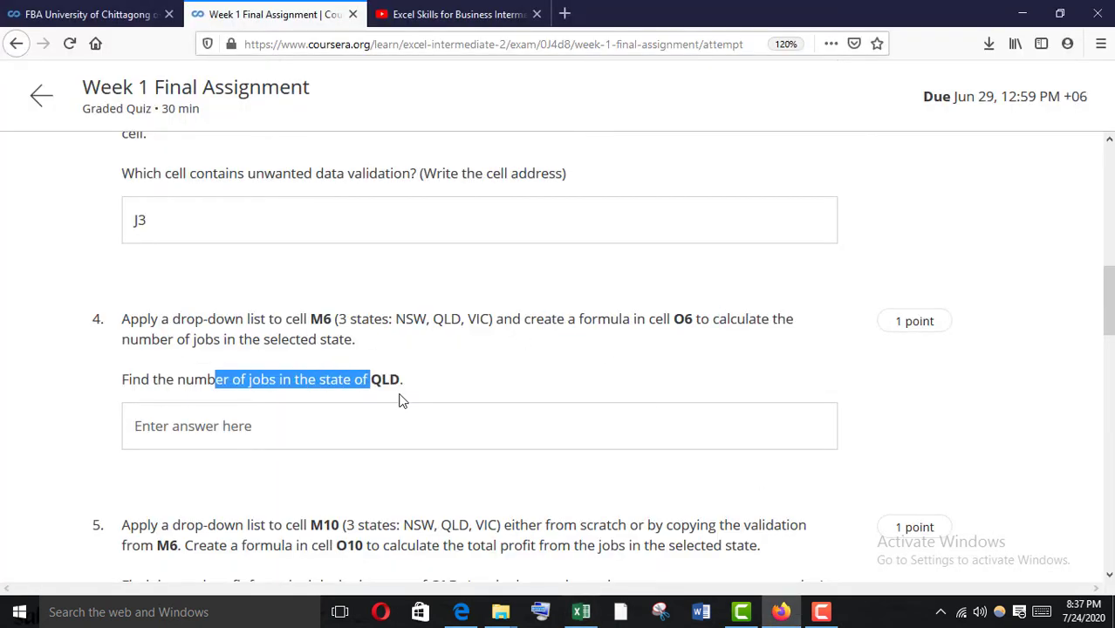
Copy the job count from cell O6 in Excel into question 4's answer in Firefox
{"action": "left_click", "coordinate": [580, 610]}
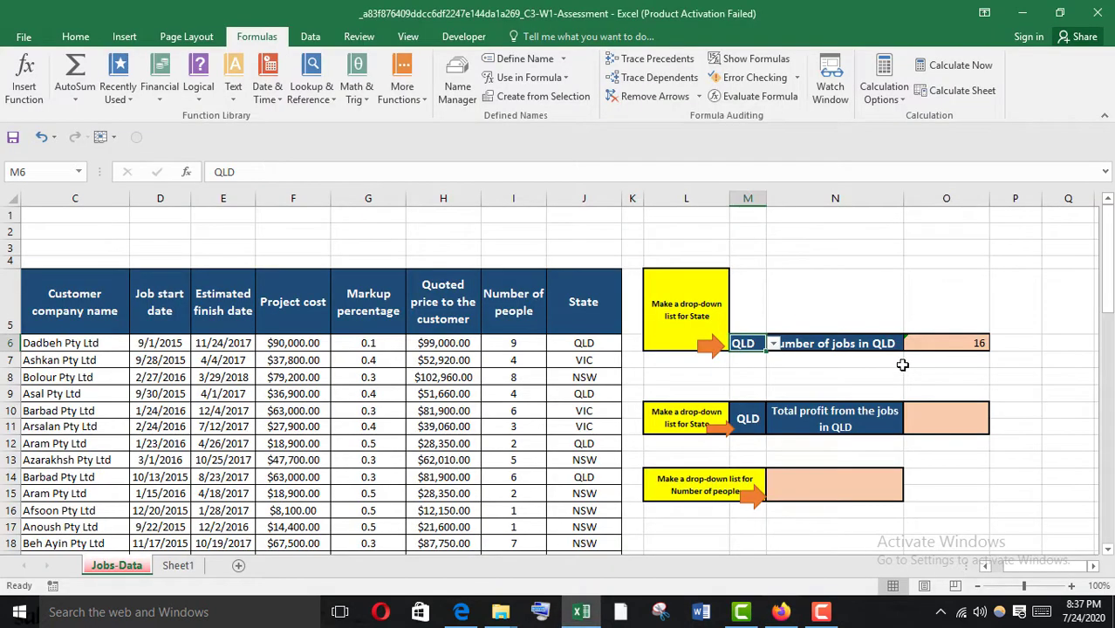
{"action": "left_click", "coordinate": [952, 343]}
{"action": "key", "text": "ctrl+c"}
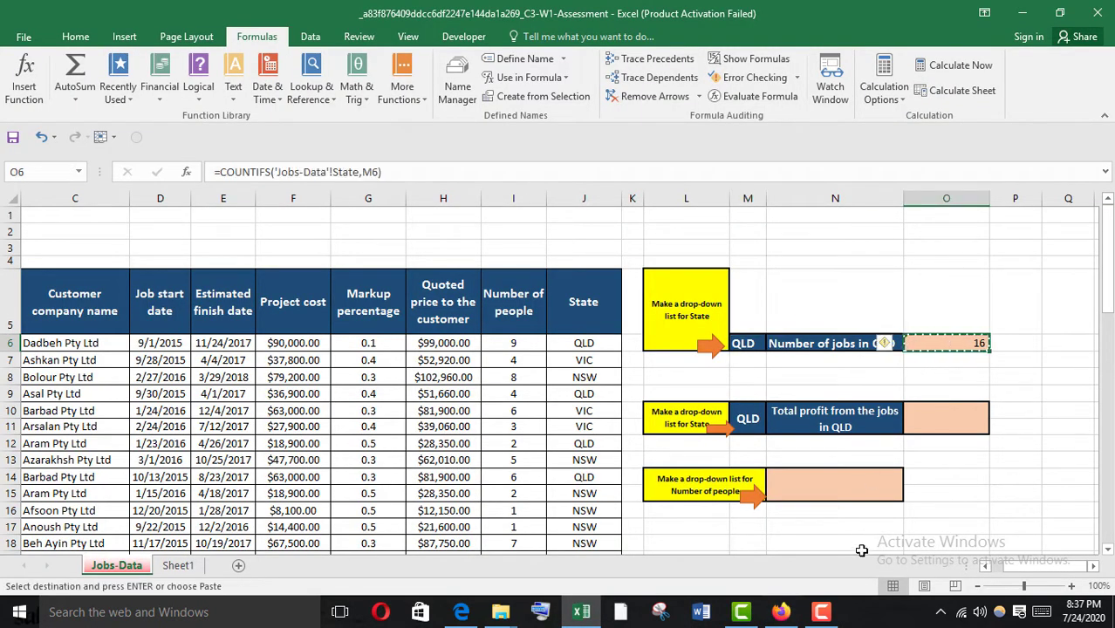
{"action": "left_click", "coordinate": [781, 612]}
{"action": "left_click", "coordinate": [224, 422]}
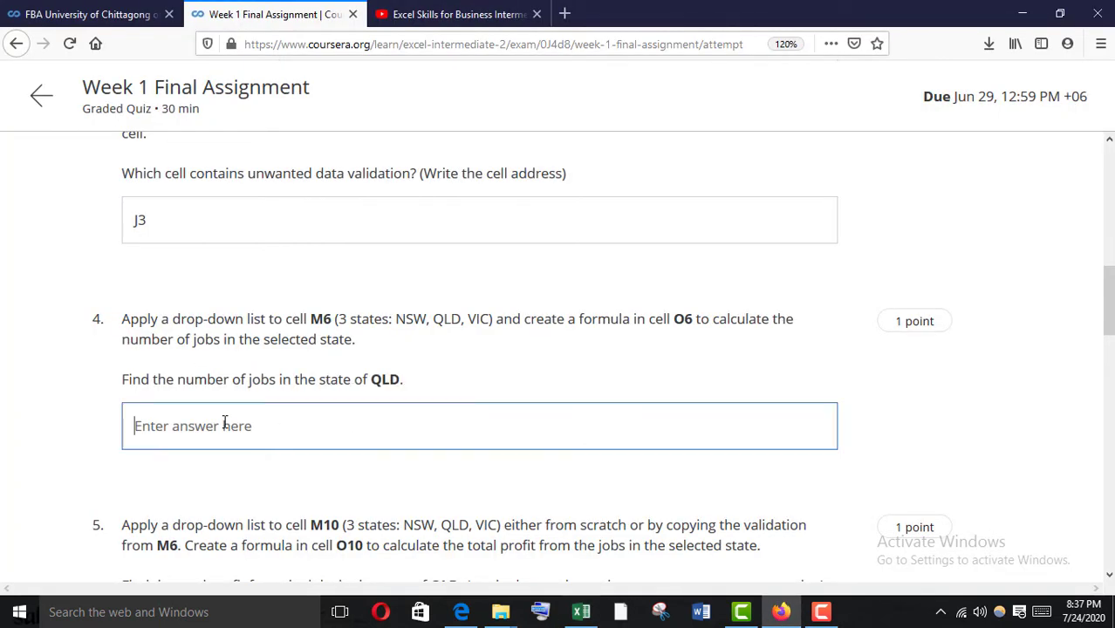
{"action": "key", "text": "ctrl+v"}
Read question 5, switch back to Excel and paste only the validation of cell M6 onto cell M10
{"action": "scroll", "coordinate": [306, 441], "scroll_direction": "down", "scroll_amount": 3}
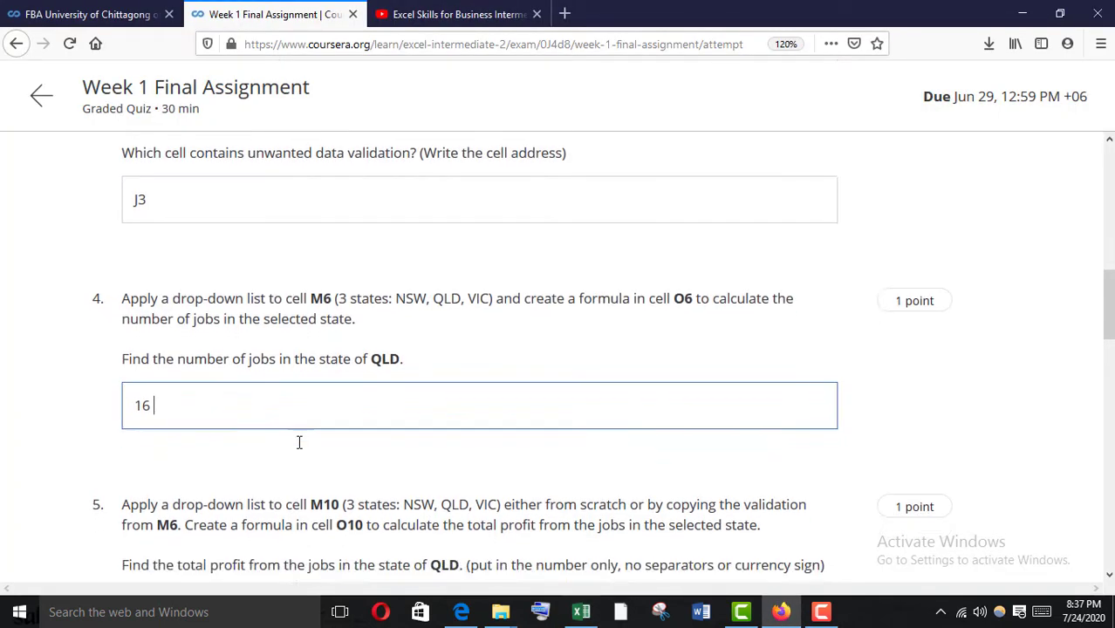
{"action": "scroll", "coordinate": [279, 314], "scroll_direction": "up", "scroll_amount": 1}
{"action": "scroll", "coordinate": [227, 296], "scroll_direction": "down", "scroll_amount": 1}
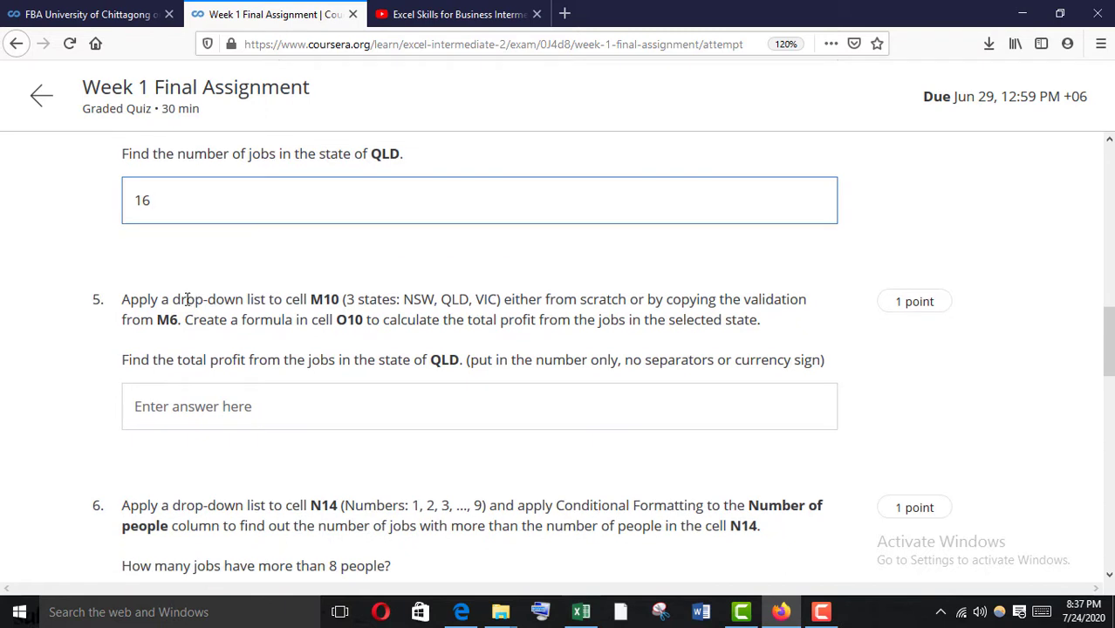
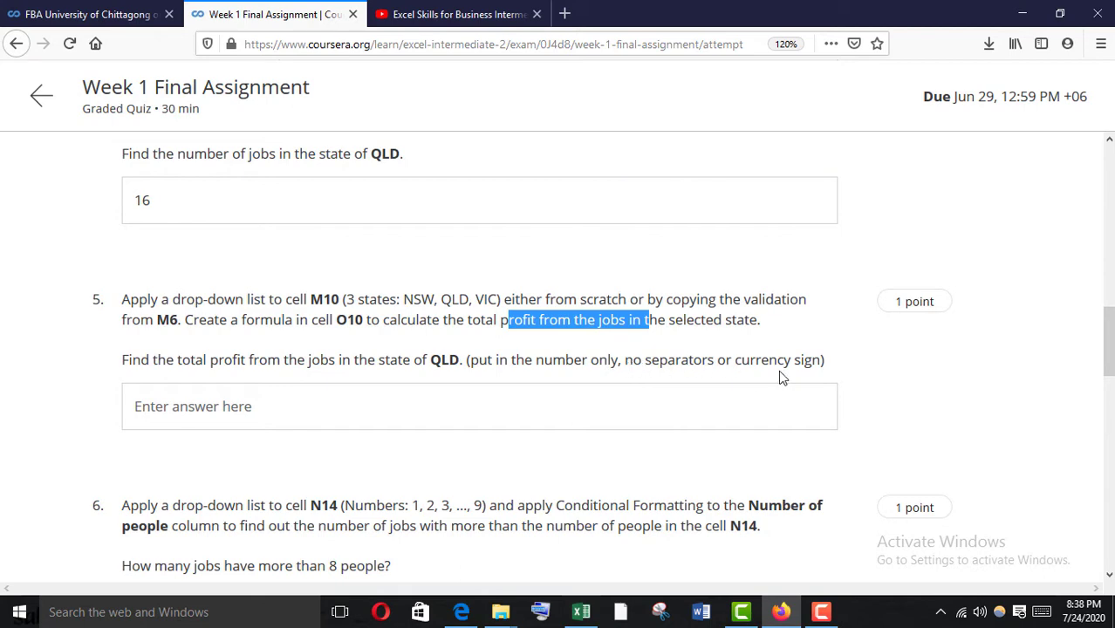
{"action": "left_click", "coordinate": [582, 611]}
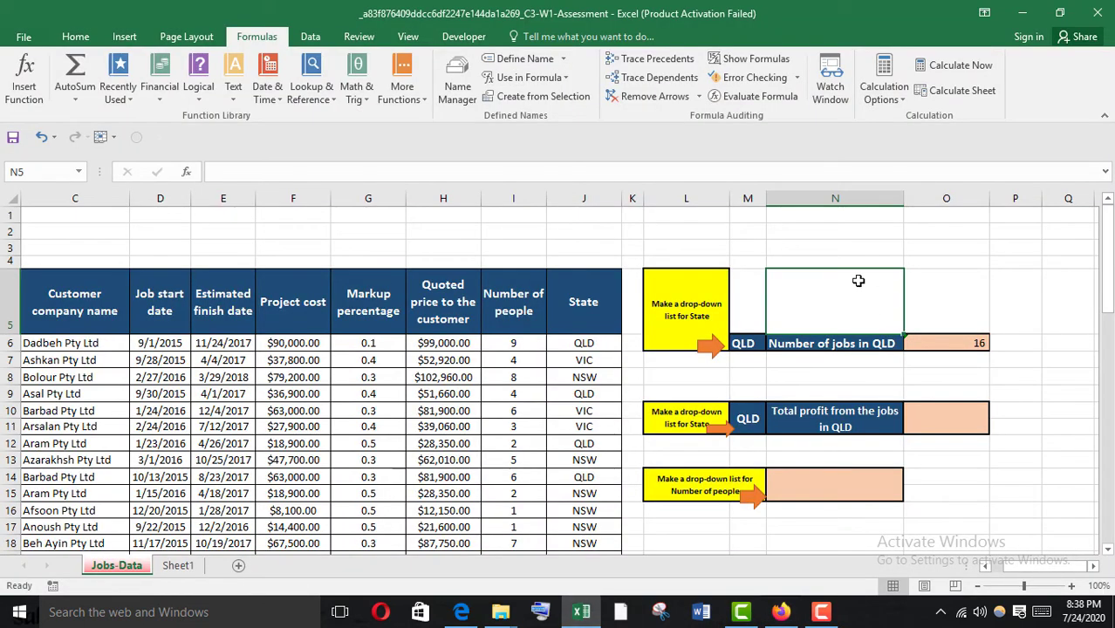
{"action": "left_click", "coordinate": [752, 419]}
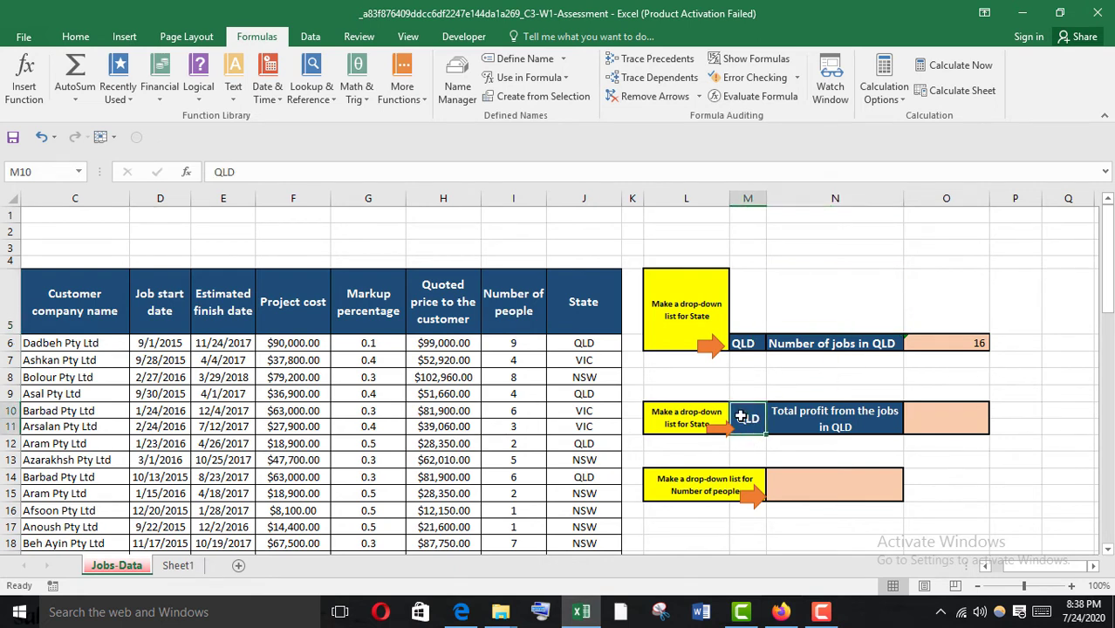
{"action": "left_click", "coordinate": [748, 343]}
{"action": "right_click", "coordinate": [748, 343]}
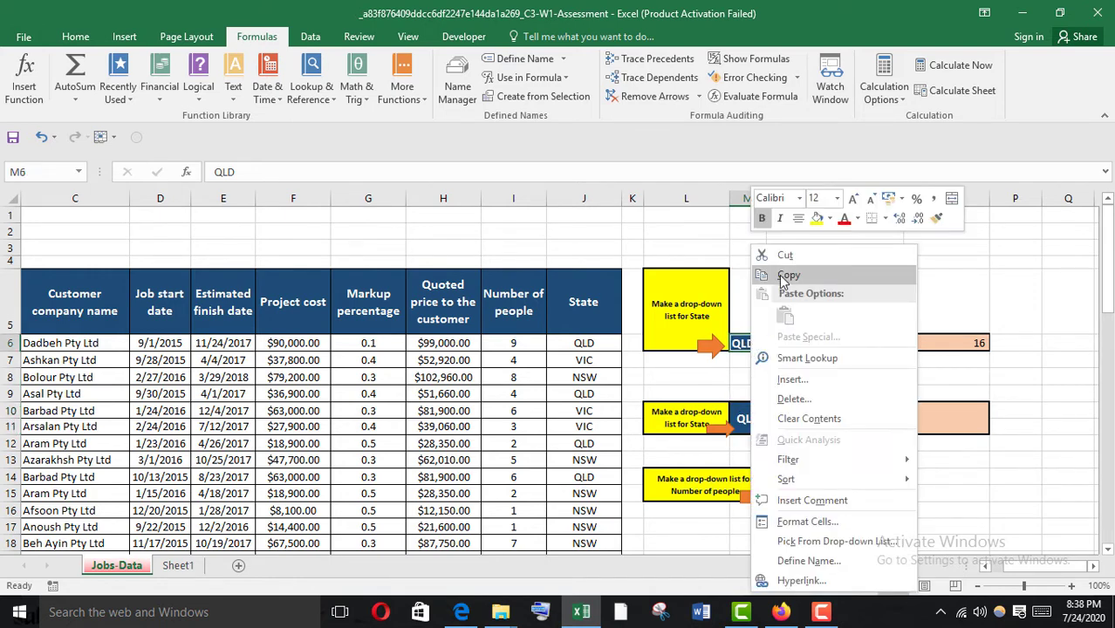
{"action": "left_click", "coordinate": [854, 278]}
{"action": "right_click", "coordinate": [738, 416]}
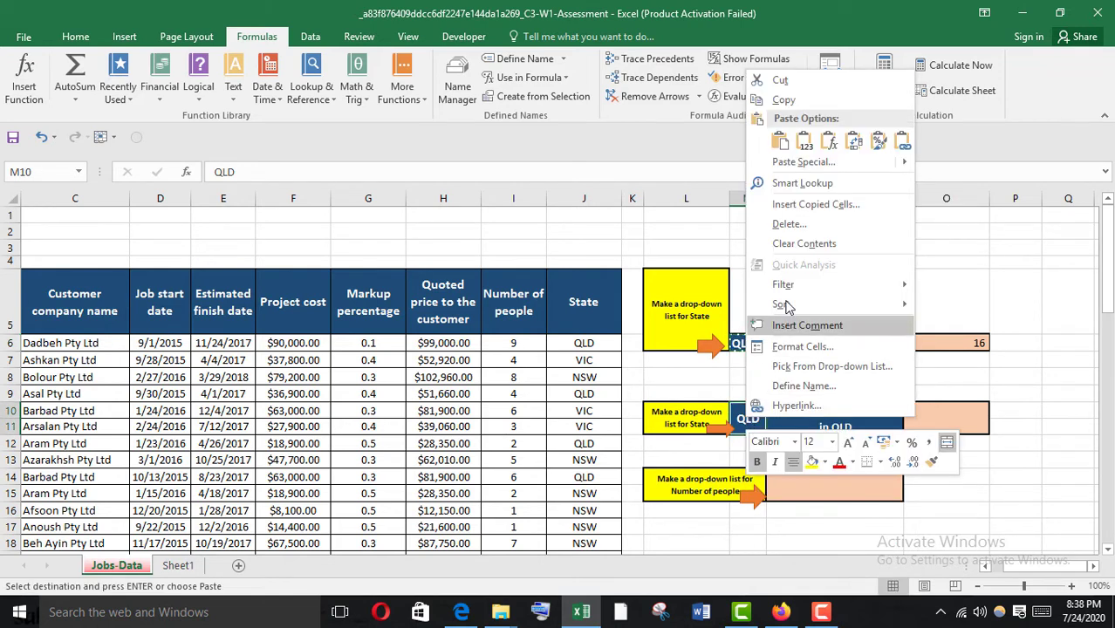
{"action": "mouse_move", "coordinate": [812, 175]}
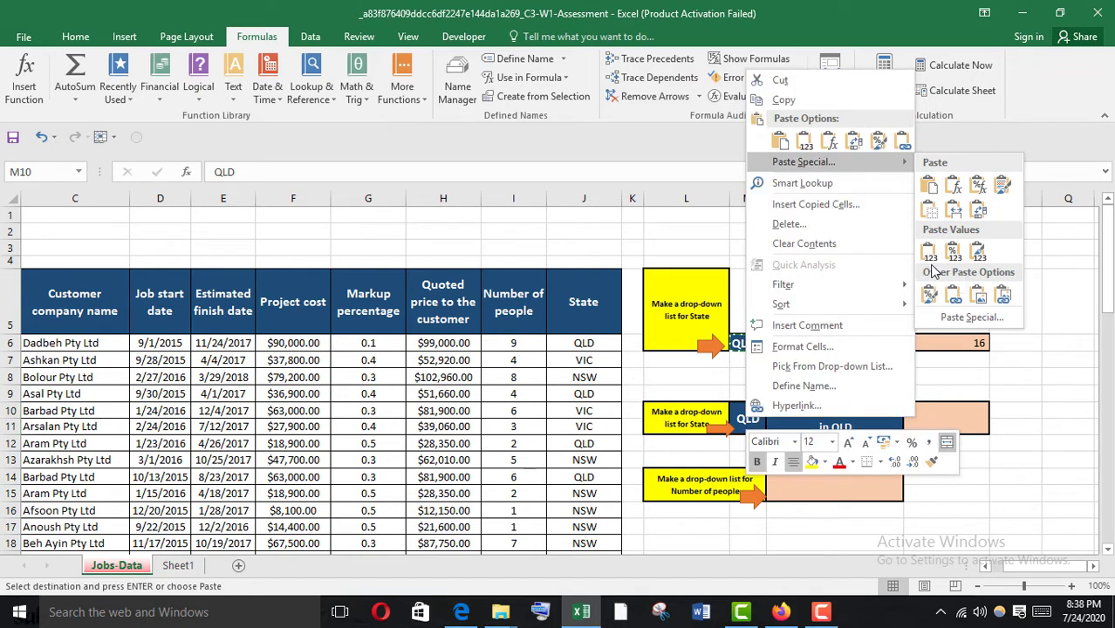
{"action": "left_click", "coordinate": [960, 314]}
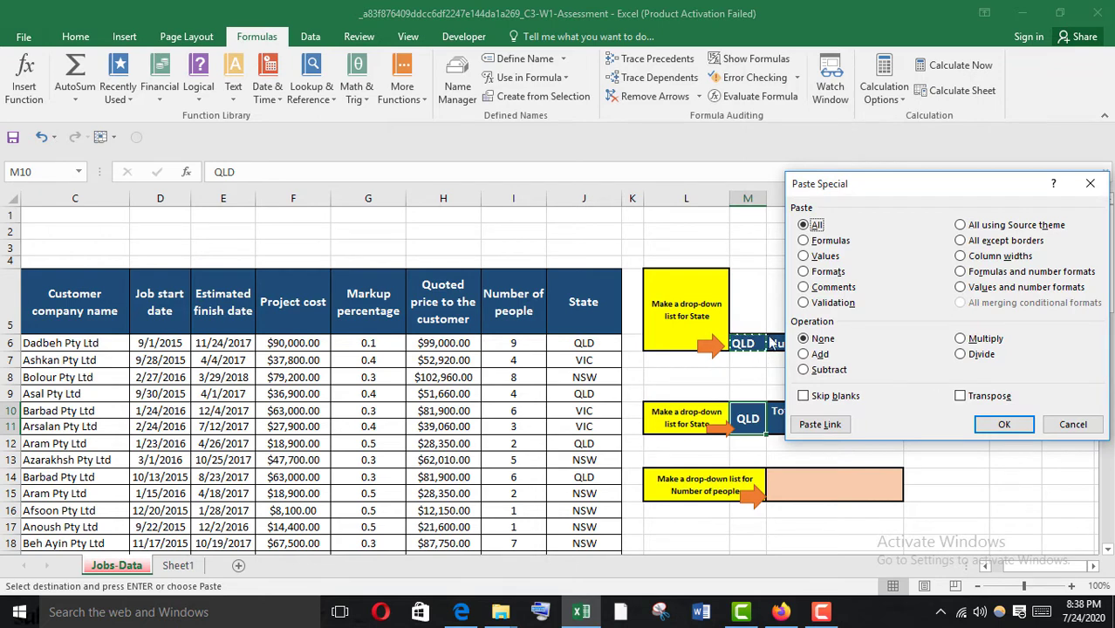
{"action": "left_click", "coordinate": [804, 303]}
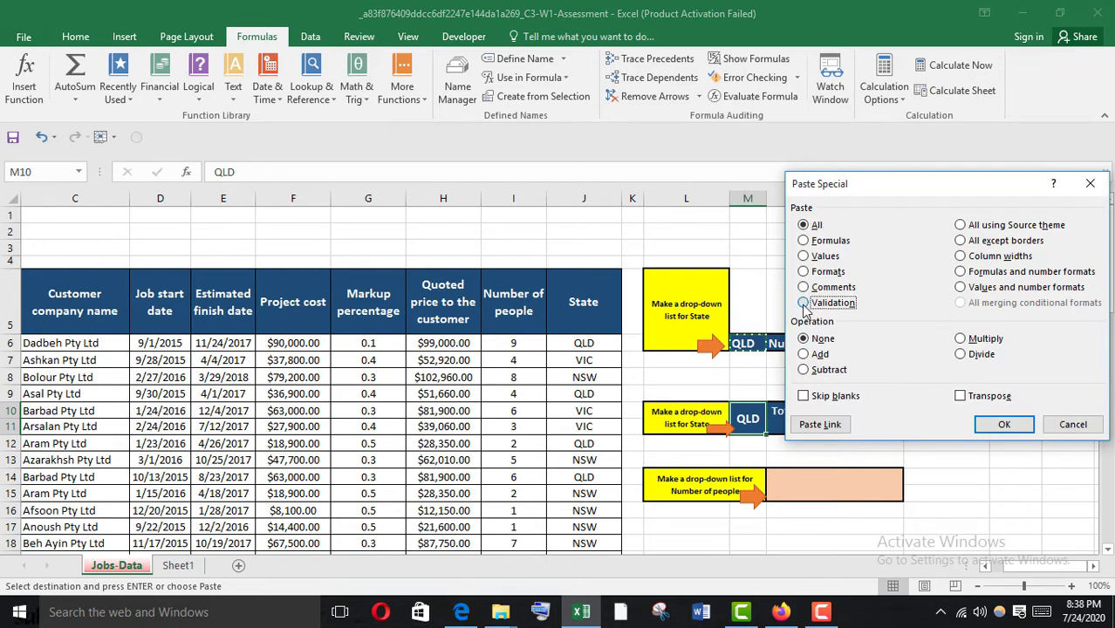
{"action": "left_click", "coordinate": [1005, 424]}
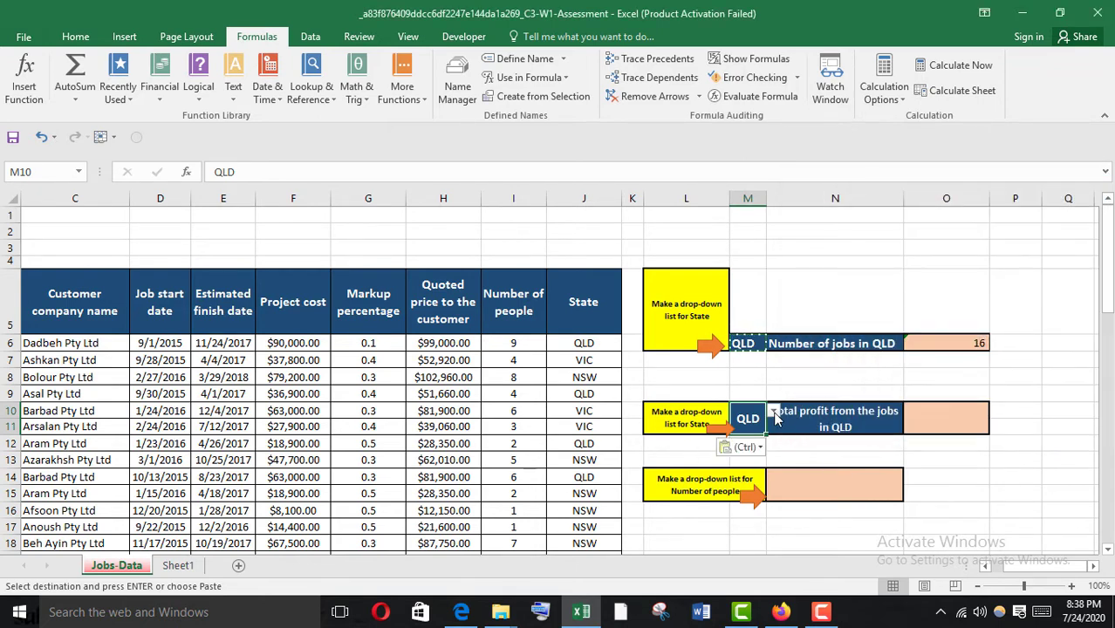
Test the M10 drop-down list by choosing VIC and QLD in turn
{"action": "left_click", "coordinate": [773, 412]}
{"action": "left_click", "coordinate": [749, 451]}
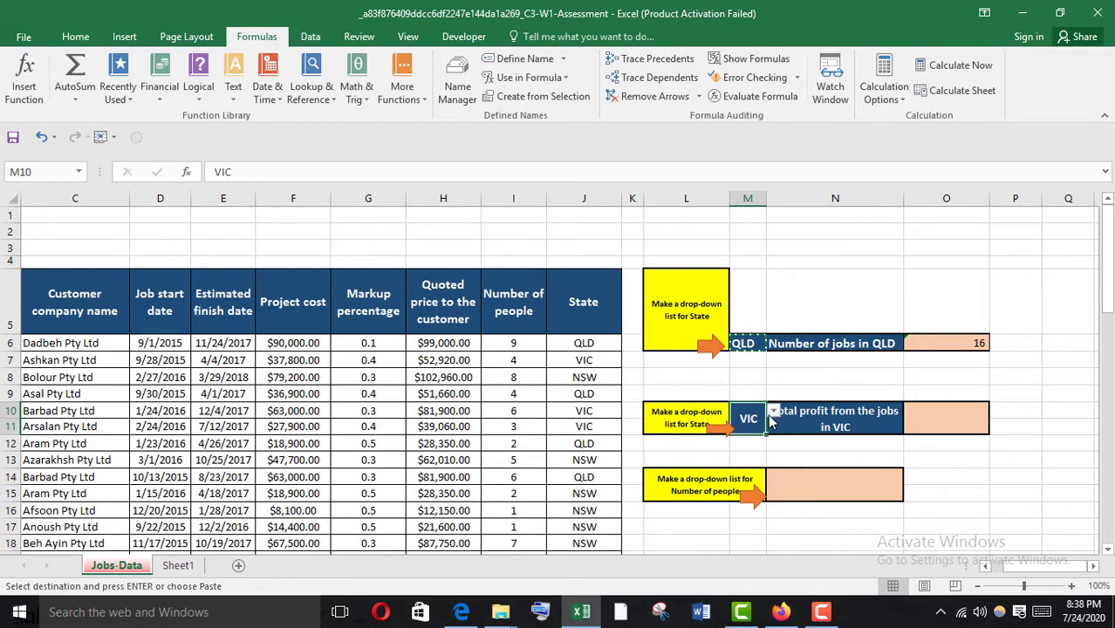
{"action": "left_click", "coordinate": [773, 412]}
{"action": "left_click", "coordinate": [749, 440]}
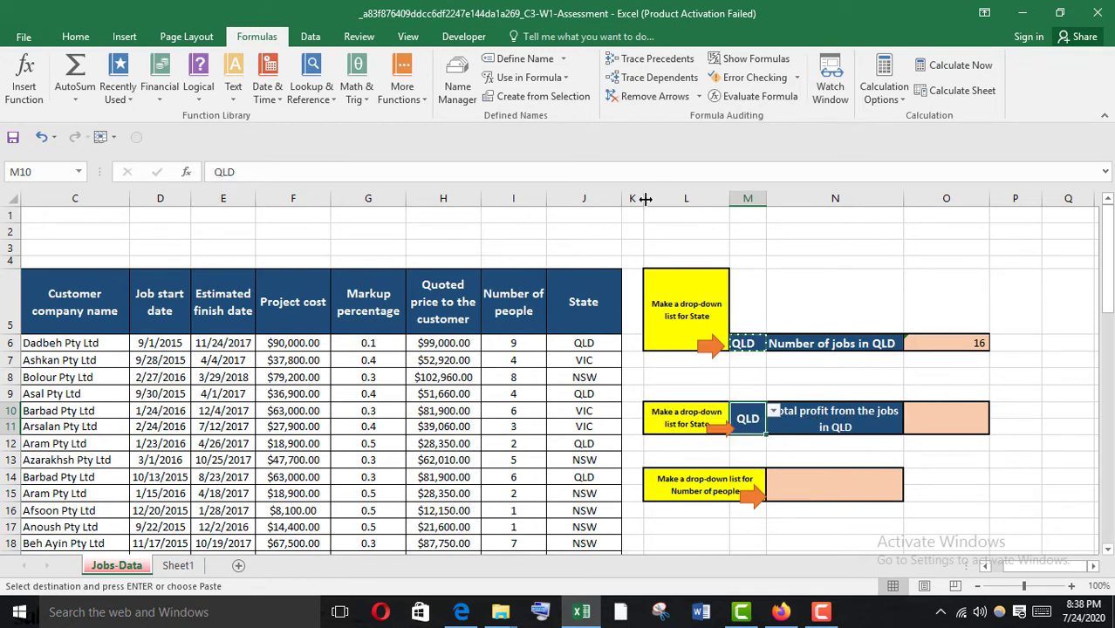
Widen column K to about twice column J's width, choose a white font colour and enter the heading "proft" in K5
{"action": "left_click_drag", "start_coordinate": [646, 199], "coordinate": [754, 199]}
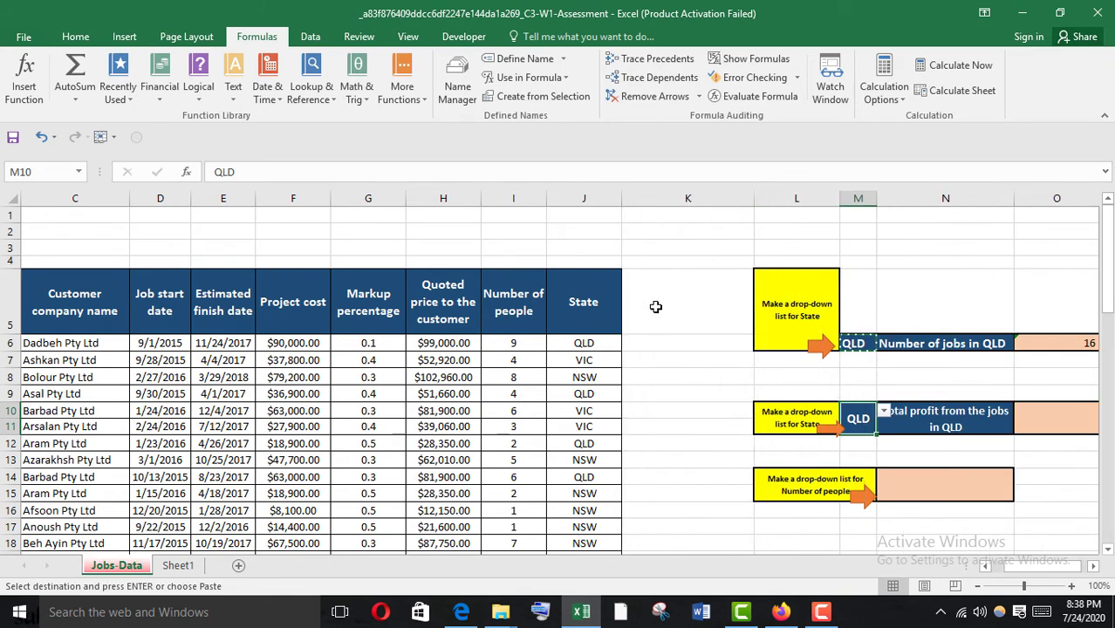
{"action": "left_click", "coordinate": [655, 306]}
{"action": "type", "text": "P"}
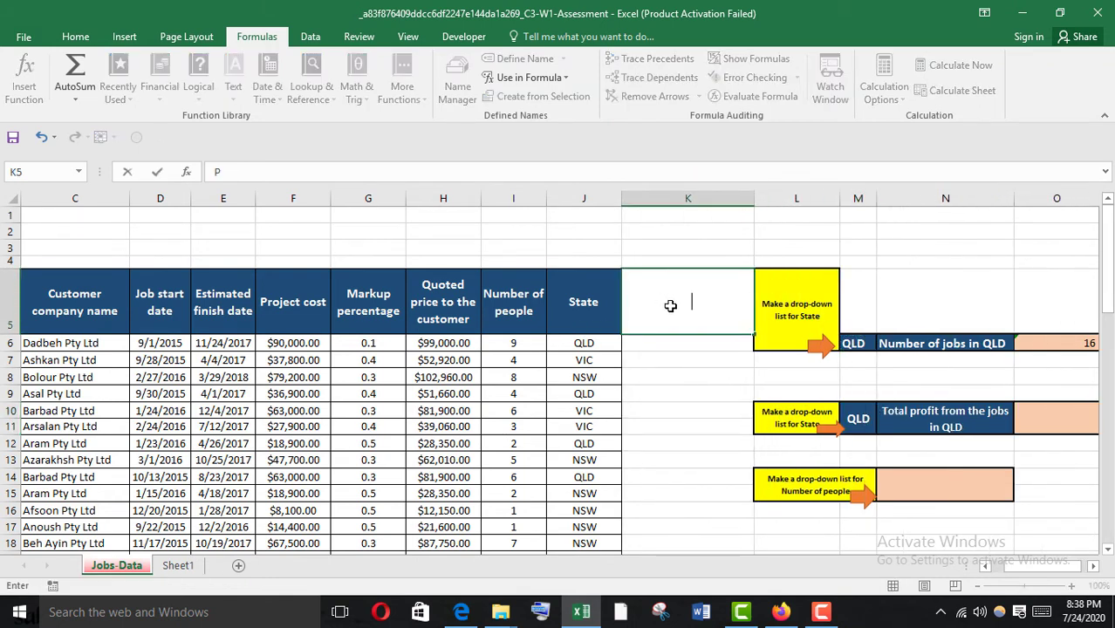
{"action": "type", "text": "ro"}
{"action": "key", "text": "BackSpace"}
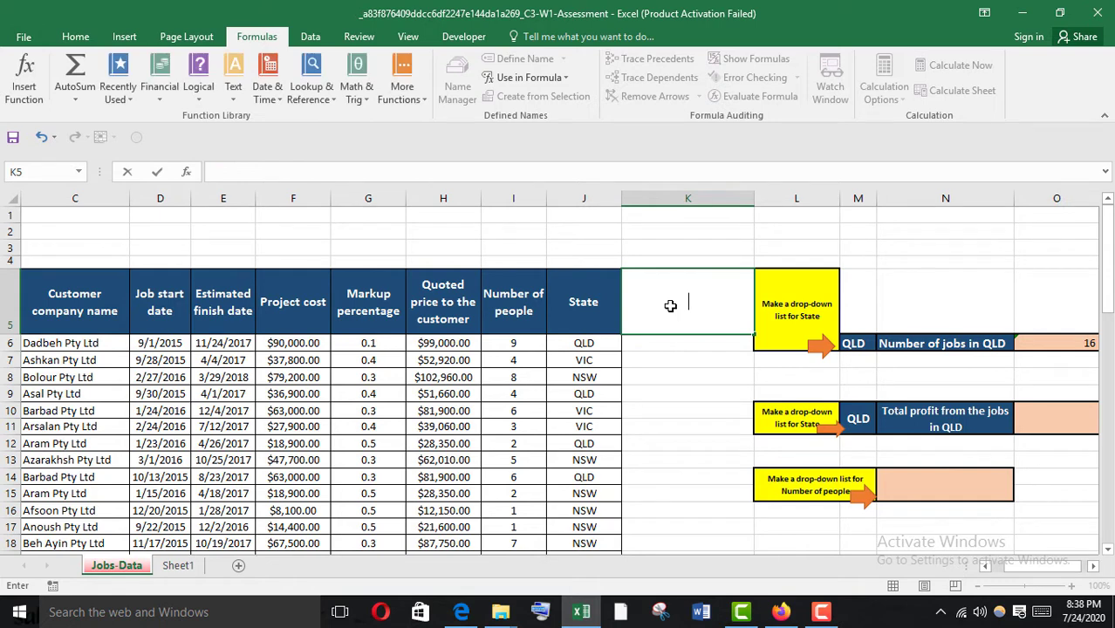
{"action": "left_click", "coordinate": [75, 37]}
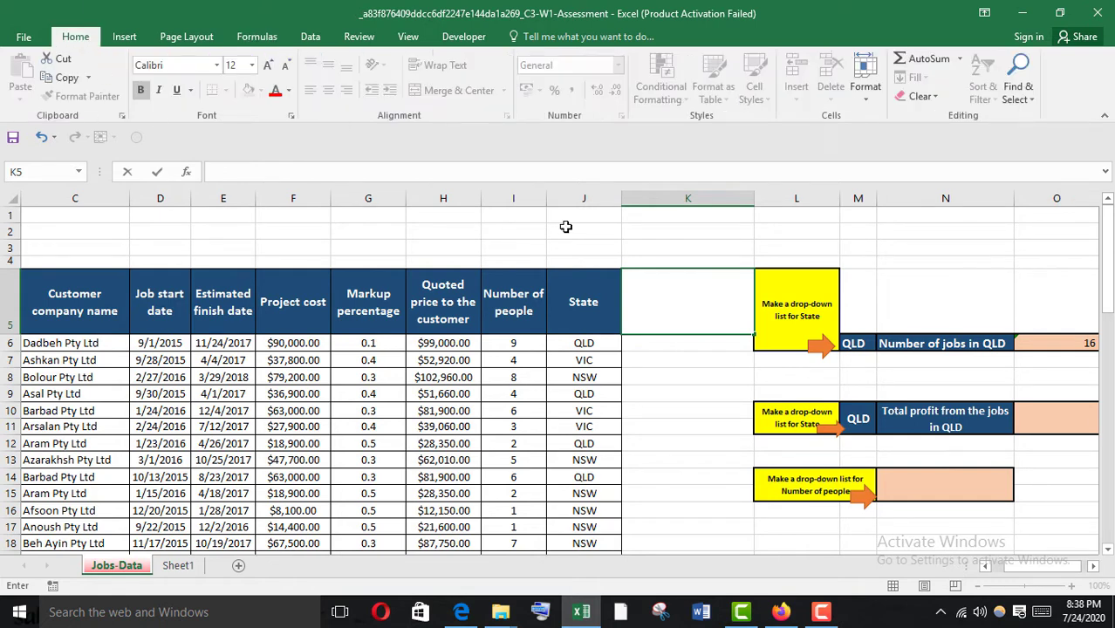
{"action": "left_click", "coordinate": [289, 91]}
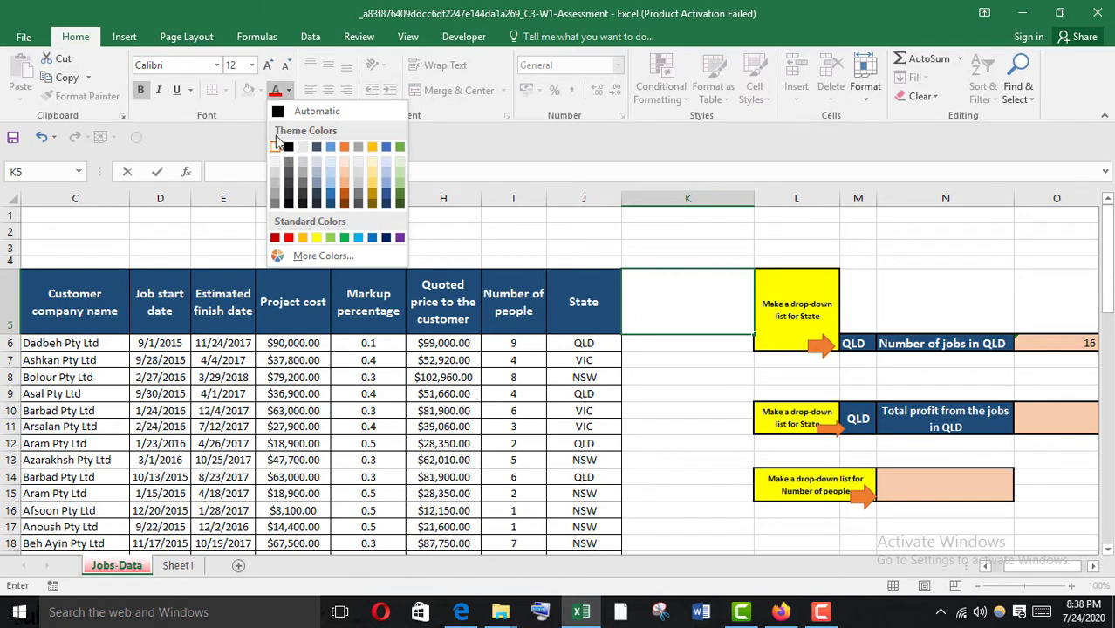
{"action": "left_click", "coordinate": [277, 150]}
{"action": "type", "text": "p"}
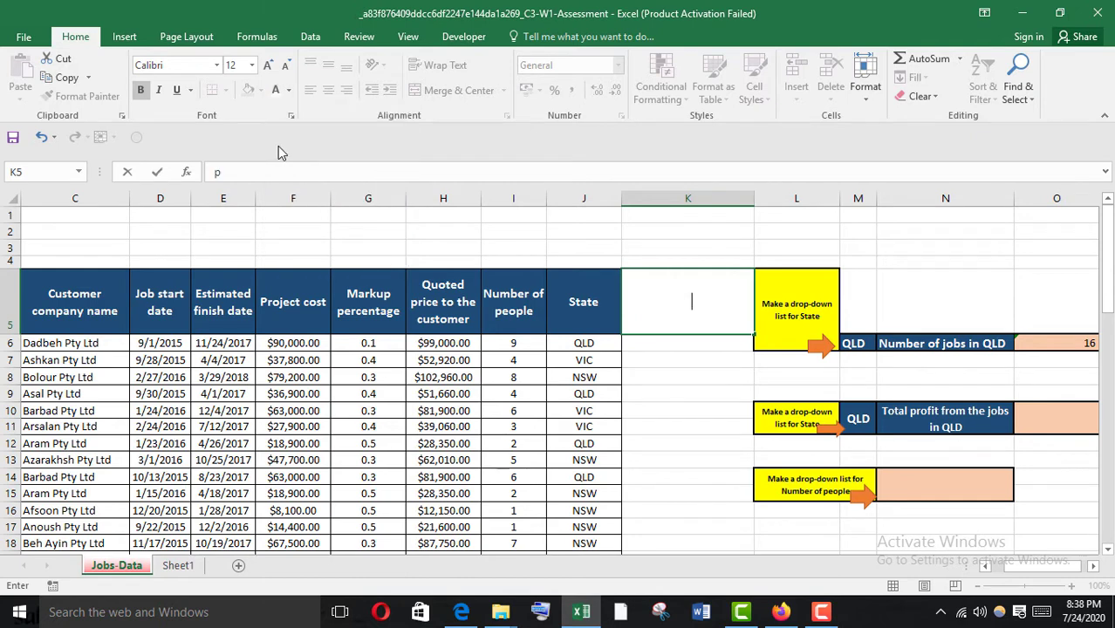
{"action": "type", "text": "rofy"}
{"action": "key", "text": "BackSpace"}
{"action": "type", "text": "t"}
{"action": "key", "text": "Return"}
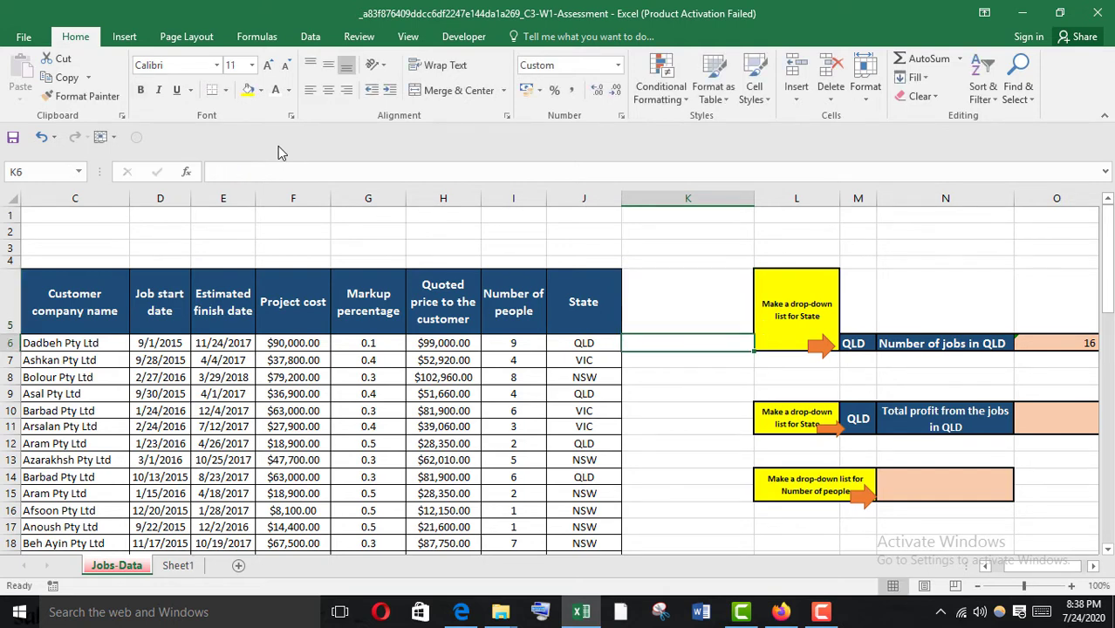
Copy the formatting of the State heading in J5 onto K5 and correct the heading's spelling to "profit"
{"action": "left_click", "coordinate": [646, 300]}
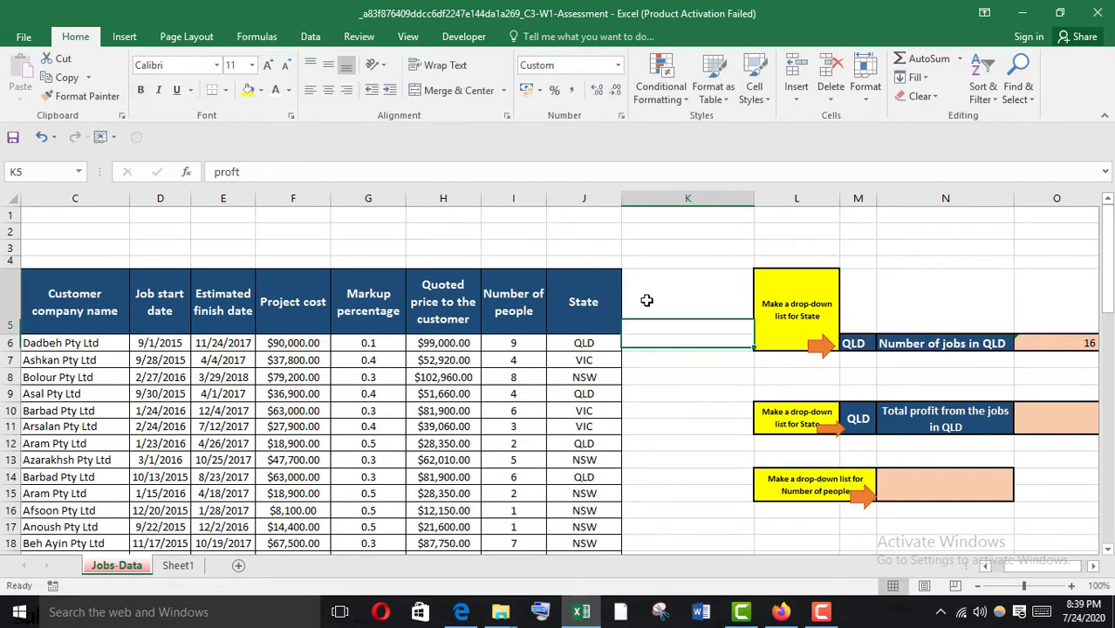
{"action": "left_click", "coordinate": [567, 288]}
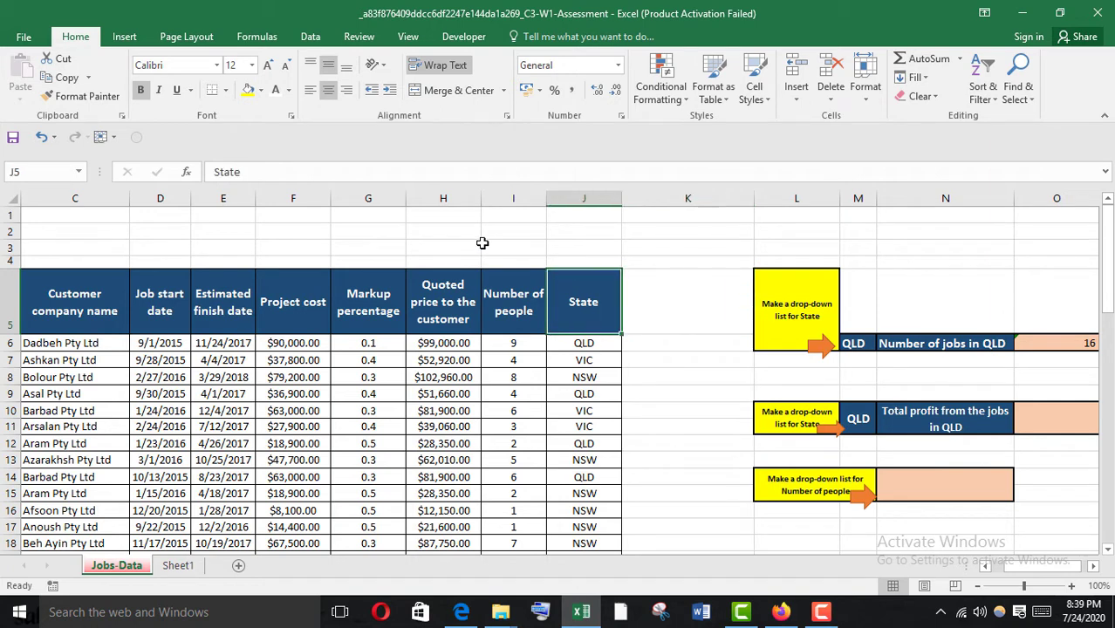
{"action": "left_click", "coordinate": [87, 96]}
{"action": "left_click", "coordinate": [679, 293]}
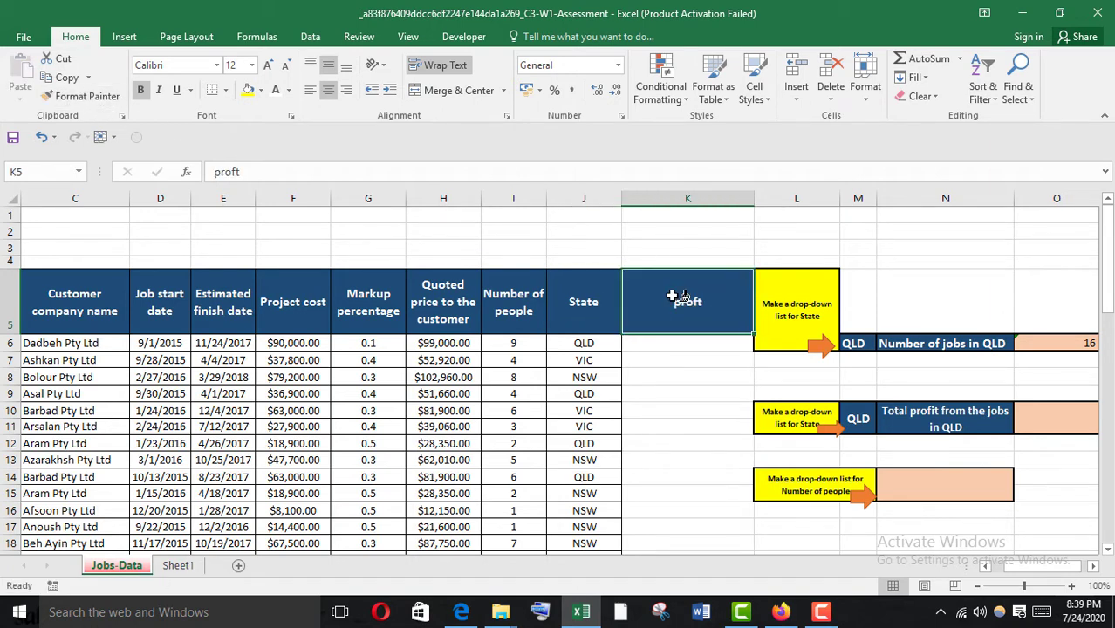
{"action": "double_click", "coordinate": [696, 304]}
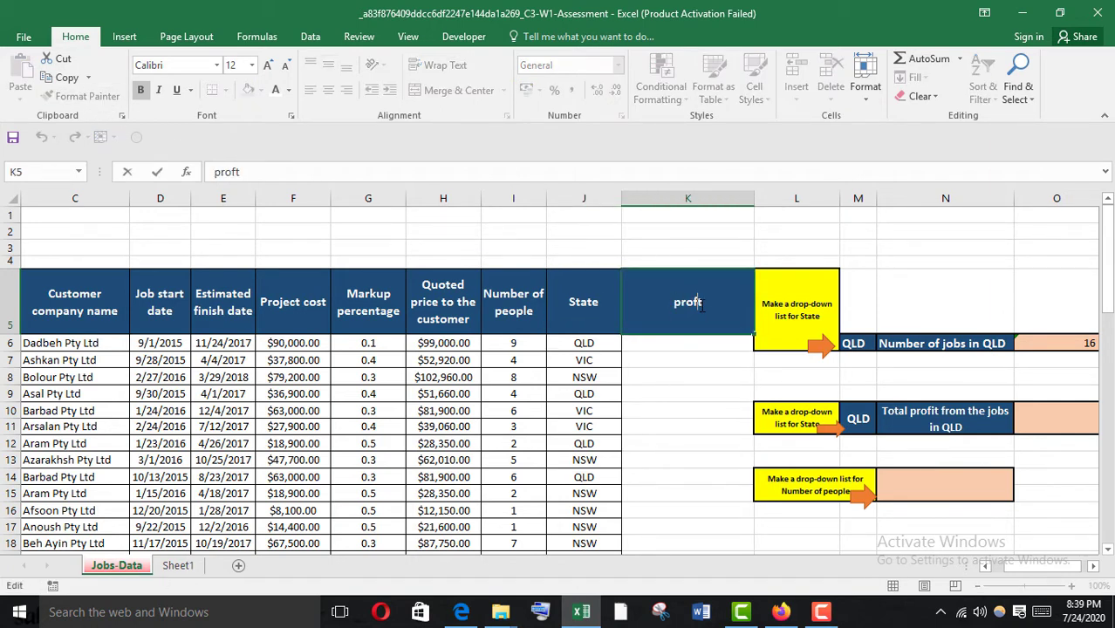
{"action": "type", "text": "i"}
Enter the formula =H6-F6 in K6 and fill it down the profit column for all jobs
{"action": "left_click", "coordinate": [668, 347]}
{"action": "type", "text": "="}
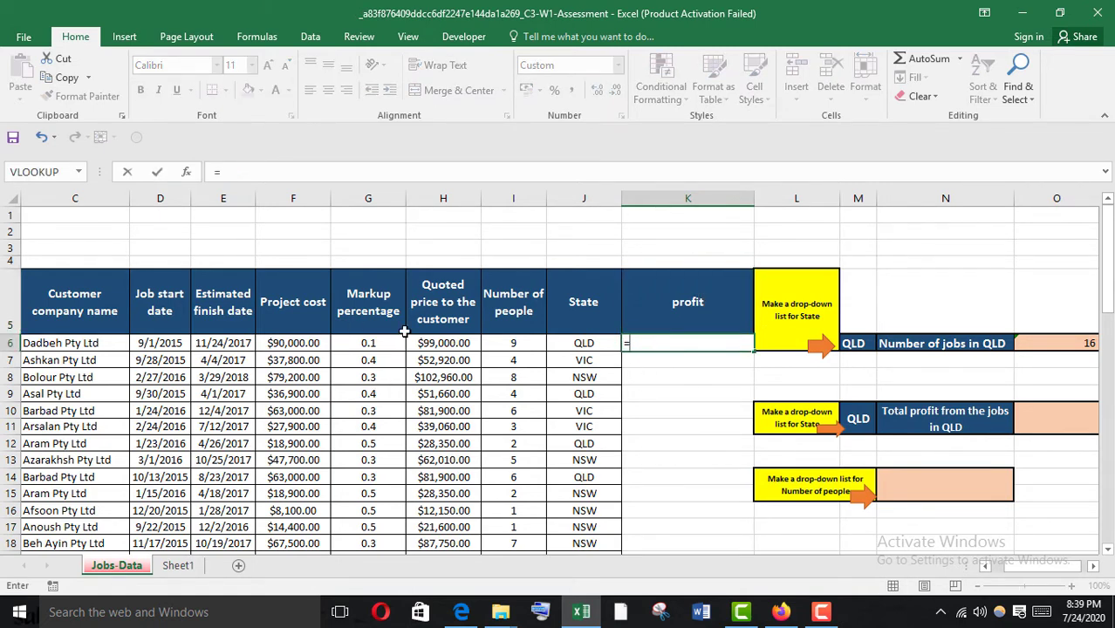
{"action": "left_click", "coordinate": [433, 343]}
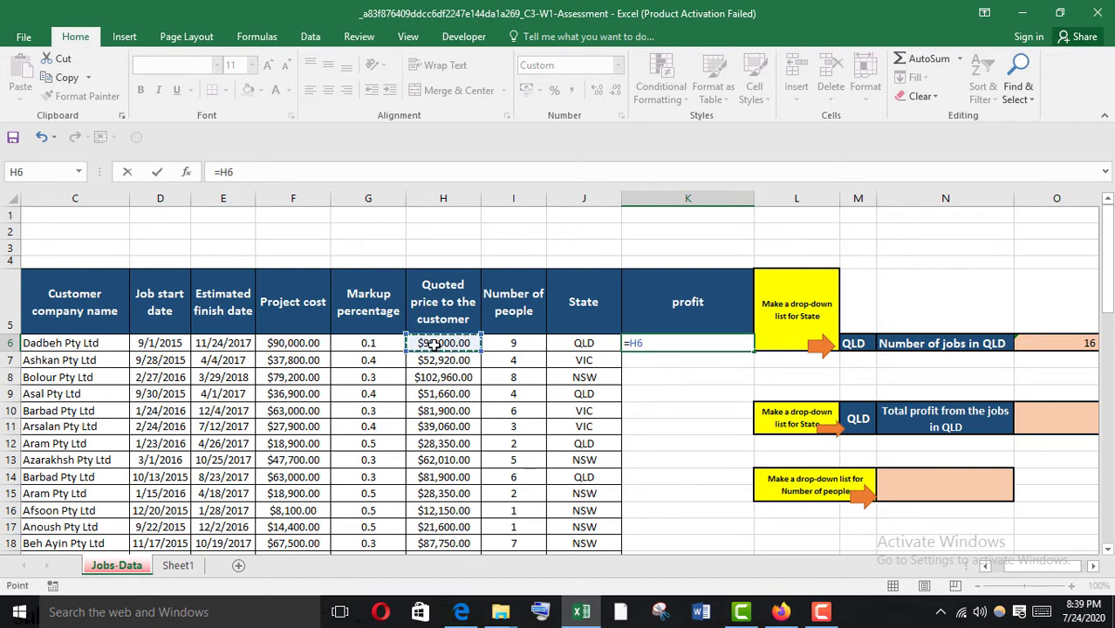
{"action": "type", "text": "-"}
{"action": "left_click", "coordinate": [288, 342]}
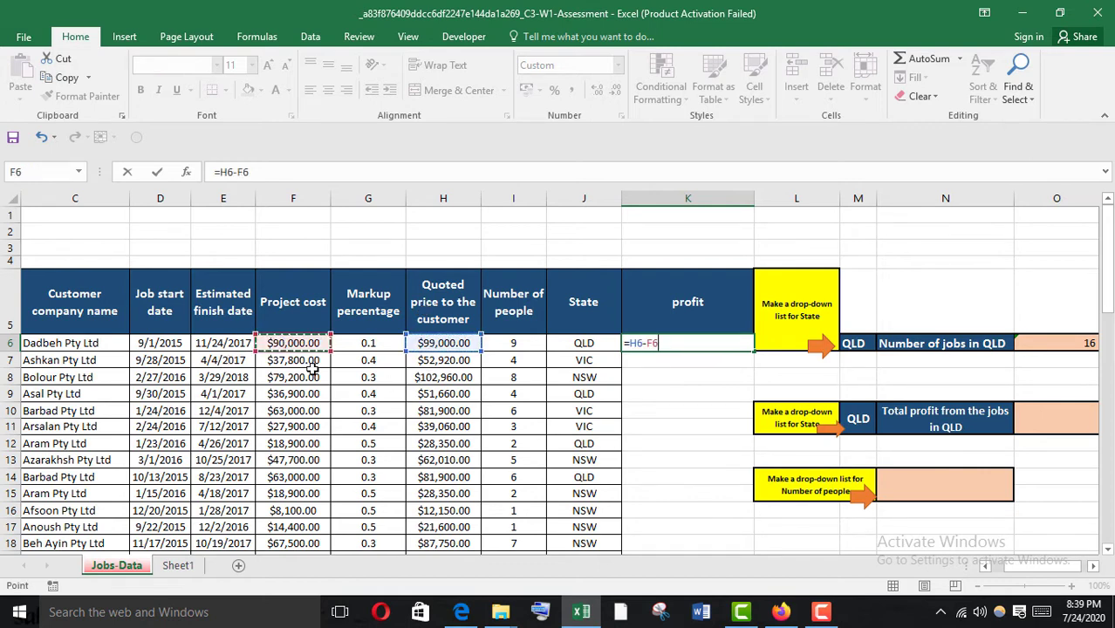
{"action": "key", "text": "Return"}
{"action": "left_click", "coordinate": [737, 344]}
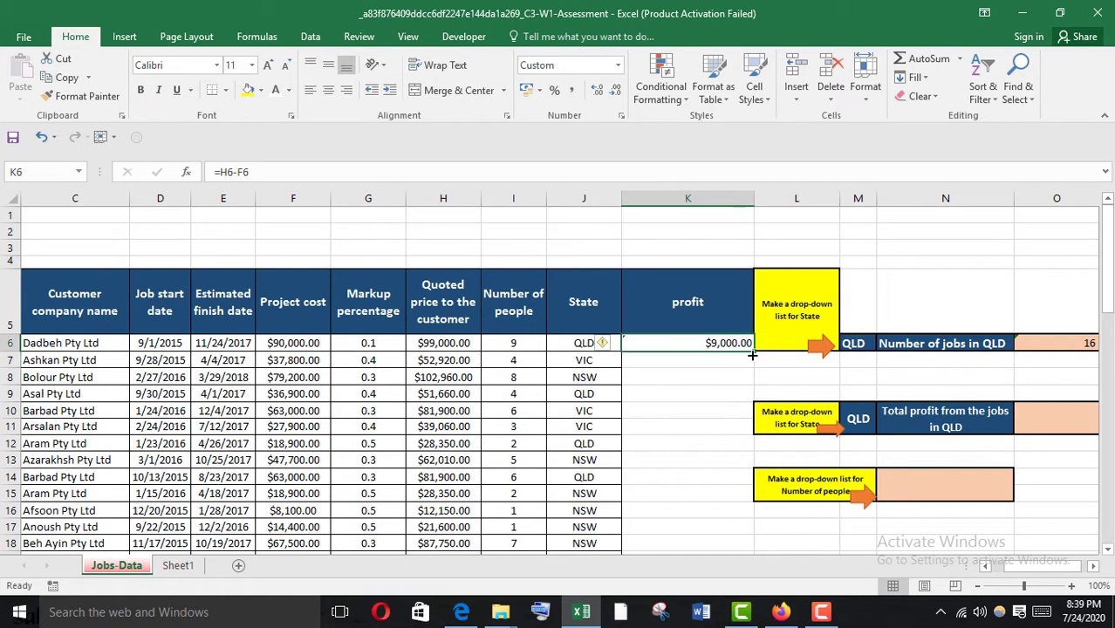
{"action": "double_click", "coordinate": [754, 352]}
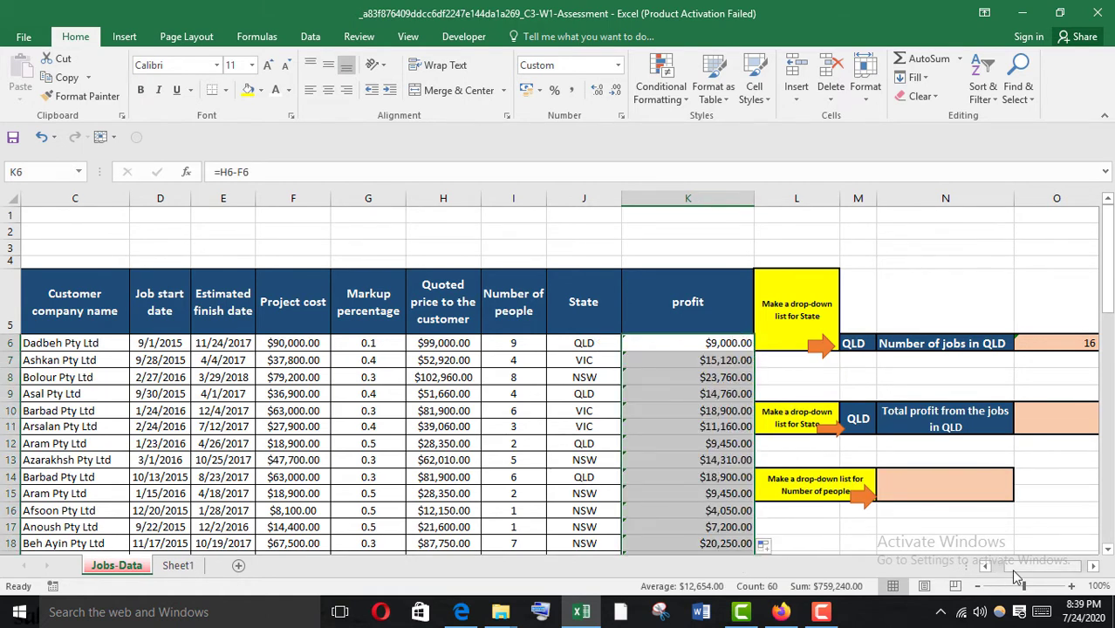
Create a named range for the profit column from K5 down, taking the name from the top row
{"action": "scroll", "coordinate": [1017, 576], "scroll_direction": "right", "scroll_amount": 1}
{"action": "left_click", "coordinate": [601, 377]}
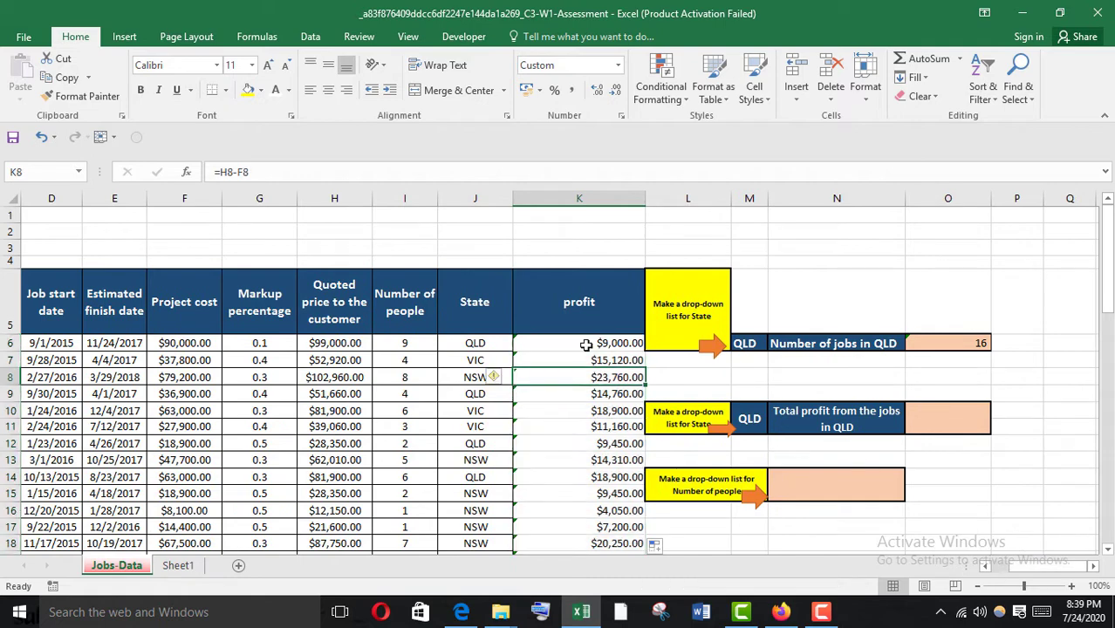
{"action": "left_click", "coordinate": [585, 291]}
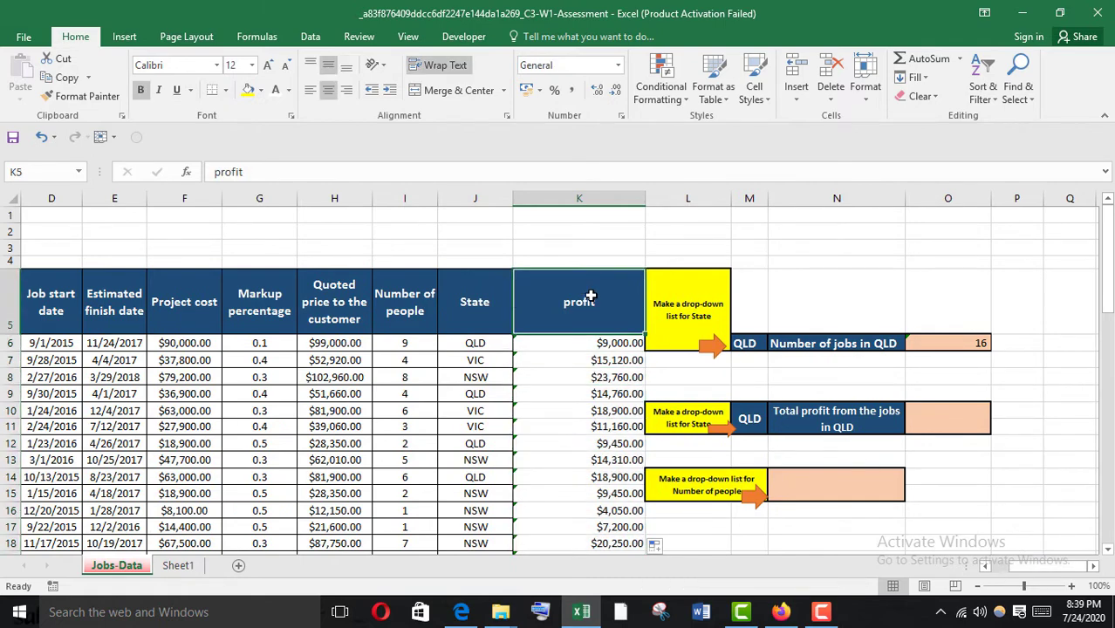
{"action": "key", "text": "ctrl+shift+Down"}
{"action": "scroll", "coordinate": [657, 312], "scroll_direction": "up", "scroll_amount": 12}
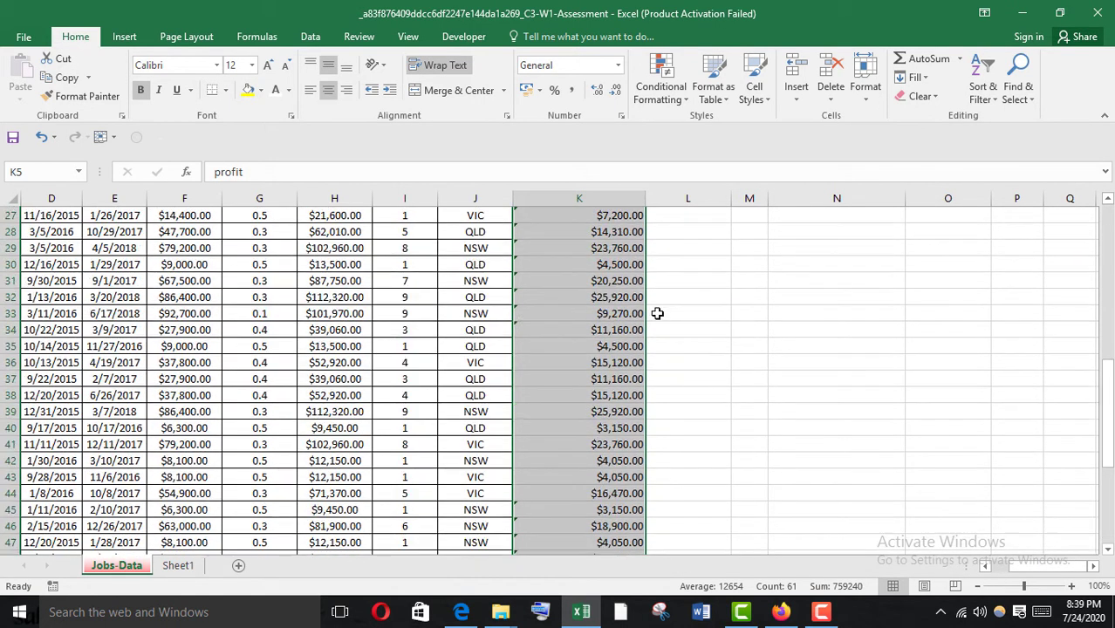
{"action": "left_click", "coordinate": [257, 36]}
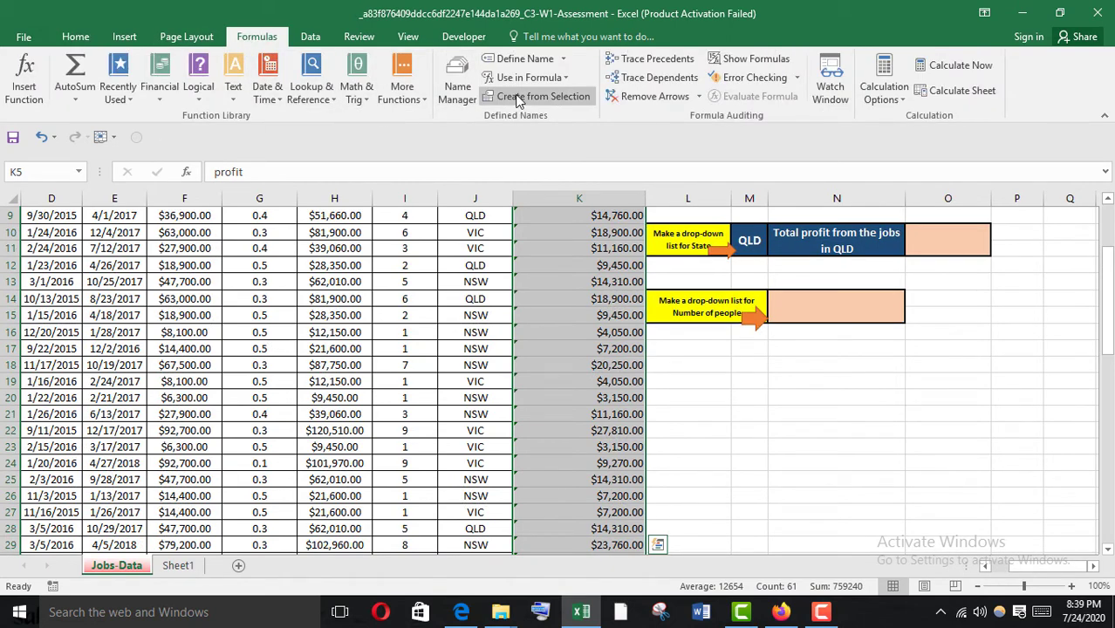
{"action": "left_click", "coordinate": [544, 96]}
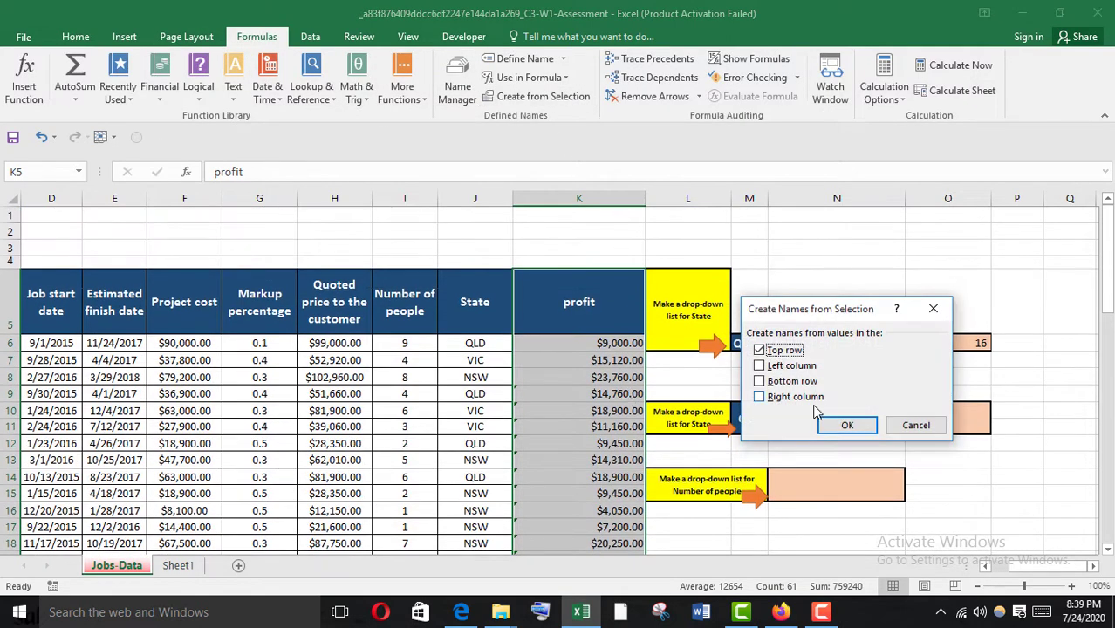
{"action": "left_click", "coordinate": [845, 426]}
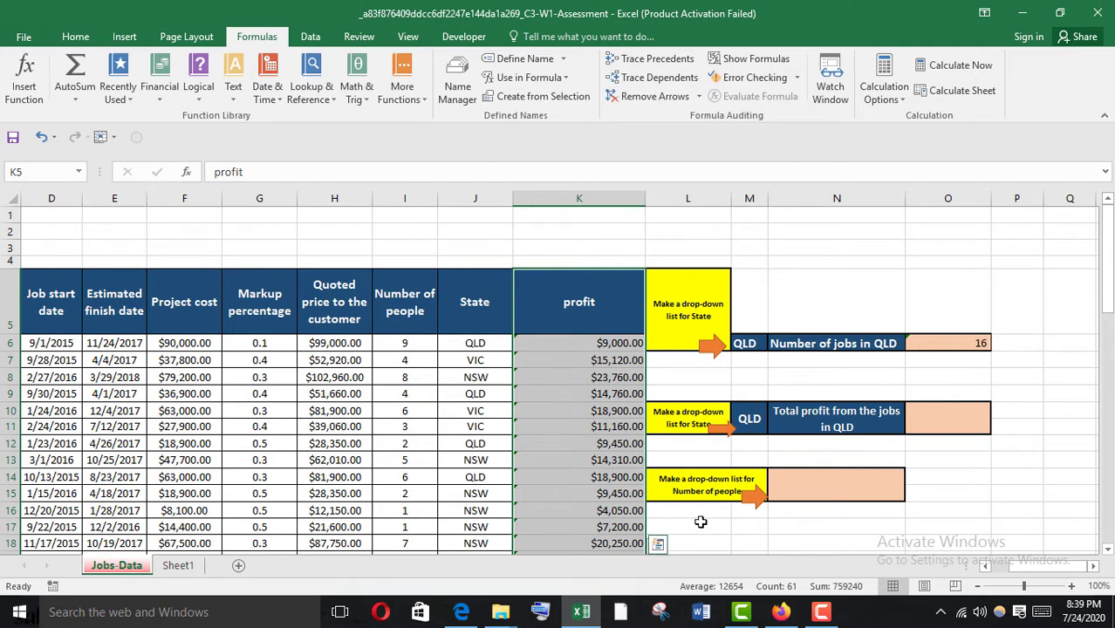
Reread in Firefox what question 5 asks cell O10 to calculate, and return to the Excel workbook
{"action": "mouse_move", "coordinate": [739, 618]}
{"action": "mouse_move", "coordinate": [780, 613]}
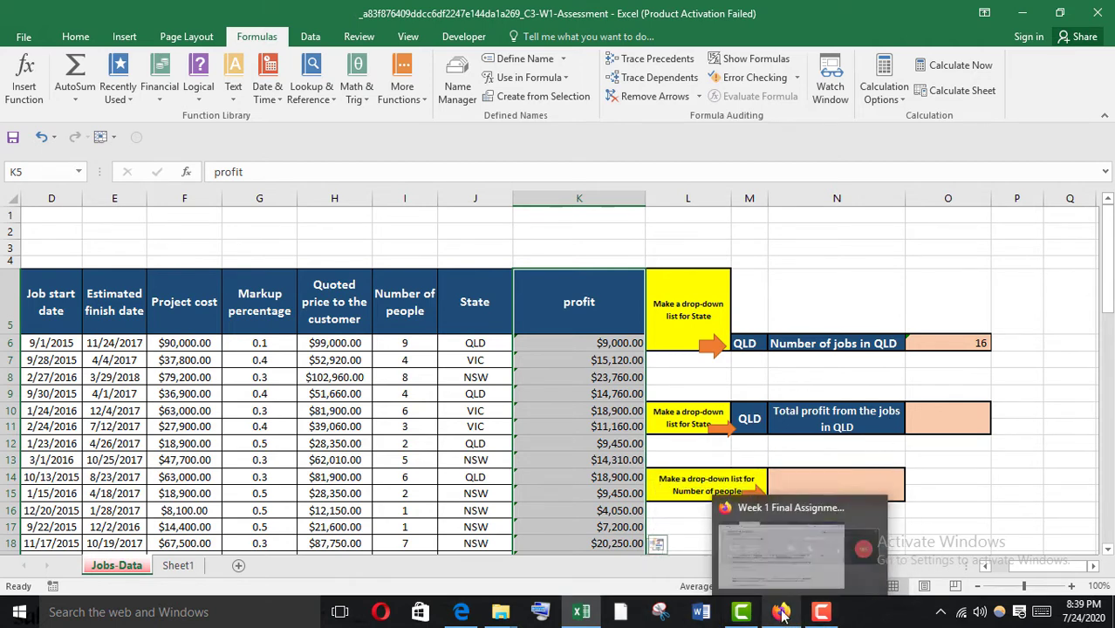
{"action": "left_click", "coordinate": [766, 560]}
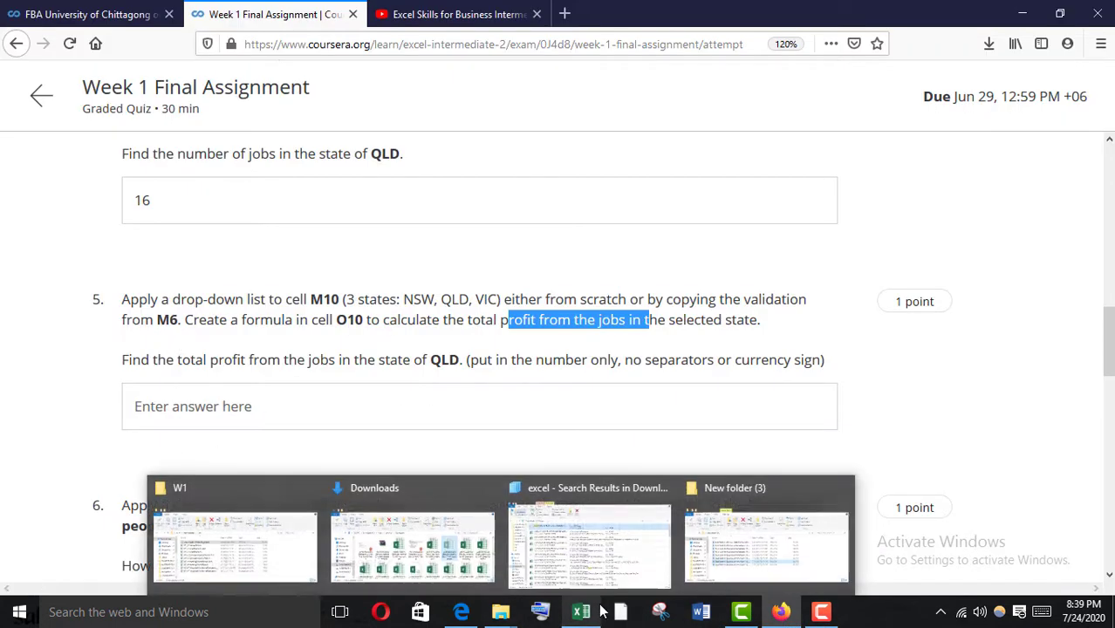
{"action": "mouse_move", "coordinate": [581, 612]}
{"action": "left_click", "coordinate": [592, 575]}
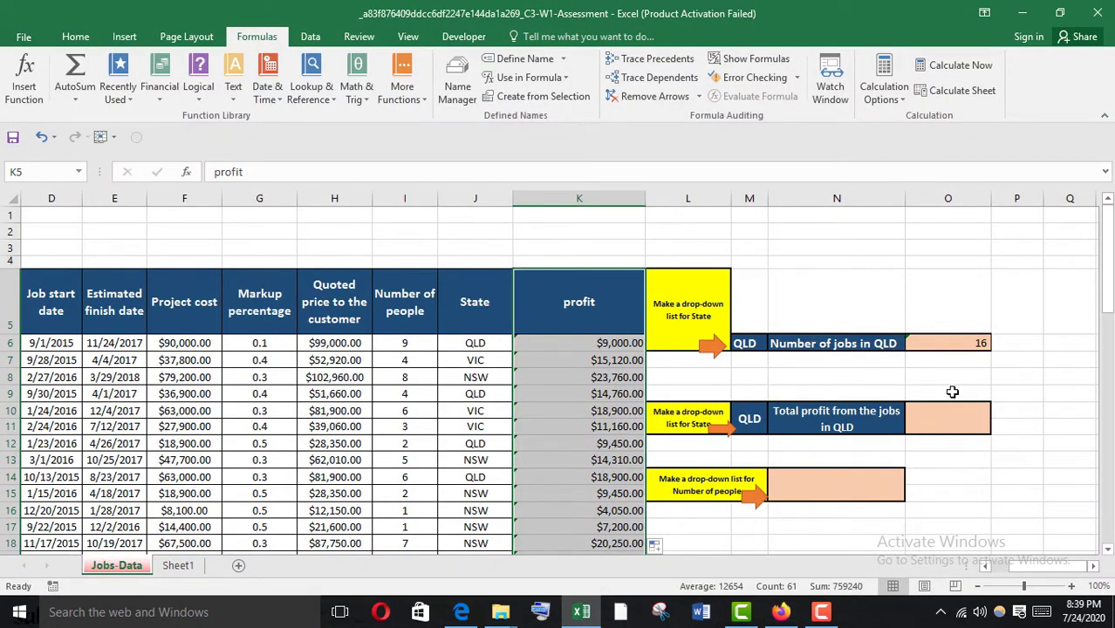
Enter the formula =SUMIFS(profit,State,M10) in O10 to total the profit for the selected state
{"action": "left_click", "coordinate": [955, 424]}
{"action": "type", "text": "="}
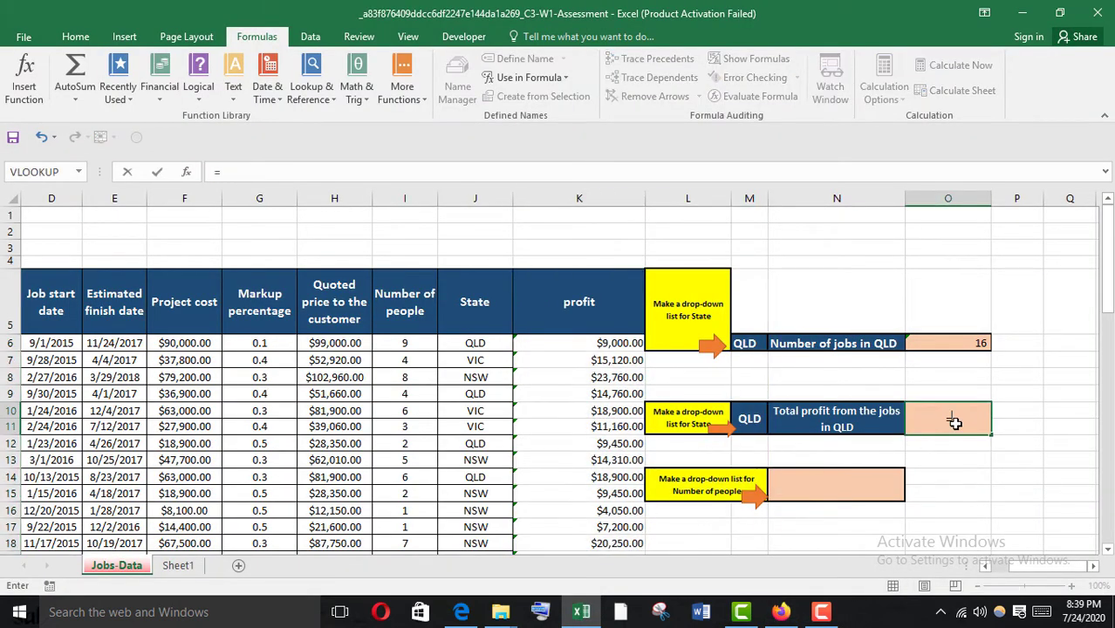
{"action": "type", "text": "sumifs"}
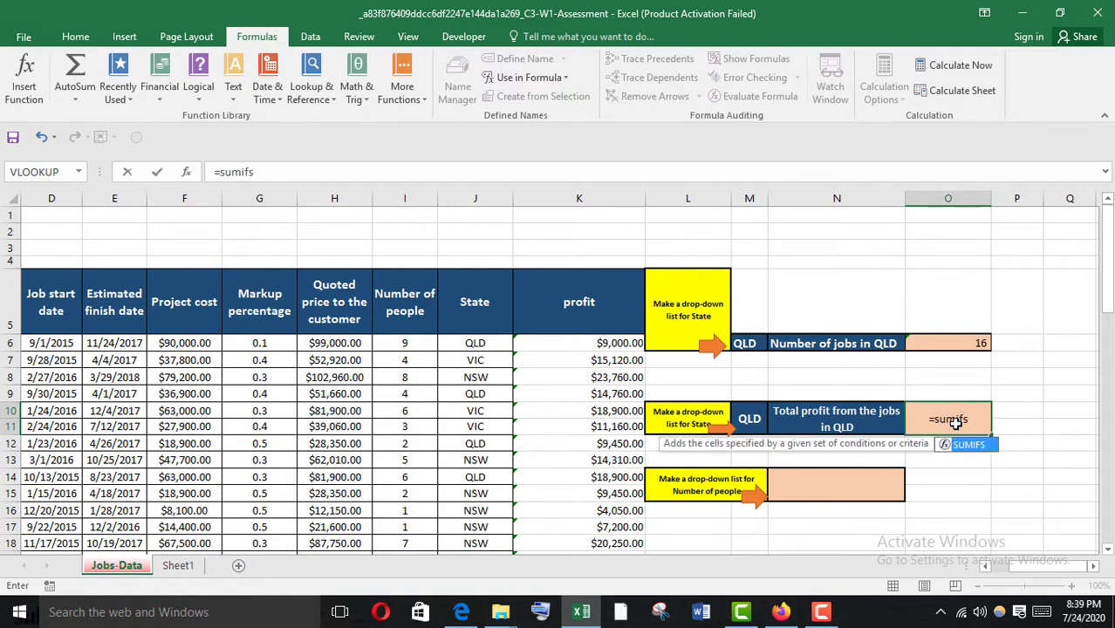
{"action": "key", "text": "Tab"}
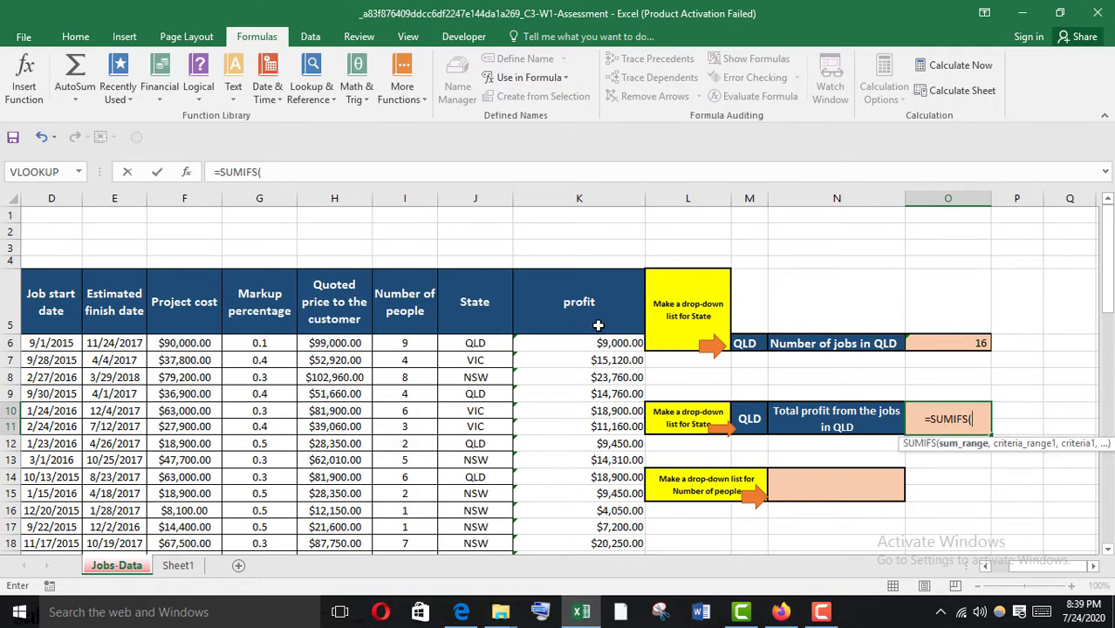
{"action": "type", "text": "profi"}
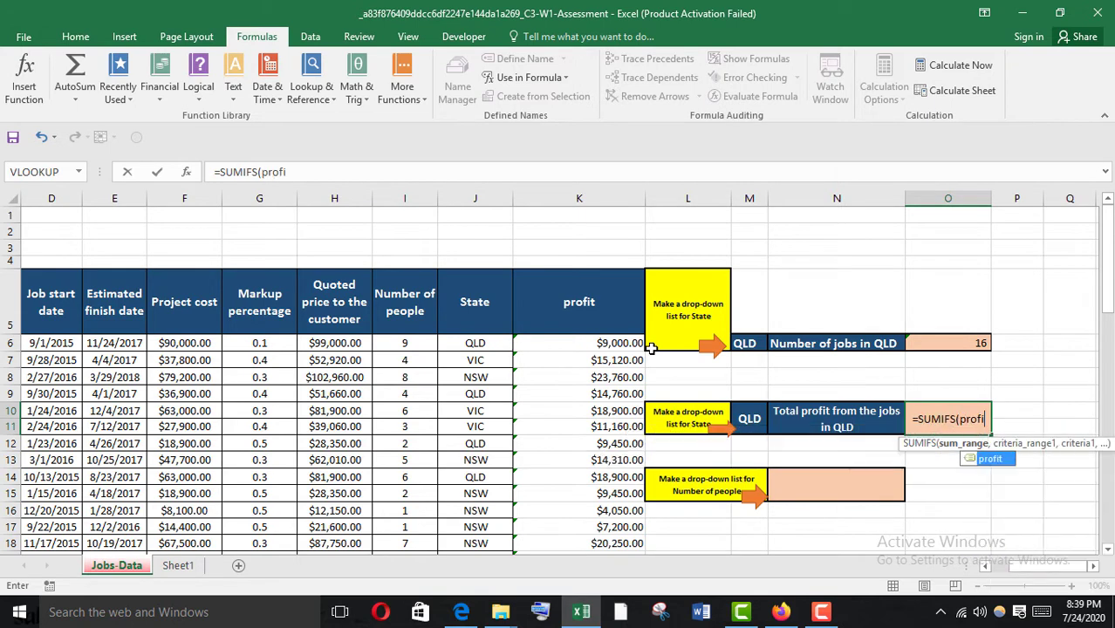
{"action": "type", "text": "t"}
{"action": "key", "text": "Tab"}
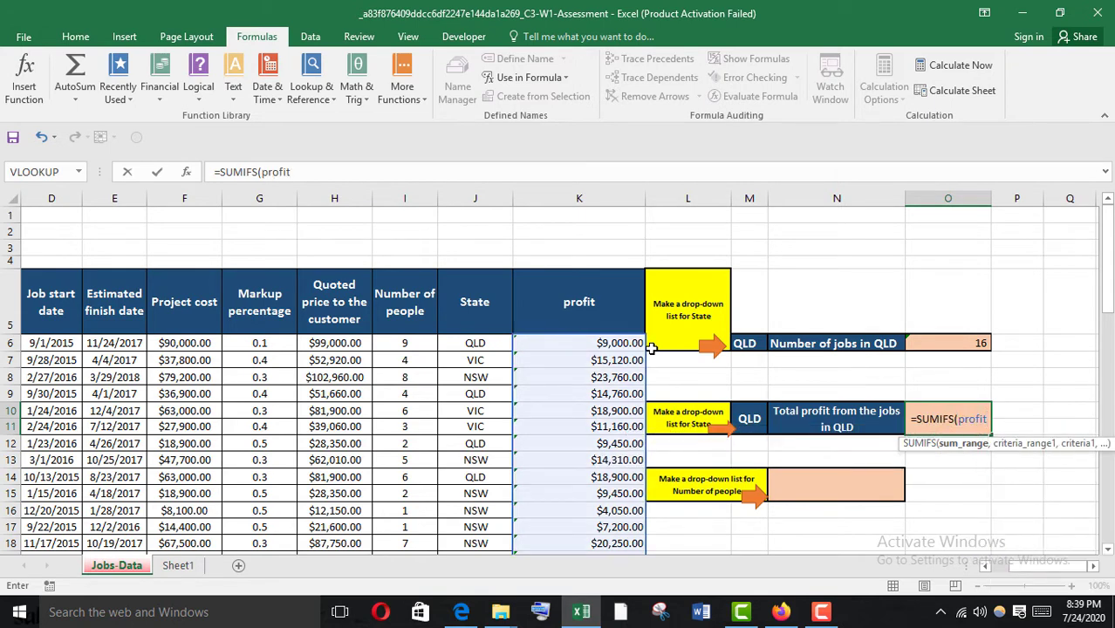
{"action": "type", "text": ","}
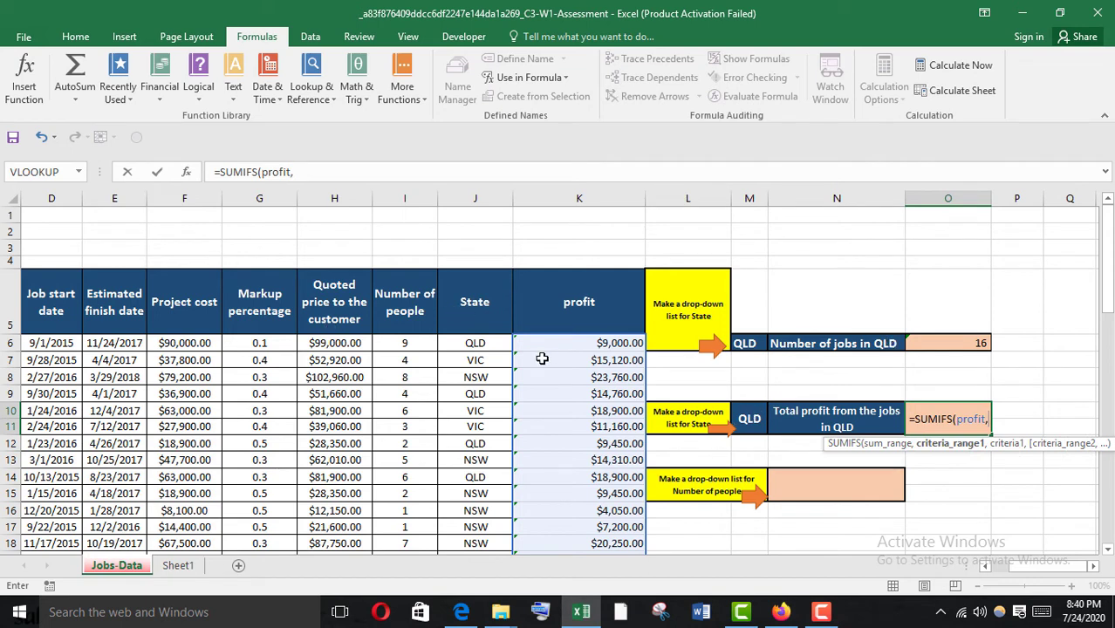
{"action": "type", "text": "state"}
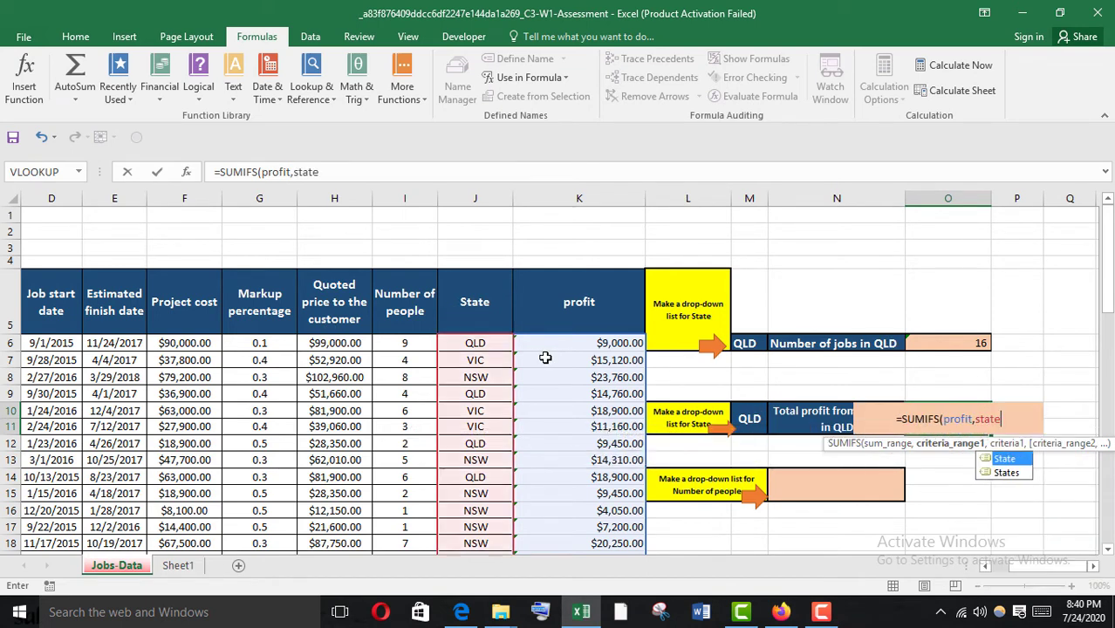
{"action": "key", "text": "Tab"}
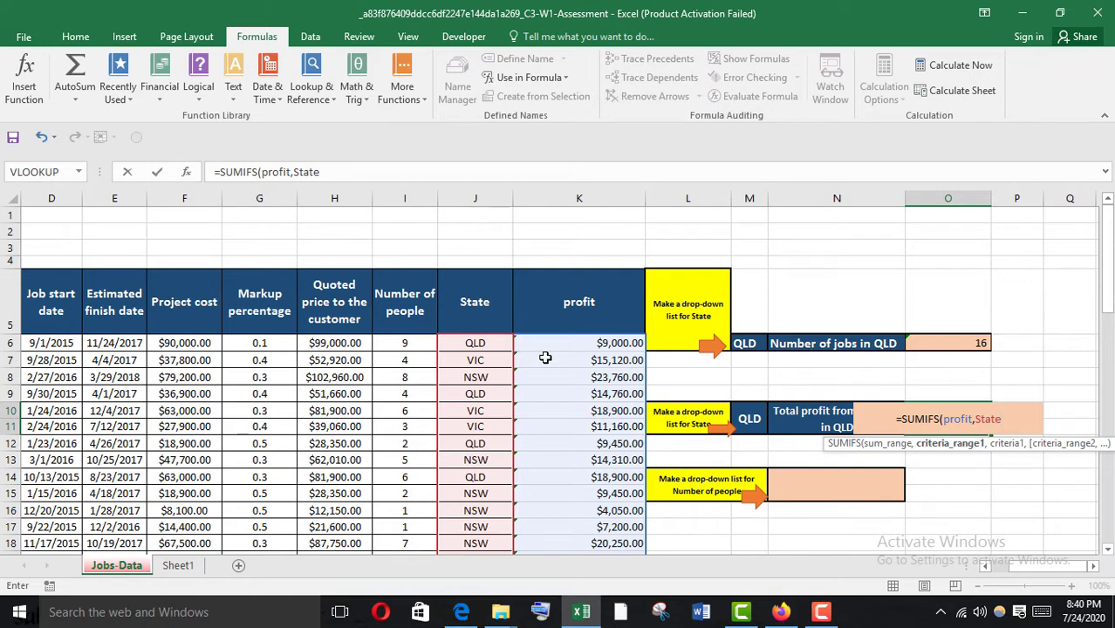
{"action": "type", "text": ","}
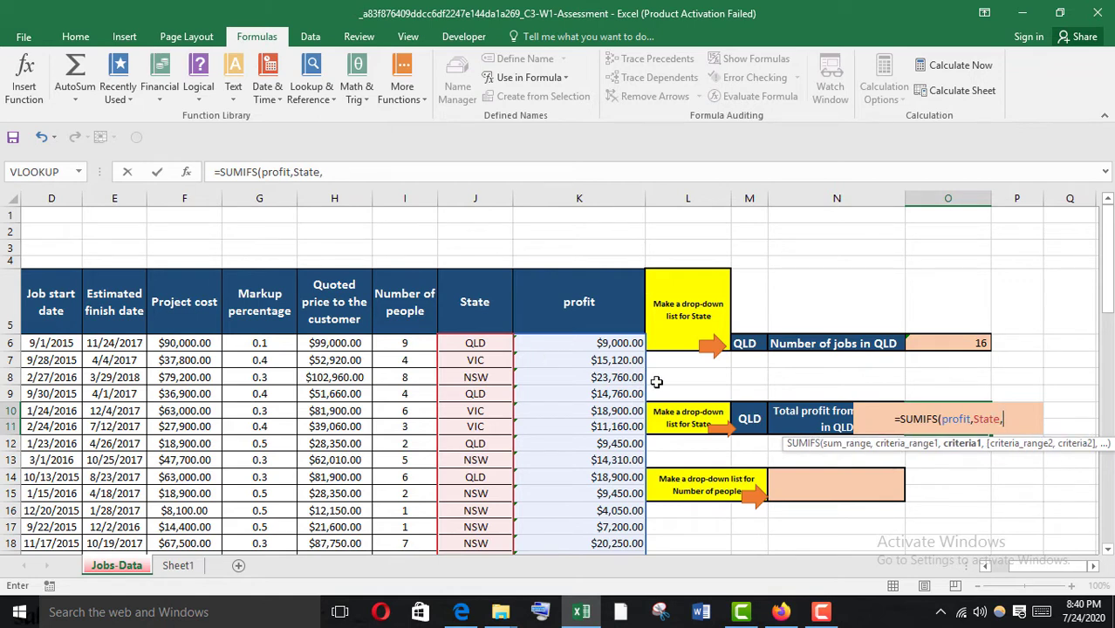
{"action": "left_click", "coordinate": [749, 423]}
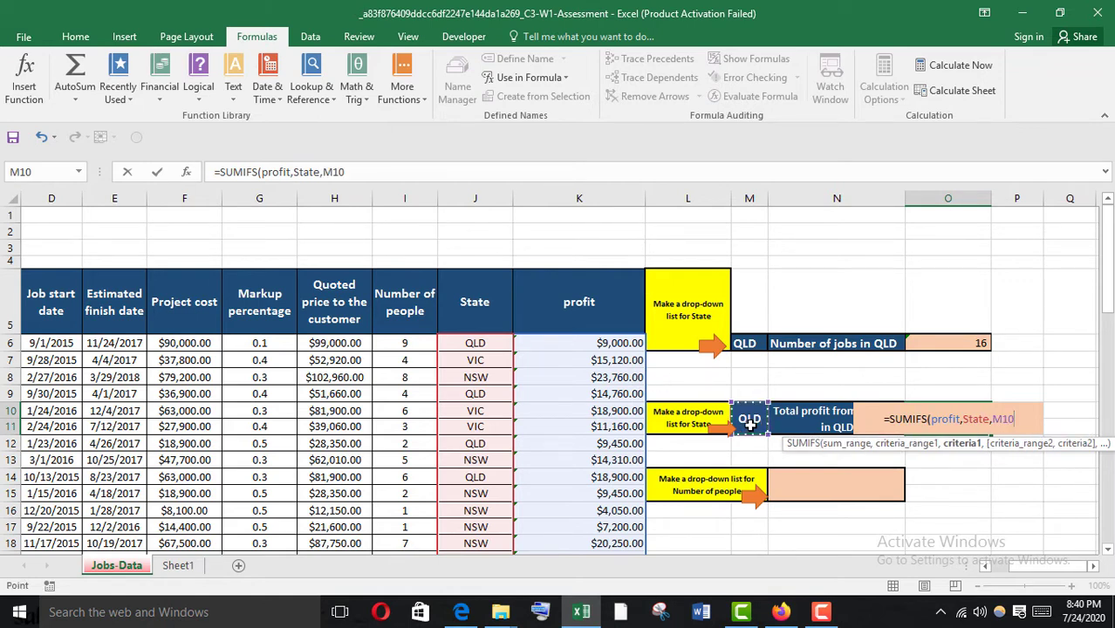
{"action": "type", "text": ")"}
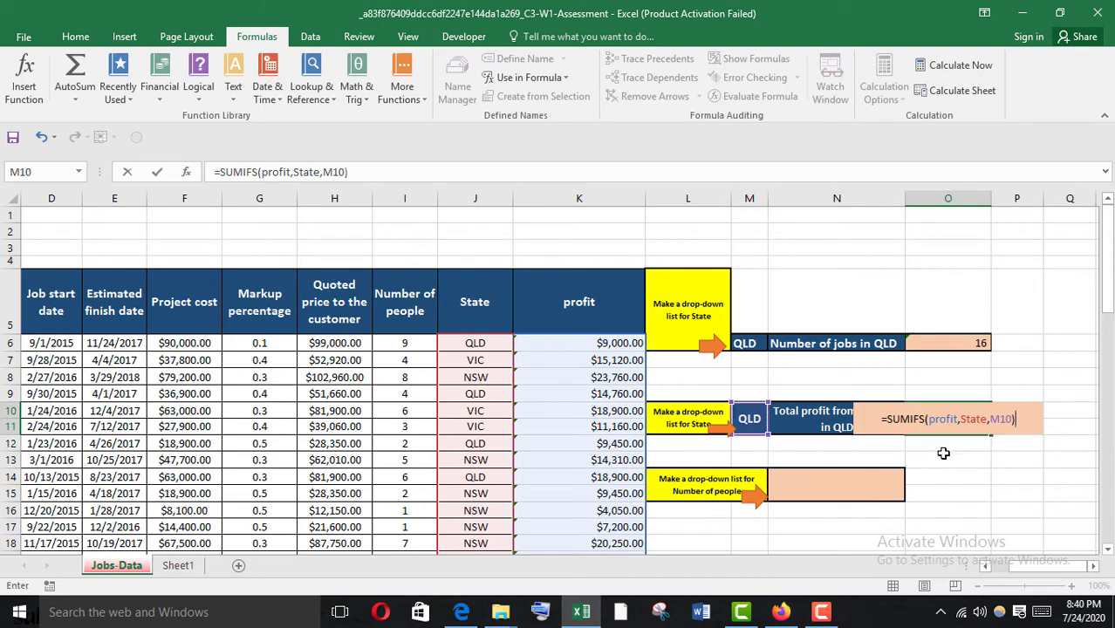
{"action": "key", "text": "Return"}
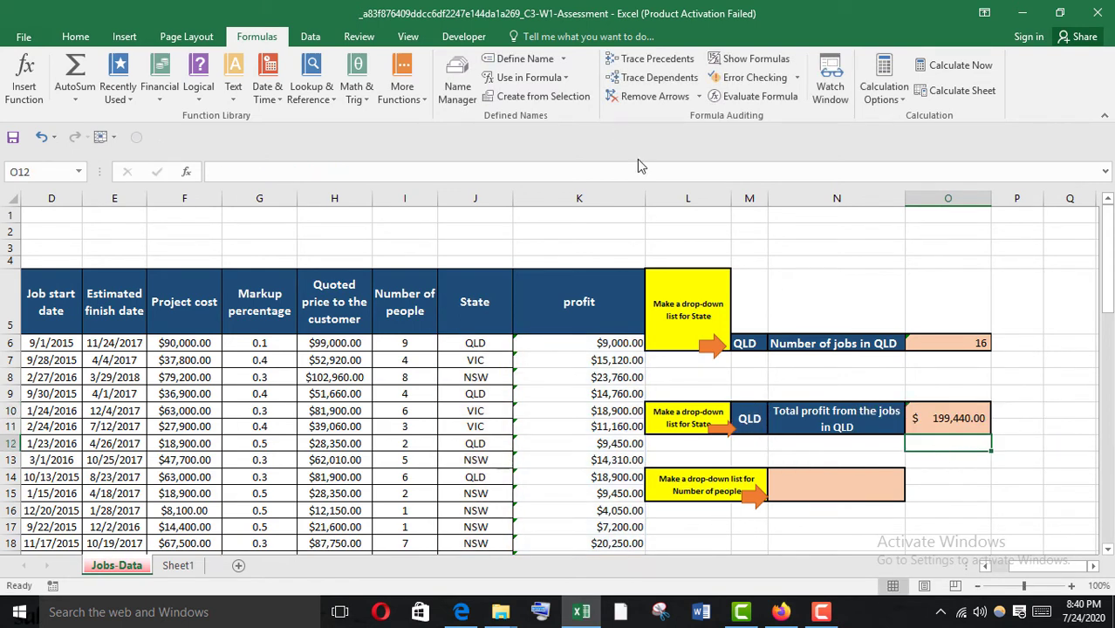
Reread in Firefox which state question 5 asks about, and check the state selected in M10 of the Excel workbook
{"action": "mouse_move", "coordinate": [781, 612]}
{"action": "left_click", "coordinate": [767, 549]}
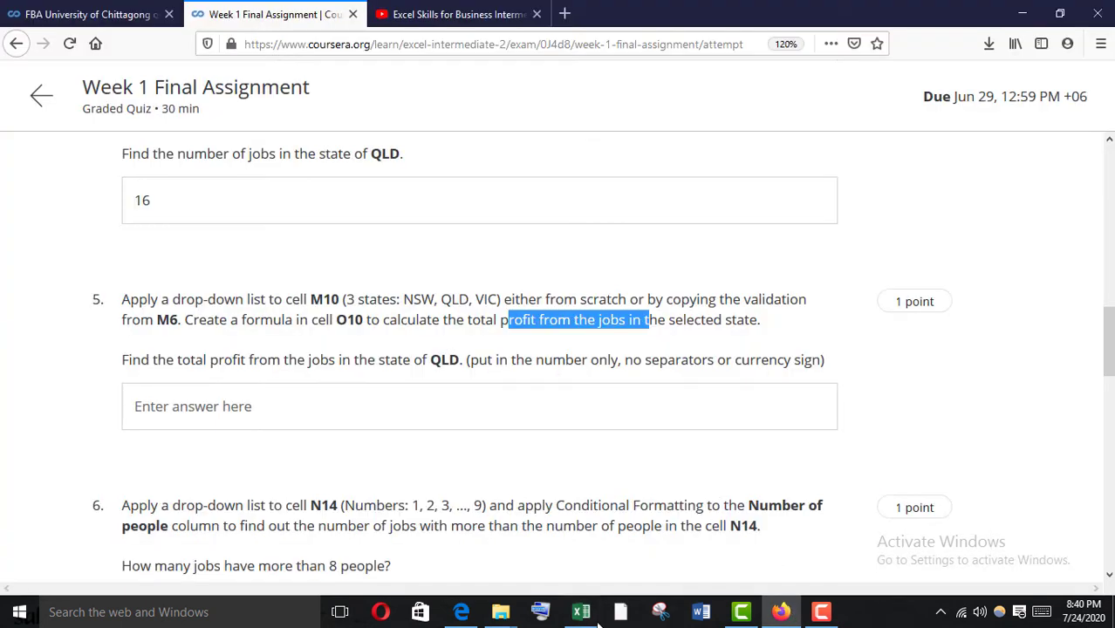
{"action": "left_click_drag", "start_coordinate": [367, 359], "coordinate": [500, 359]}
{"action": "mouse_move", "coordinate": [581, 611]}
{"action": "left_click", "coordinate": [589, 583]}
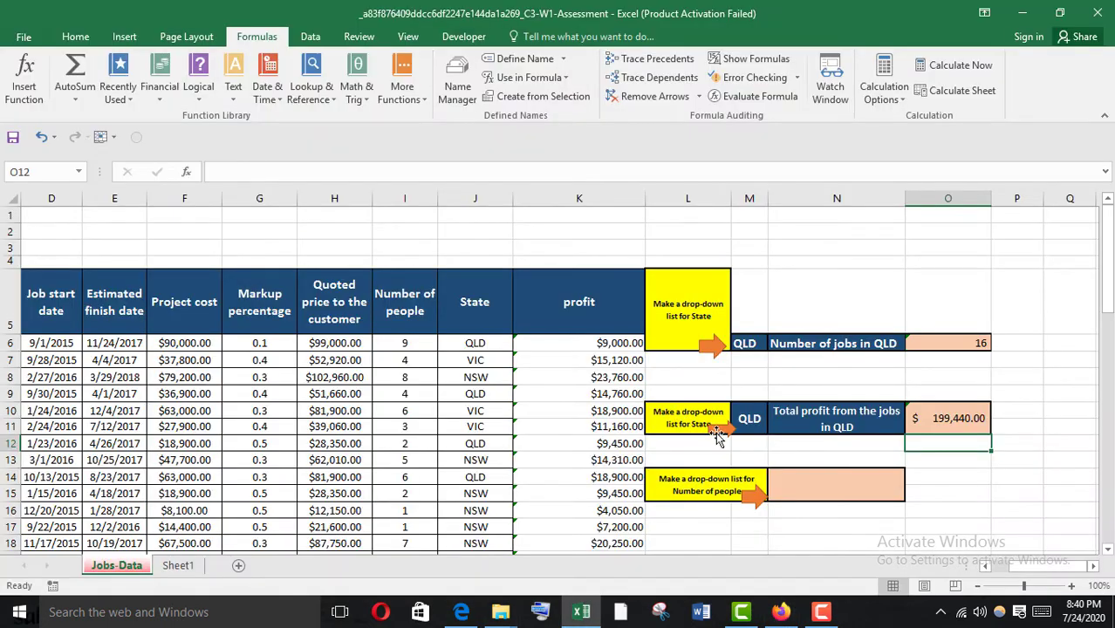
{"action": "left_click", "coordinate": [748, 423]}
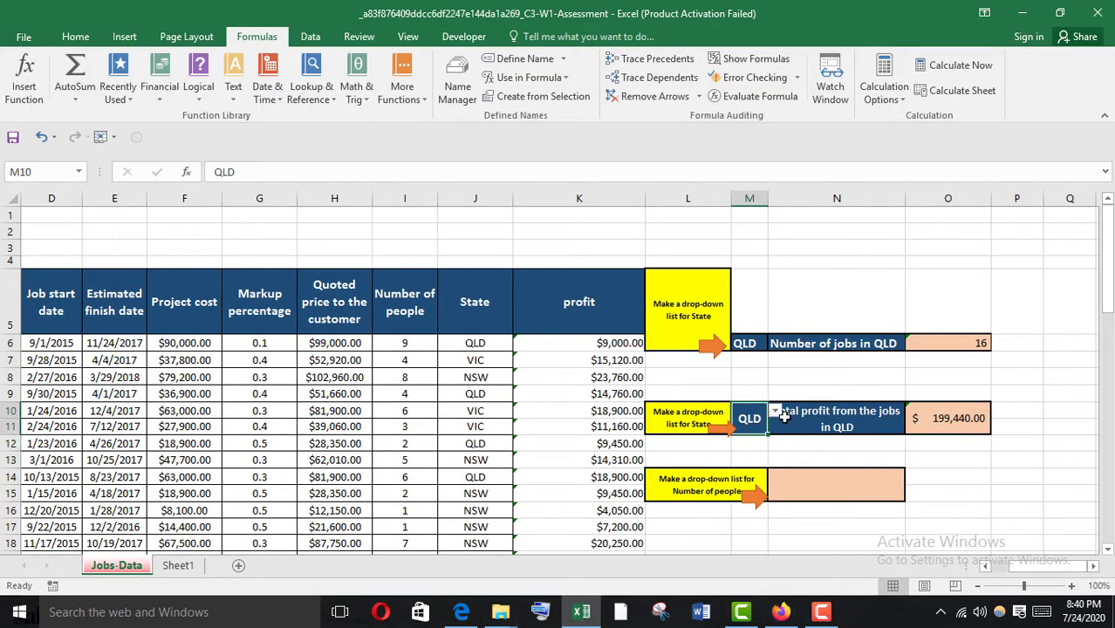
Copy the total profit from O10 into the answer field of question 5 in Firefox
{"action": "left_click", "coordinate": [941, 418]}
{"action": "key", "text": "ctrl+c"}
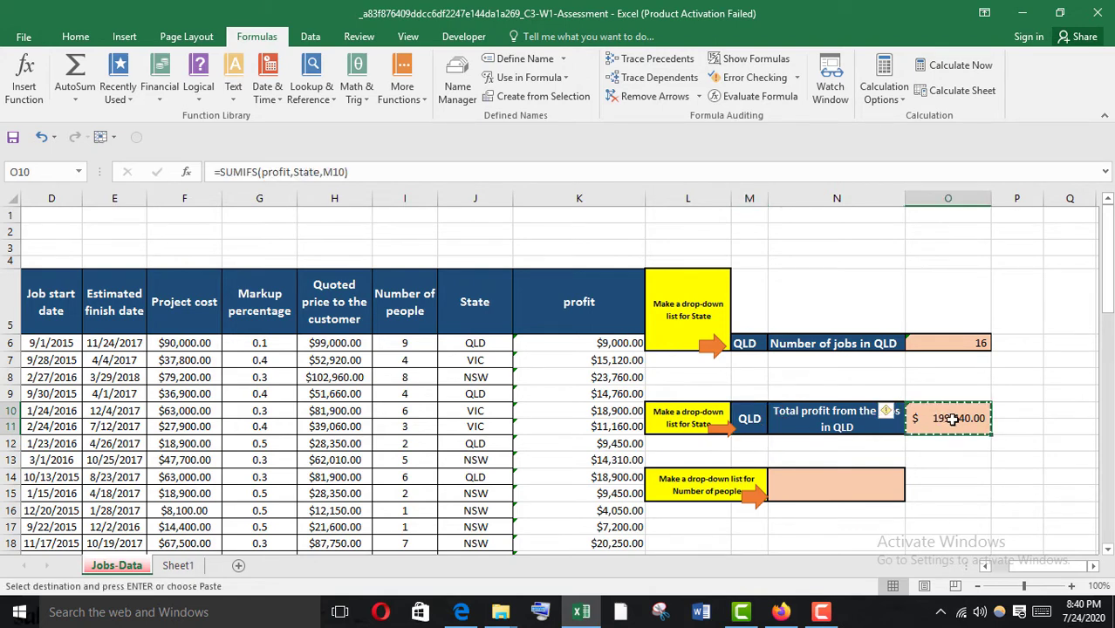
{"action": "mouse_move", "coordinate": [780, 612]}
{"action": "left_click", "coordinate": [685, 506]}
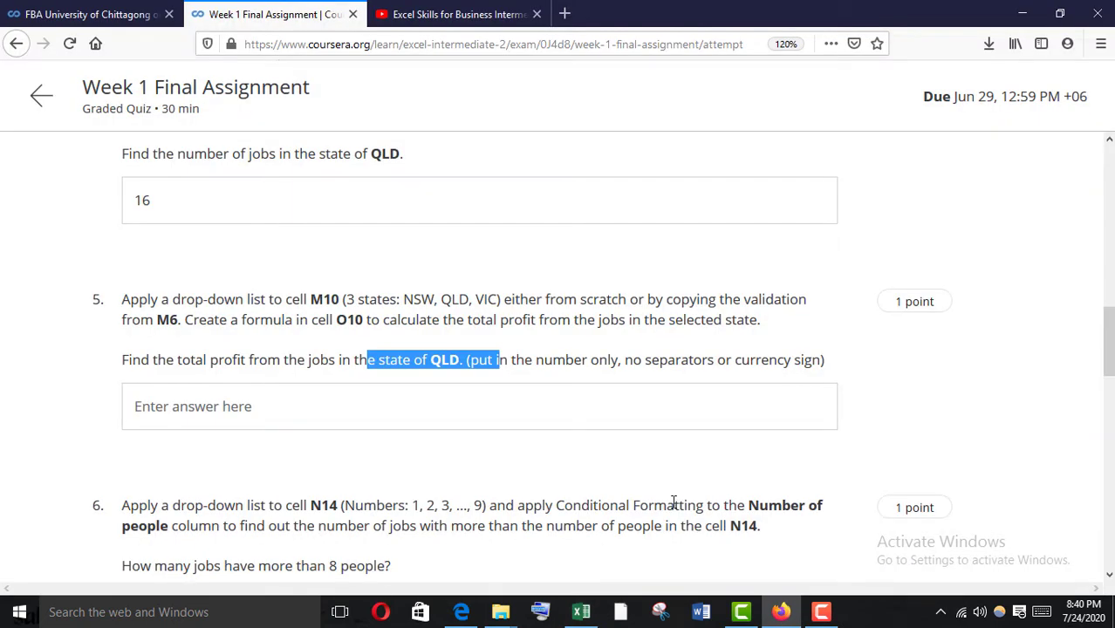
{"action": "left_click", "coordinate": [199, 406]}
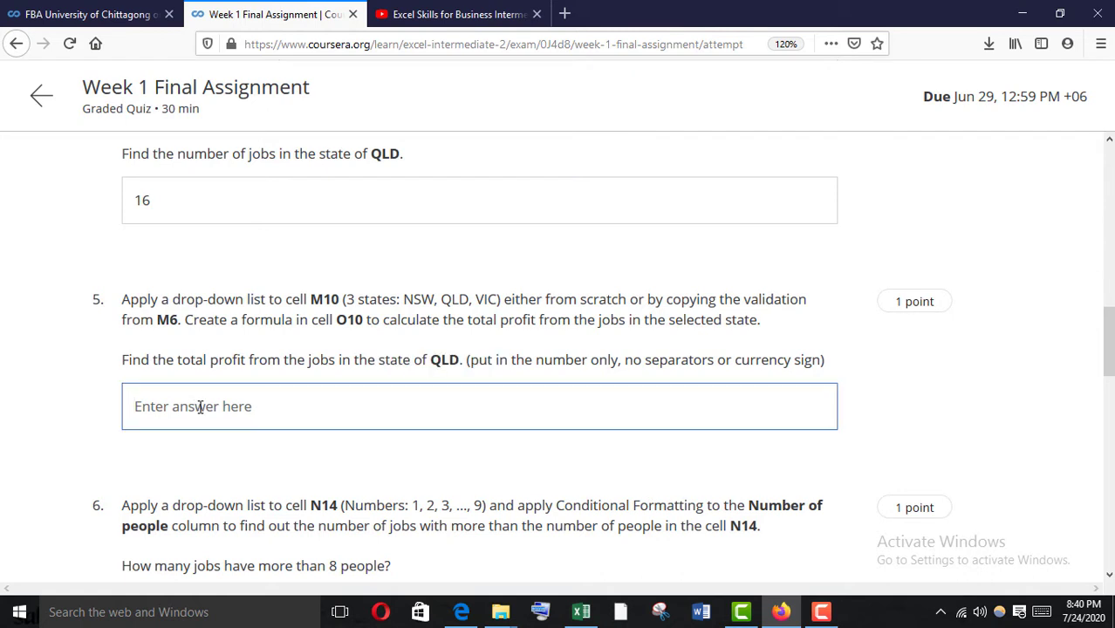
{"action": "key", "text": "ctrl+v"}
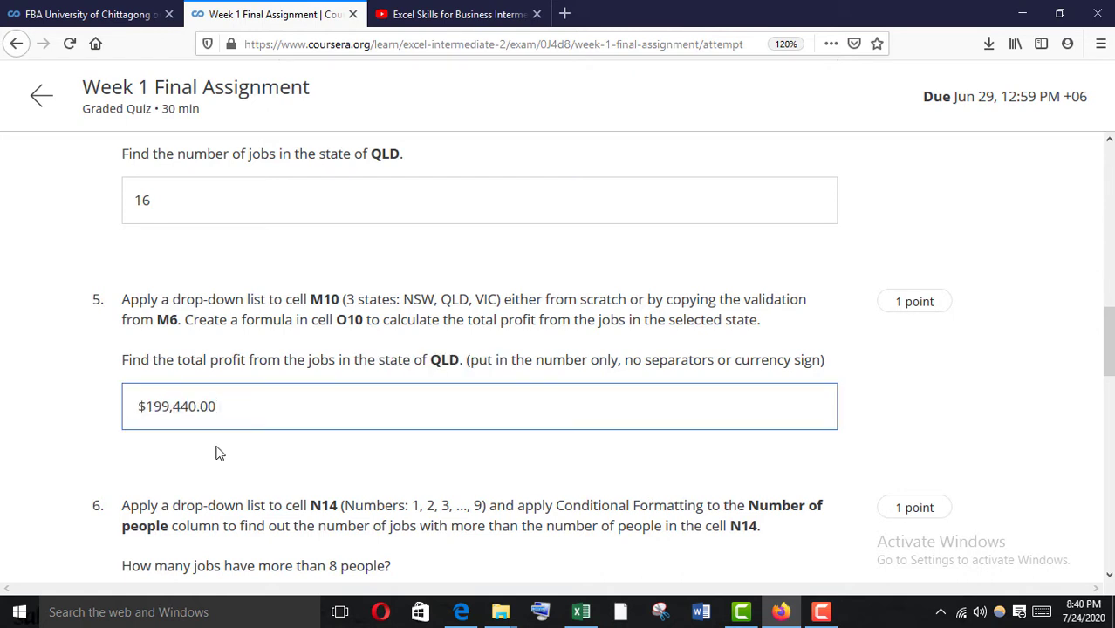
Strip the currency sign, separator and decimals from question 5's answer, leaving 199440
{"action": "left_click", "coordinate": [175, 407]}
{"action": "key", "text": "BackSpace"}
{"action": "left_click", "coordinate": [150, 407]}
{"action": "key", "text": "BackSpace"}
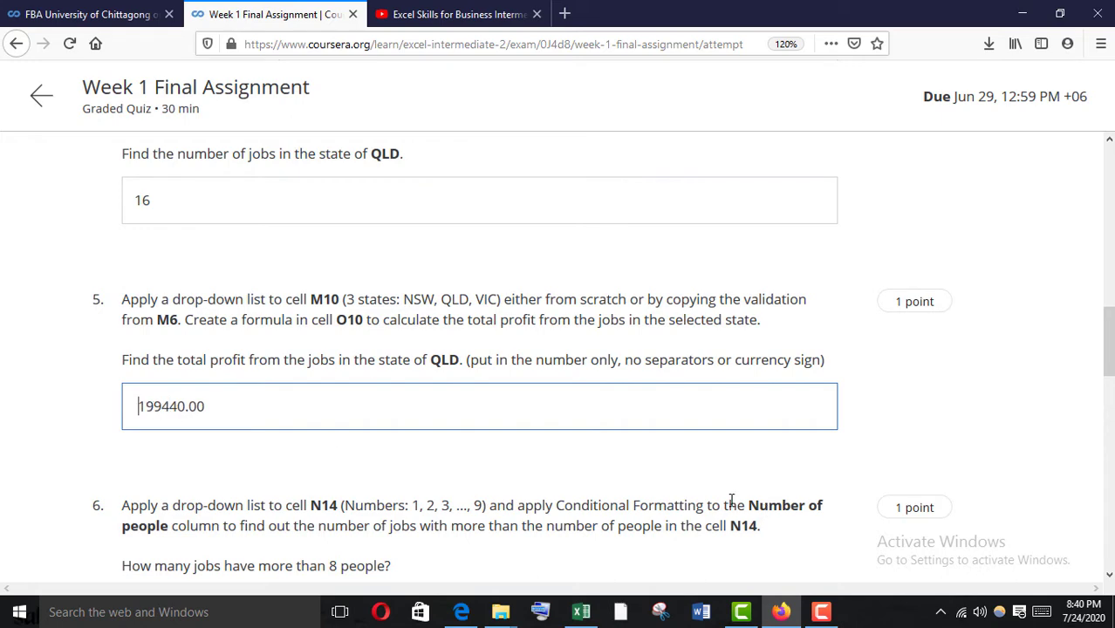
Switch to the Excel workbook and apply data validation to N14 allowing whole numbers between 1 and 9
{"action": "scroll", "coordinate": [600, 470], "scroll_direction": "down", "scroll_amount": 1}
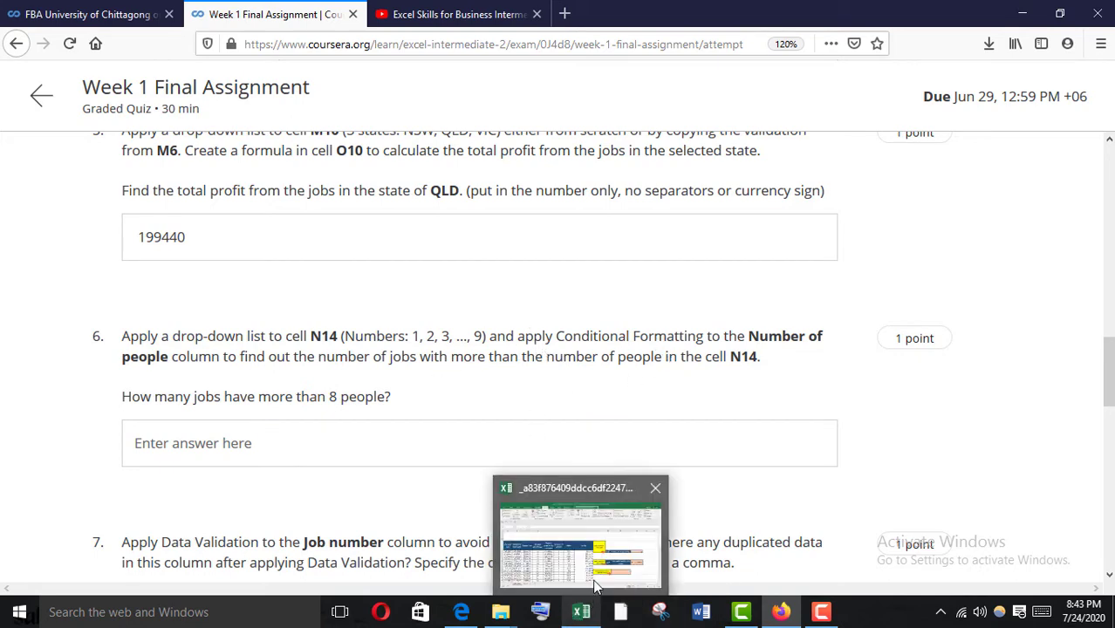
{"action": "left_click", "coordinate": [578, 616]}
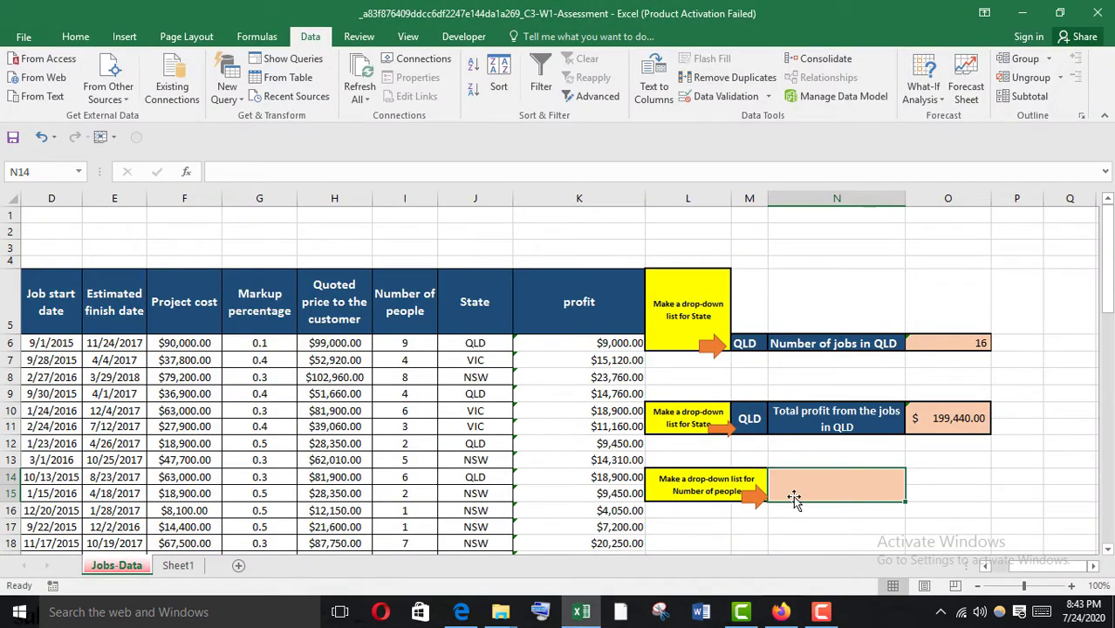
{"action": "left_click", "coordinate": [768, 96]}
{"action": "left_click", "coordinate": [738, 117]}
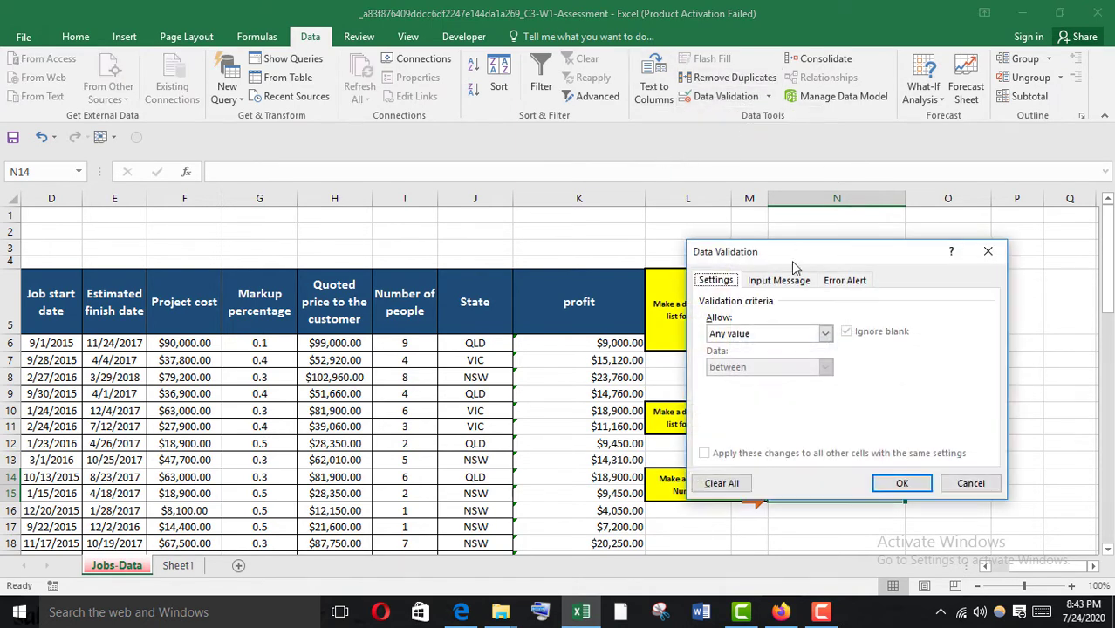
{"action": "left_click", "coordinate": [824, 335]}
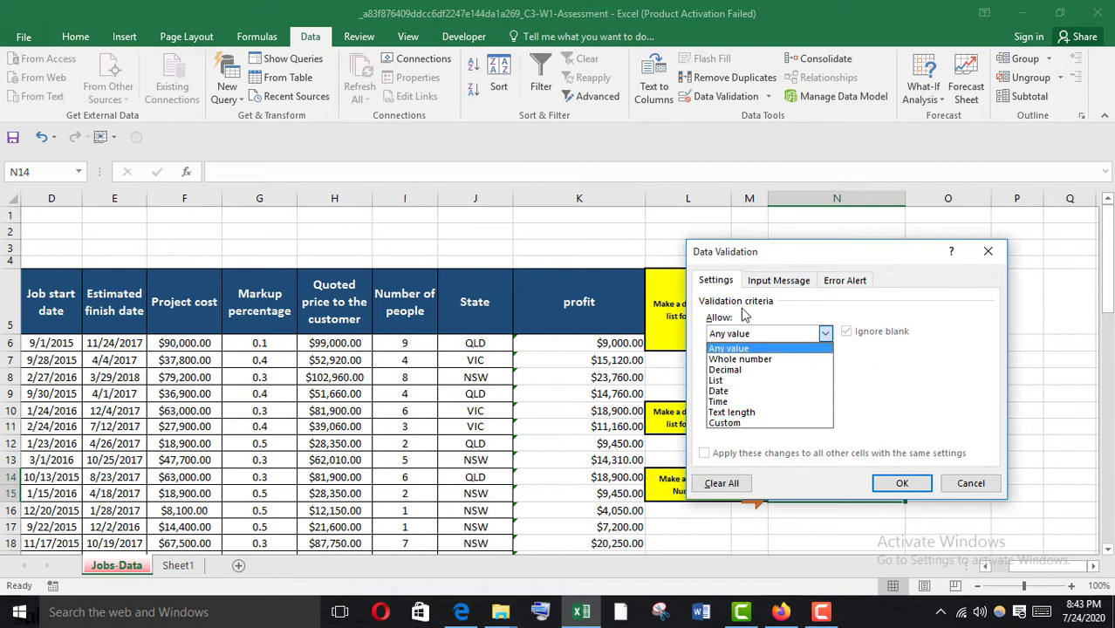
{"action": "left_click", "coordinate": [742, 360]}
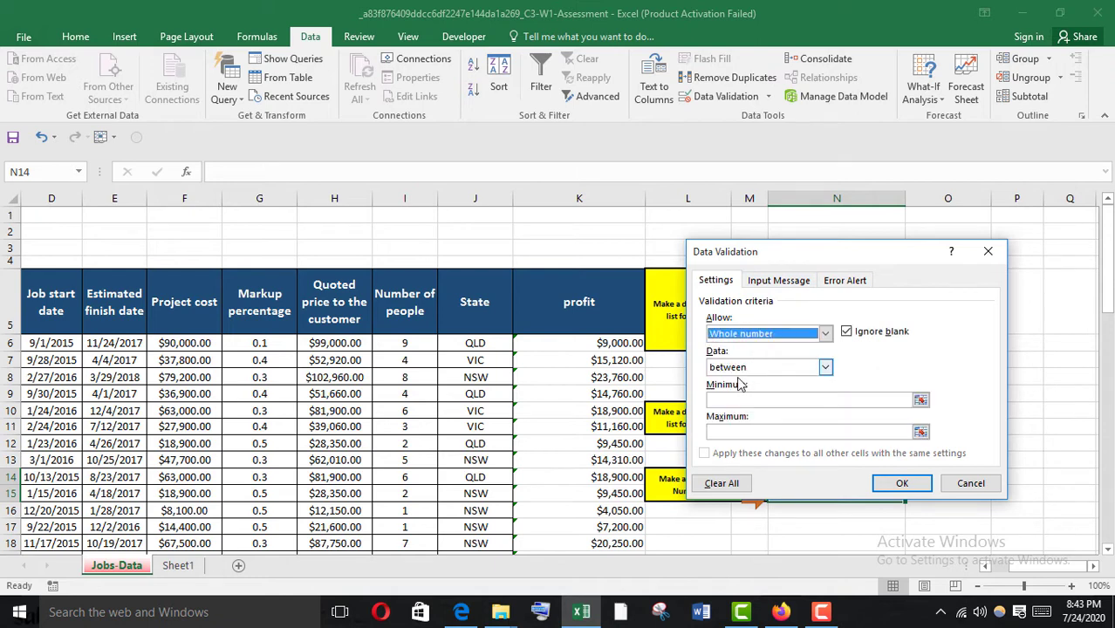
{"action": "left_click", "coordinate": [726, 404]}
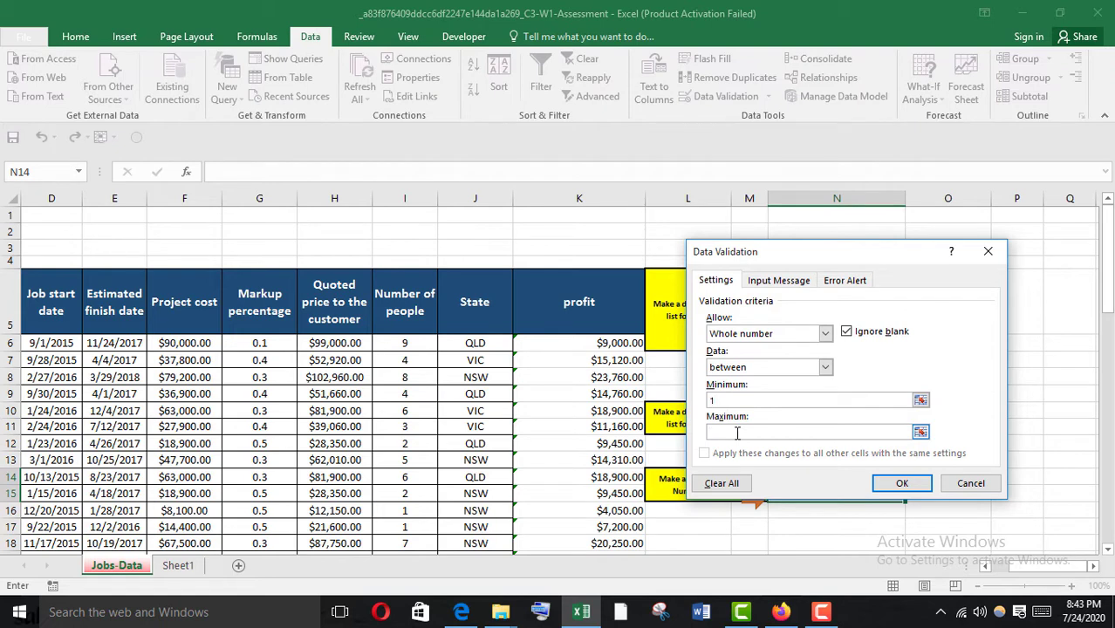
{"action": "left_click", "coordinate": [743, 428]}
{"action": "type", "text": "9"}
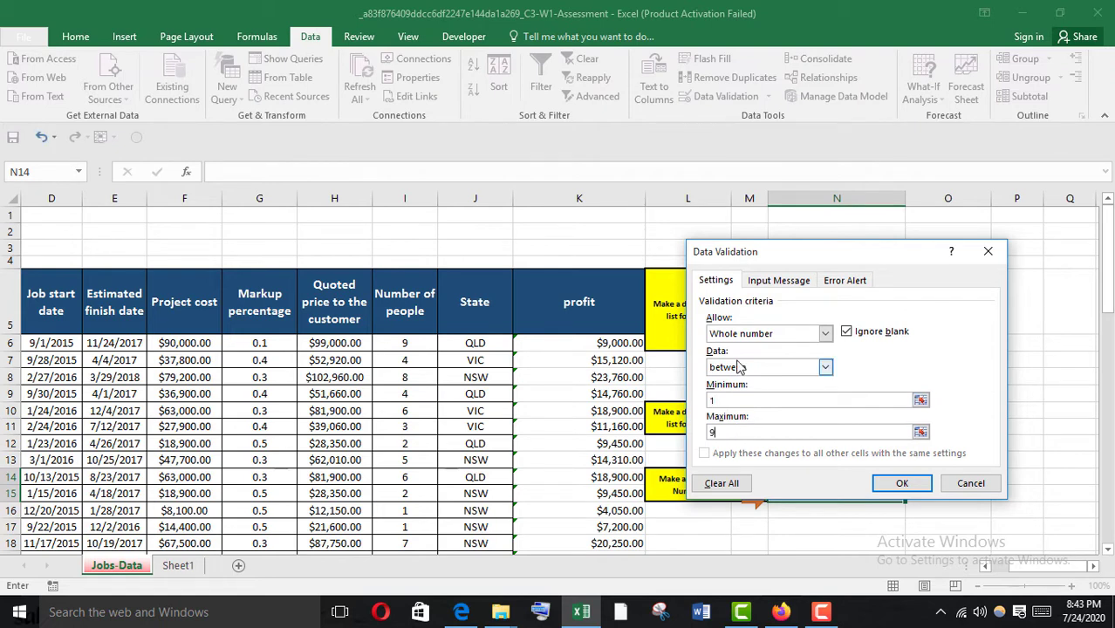
{"action": "left_click", "coordinate": [886, 483]}
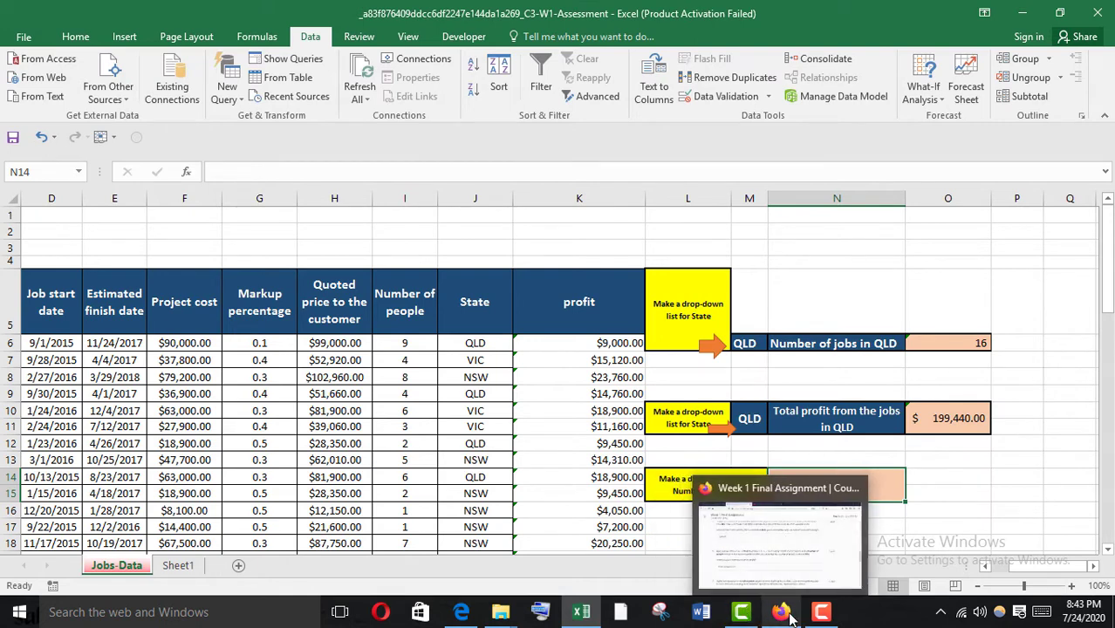
Reread question 6 in Firefox, and enter 8 in N14 of the Excel workbook
{"action": "left_click", "coordinate": [722, 511]}
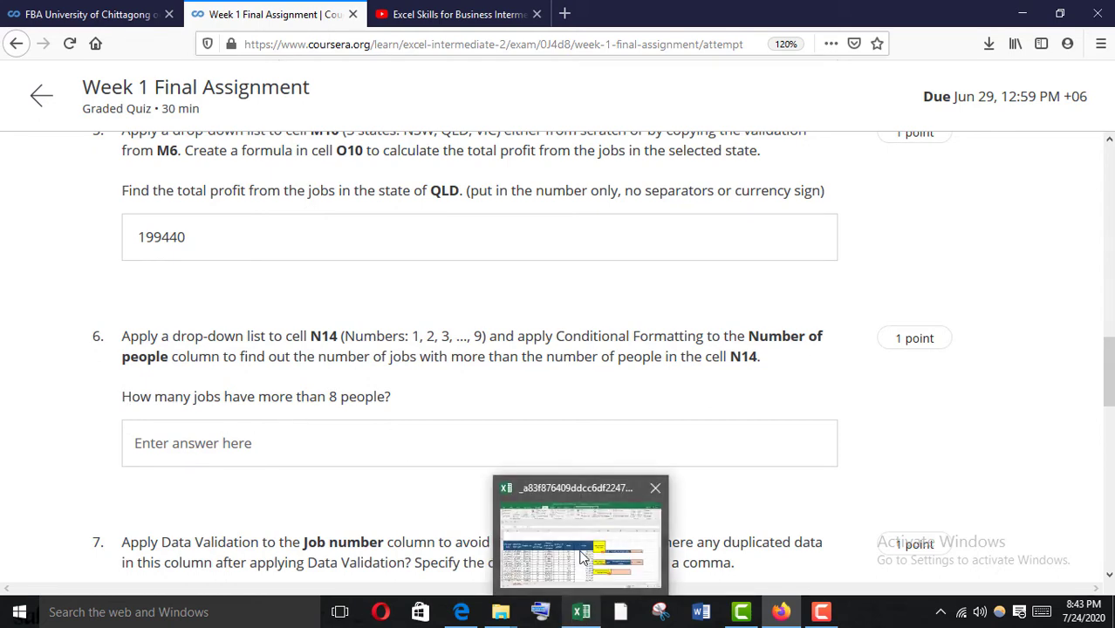
{"action": "left_click", "coordinate": [583, 549]}
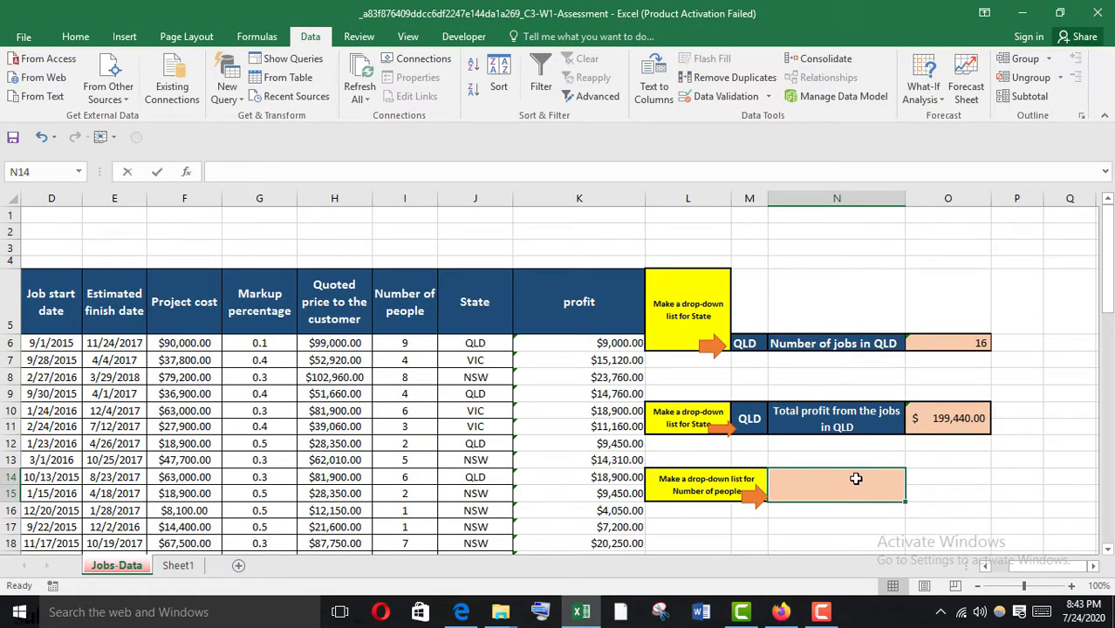
{"action": "type", "text": "8"}
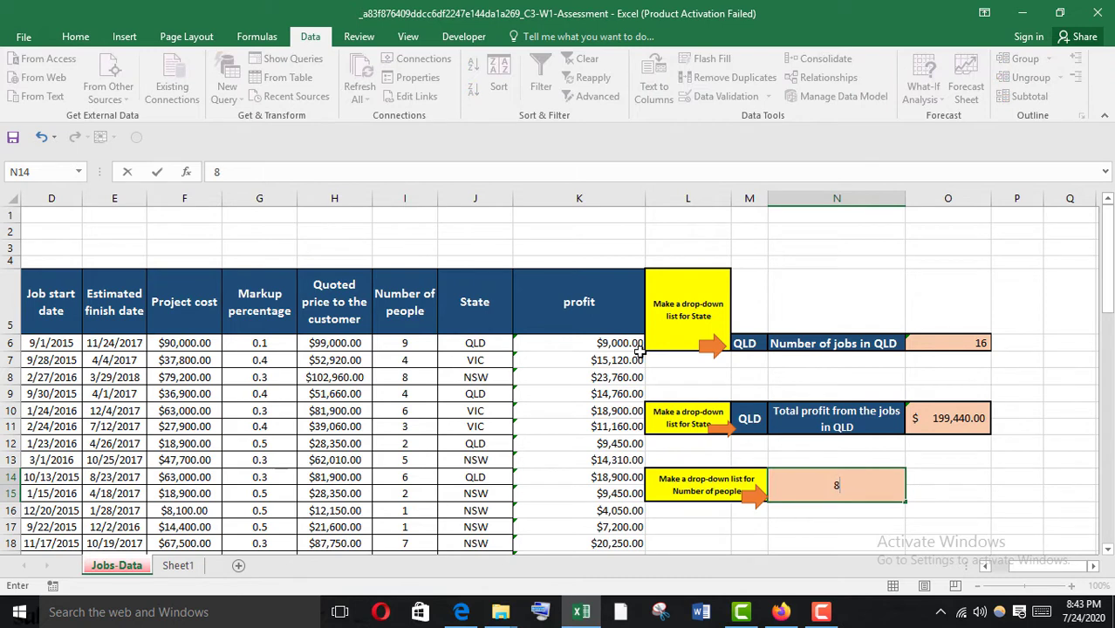
{"action": "left_click", "coordinate": [399, 346]}
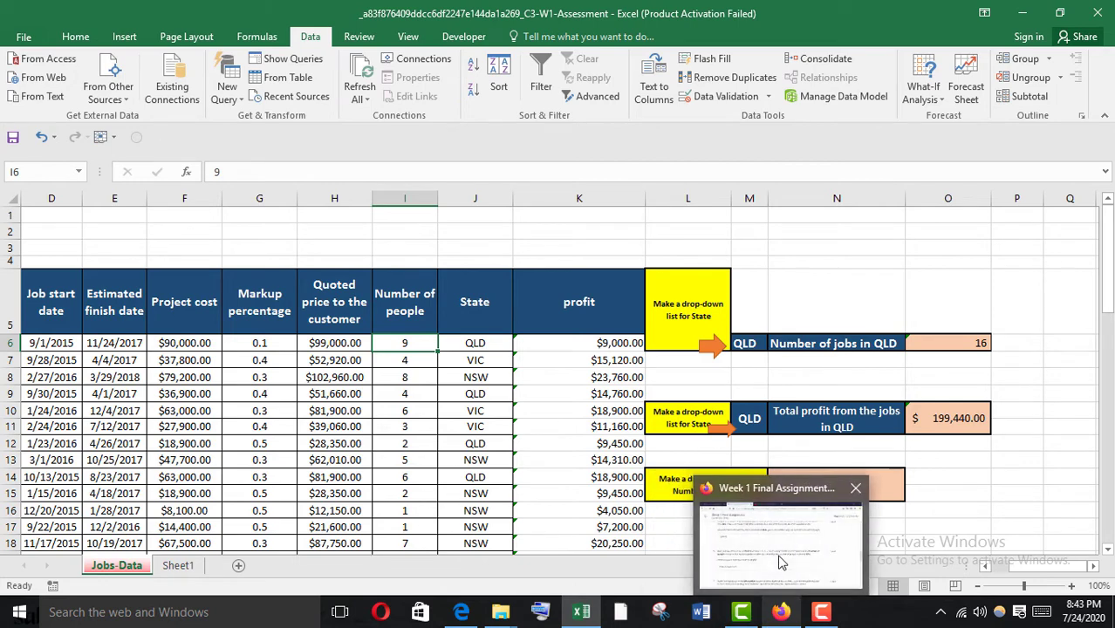
Reread question 6 in Firefox, and select the Number of people values from I6 downward in the Excel workbook
{"action": "left_click", "coordinate": [781, 612]}
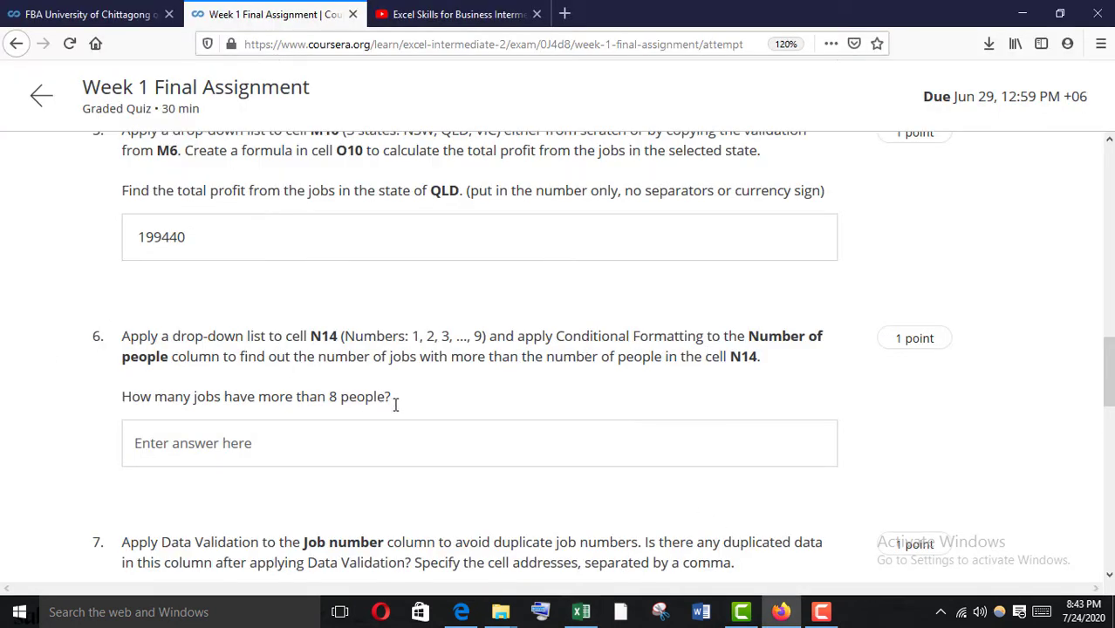
{"action": "left_click", "coordinate": [580, 524]}
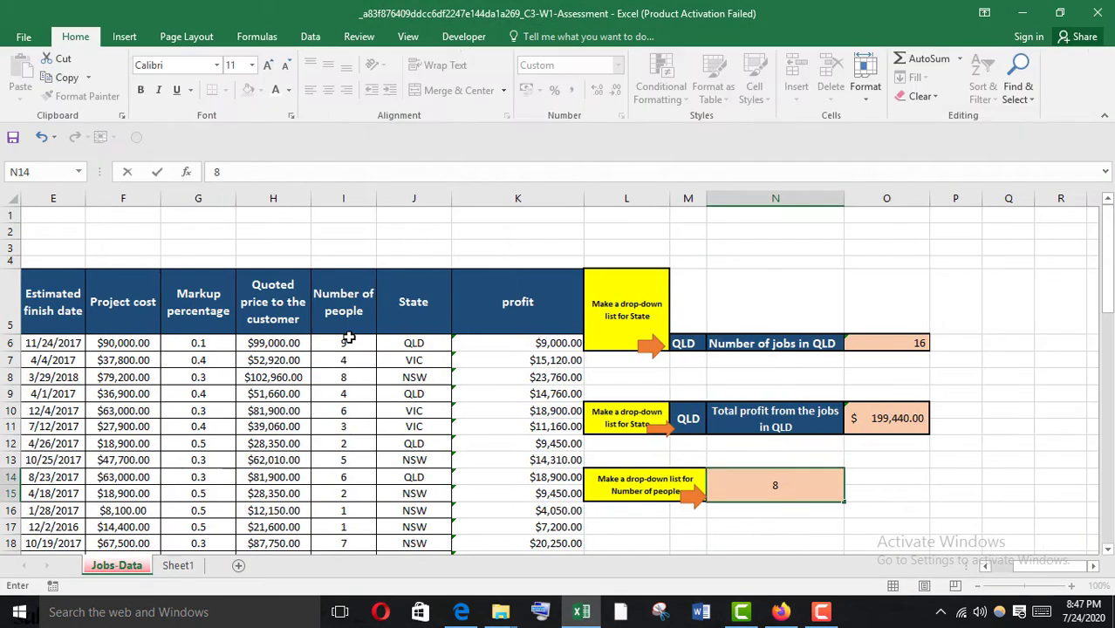
{"action": "left_click", "coordinate": [346, 347]}
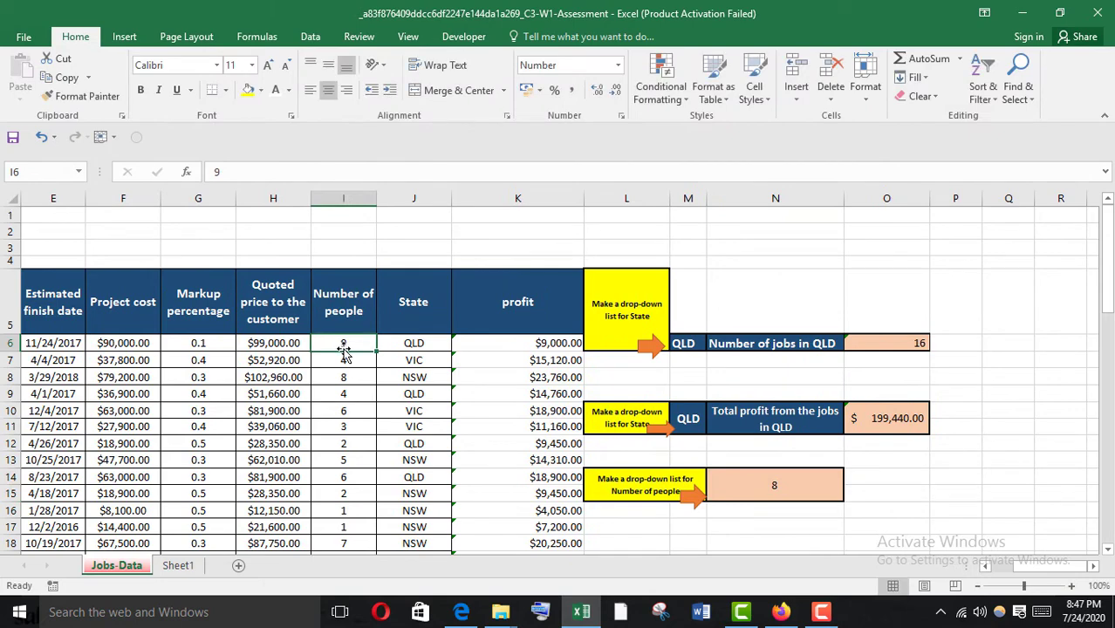
{"action": "key", "text": "ctrl+shift+Down"}
{"action": "scroll", "coordinate": [381, 449], "scroll_direction": "up", "scroll_amount": 10}
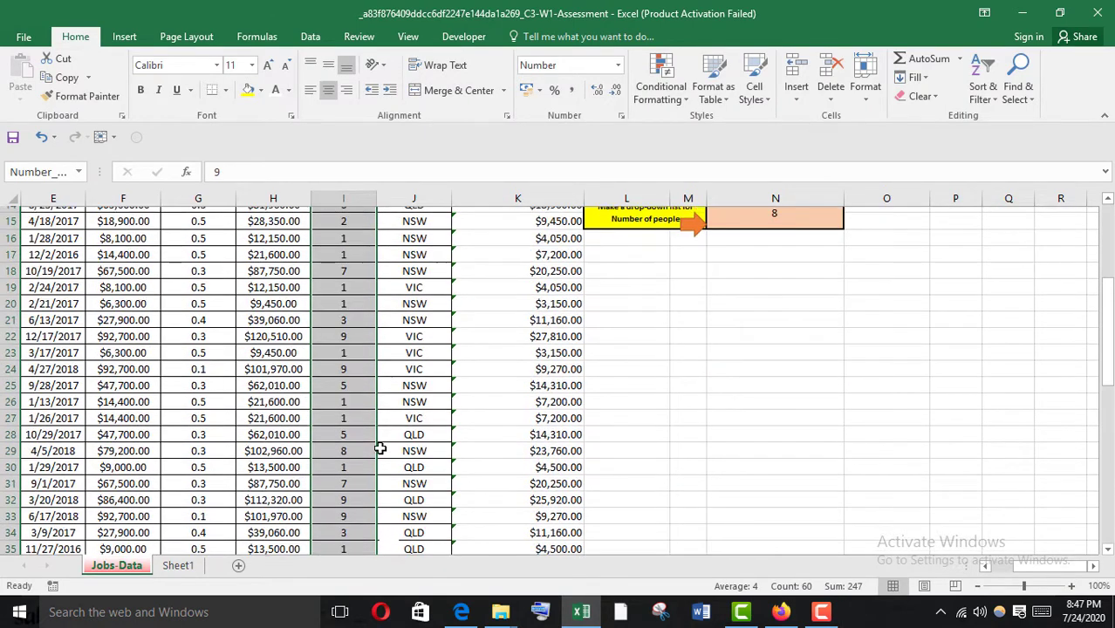
{"action": "scroll", "coordinate": [381, 449], "scroll_direction": "up", "scroll_amount": 5}
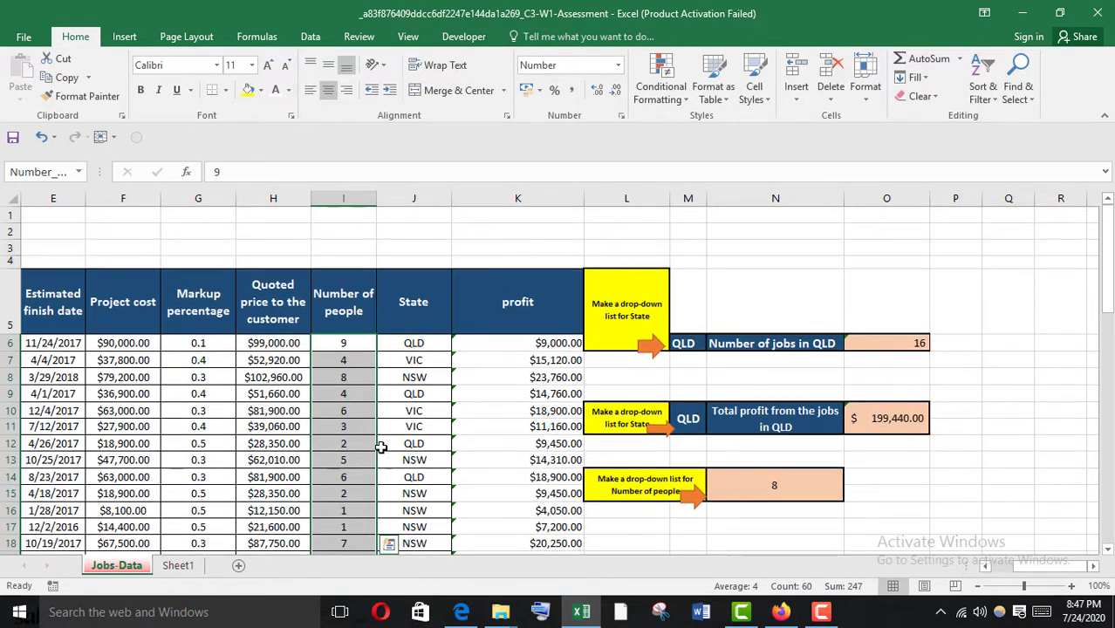
Create a formula-based conditional formatting rule for the selected Number of people cells with the formula =$I6>$N$14
{"action": "left_click", "coordinate": [659, 81]}
{"action": "left_click", "coordinate": [673, 297]}
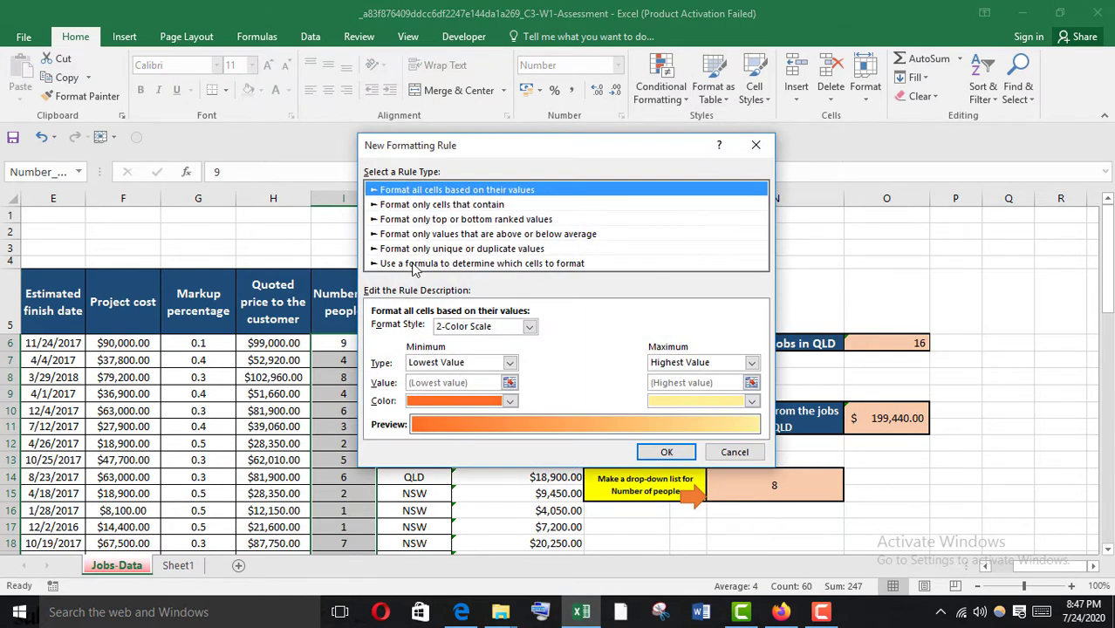
{"action": "left_click", "coordinate": [494, 263]}
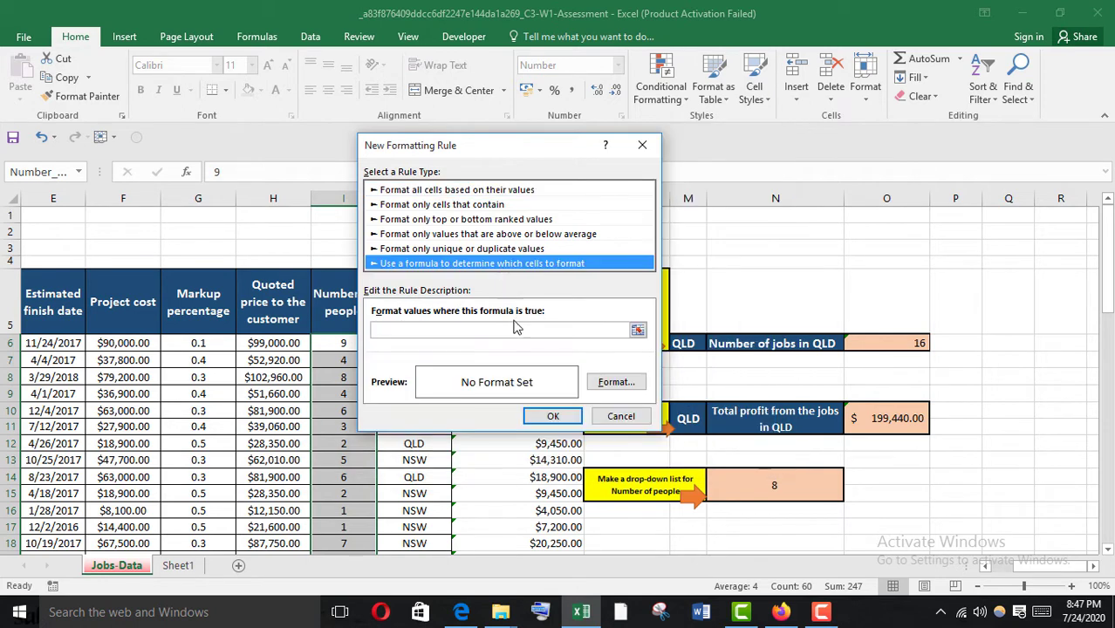
{"action": "left_click", "coordinate": [426, 330]}
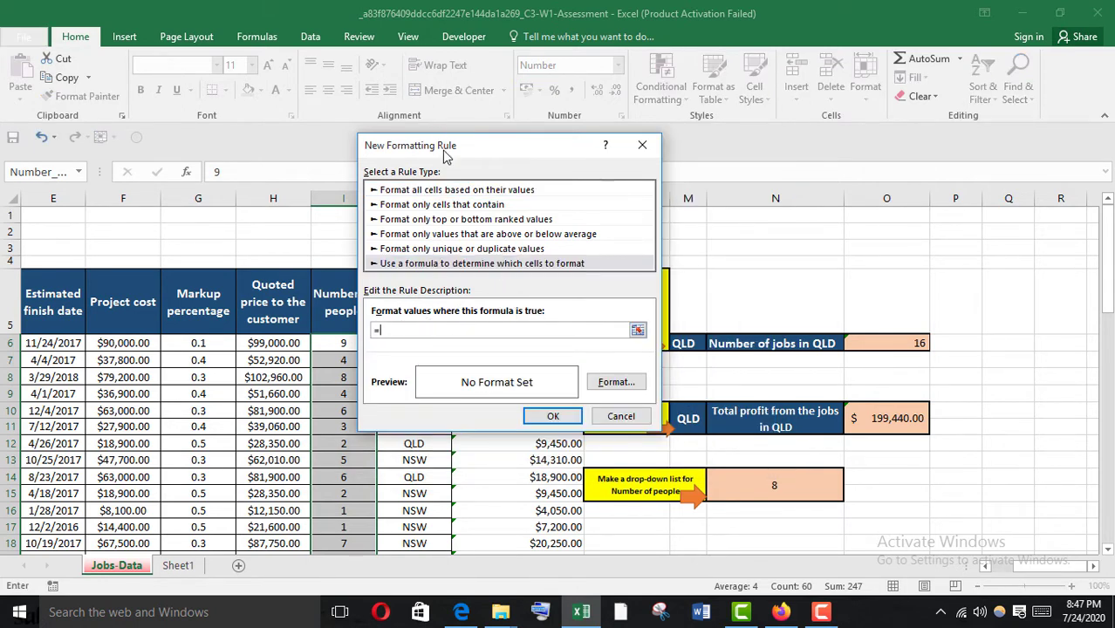
{"action": "left_click_drag", "start_coordinate": [444, 154], "coordinate": [600, 169]}
{"action": "left_click", "coordinate": [343, 343]}
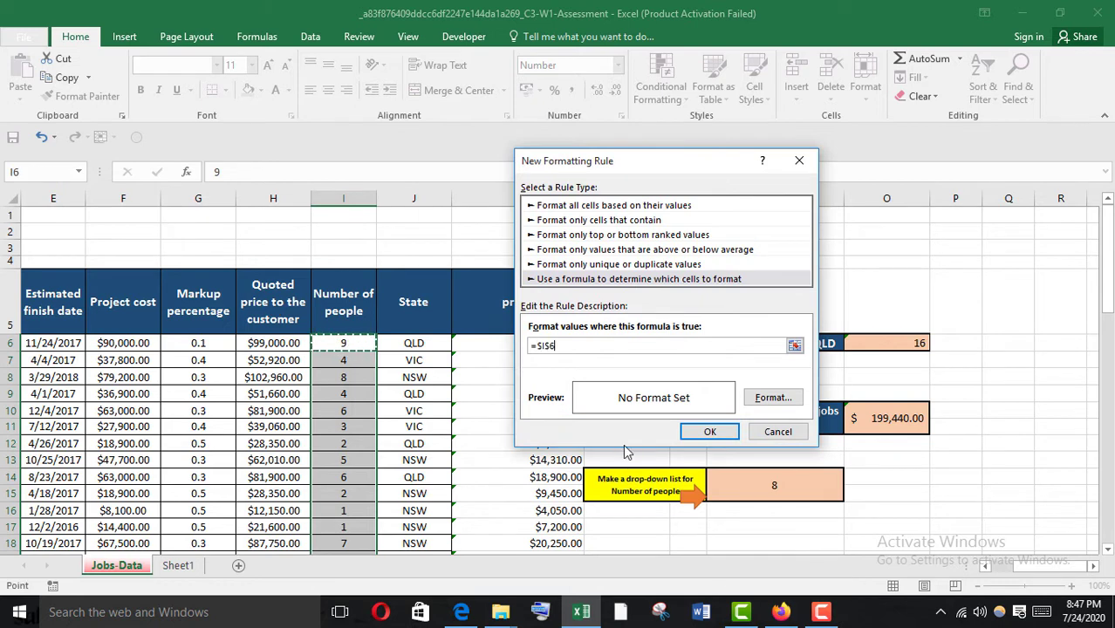
{"action": "left_click", "coordinate": [551, 347]}
{"action": "key", "text": "BackSpace"}
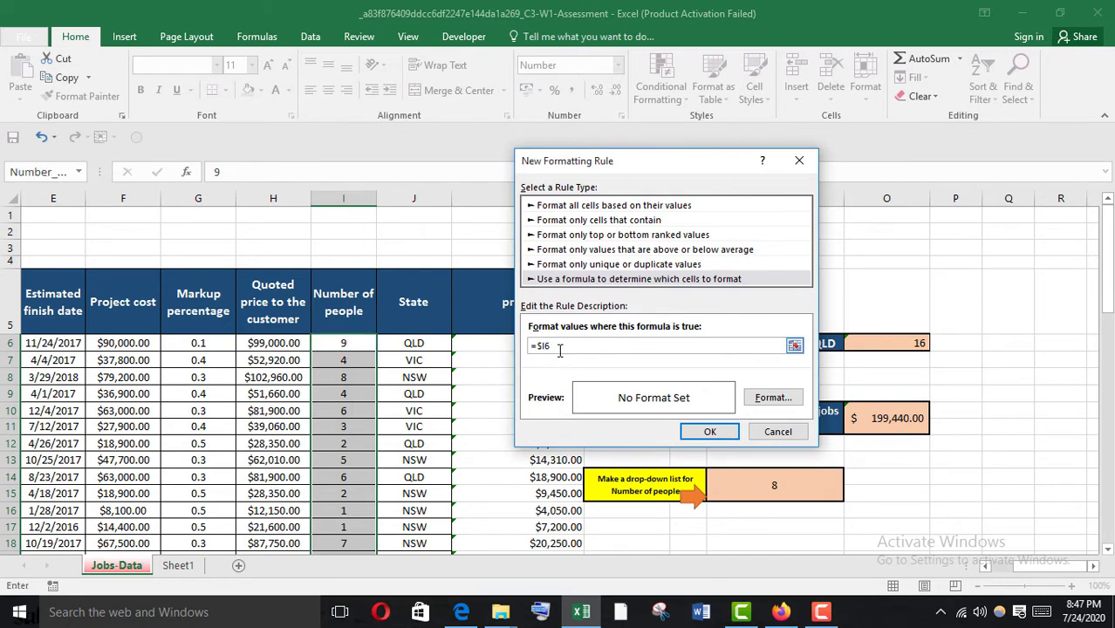
{"action": "type", "text": ">"}
{"action": "left_click", "coordinate": [757, 487]}
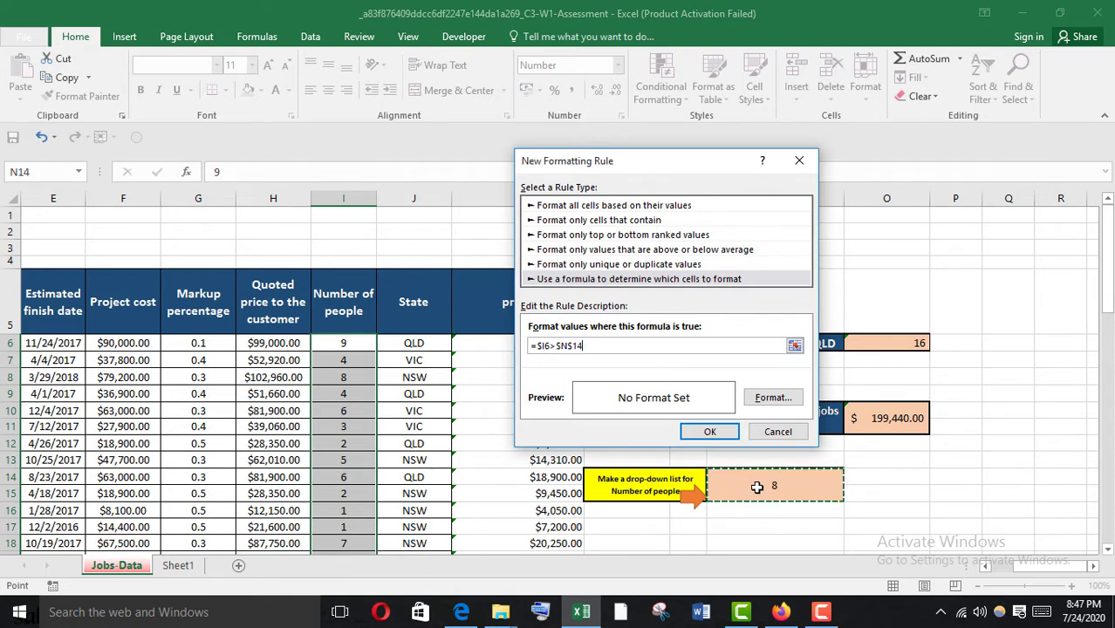
Format the rule's matching cells with bold text and a dark orange fill, and apply the rule
{"action": "left_click", "coordinate": [773, 398]}
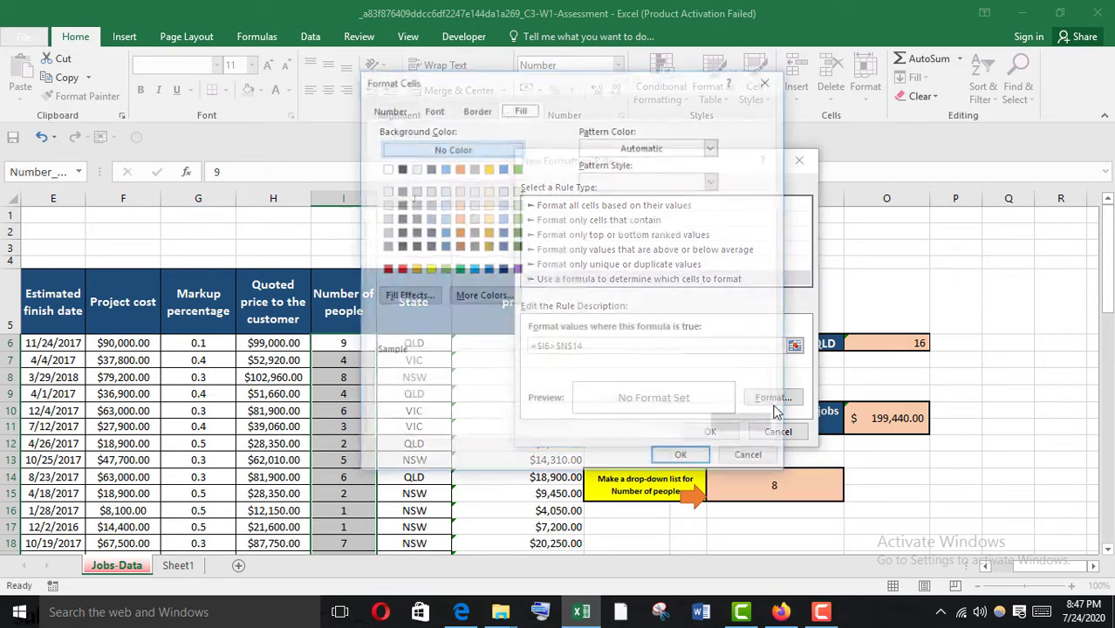
{"action": "left_click", "coordinate": [432, 108]}
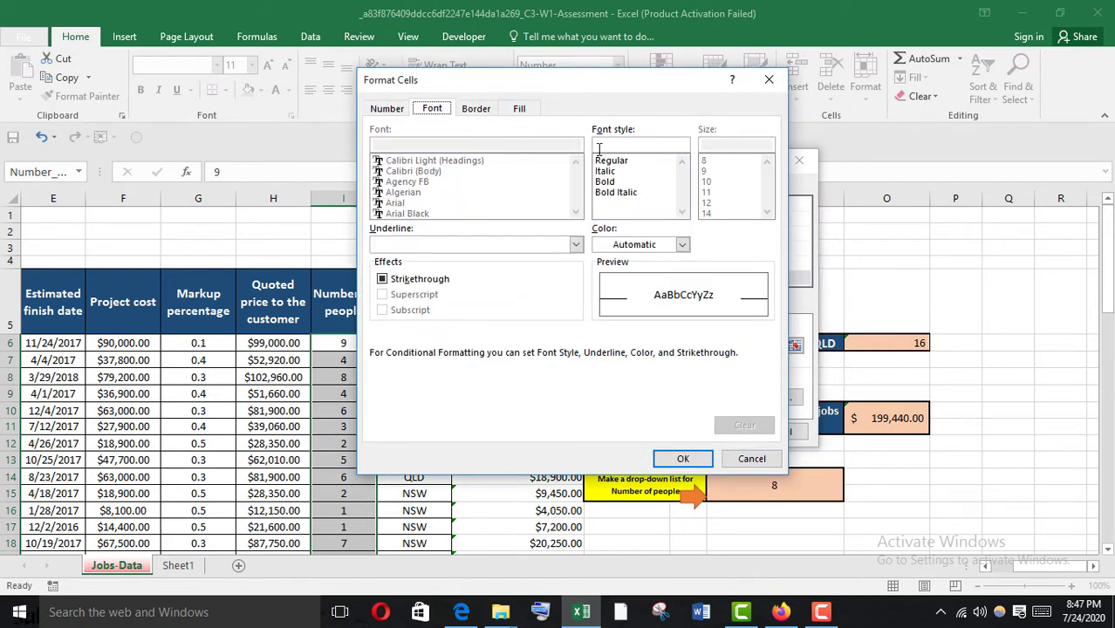
{"action": "left_click", "coordinate": [614, 184]}
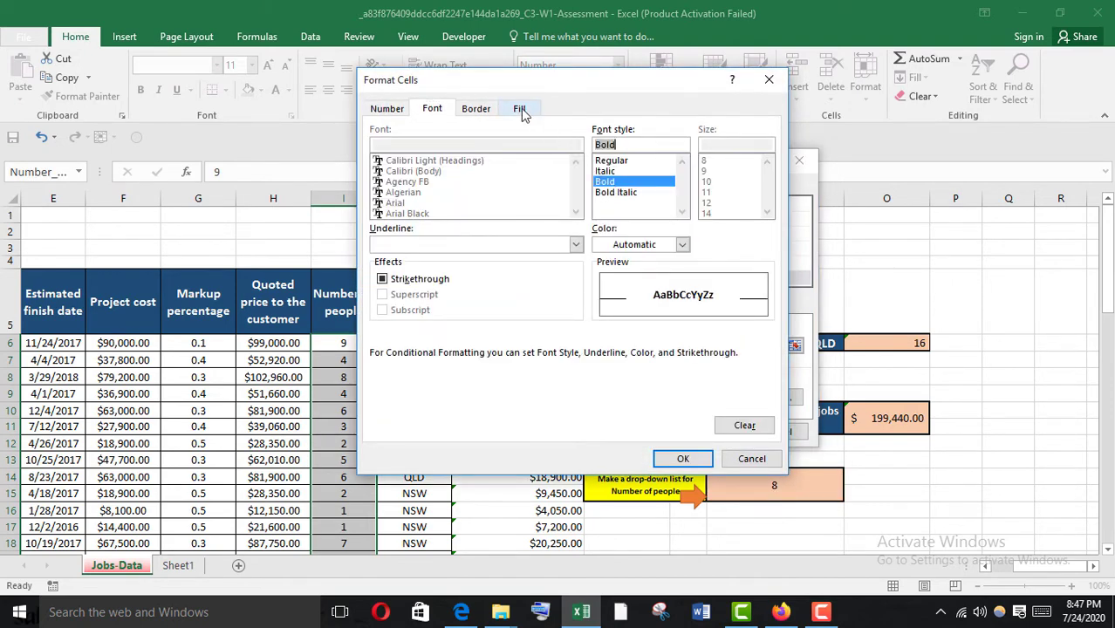
{"action": "left_click", "coordinate": [519, 108]}
{"action": "left_click", "coordinate": [459, 233]}
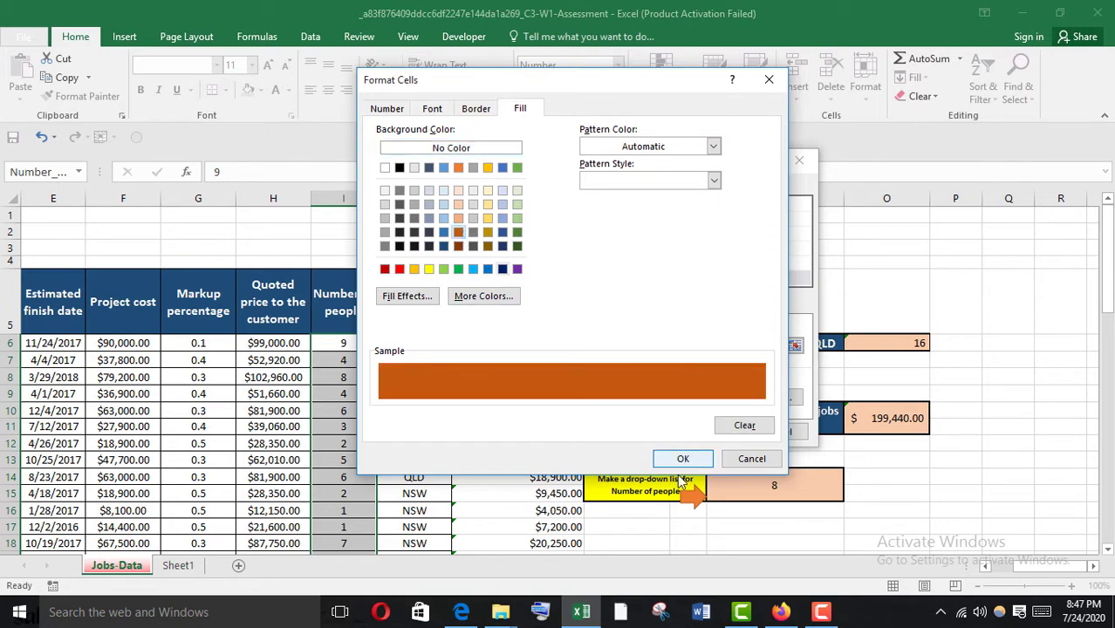
{"action": "left_click", "coordinate": [683, 460]}
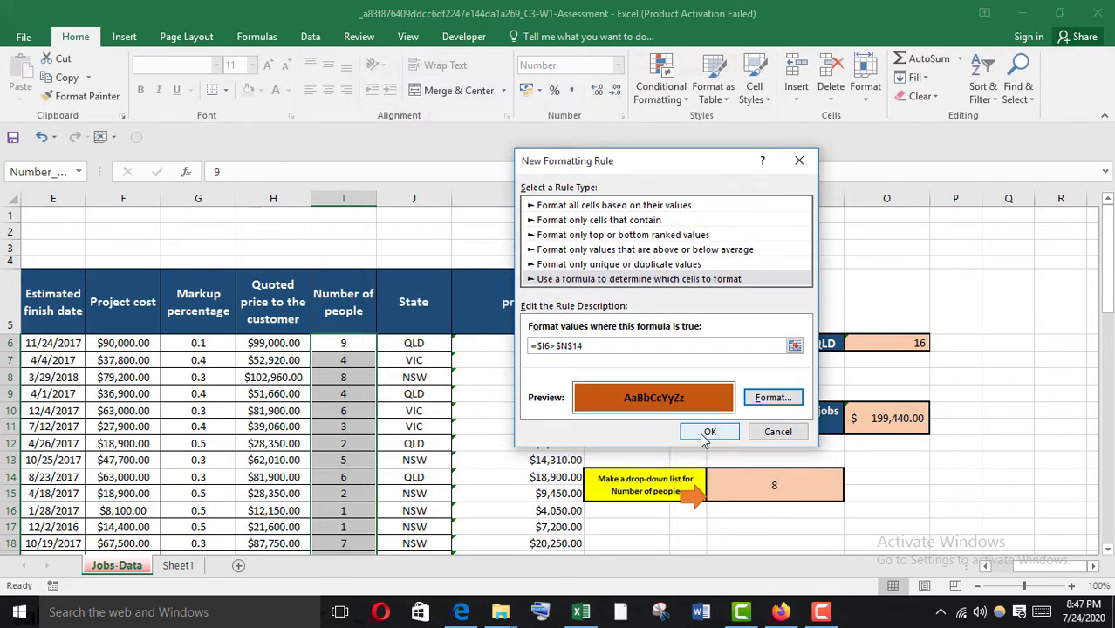
{"action": "left_click", "coordinate": [705, 429]}
{"action": "scroll", "coordinate": [541, 435], "scroll_direction": "down", "scroll_amount": 10}
{"action": "scroll", "coordinate": [536, 454], "scroll_direction": "up", "scroll_amount": 6}
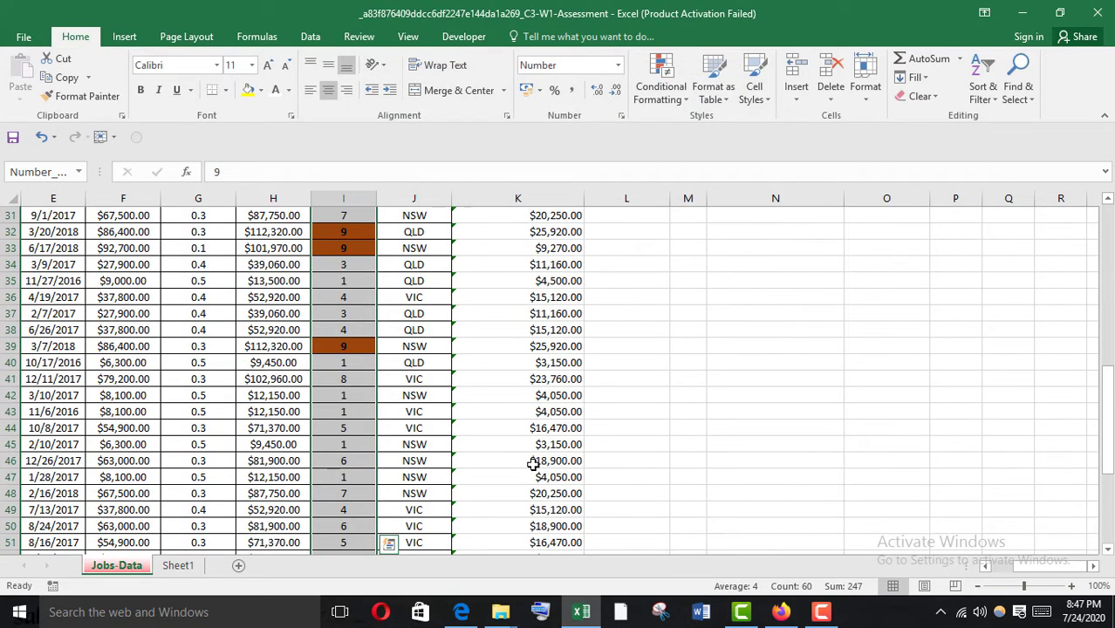
Recheck question 6's wording in Firefox, and turn on filtering for header row 5 in the Excel workbook
{"action": "left_click", "coordinate": [778, 616]}
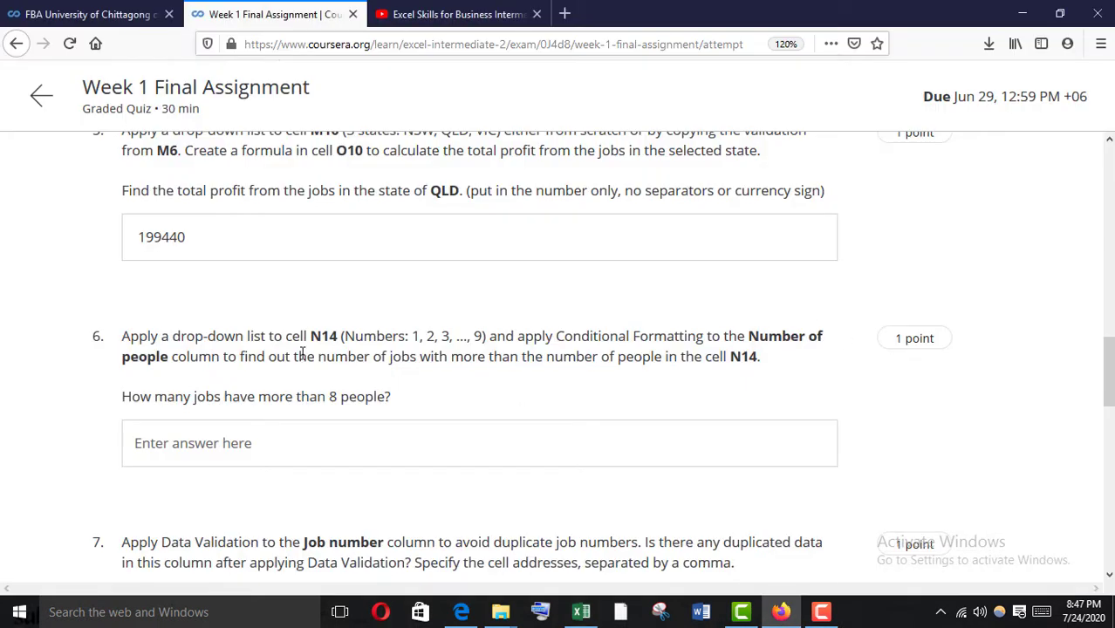
{"action": "left_click_drag", "start_coordinate": [164, 396], "coordinate": [413, 413]}
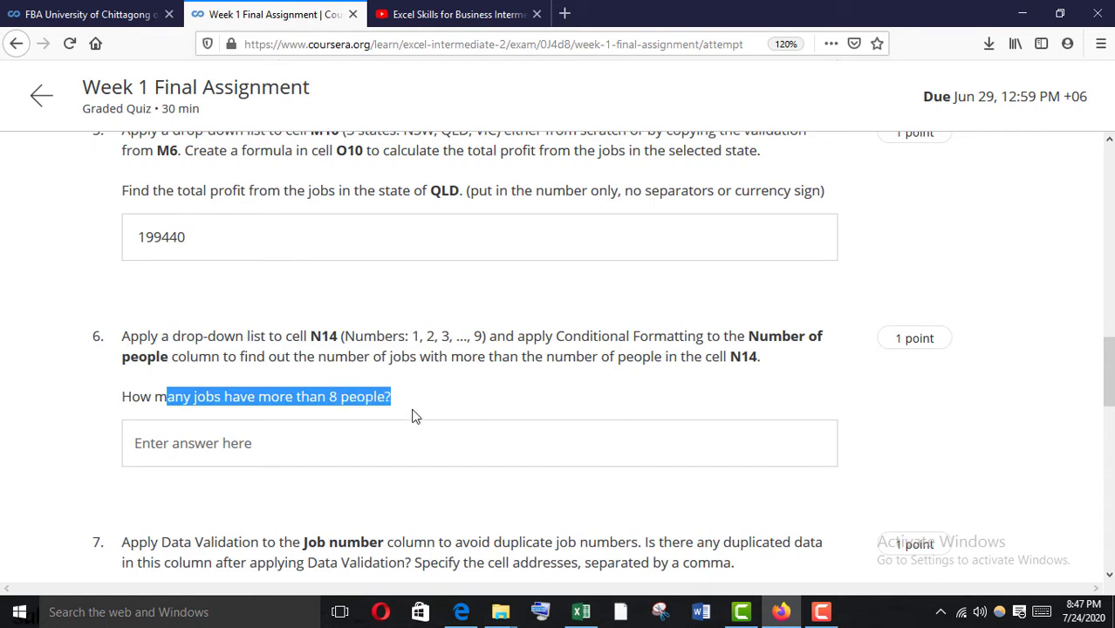
{"action": "left_click", "coordinate": [583, 616]}
{"action": "scroll", "coordinate": [502, 504], "scroll_direction": "up", "scroll_amount": 3}
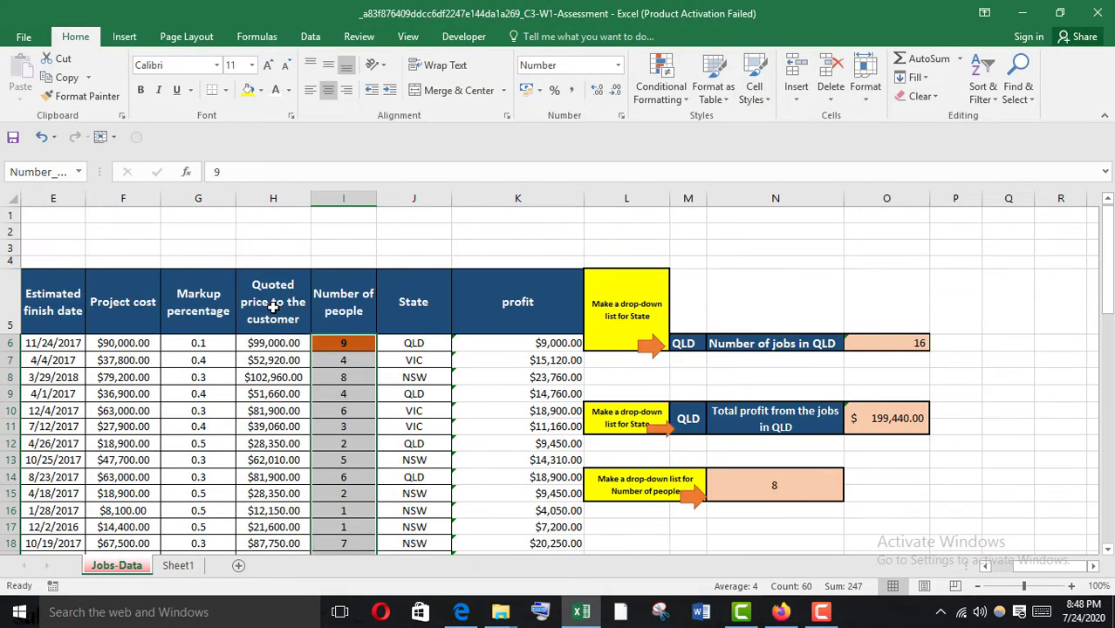
{"action": "left_click", "coordinate": [2, 302]}
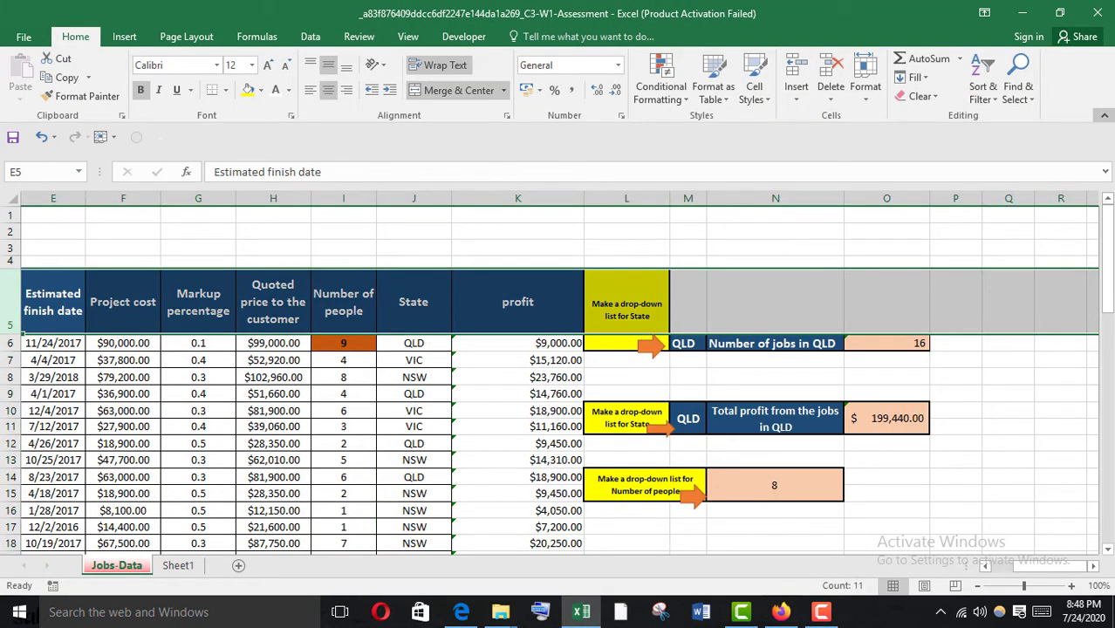
{"action": "left_click", "coordinate": [983, 87]}
{"action": "left_click", "coordinate": [988, 178]}
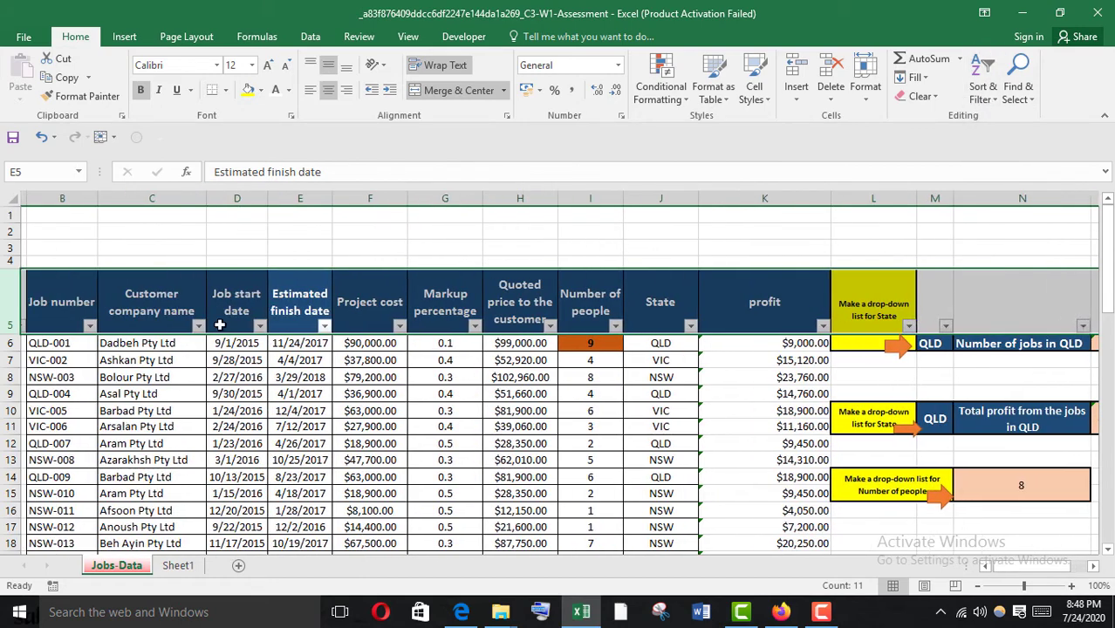
Filter the Number of people column by the dark orange cell color, and select the filtered values to count them
{"action": "left_click", "coordinate": [628, 326]}
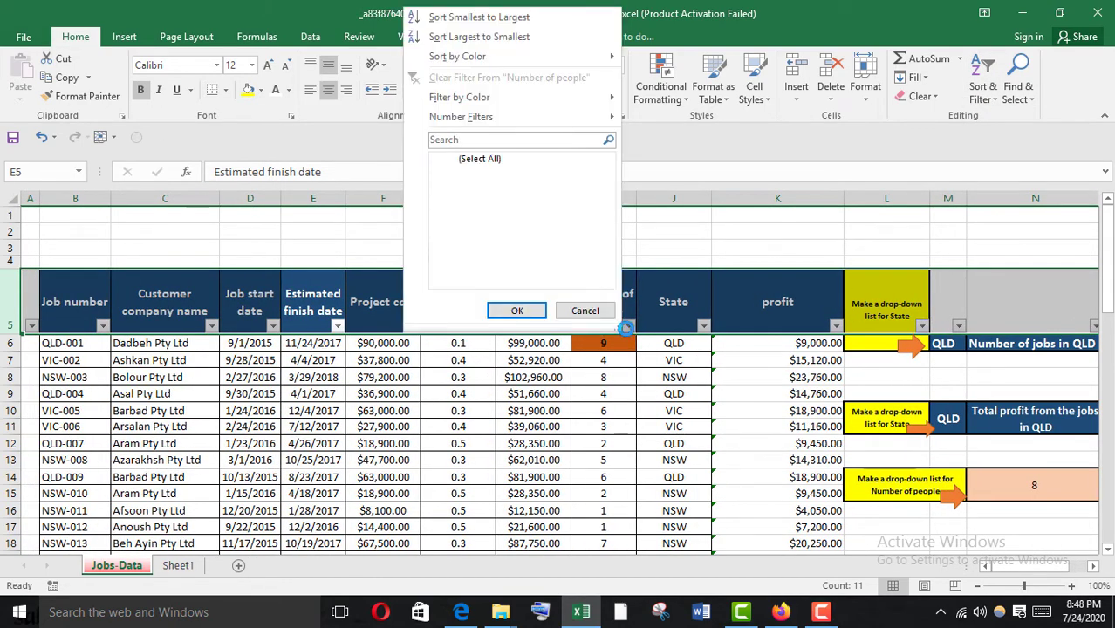
{"action": "mouse_move", "coordinate": [479, 103]}
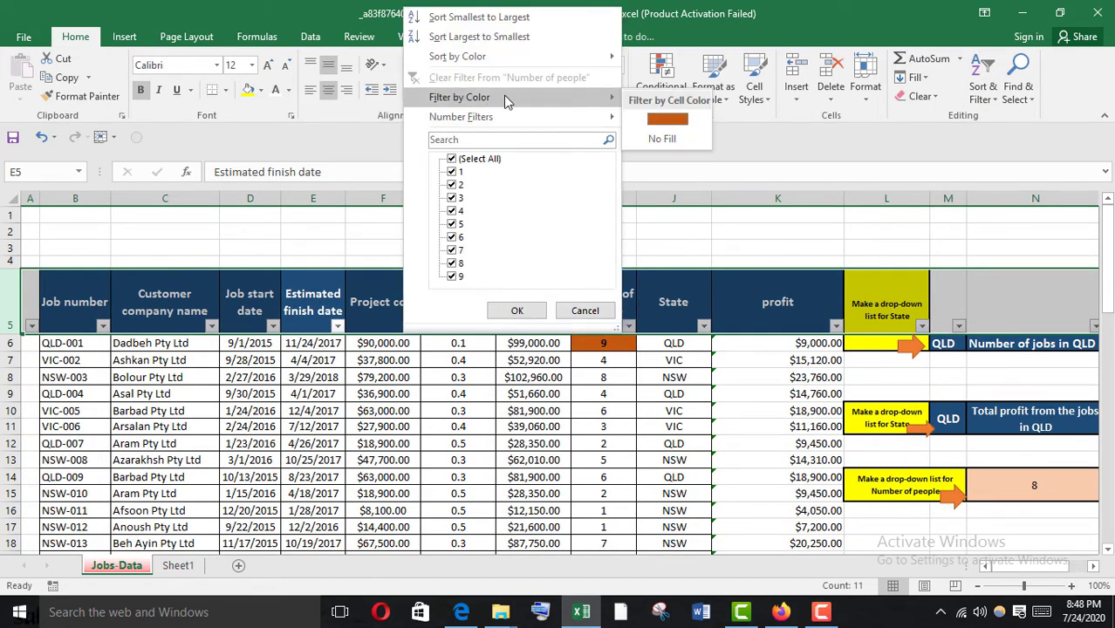
{"action": "left_click", "coordinate": [670, 114]}
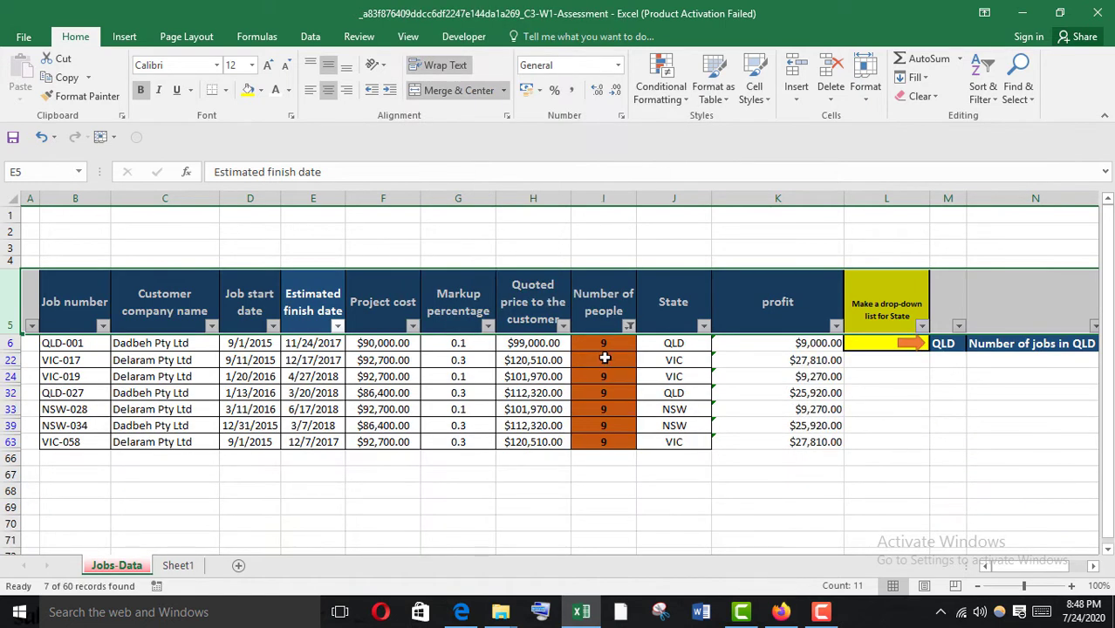
{"action": "left_click_drag", "start_coordinate": [605, 343], "coordinate": [611, 444]}
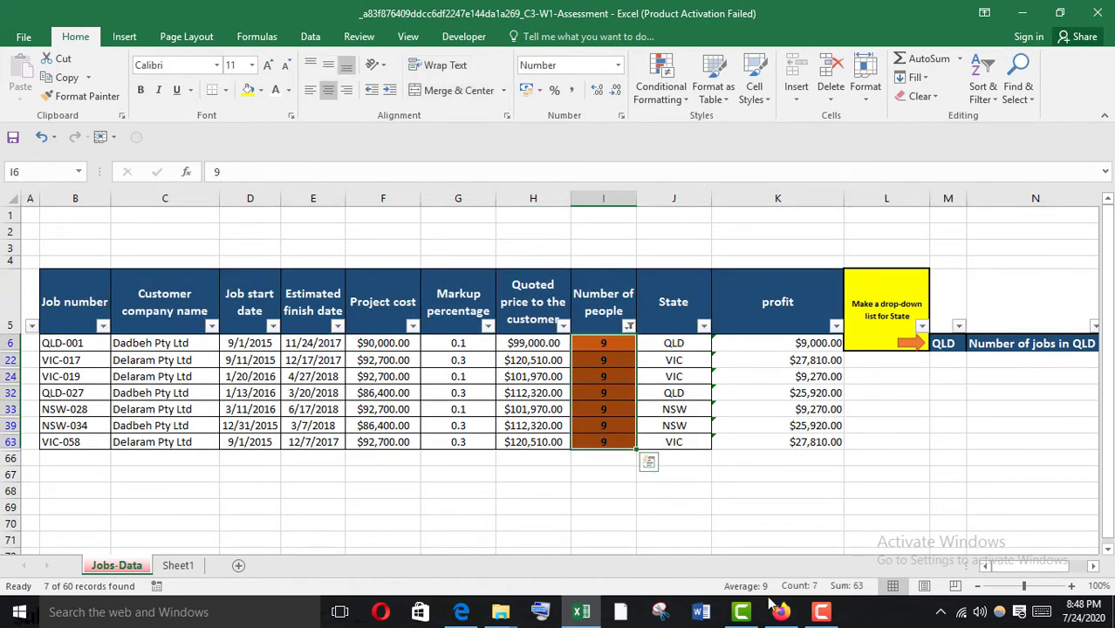
{"action": "mouse_move", "coordinate": [799, 594]}
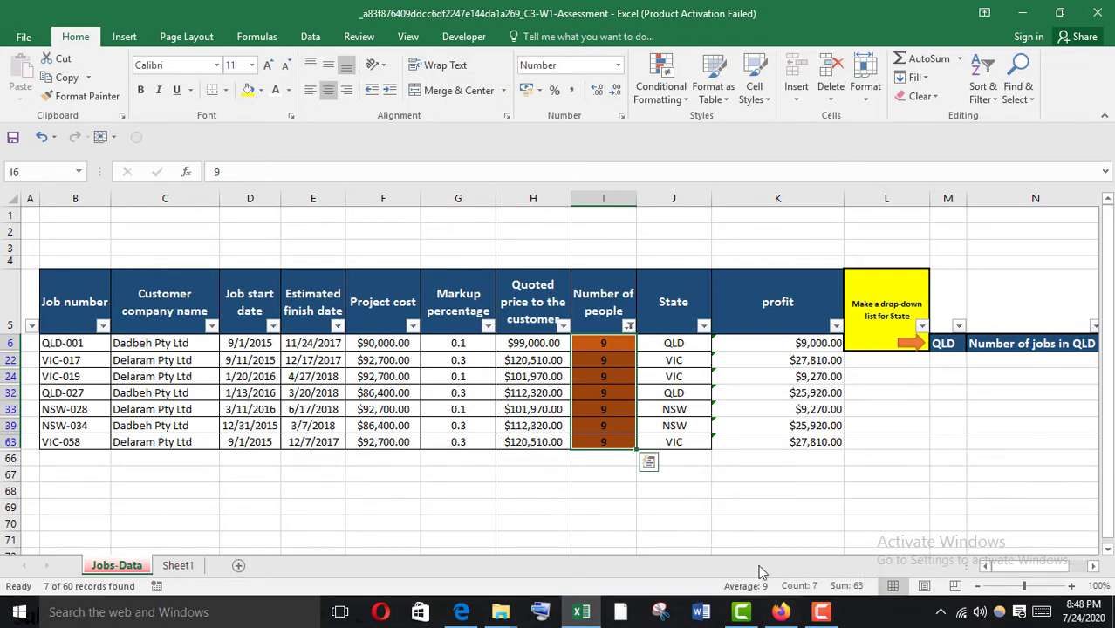
Switch to Firefox and enter 7 as the answer to question 6
{"action": "left_click", "coordinate": [781, 612]}
{"action": "left_click", "coordinate": [185, 446]}
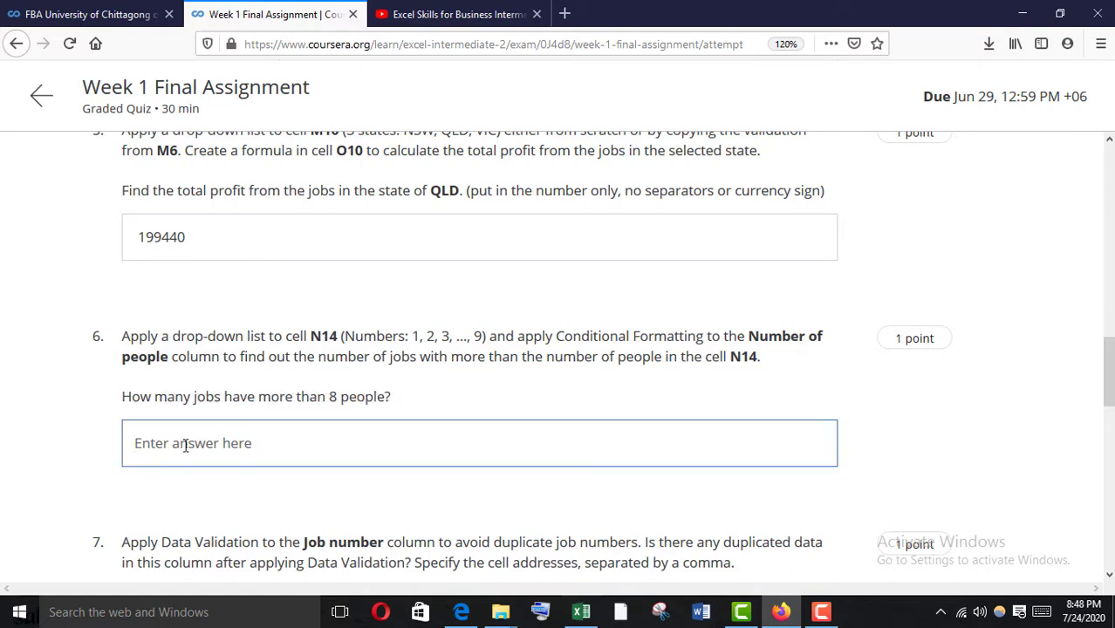
{"action": "type", "text": "7"}
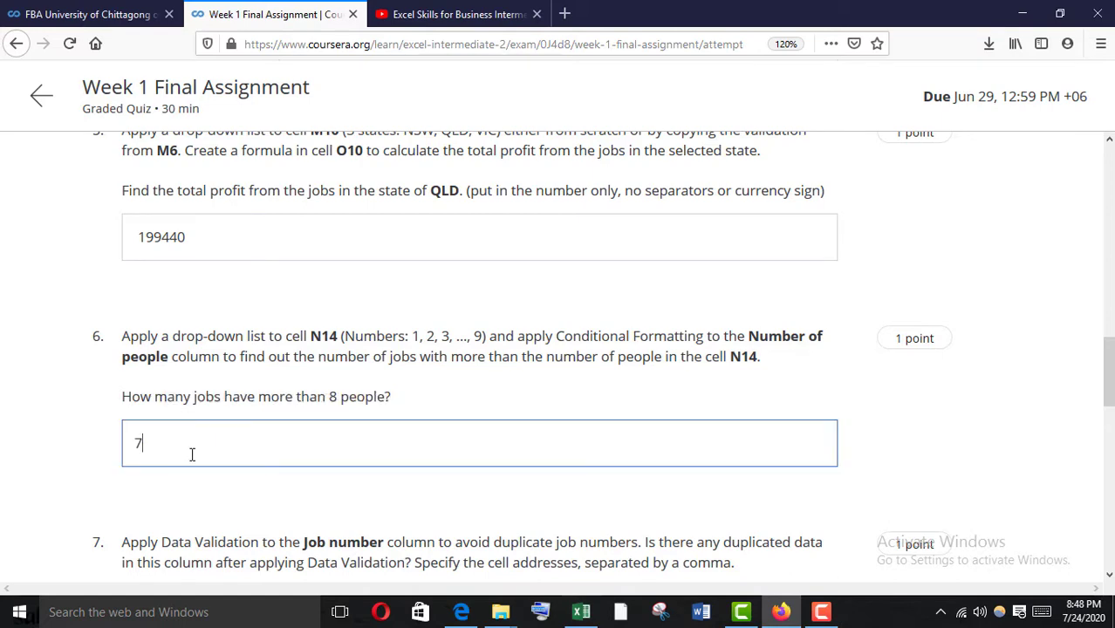
Switch to the Excel workbook and clear the color filter from the jobs table
{"action": "left_click", "coordinate": [581, 611]}
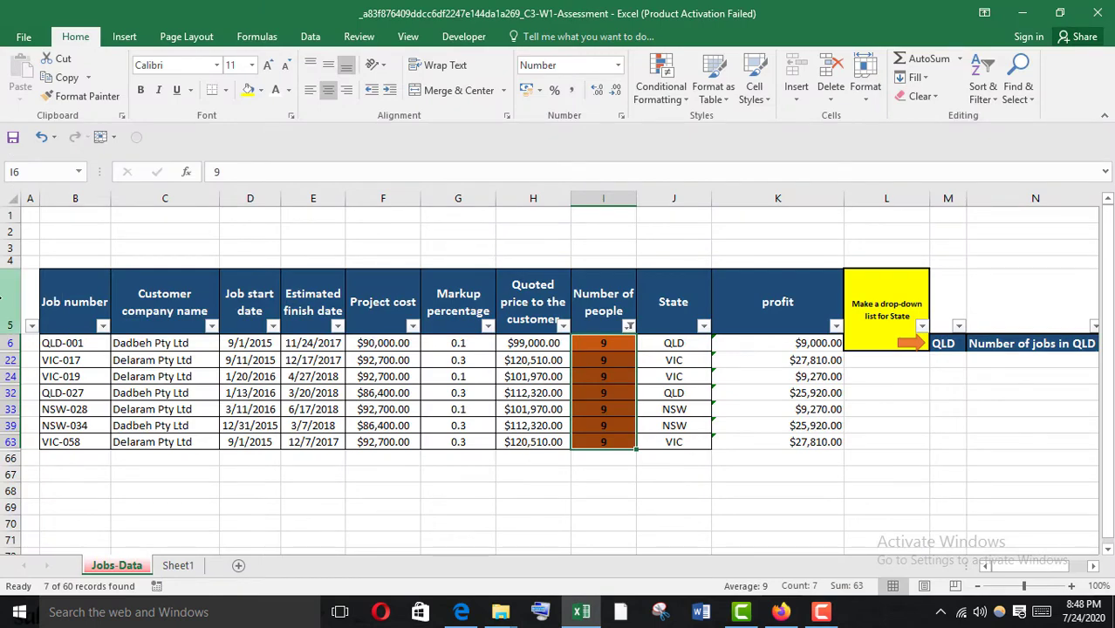
{"action": "left_click", "coordinate": [7, 295]}
{"action": "left_click", "coordinate": [983, 87]}
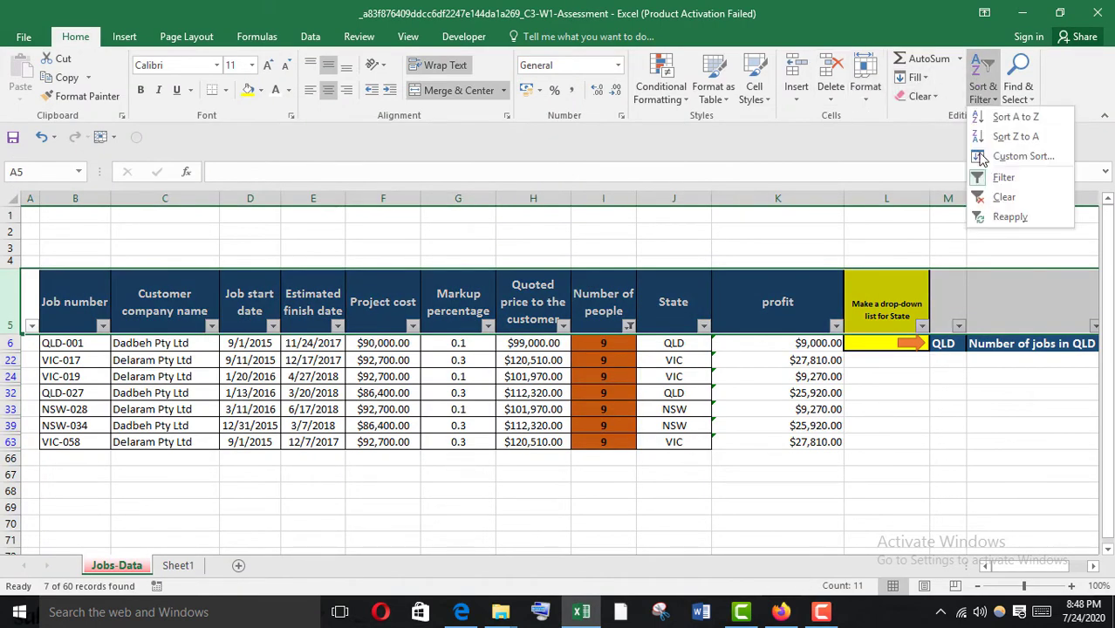
{"action": "left_click", "coordinate": [980, 194]}
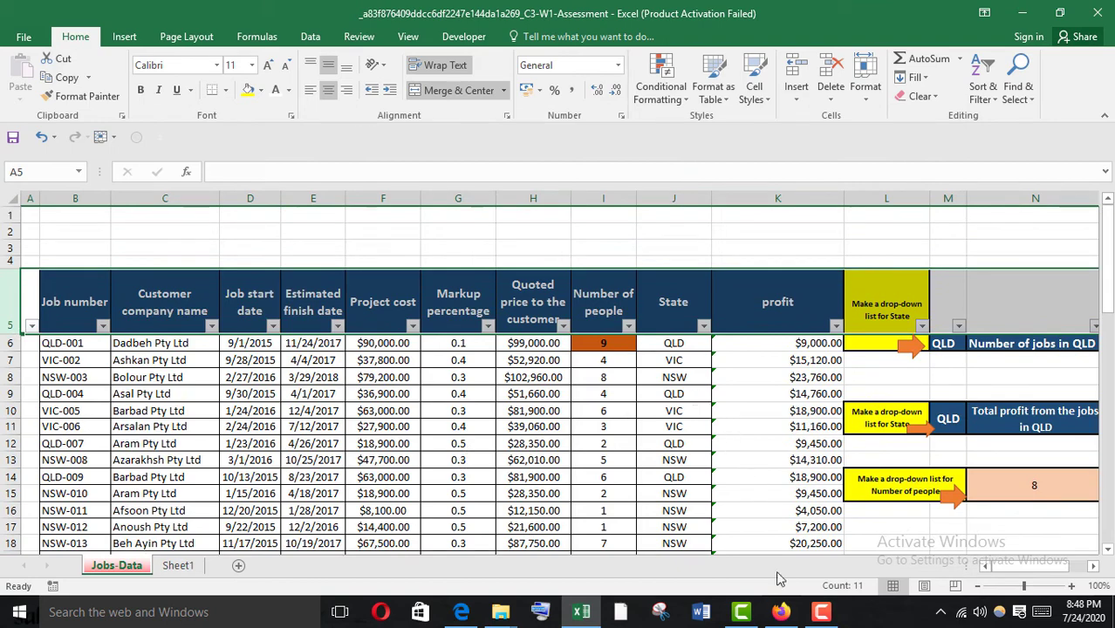
Switch to Firefox and read question 7 about applying Data Validation to the Job number column
{"action": "left_click", "coordinate": [781, 612]}
{"action": "scroll", "coordinate": [168, 312], "scroll_direction": "down", "scroll_amount": 2}
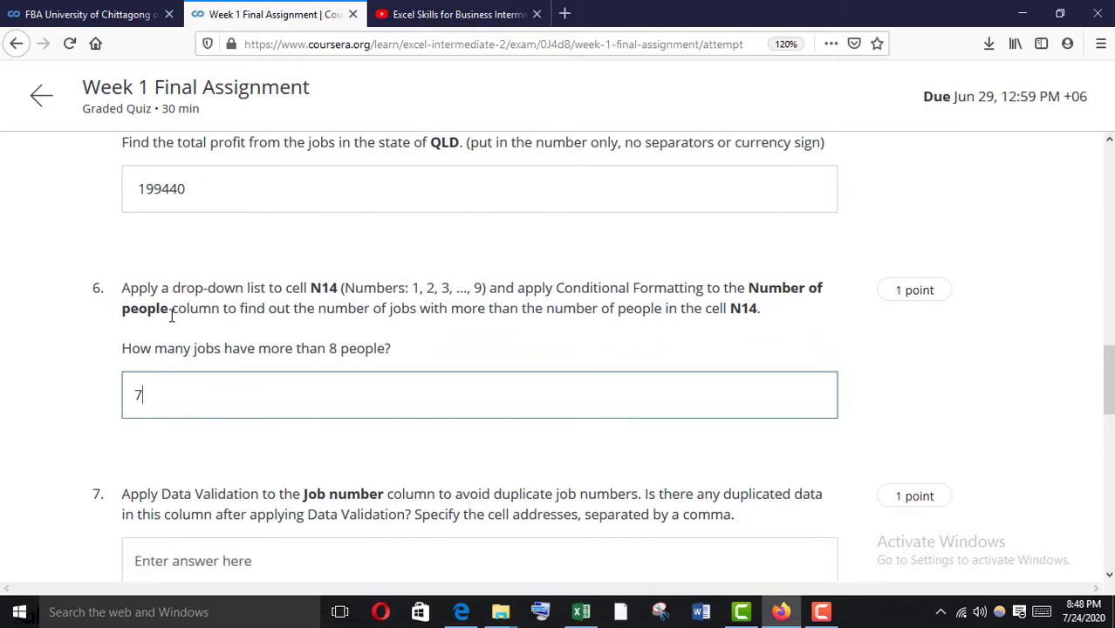
{"action": "scroll", "coordinate": [199, 410], "scroll_direction": "down", "scroll_amount": 2}
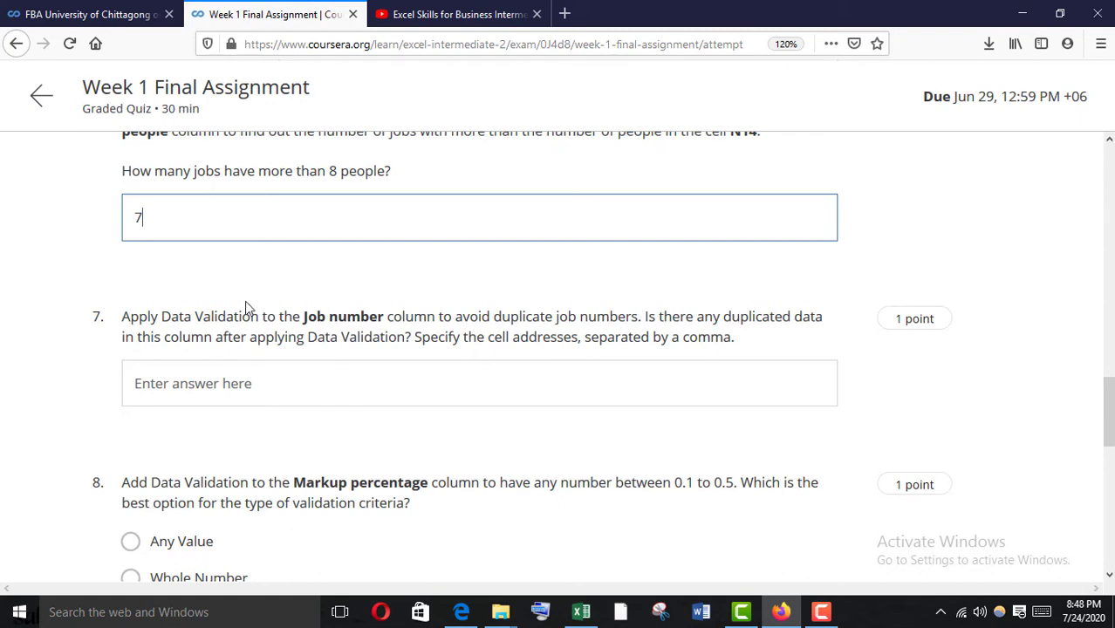
{"action": "left_click_drag", "start_coordinate": [251, 317], "coordinate": [430, 338]}
{"action": "mouse_move", "coordinate": [582, 612]}
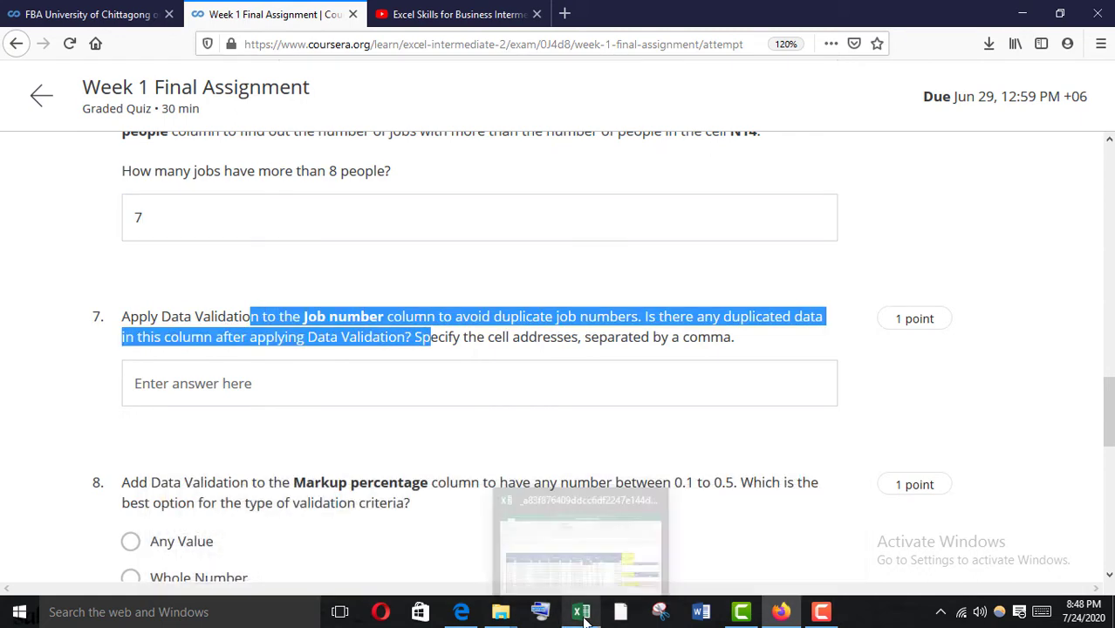
Switch to the Excel workbook and turn off the filter on header row 5 of the jobs table
{"action": "left_click", "coordinate": [547, 519]}
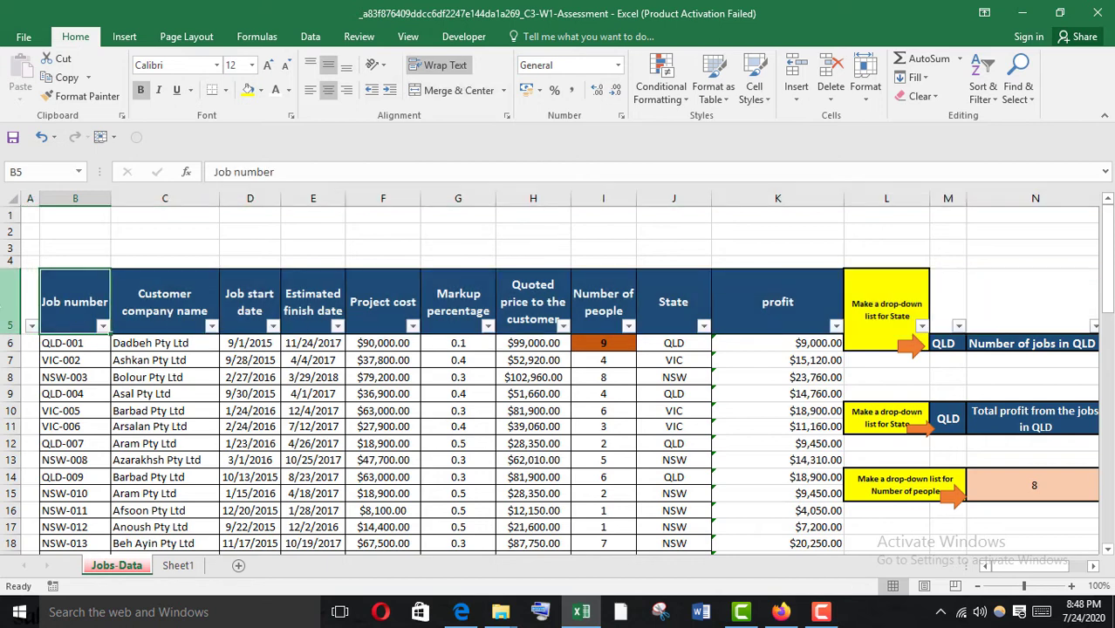
{"action": "left_click", "coordinate": [983, 92]}
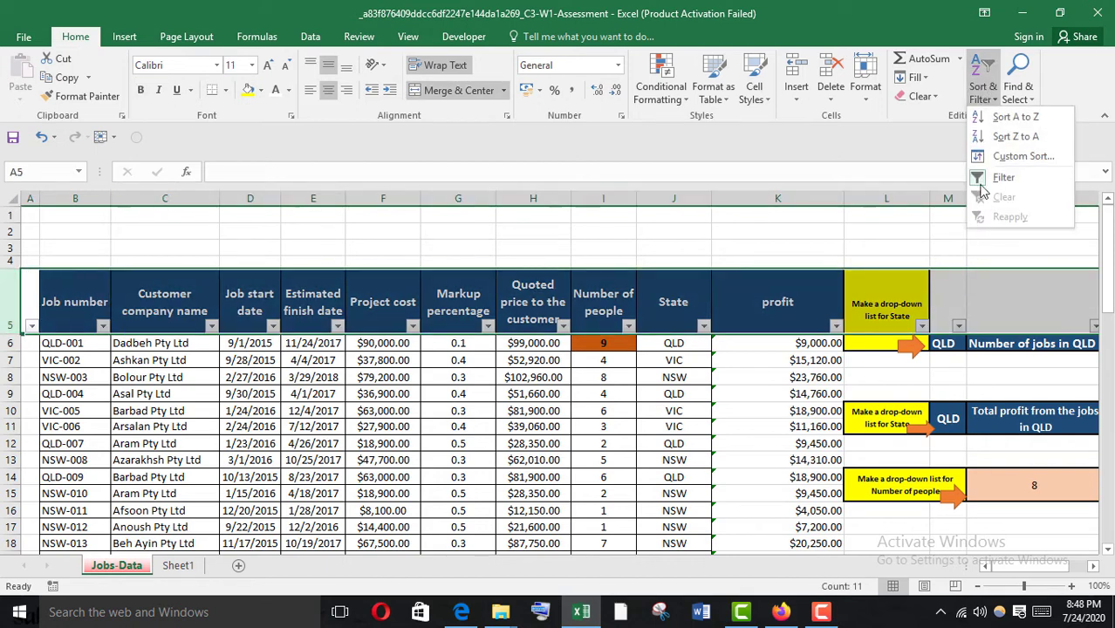
{"action": "left_click", "coordinate": [999, 179]}
Select all job numbers in B6:B65 and start a Data Validation rule for them with Custom as the allowed criteria
{"action": "left_click", "coordinate": [70, 293]}
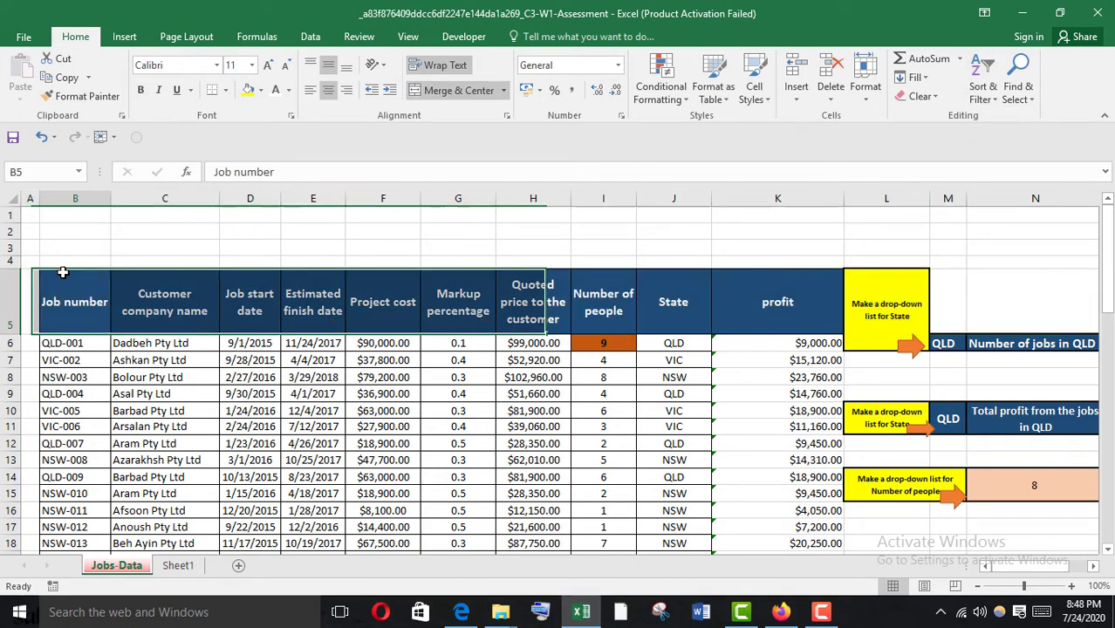
{"action": "left_click", "coordinate": [62, 342]}
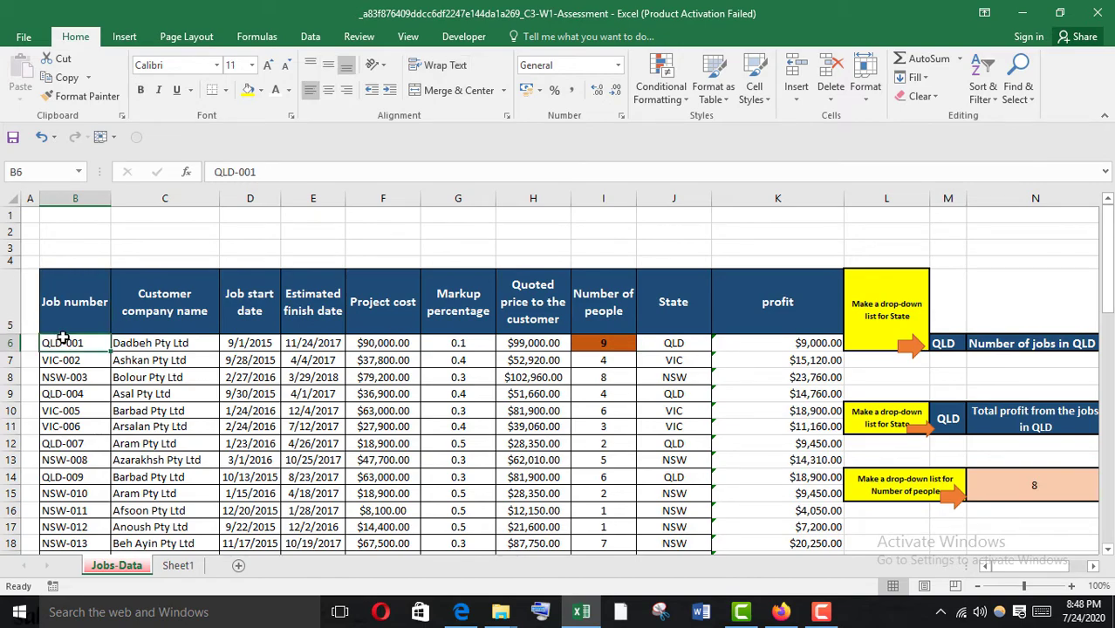
{"action": "key", "text": "ctrl+shift+Down"}
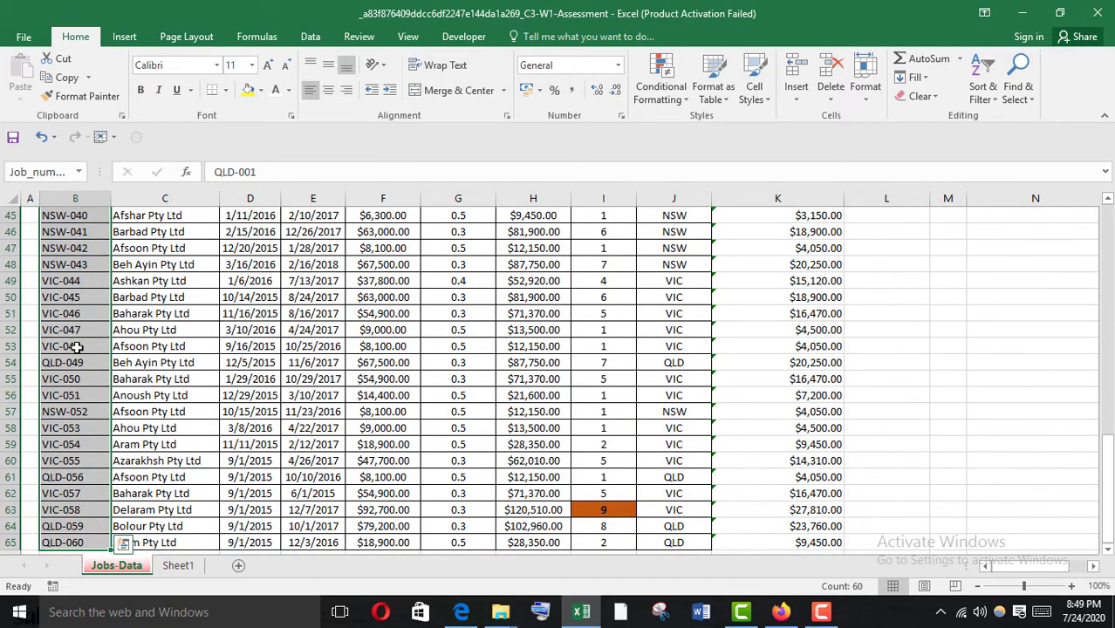
{"action": "scroll", "coordinate": [83, 348], "scroll_direction": "up", "scroll_amount": 10}
{"action": "scroll", "coordinate": [83, 348], "scroll_direction": "up", "scroll_amount": 4}
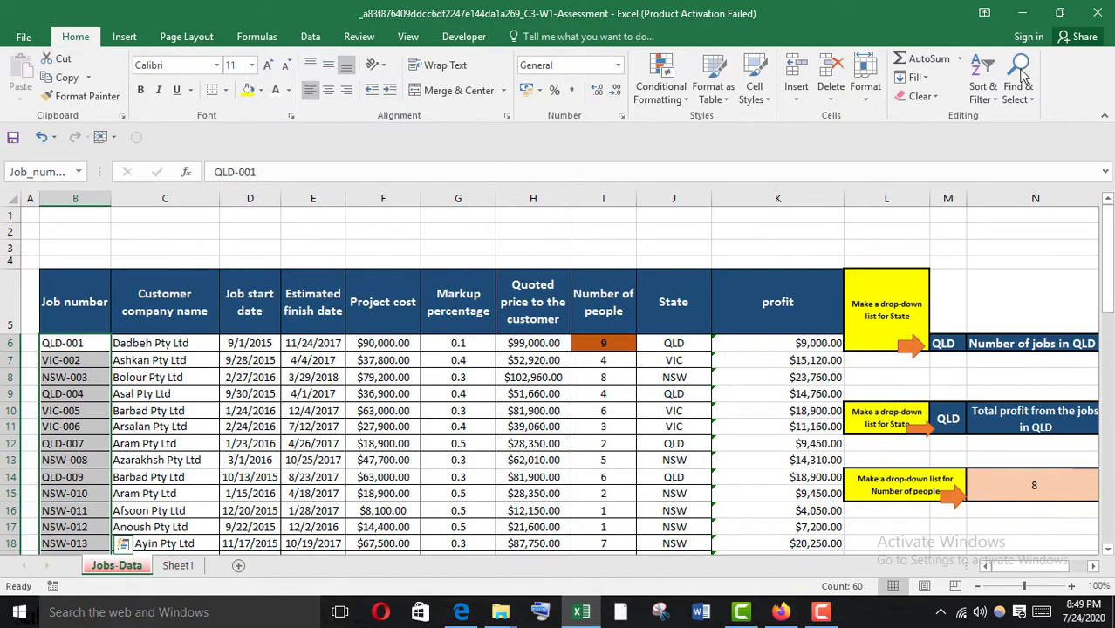
{"action": "left_click", "coordinate": [310, 36]}
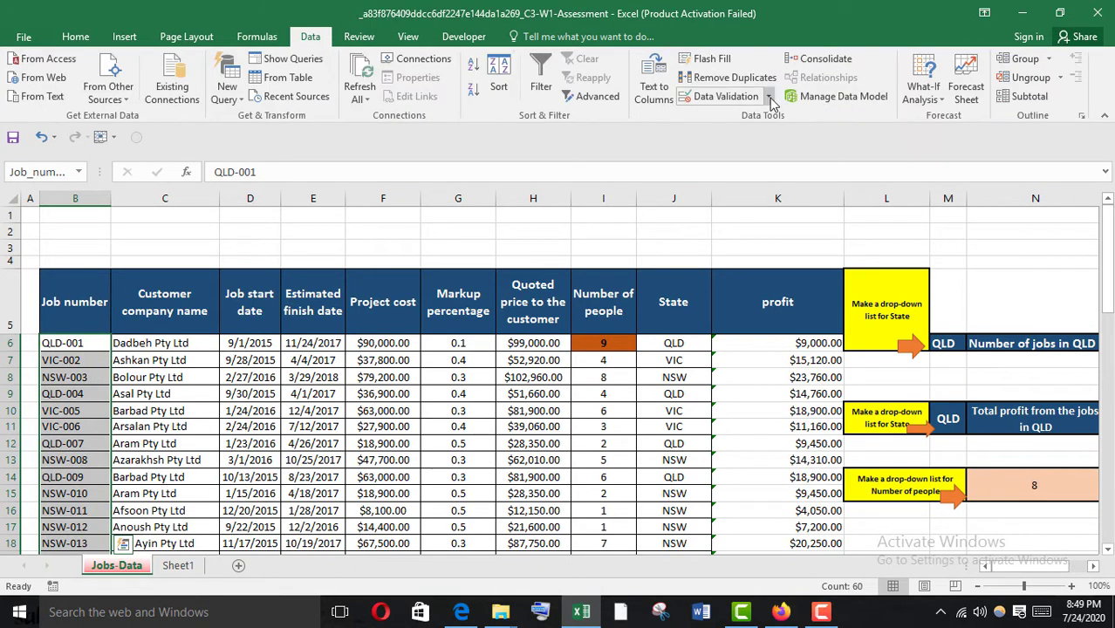
{"action": "left_click", "coordinate": [768, 97]}
{"action": "left_click", "coordinate": [733, 117]}
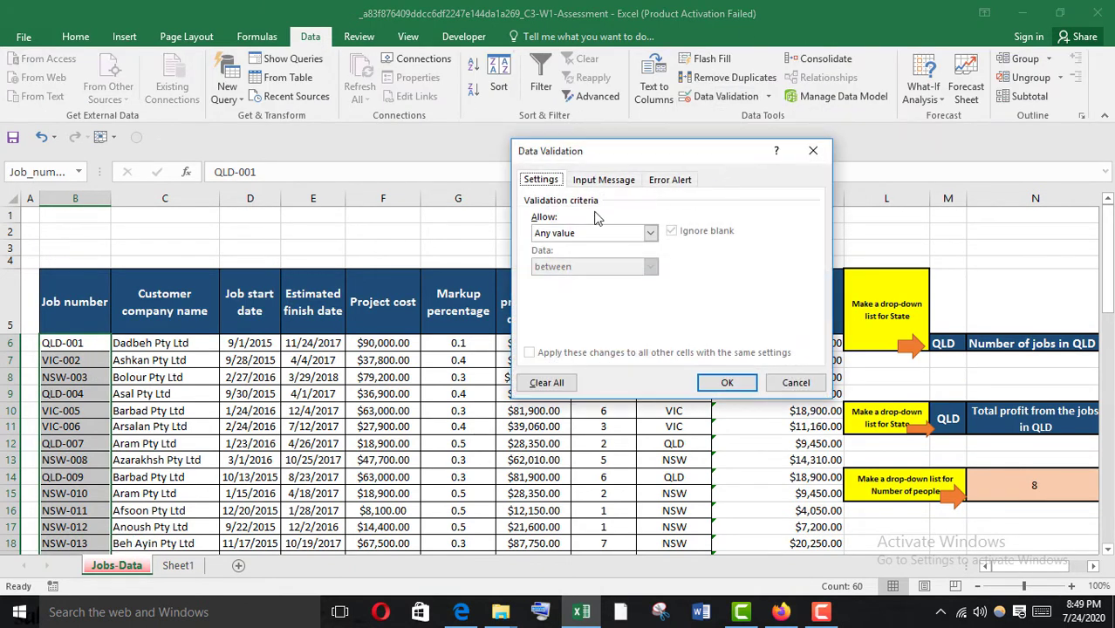
{"action": "left_click", "coordinate": [650, 233]}
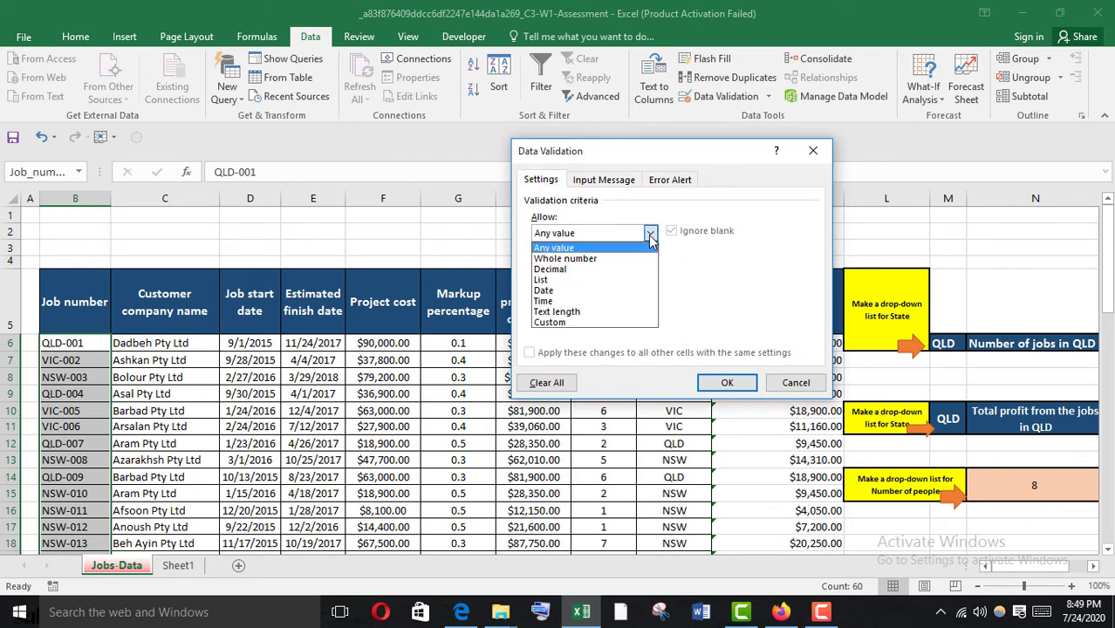
{"action": "left_click", "coordinate": [609, 323]}
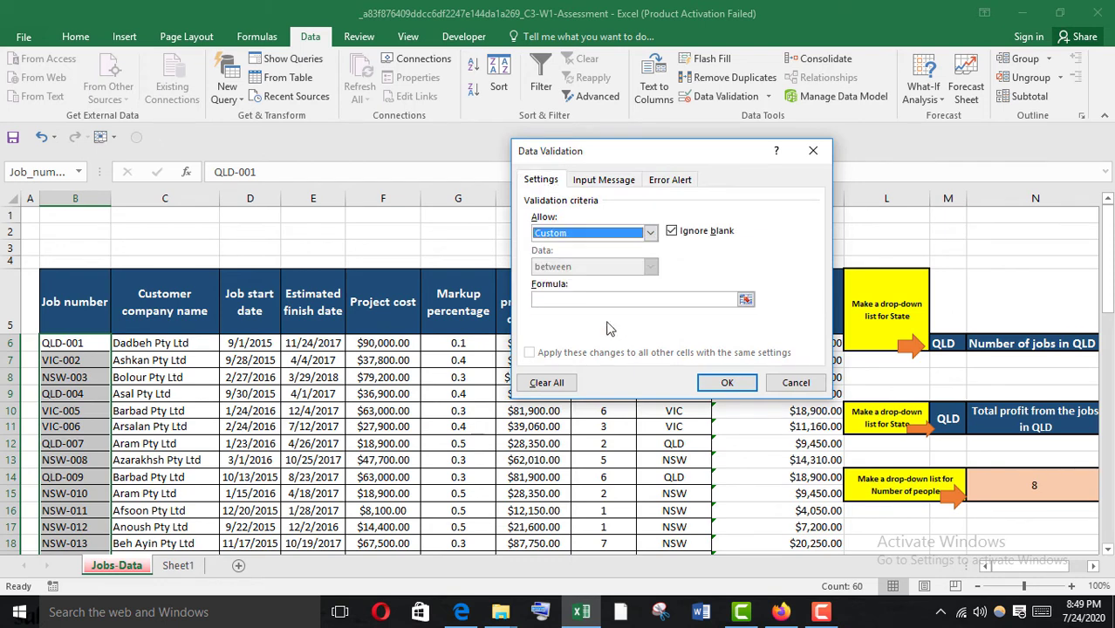
Enter the validation formula =countifs(job_number,B6)<=1 and apply the rule to the job numbers
{"action": "key", "text": "alt"}
{"action": "left_click", "coordinate": [559, 301]}
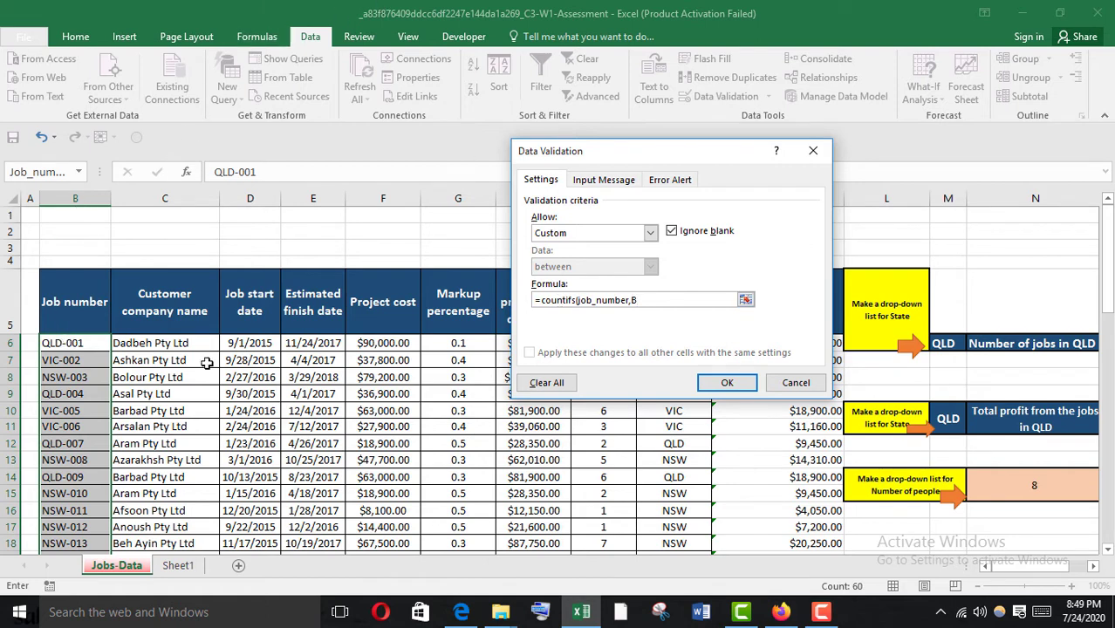
{"action": "key", "text": "BackSpace"}
{"action": "left_click", "coordinate": [89, 344]}
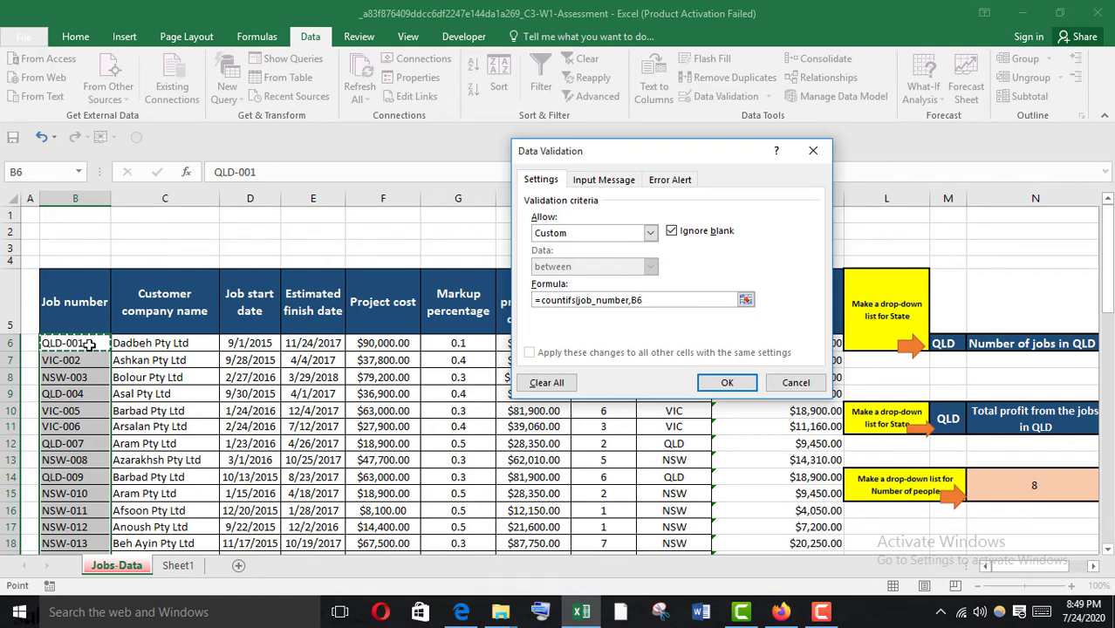
{"action": "type", "text": ")<=1"}
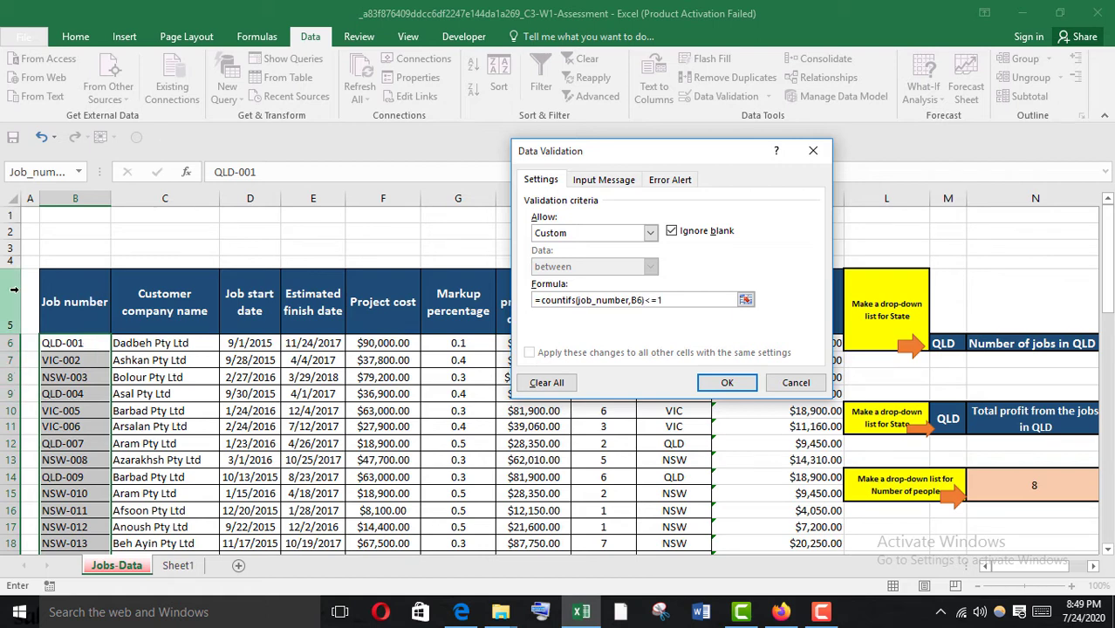
{"action": "left_click", "coordinate": [714, 387]}
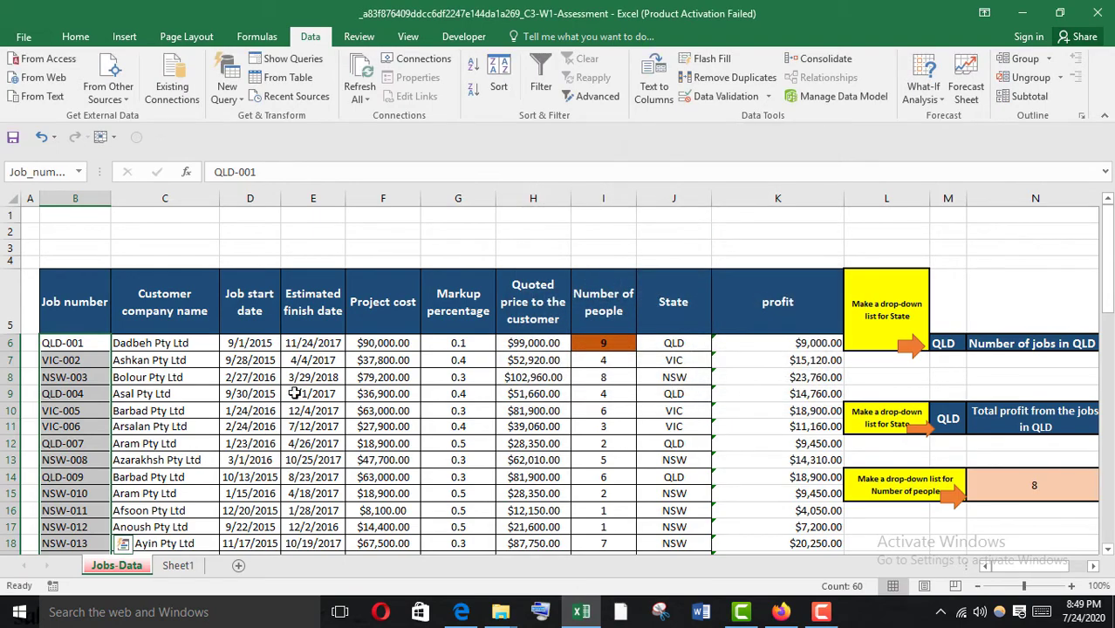
Circle the invalid data on the Jobs-Data sheet and look through the Job number column for circled cells
{"action": "scroll", "coordinate": [173, 435], "scroll_direction": "down", "scroll_amount": 6}
{"action": "scroll", "coordinate": [116, 424], "scroll_direction": "down", "scroll_amount": 1}
{"action": "scroll", "coordinate": [116, 424], "scroll_direction": "up", "scroll_amount": 7}
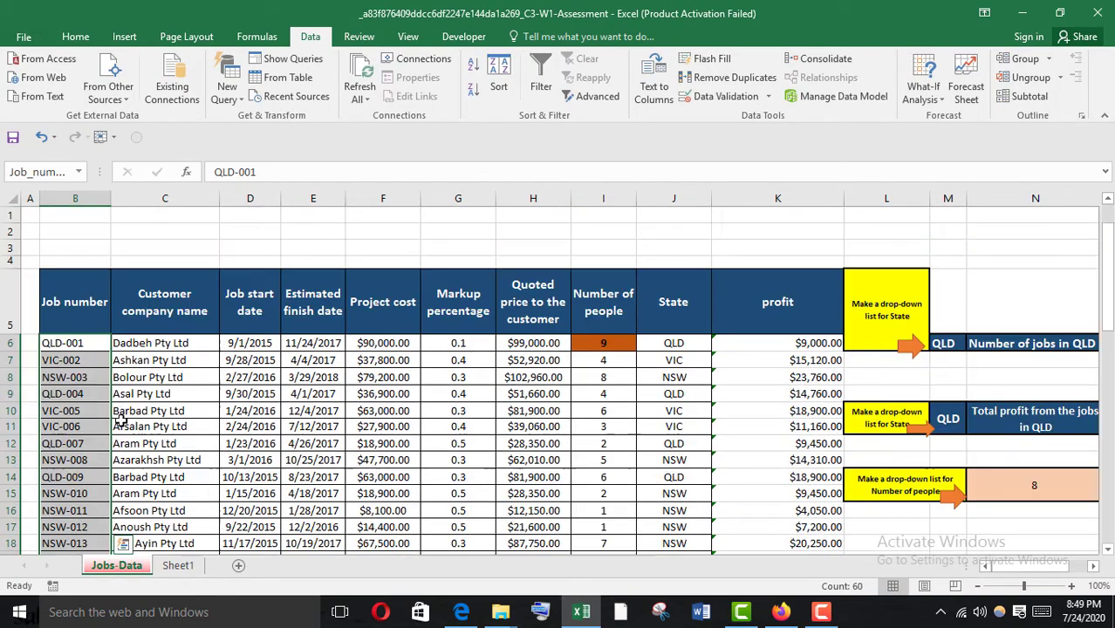
{"action": "left_click", "coordinate": [769, 97]}
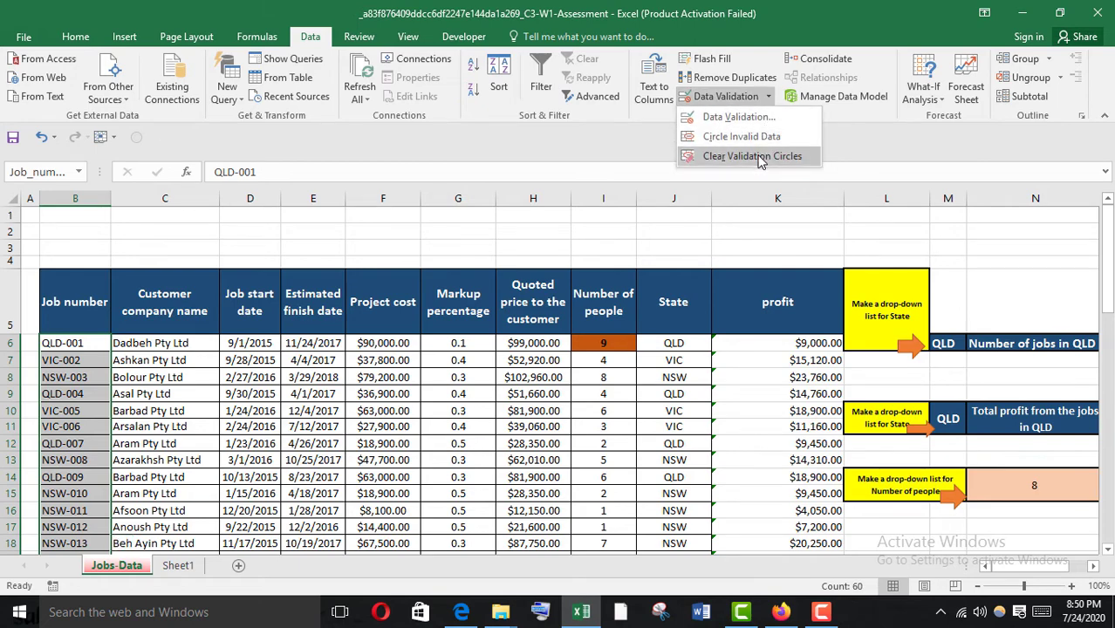
{"action": "left_click", "coordinate": [753, 140]}
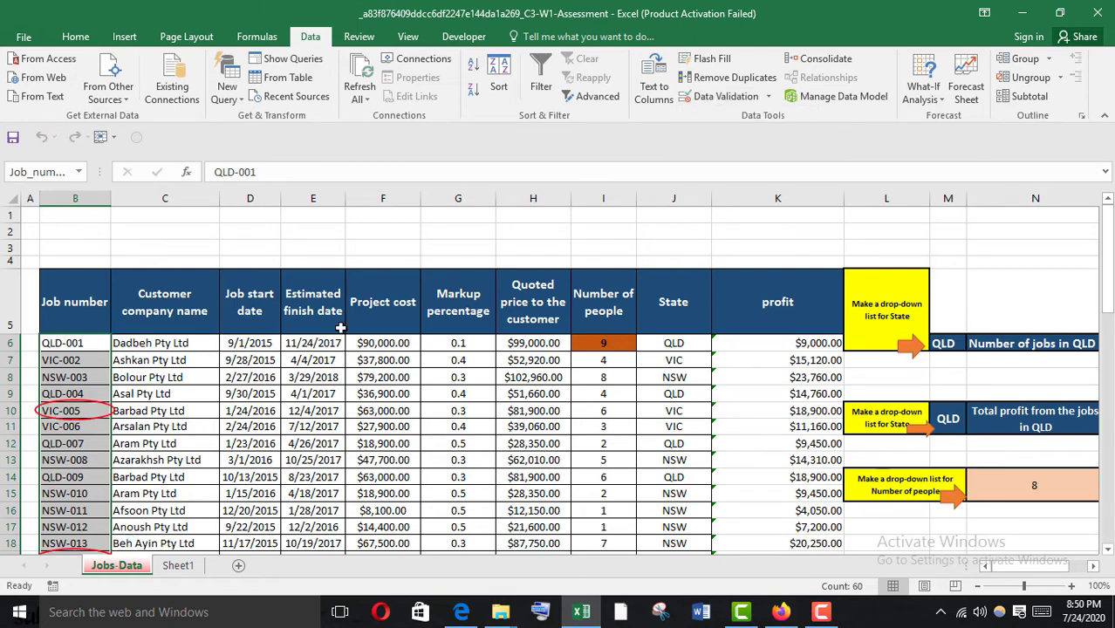
{"action": "scroll", "coordinate": [9, 494], "scroll_direction": "down", "scroll_amount": 1}
{"action": "scroll", "coordinate": [66, 358], "scroll_direction": "down", "scroll_amount": 13}
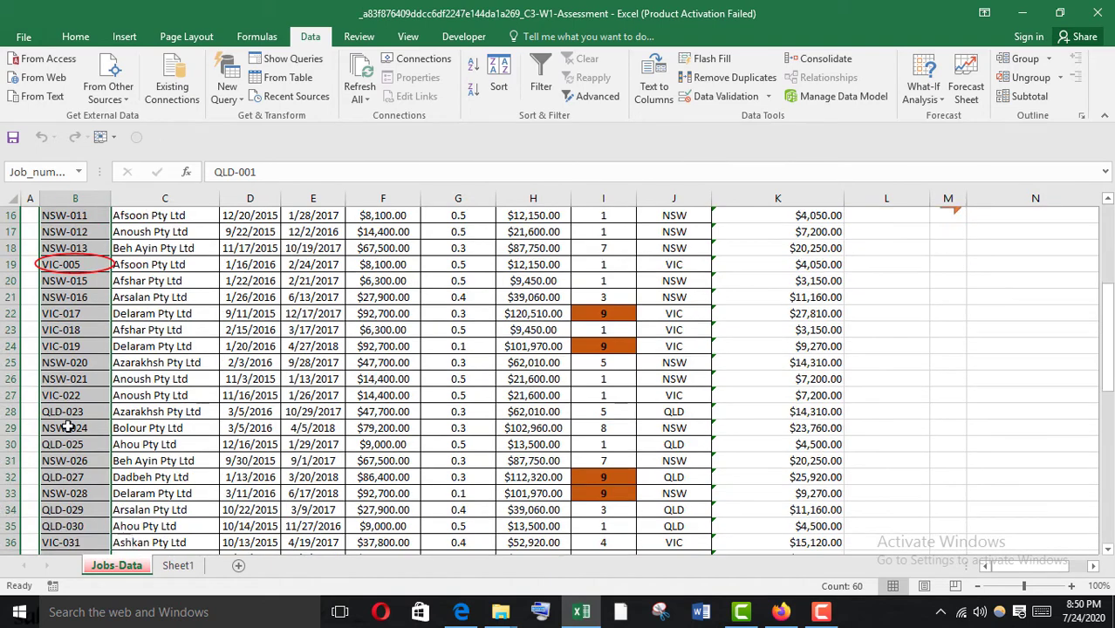
{"action": "scroll", "coordinate": [68, 428], "scroll_direction": "up", "scroll_amount": 13}
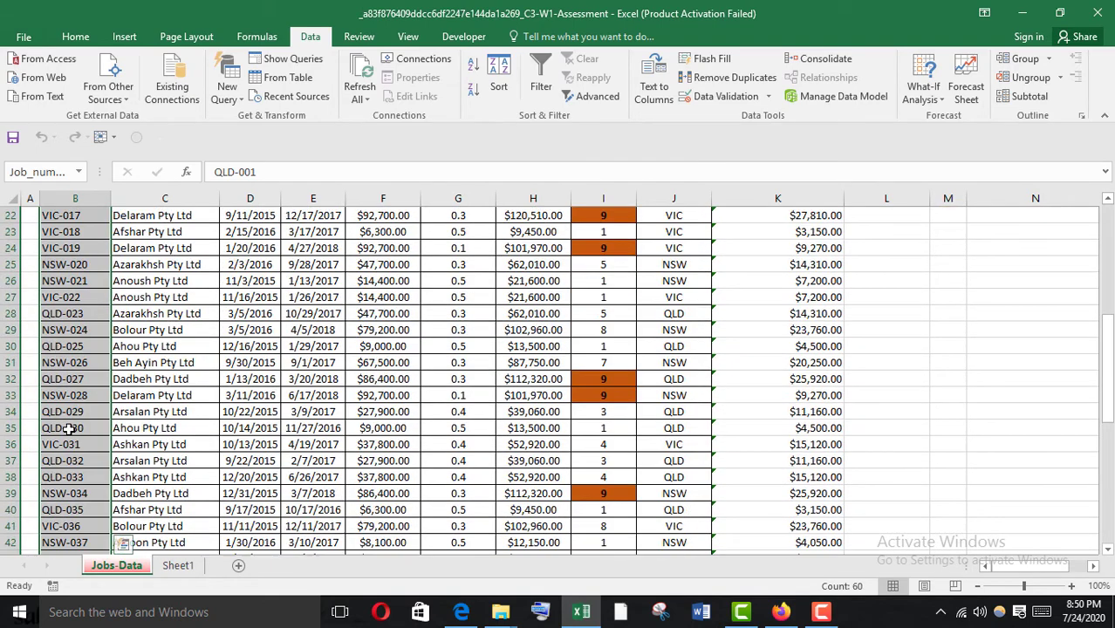
{"action": "scroll", "coordinate": [66, 392], "scroll_direction": "down", "scroll_amount": 1}
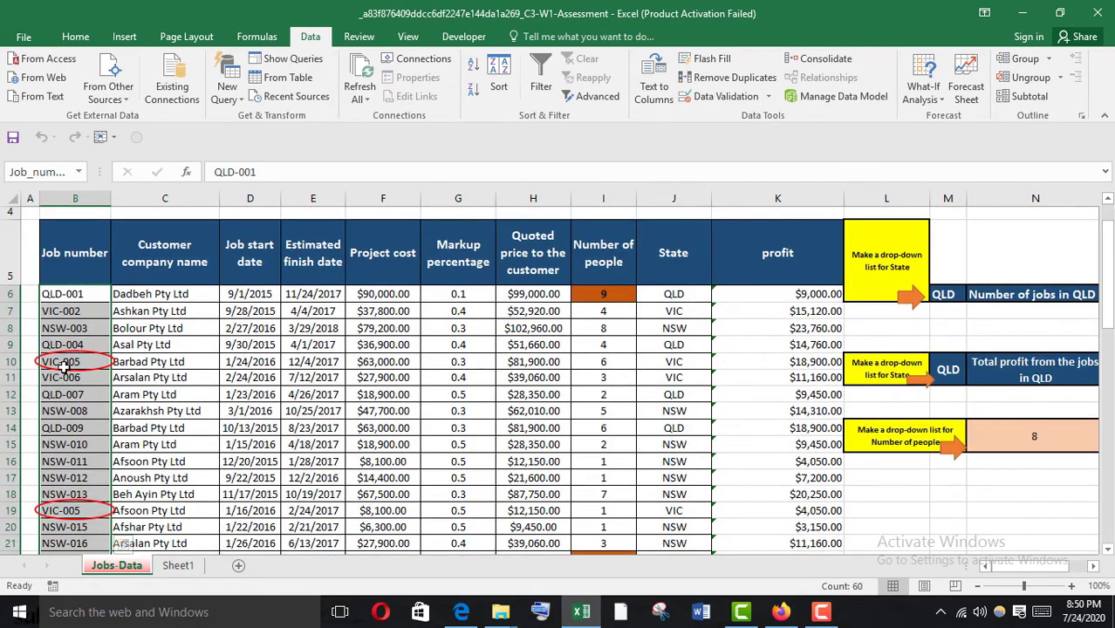
Switch to Firefox and reread the answer format requested in question 7
{"action": "left_click", "coordinate": [768, 579]}
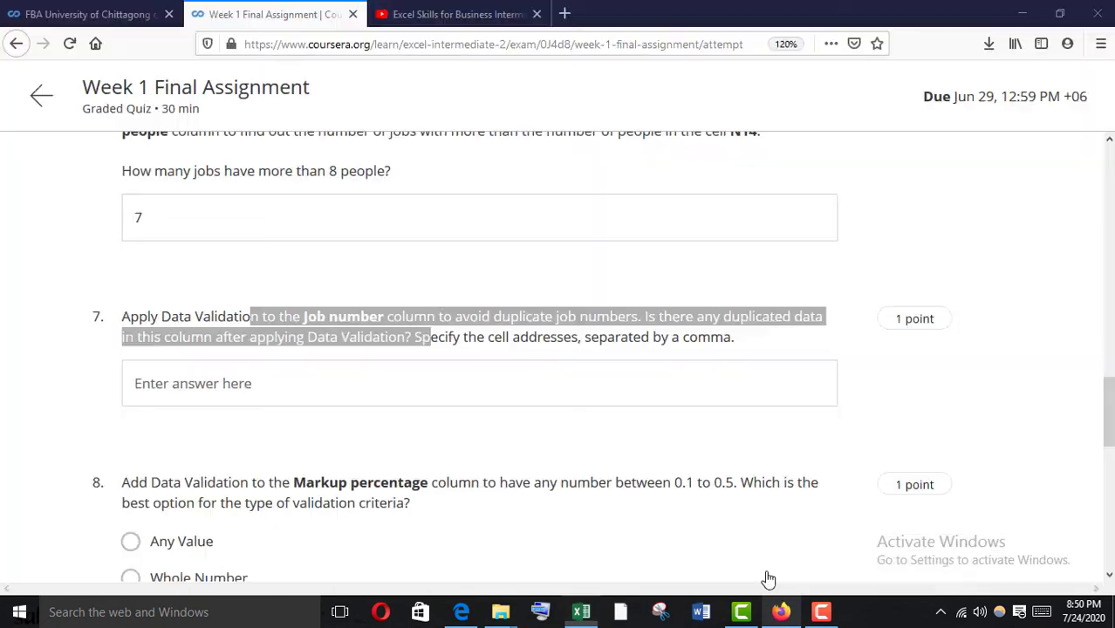
{"action": "left_click", "coordinate": [434, 344]}
{"action": "left_click_drag", "start_coordinate": [423, 337], "coordinate": [682, 338]}
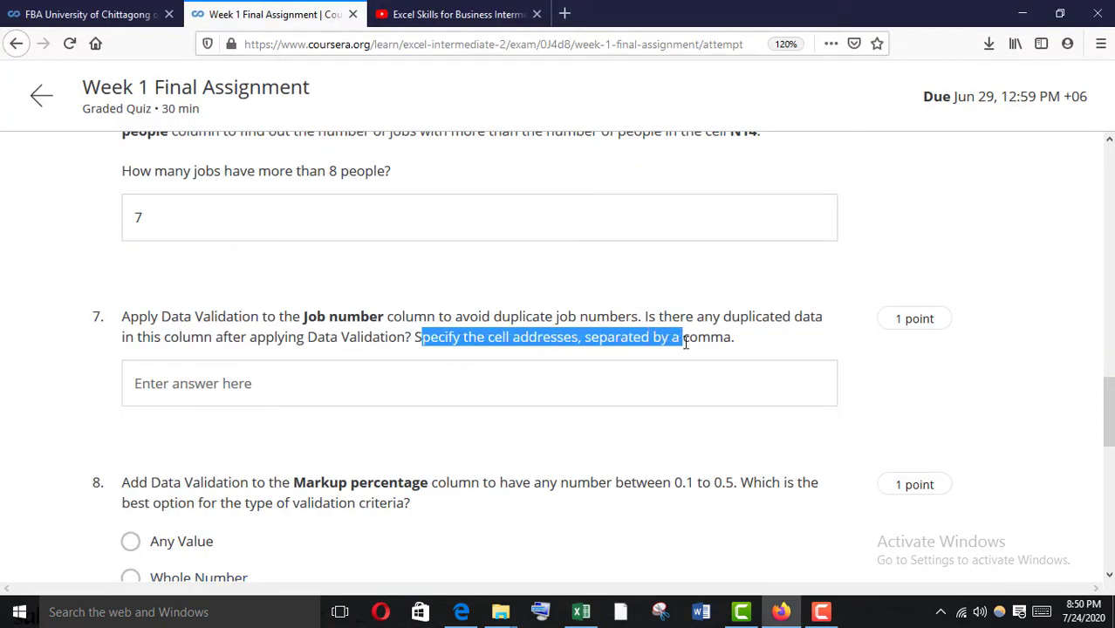
Switch to the Excel workbook and select each circled VIC-005 cell to read its address
{"action": "mouse_move", "coordinate": [572, 616]}
{"action": "left_click", "coordinate": [573, 557]}
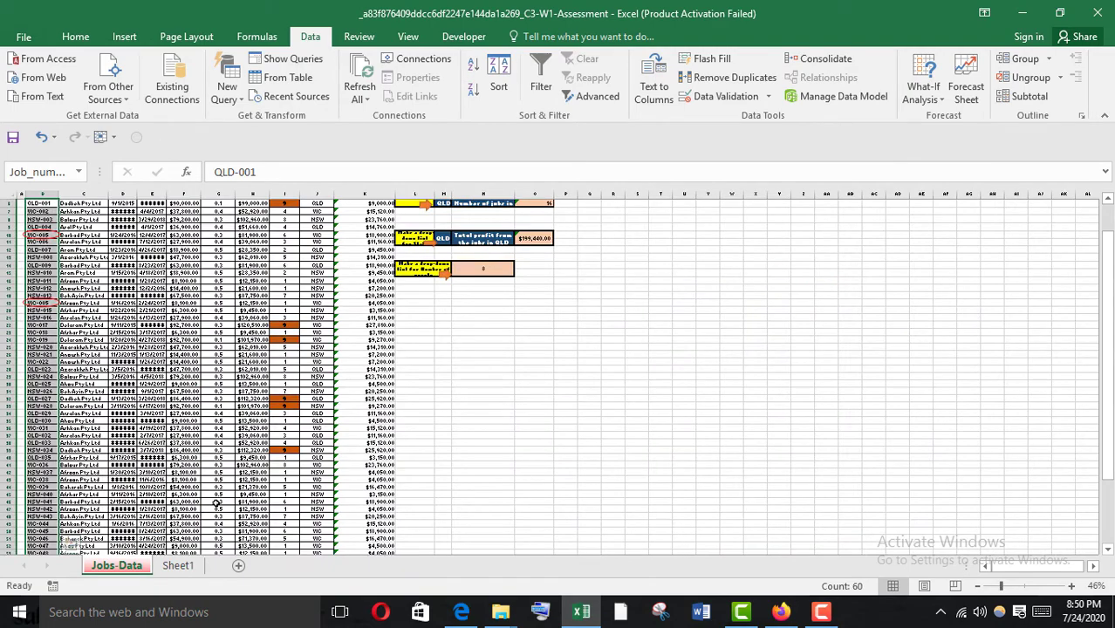
{"action": "scroll", "coordinate": [217, 504], "scroll_direction": "up", "scroll_amount": 3}
{"action": "scroll", "coordinate": [216, 504], "scroll_direction": "up", "scroll_amount": 1}
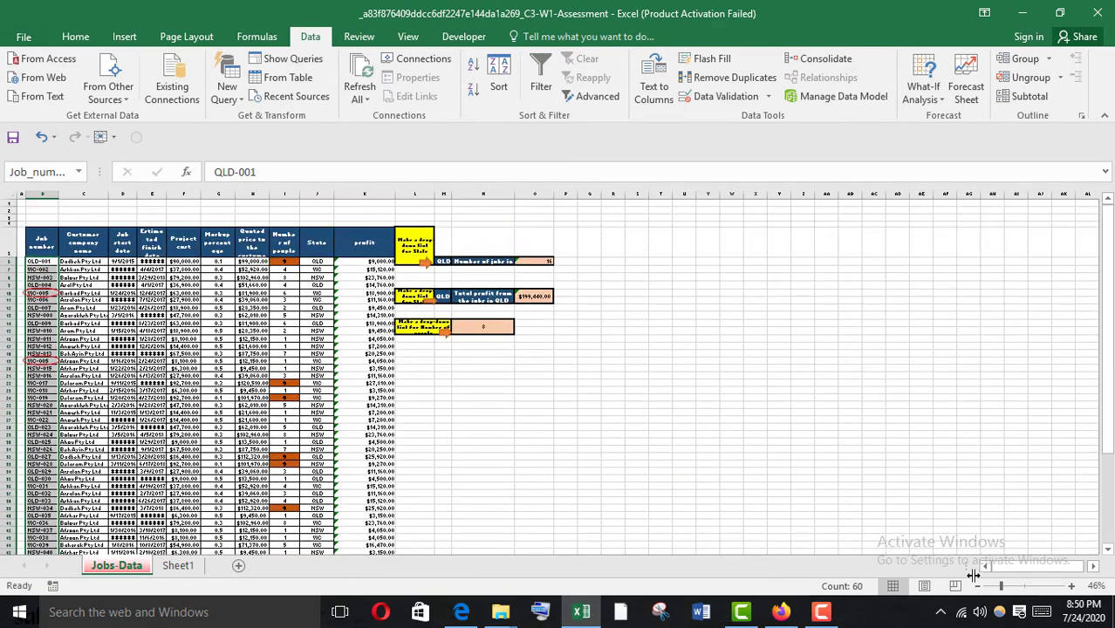
{"action": "scroll", "coordinate": [521, 532], "scroll_direction": "up", "scroll_amount": 3}
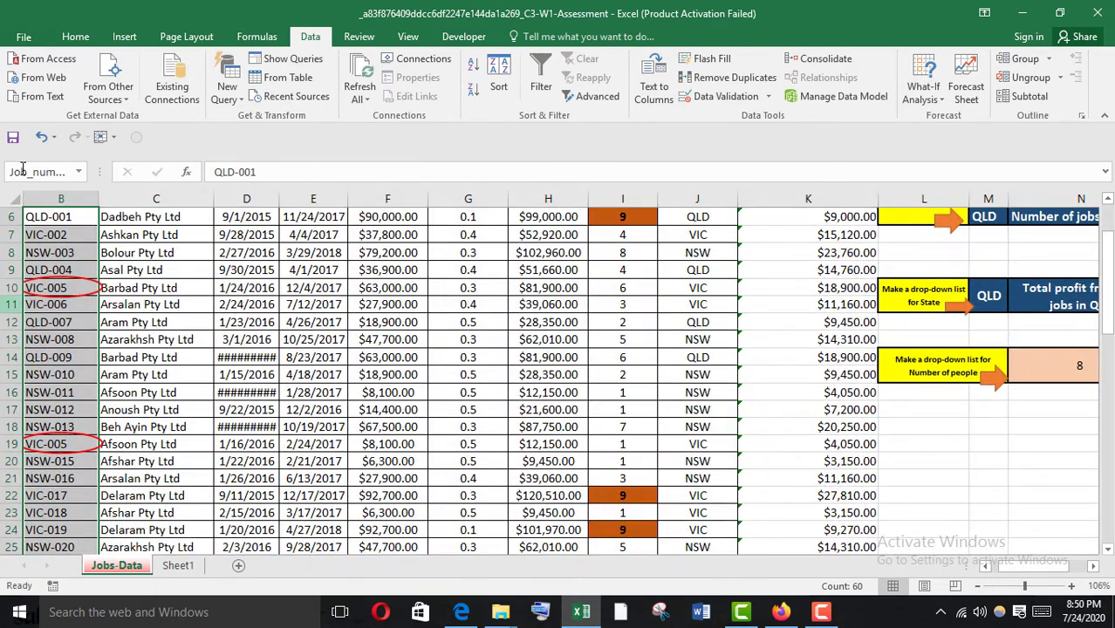
{"action": "left_click", "coordinate": [48, 295]}
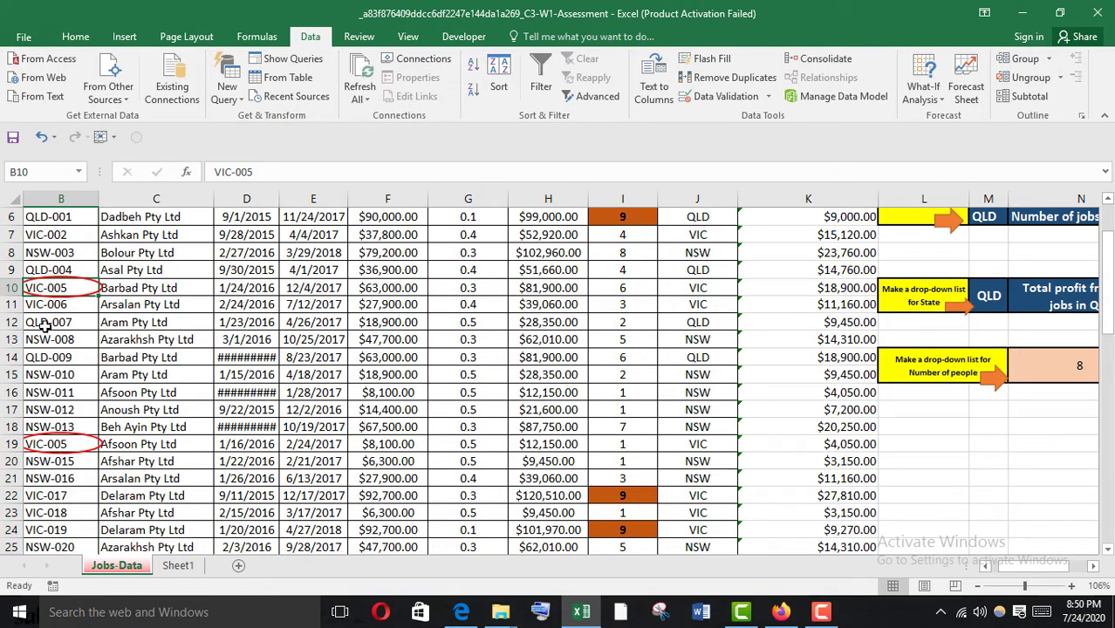
{"action": "left_click", "coordinate": [49, 445]}
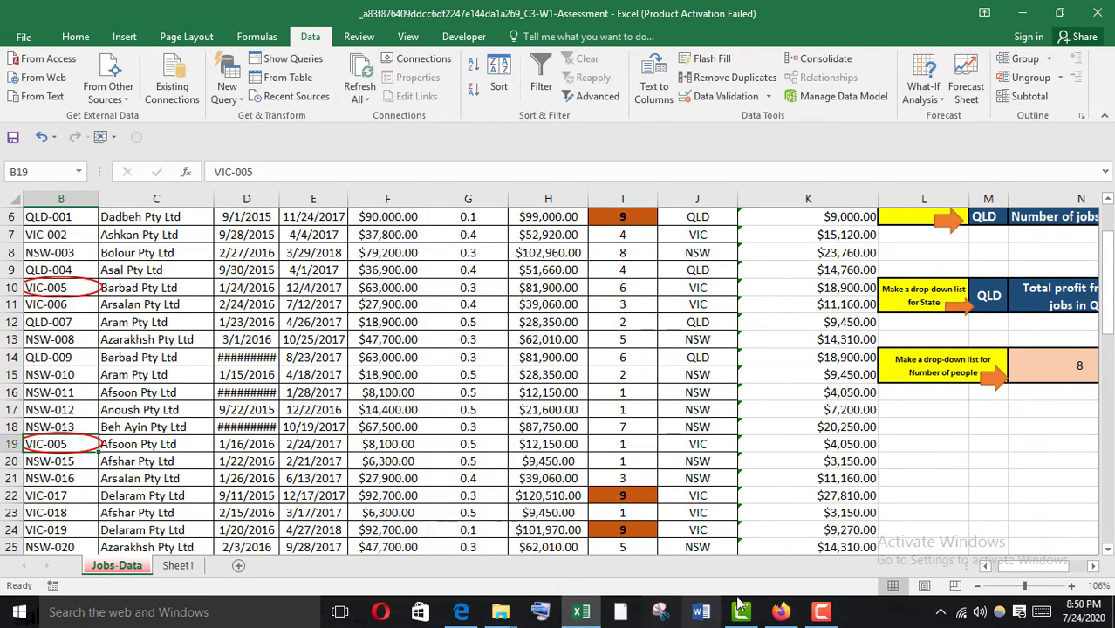
Switch to Firefox and enter B10,B19 as the answer to question 7
{"action": "left_click", "coordinate": [775, 604]}
{"action": "left_click", "coordinate": [145, 395]}
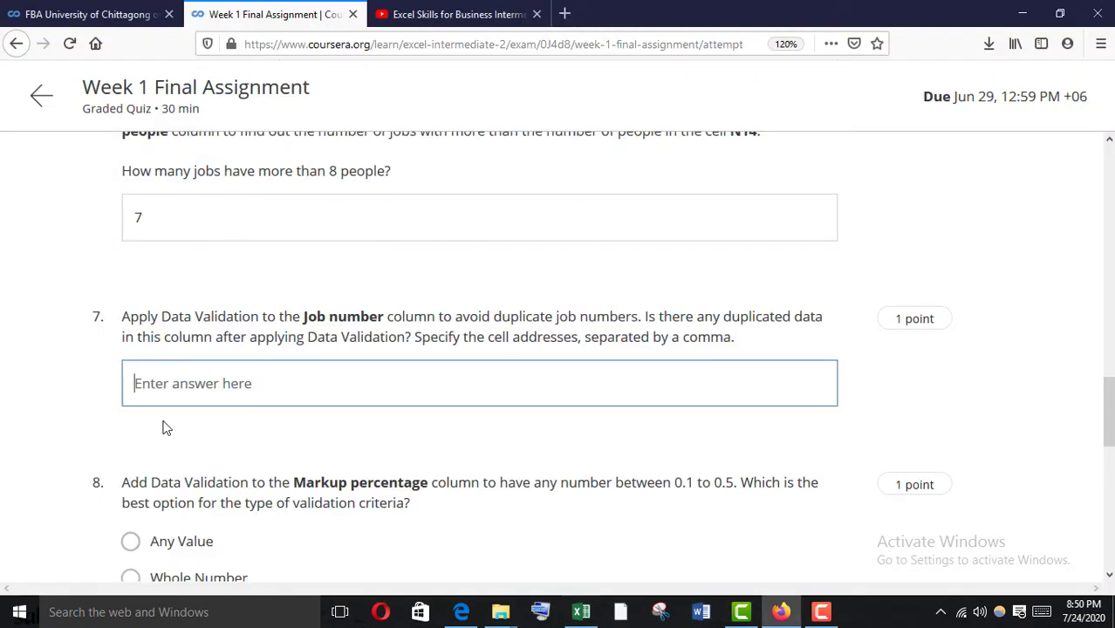
{"action": "type", "text": "B10,B19"}
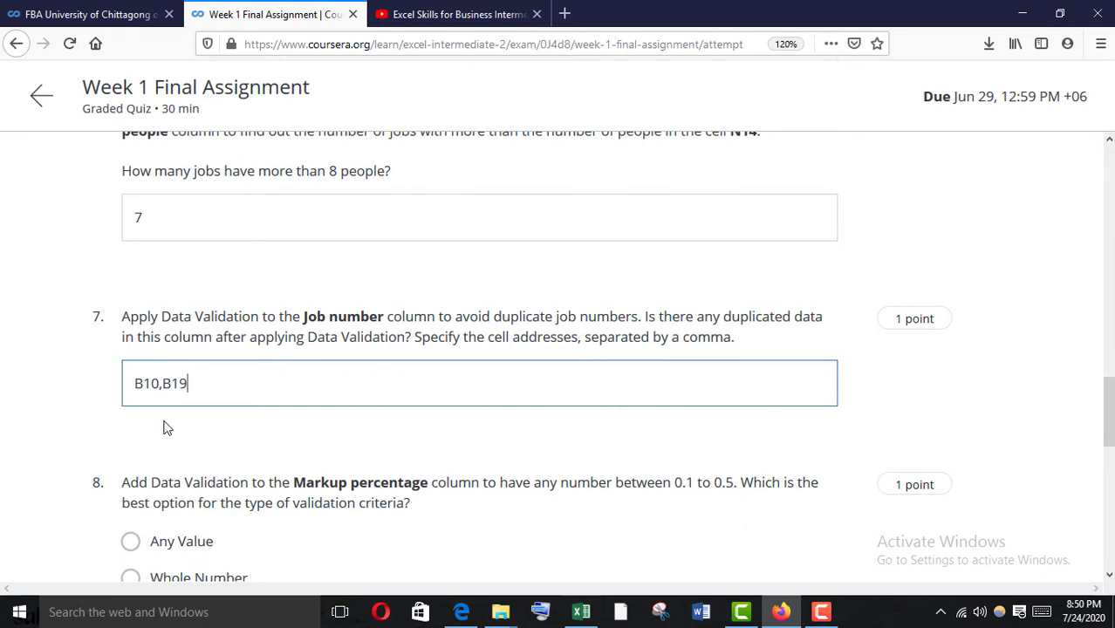
Read question 8 about adding Data Validation to the Markup percentage column
{"action": "scroll", "coordinate": [624, 372], "scroll_direction": "down", "scroll_amount": 4}
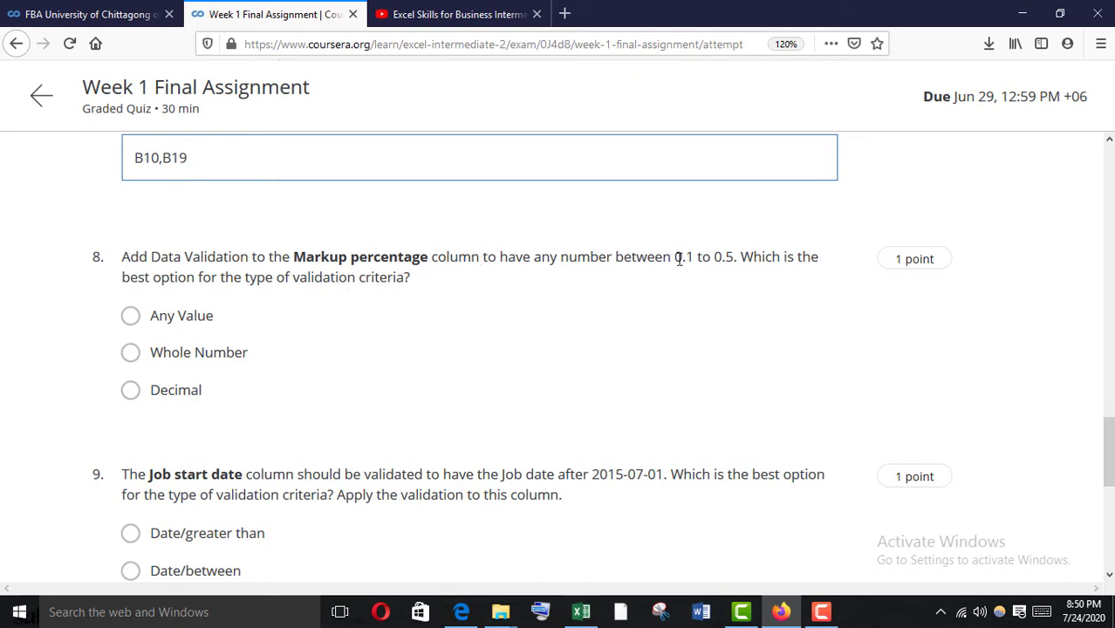
{"action": "left_click_drag", "start_coordinate": [677, 258], "coordinate": [743, 258]}
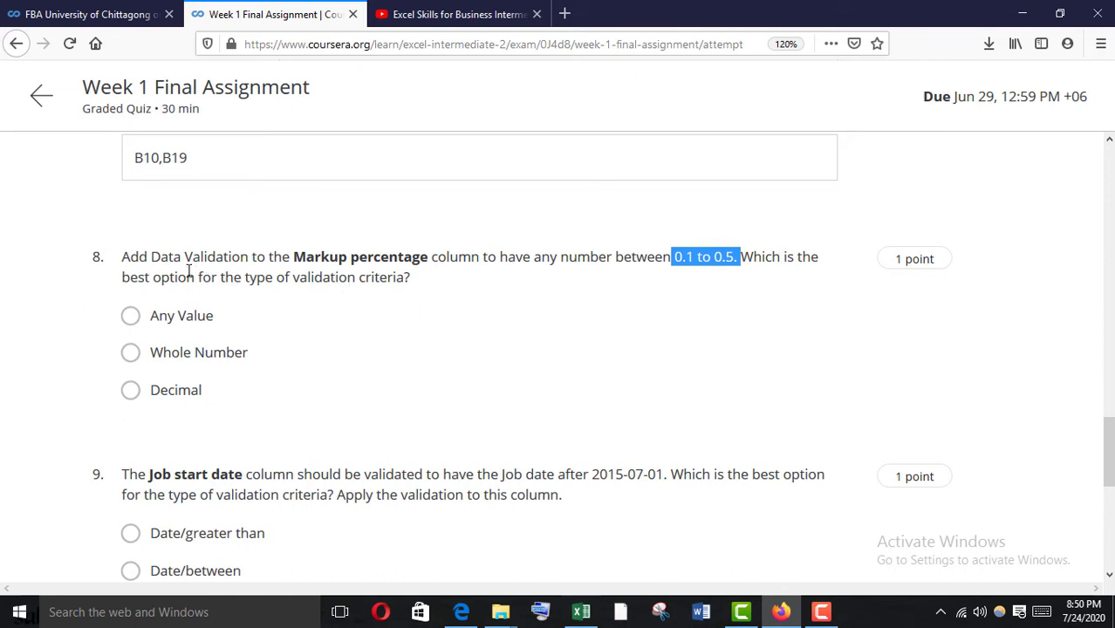
{"action": "left_click_drag", "start_coordinate": [274, 258], "coordinate": [438, 258]}
Switch to the Excel workbook and select the Markup percentage values from G6 down to G65
{"action": "mouse_move", "coordinate": [581, 611]}
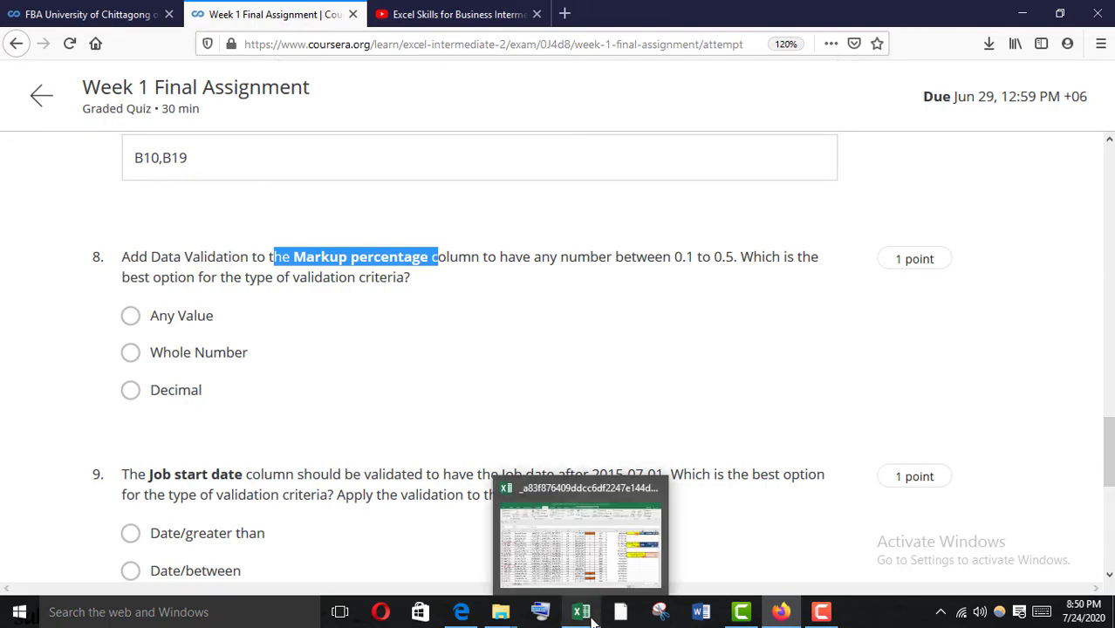
{"action": "left_click", "coordinate": [586, 568]}
{"action": "scroll", "coordinate": [375, 365], "scroll_direction": "up", "scroll_amount": 2}
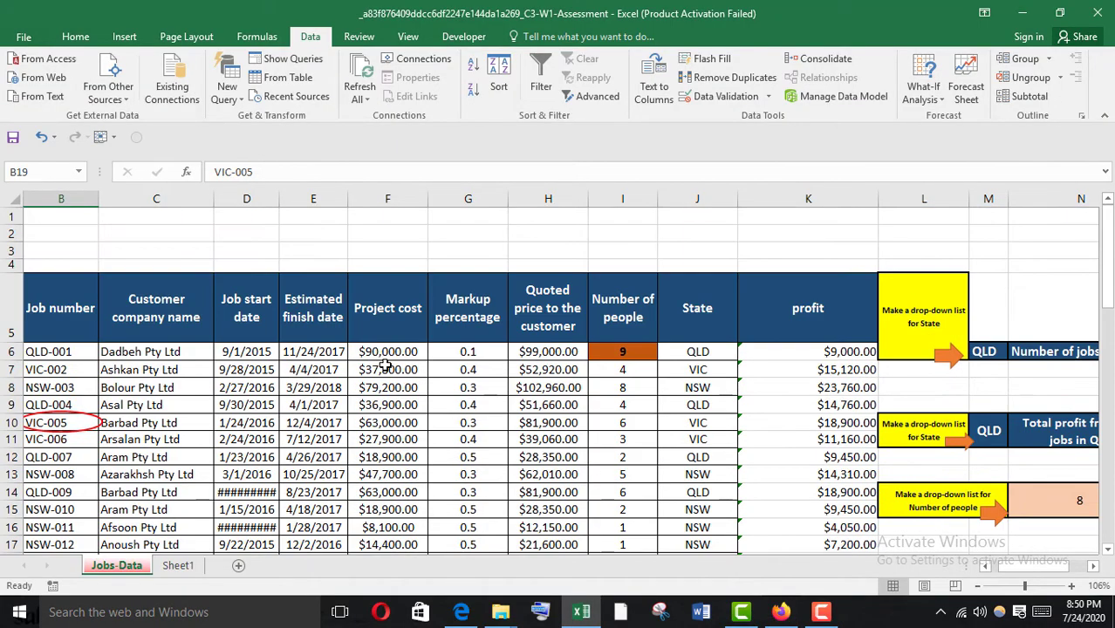
{"action": "left_click", "coordinate": [490, 351]}
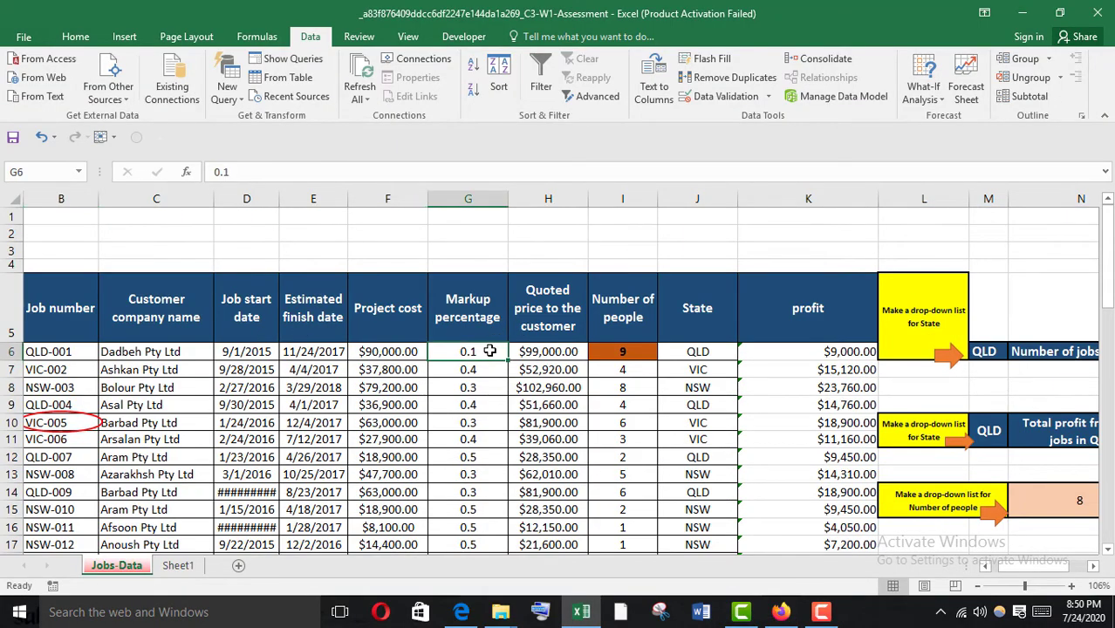
{"action": "key", "text": "ctrl+shift+Down"}
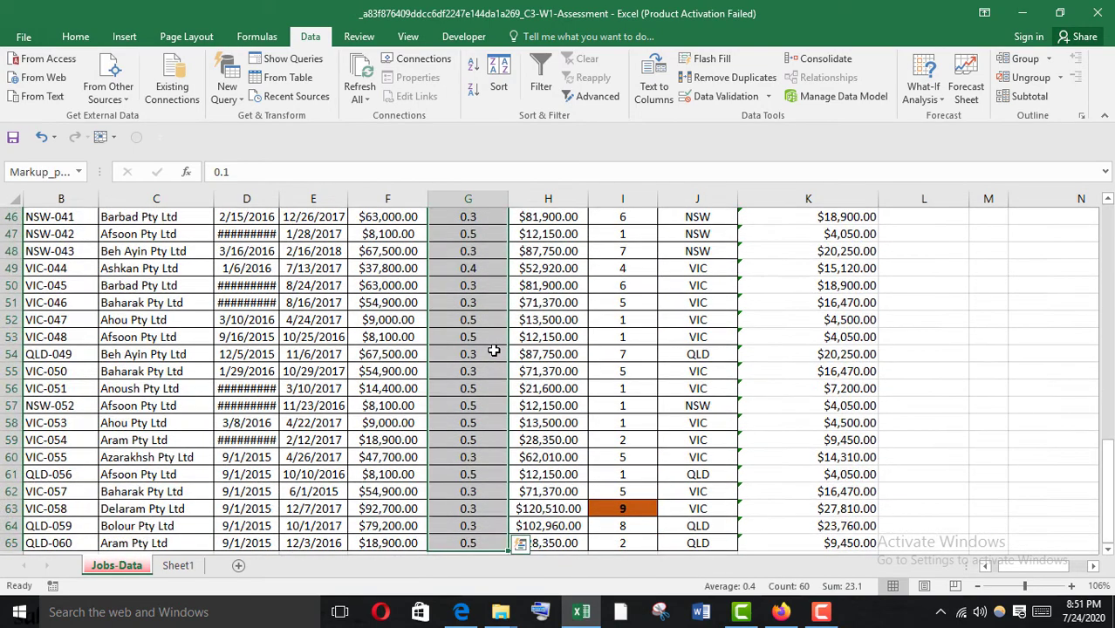
{"action": "scroll", "coordinate": [469, 341], "scroll_direction": "up", "scroll_amount": 10}
{"action": "scroll", "coordinate": [469, 340], "scroll_direction": "up", "scroll_amount": 4}
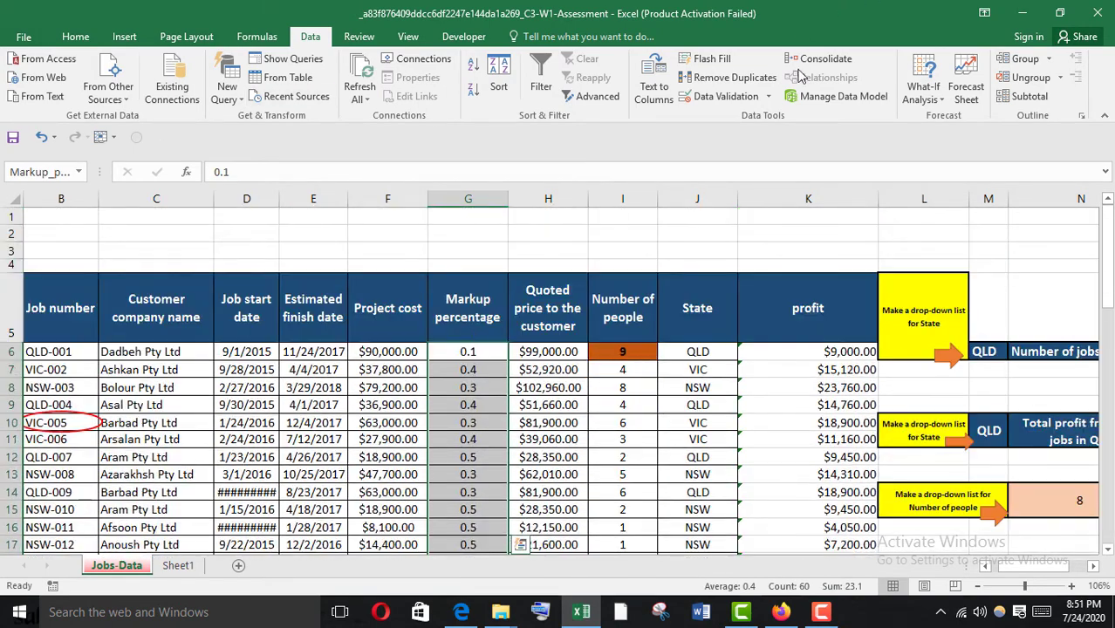
Apply Data Validation to the selected Markup percentage cells, allowing decimals between 0.1 and 0.5
{"action": "left_click", "coordinate": [768, 96]}
{"action": "left_click", "coordinate": [724, 116]}
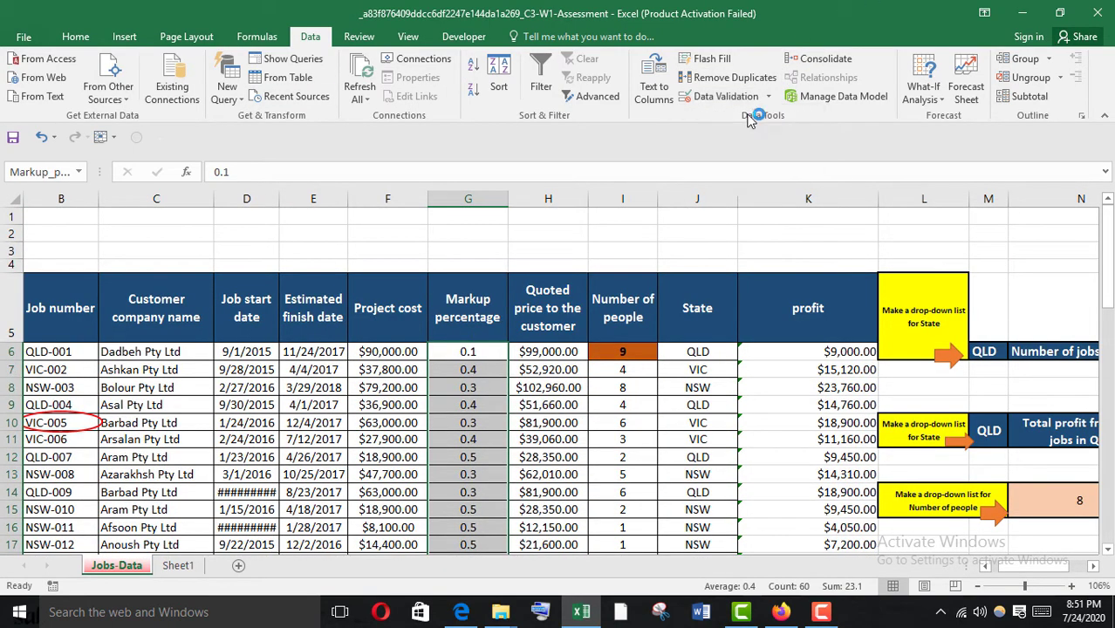
{"action": "left_click", "coordinate": [650, 233]}
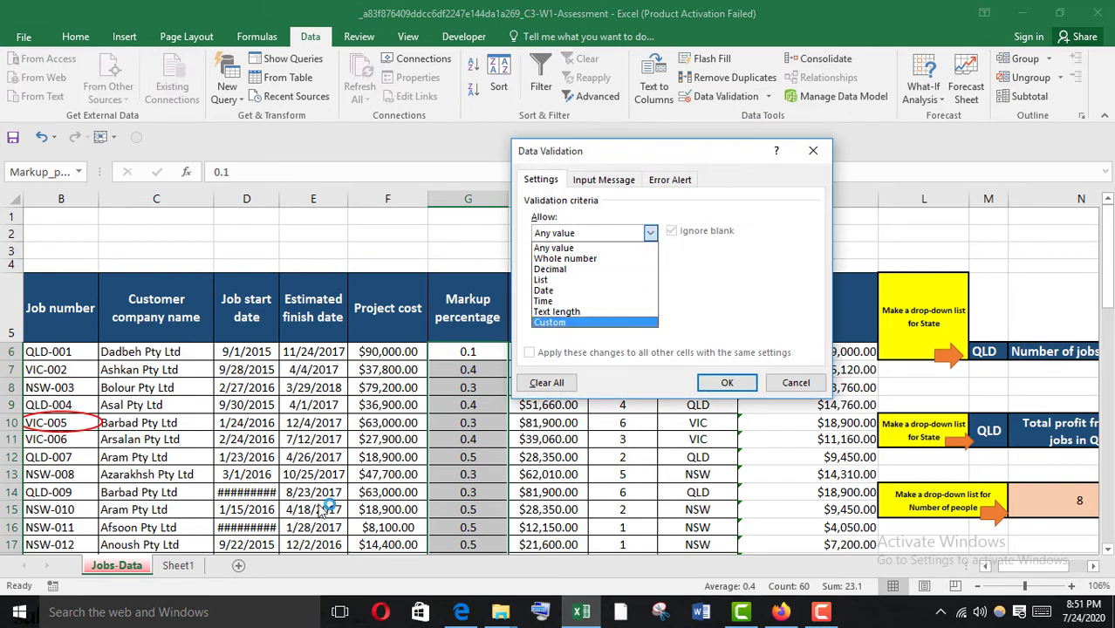
{"action": "left_click", "coordinate": [576, 270]}
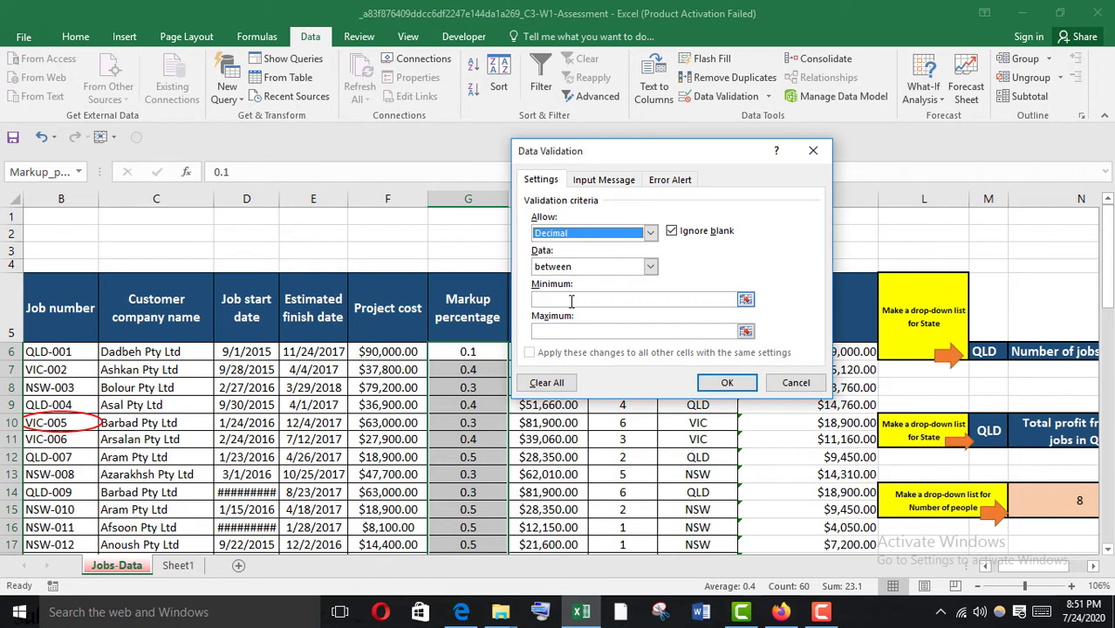
{"action": "left_click", "coordinate": [572, 301]}
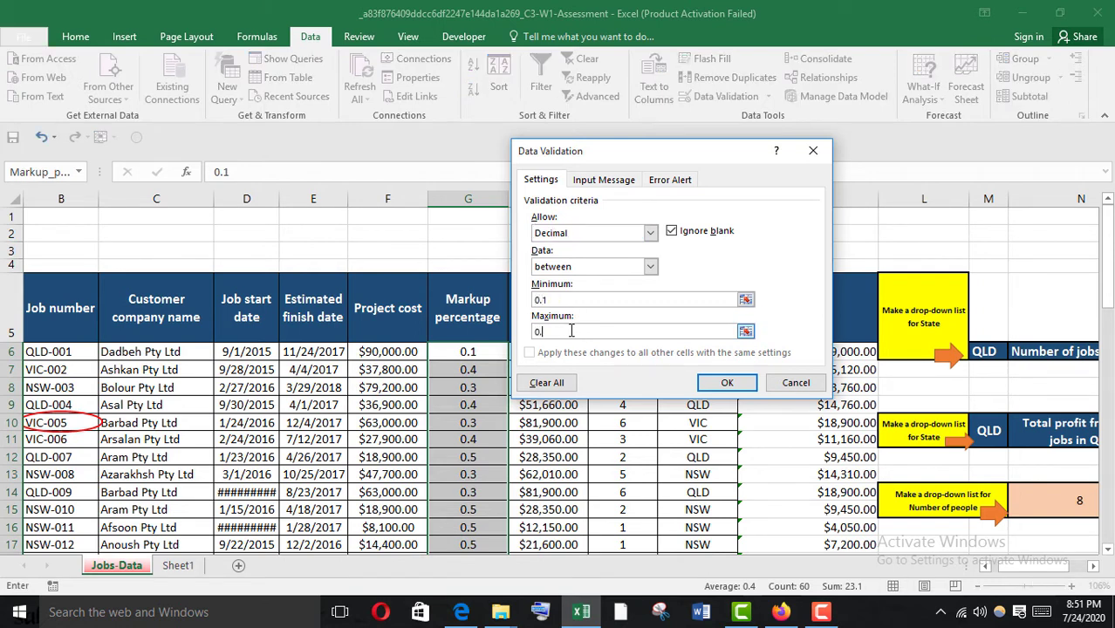
{"action": "left_click", "coordinate": [727, 384]}
Switch to Firefox and answer question 8 with Decimal
{"action": "mouse_move", "coordinate": [781, 611]}
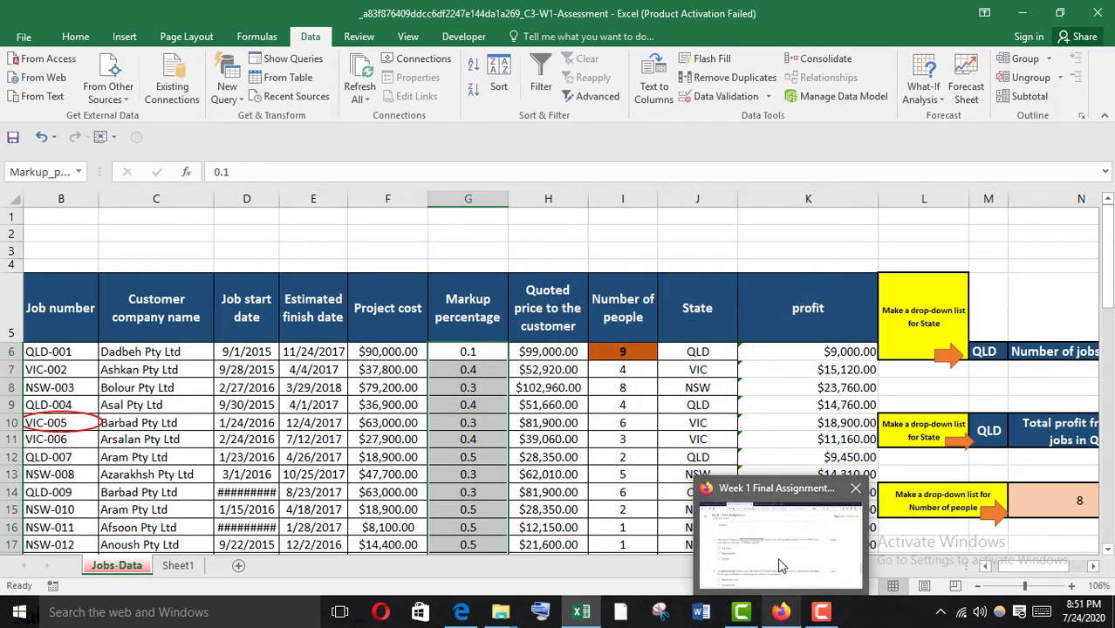
{"action": "left_click", "coordinate": [783, 566]}
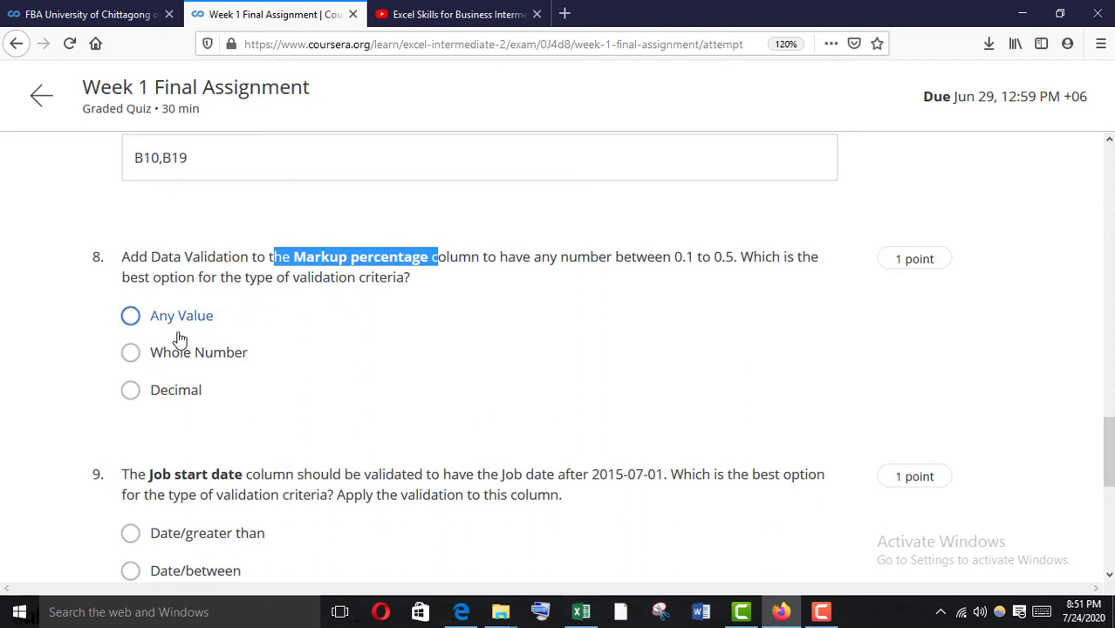
{"action": "left_click", "coordinate": [132, 390]}
{"action": "scroll", "coordinate": [166, 352], "scroll_direction": "down", "scroll_amount": 5}
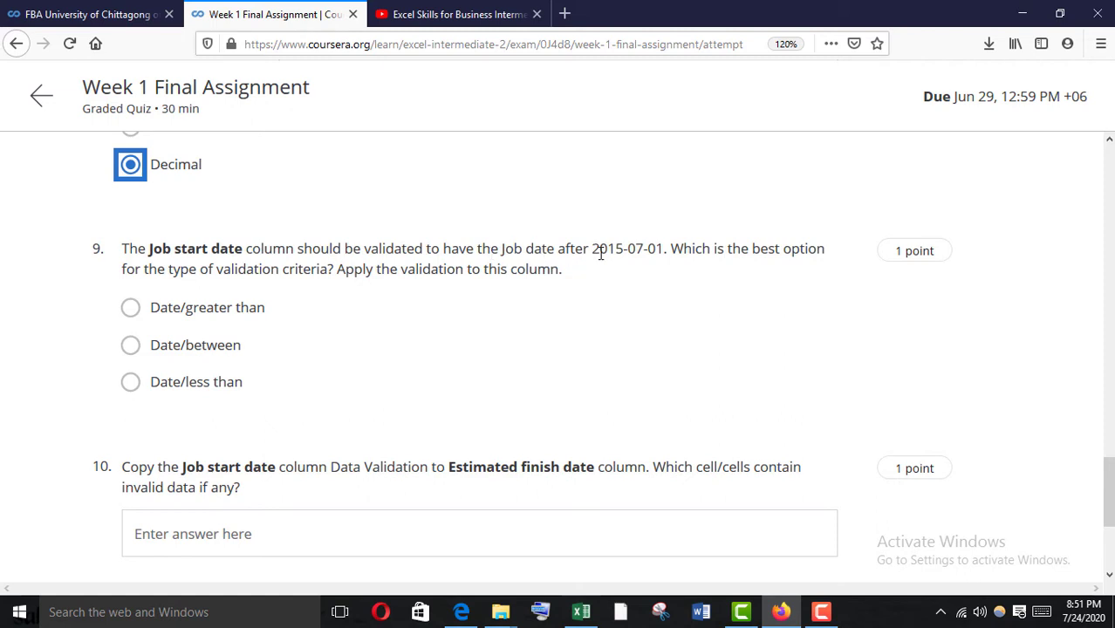
Read question 9 about the required date limit and validation criteria for the Job start date column
{"action": "left_click_drag", "start_coordinate": [594, 248], "coordinate": [659, 249]}
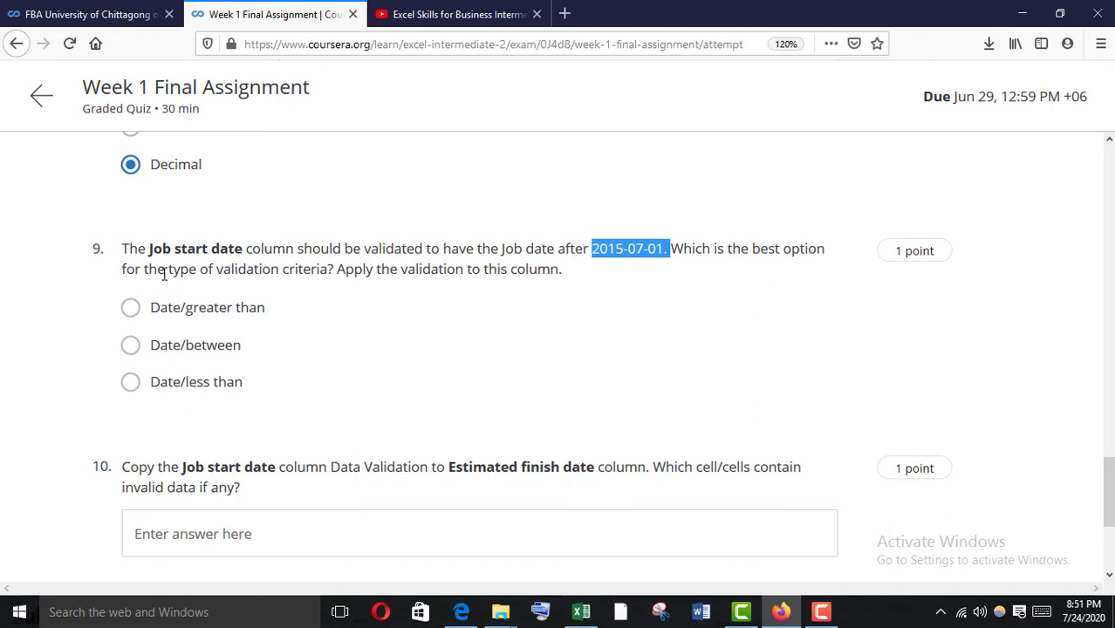
{"action": "left_click_drag", "start_coordinate": [198, 269], "coordinate": [335, 271]}
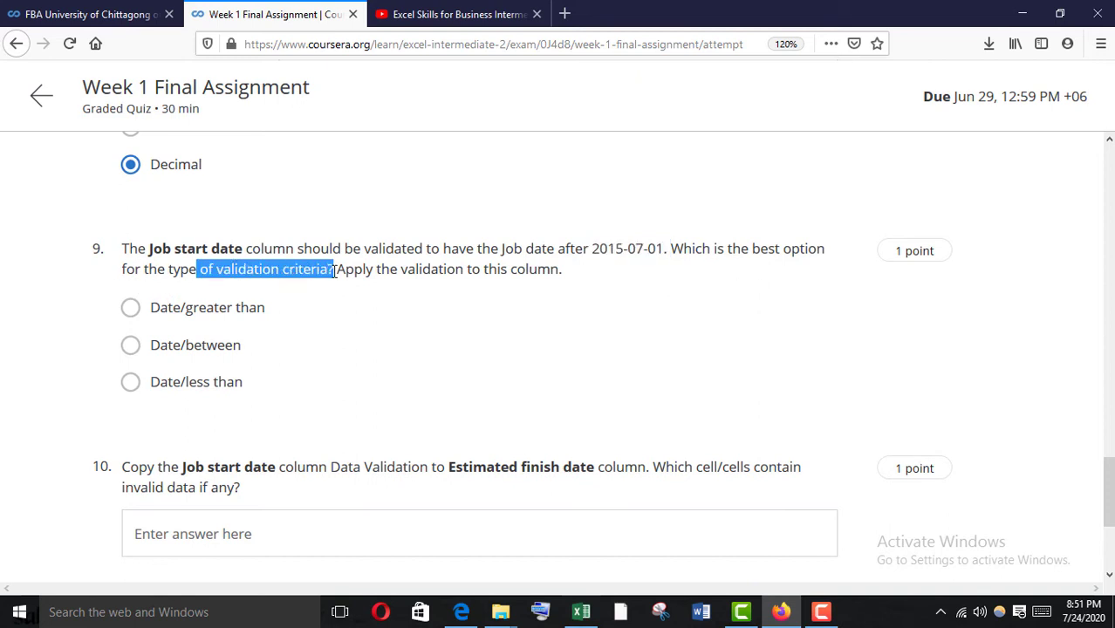
{"action": "left_click_drag", "start_coordinate": [414, 269], "coordinate": [529, 270]}
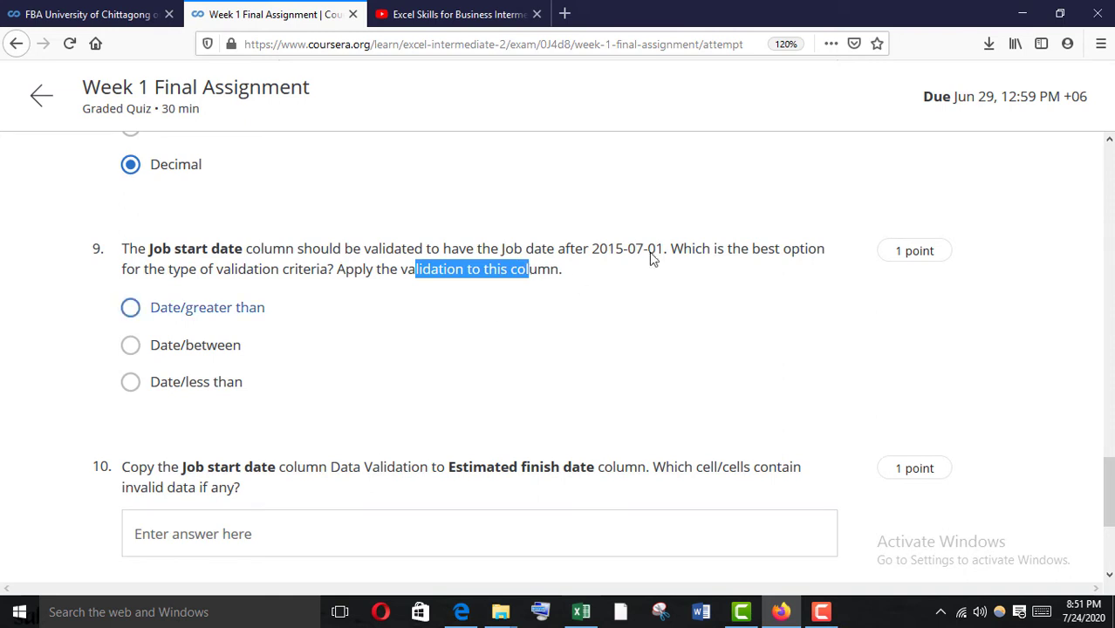
{"action": "left_click_drag", "start_coordinate": [595, 248], "coordinate": [658, 250]}
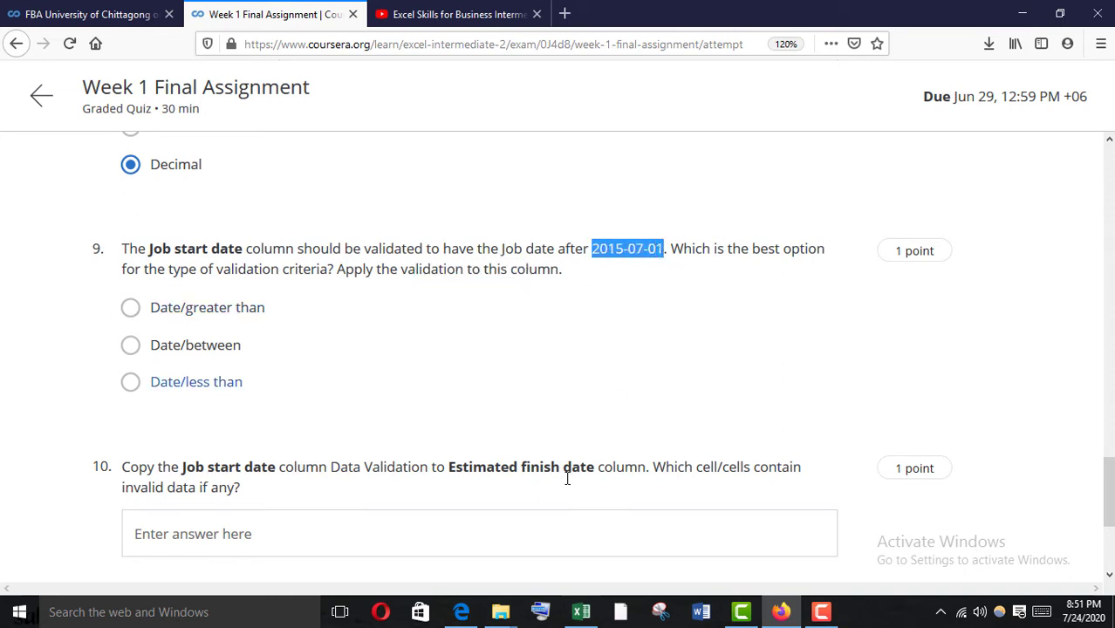
Switch to the Excel workbook and select the Job start date values from D6 down to D65
{"action": "mouse_move", "coordinate": [581, 612]}
{"action": "left_click", "coordinate": [585, 556]}
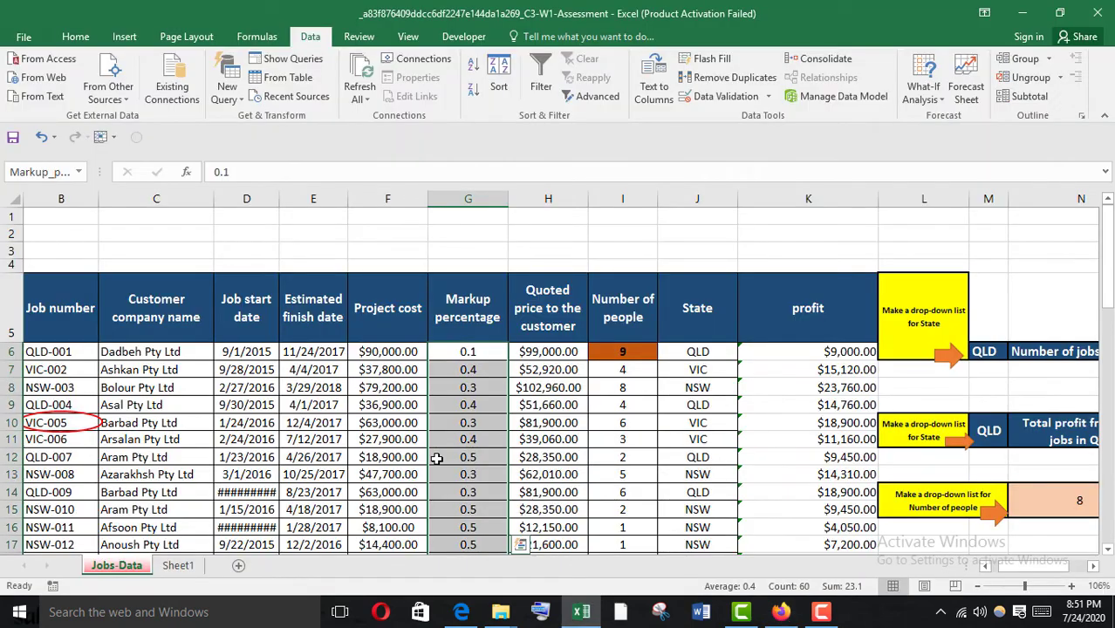
{"action": "left_click", "coordinate": [251, 353]}
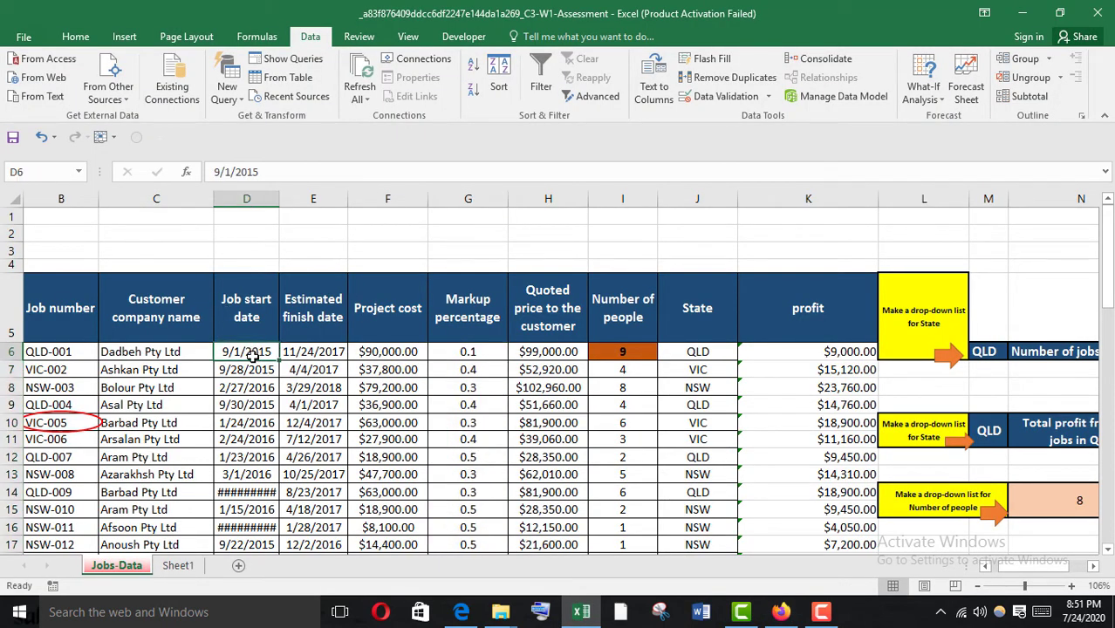
{"action": "key", "text": "ctrl+shift+Down"}
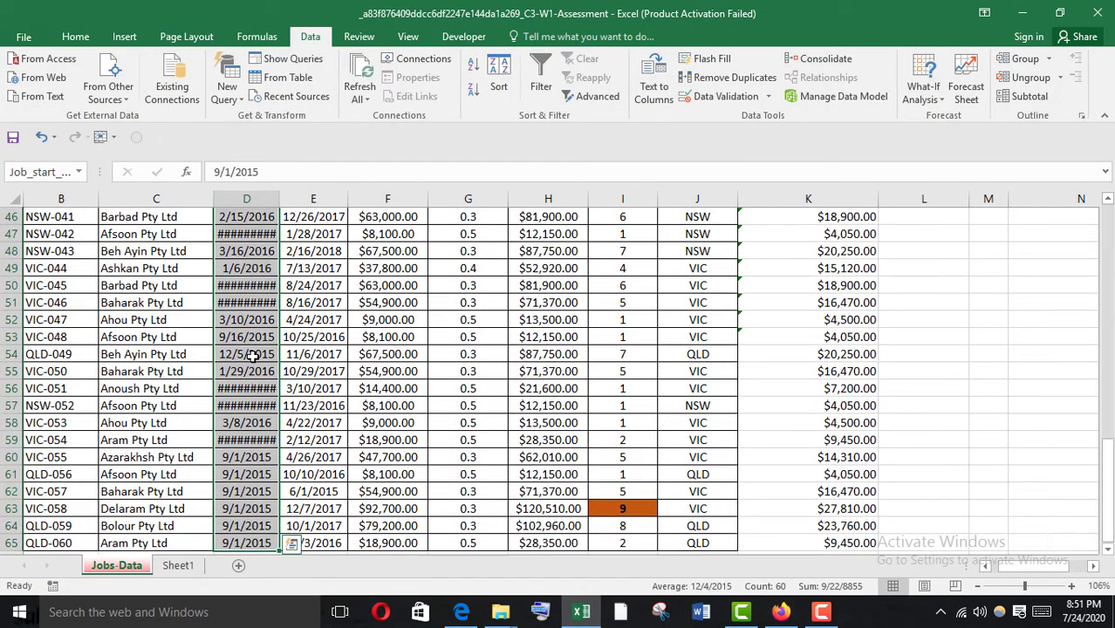
{"action": "scroll", "coordinate": [467, 314], "scroll_direction": "up", "scroll_amount": 6}
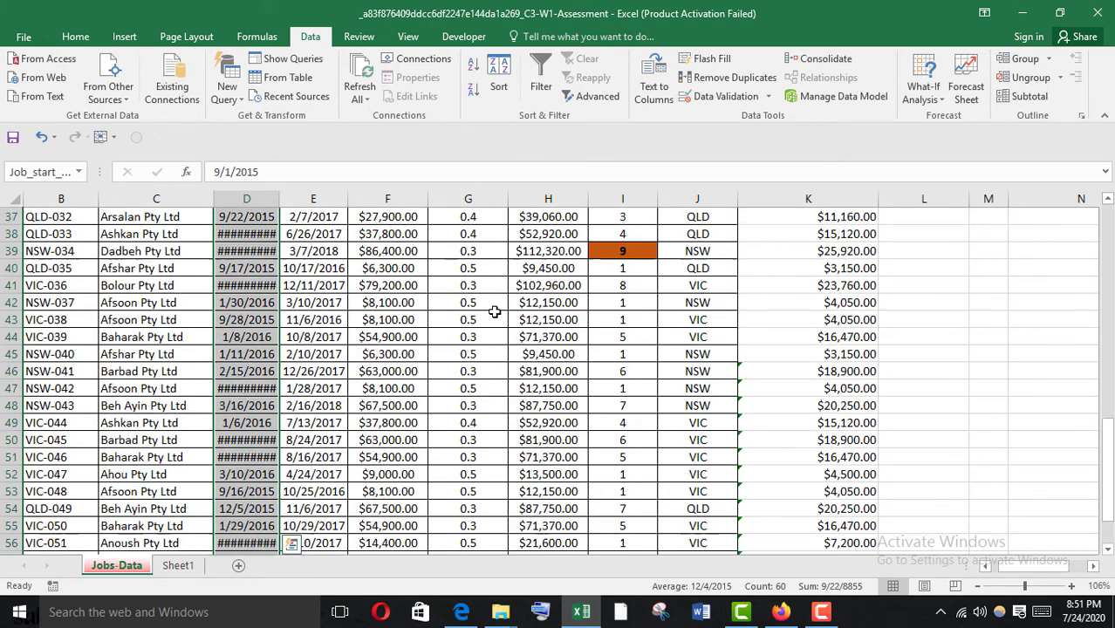
Set up Data Validation for the selected Job start date cells, allowing dates greater than 2015-07-01
{"action": "left_click", "coordinate": [770, 98]}
{"action": "left_click", "coordinate": [741, 117]}
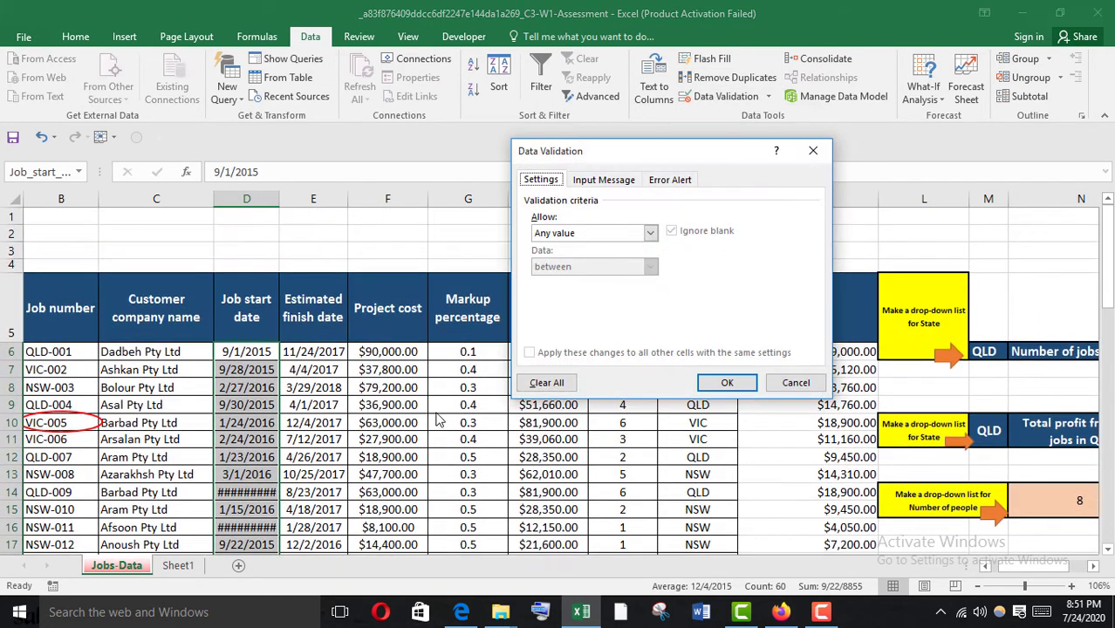
{"action": "left_click", "coordinate": [650, 234]}
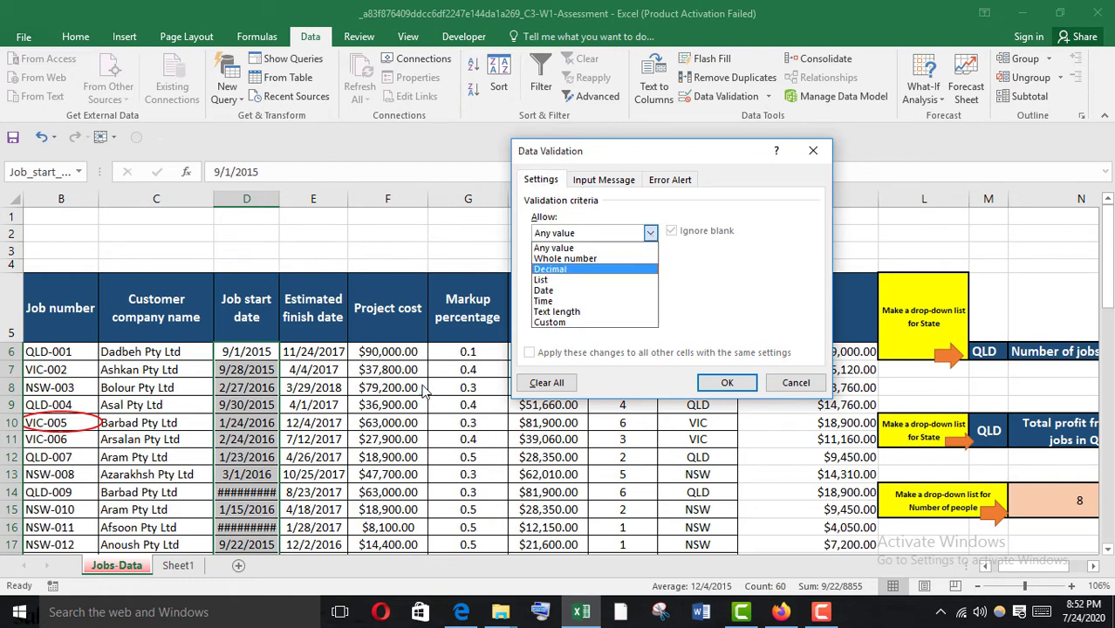
{"action": "left_click", "coordinate": [565, 291]}
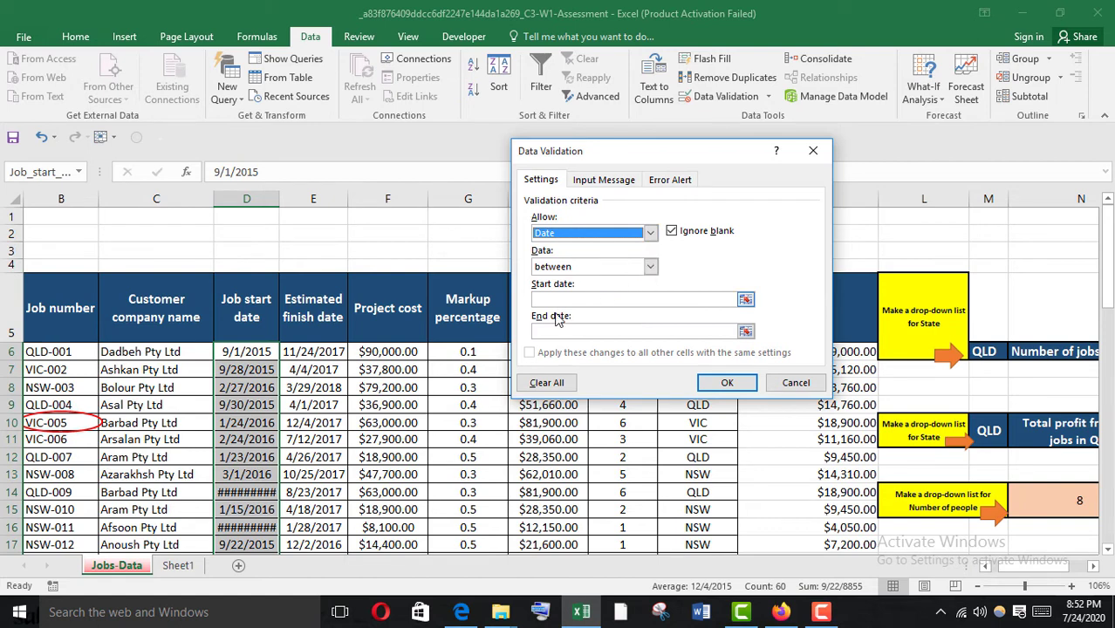
{"action": "left_click", "coordinate": [650, 268]}
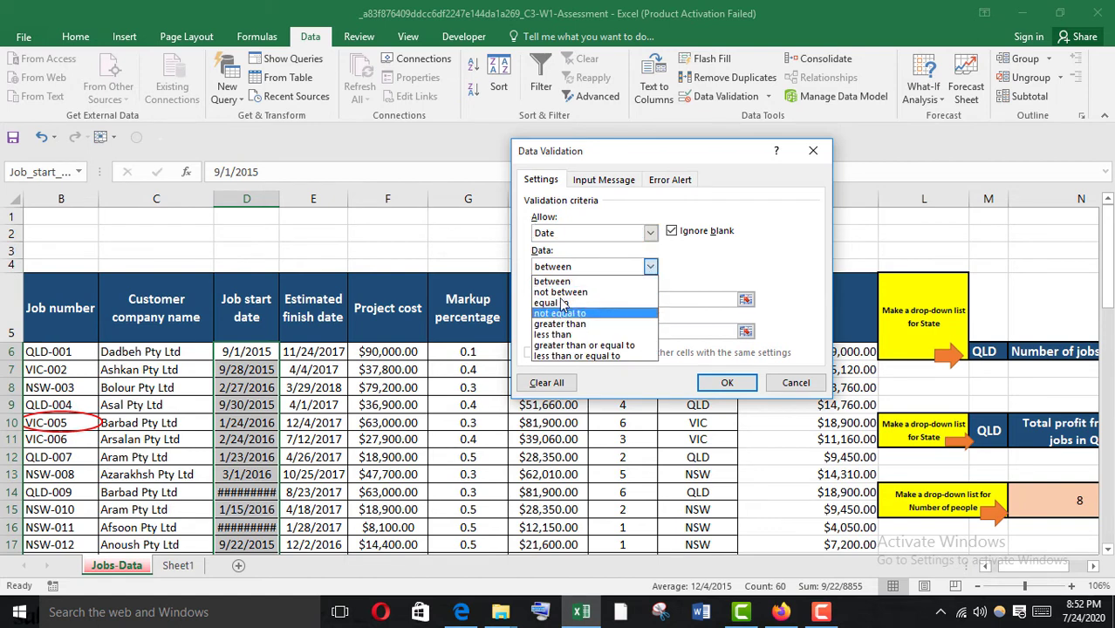
{"action": "left_click", "coordinate": [577, 326]}
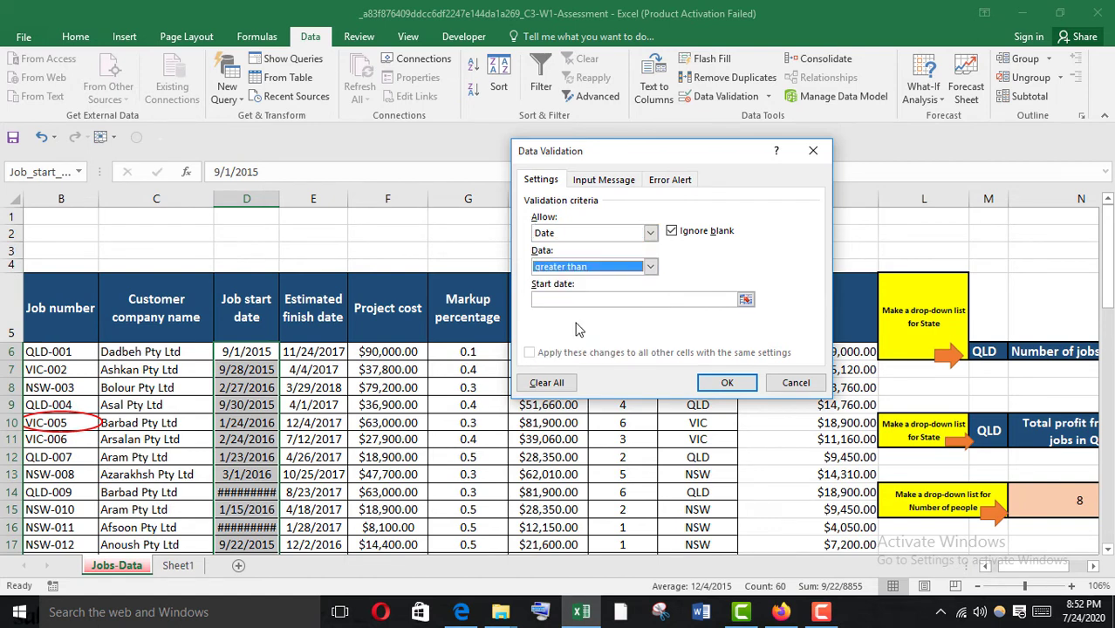
{"action": "left_click", "coordinate": [565, 300]}
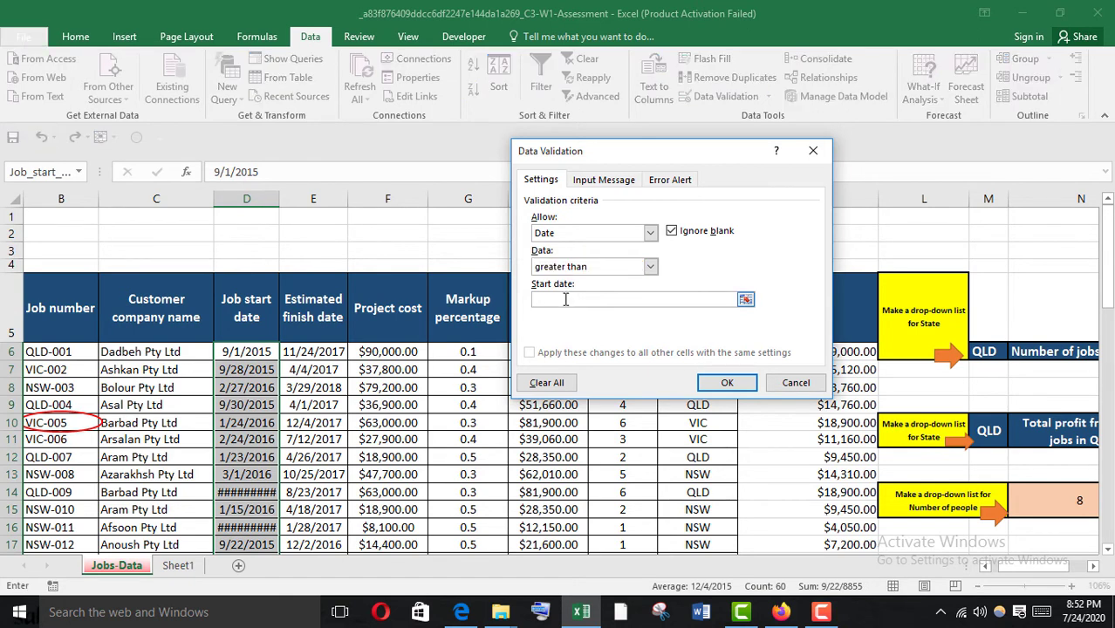
{"action": "type", "text": "2015-07-01"}
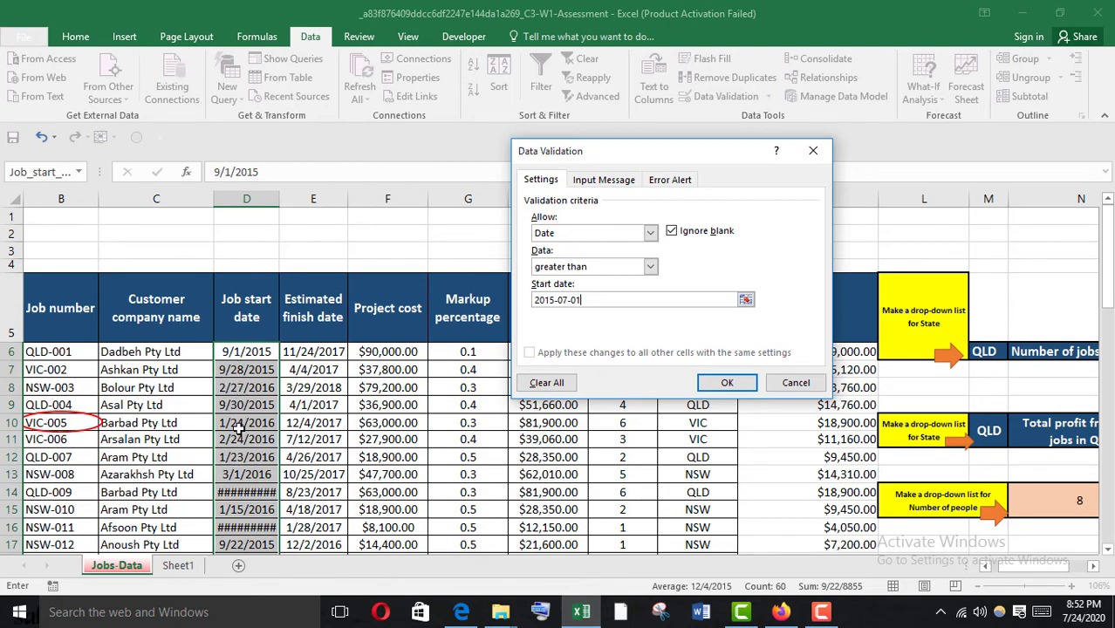
{"action": "scroll", "coordinate": [241, 429], "scroll_direction": "down", "scroll_amount": 1}
{"action": "scroll", "coordinate": [241, 436], "scroll_direction": "down", "scroll_amount": 2}
{"action": "scroll", "coordinate": [244, 406], "scroll_direction": "up", "scroll_amount": 2}
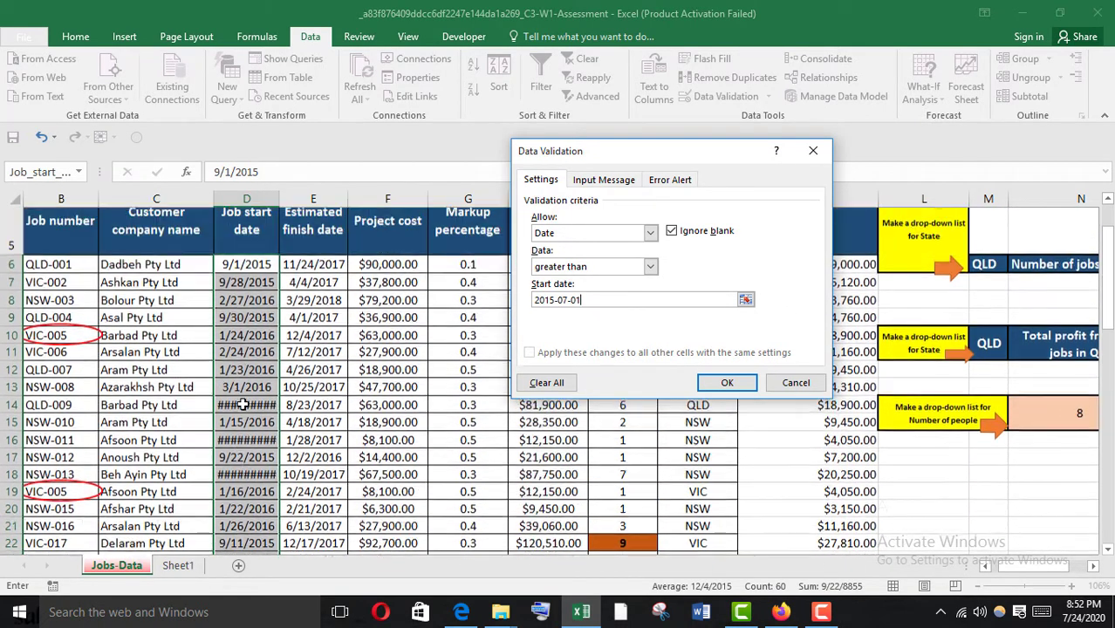
{"action": "scroll", "coordinate": [246, 372], "scroll_direction": "down", "scroll_amount": 1}
{"action": "scroll", "coordinate": [246, 375], "scroll_direction": "up", "scroll_amount": 2}
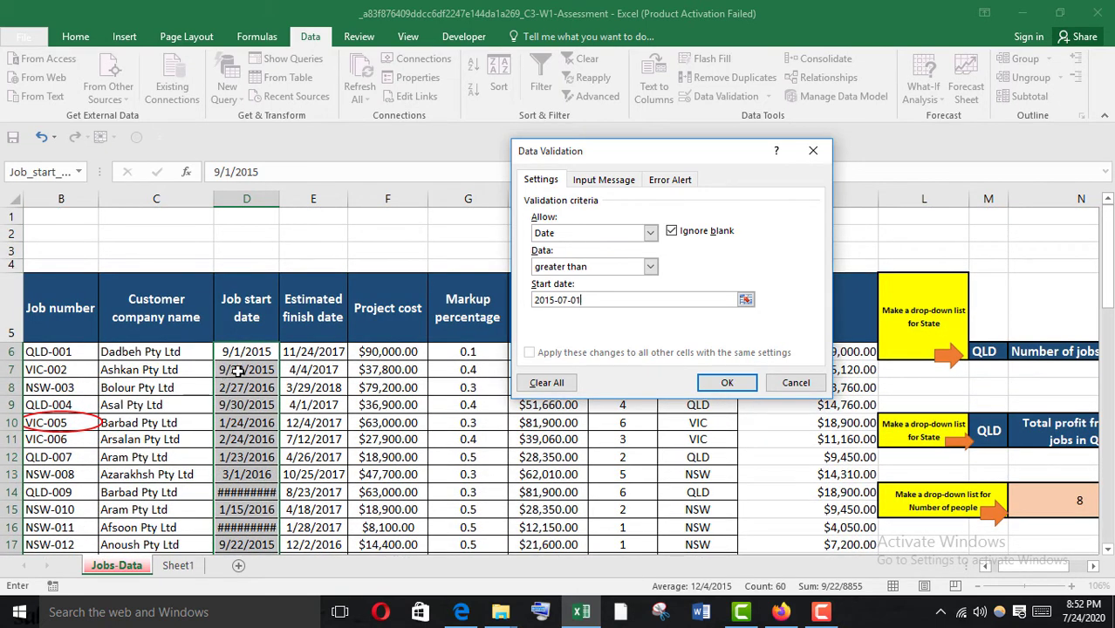
{"action": "left_click", "coordinate": [237, 371]}
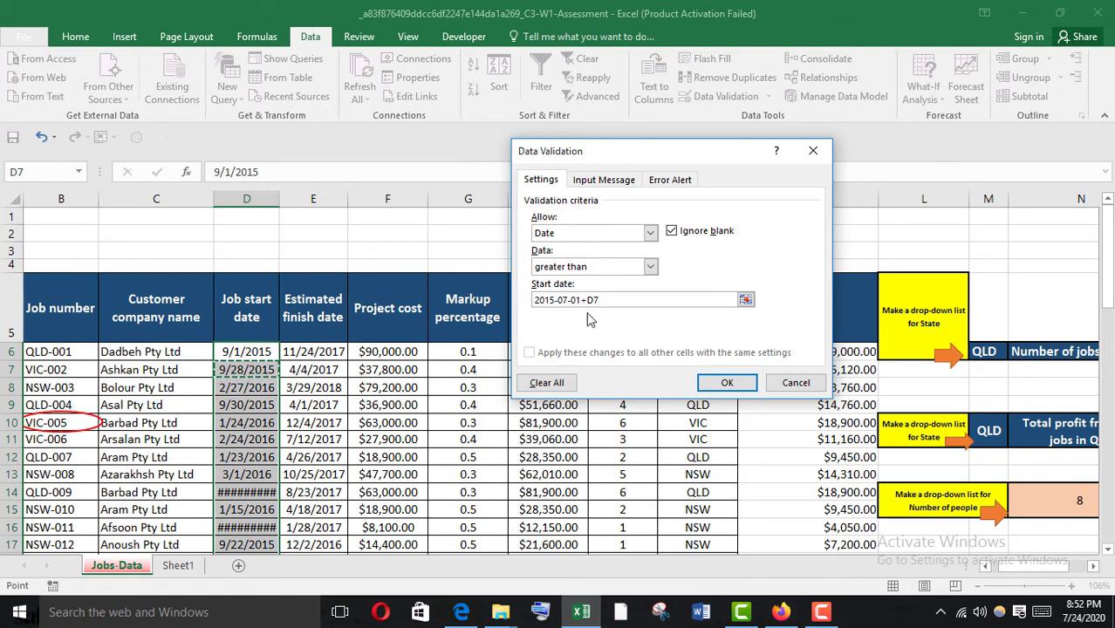
{"action": "left_click_drag", "start_coordinate": [599, 300], "coordinate": [581, 301]}
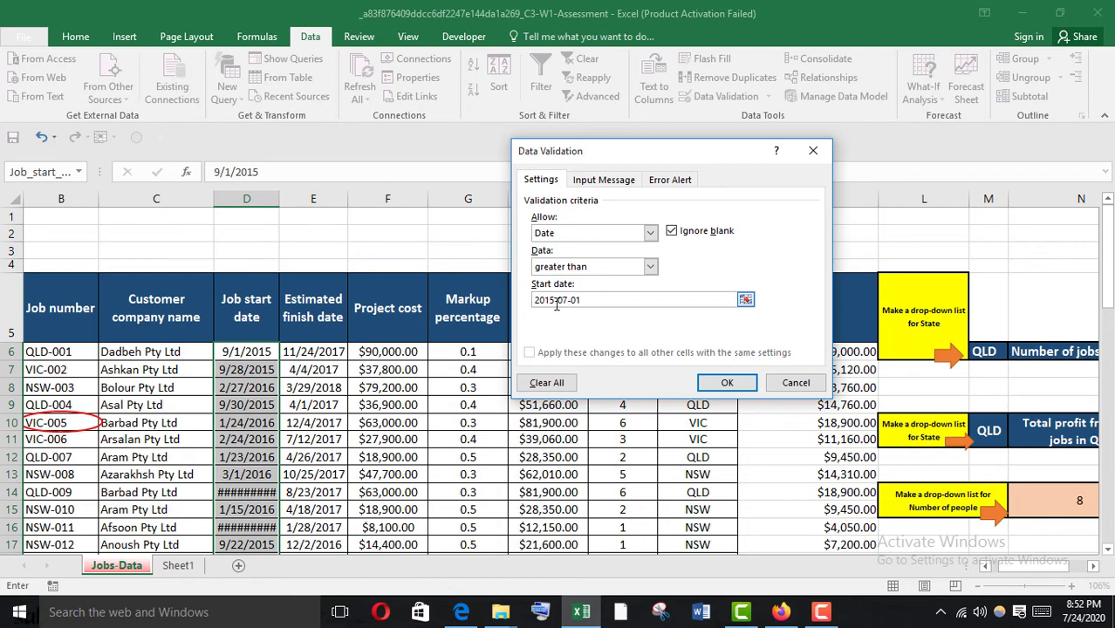
Edit the separator in the validation's start date entry and apply the rule to the Job start date column
{"action": "double_click", "coordinate": [556, 303]}
{"action": "key", "text": "BackSpace"}
{"action": "key", "text": "Delete"}
{"action": "left_click", "coordinate": [713, 384]}
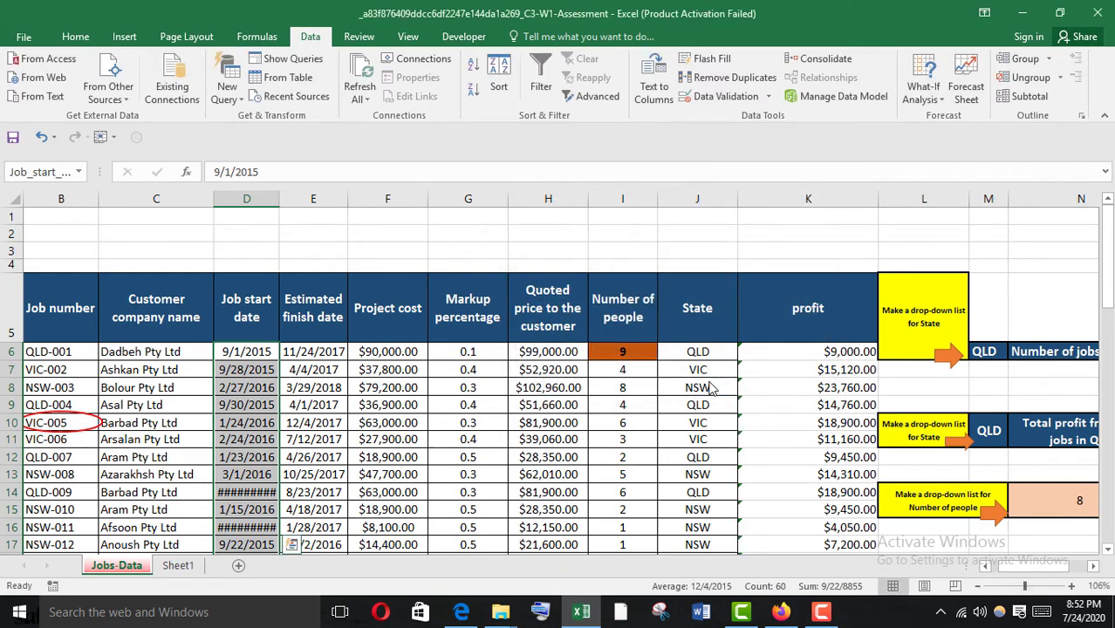
{"action": "scroll", "coordinate": [356, 397], "scroll_direction": "down", "scroll_amount": 9}
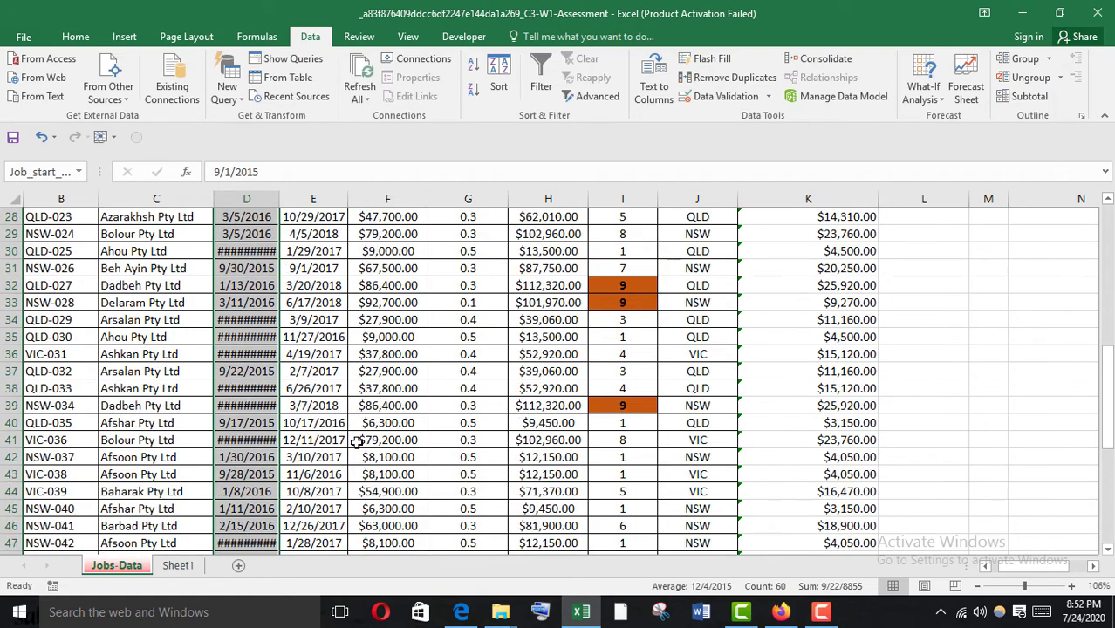
{"action": "scroll", "coordinate": [356, 441], "scroll_direction": "up", "scroll_amount": 8}
{"action": "scroll", "coordinate": [360, 443], "scroll_direction": "up", "scroll_amount": 1}
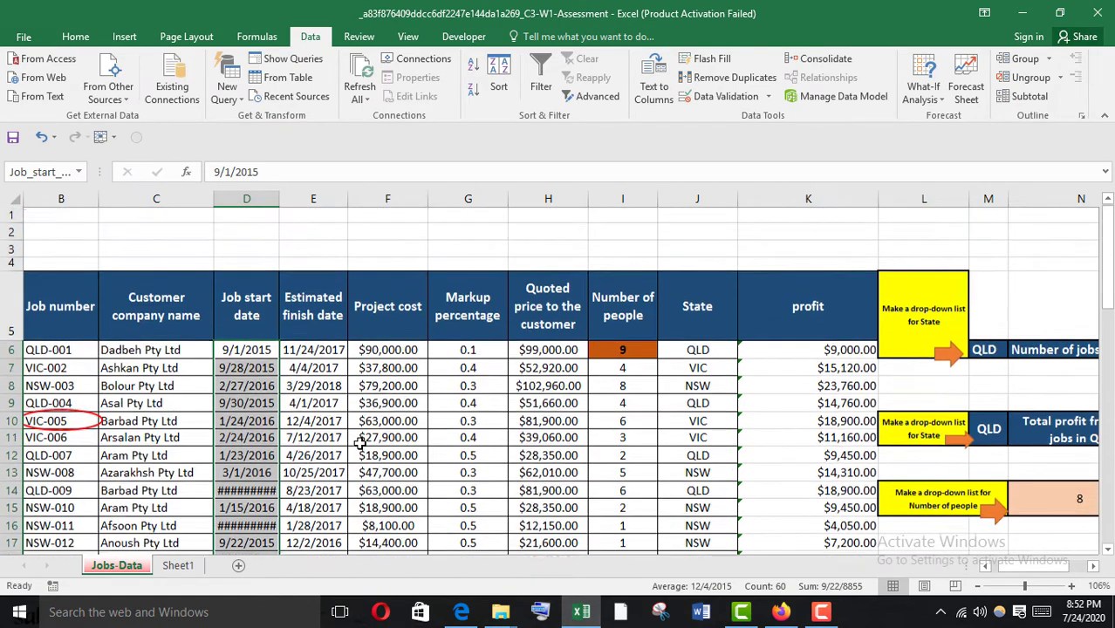
{"action": "scroll", "coordinate": [493, 434], "scroll_direction": "down", "scroll_amount": 2}
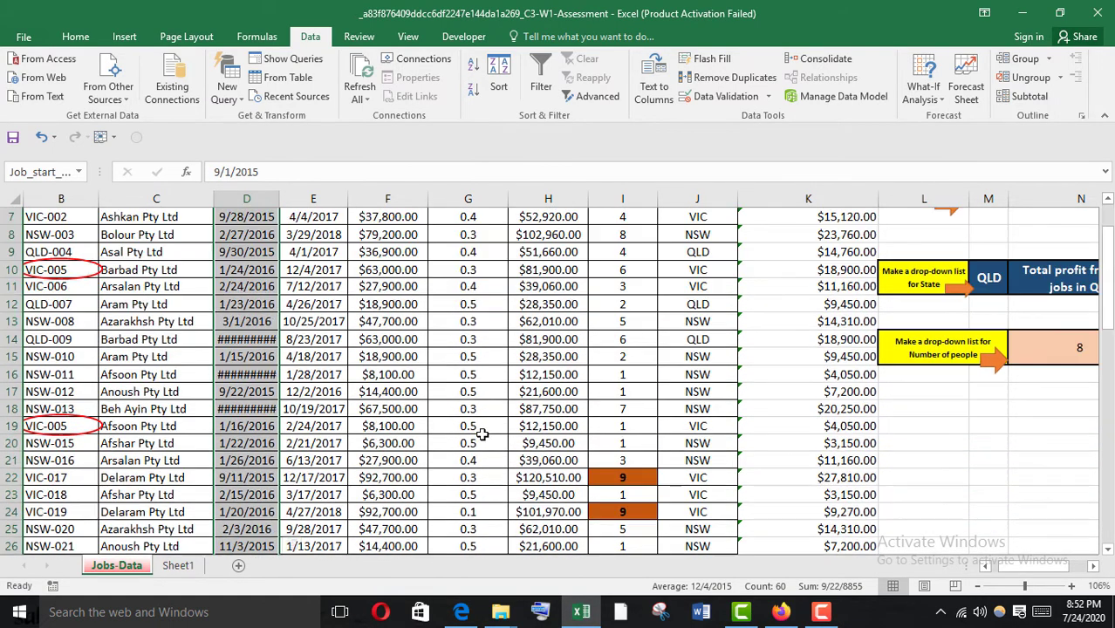
Switch to the Coursera quiz in Firefox and answer question 9 with Date/greater than
{"action": "scroll", "coordinate": [476, 429], "scroll_direction": "up", "scroll_amount": 2}
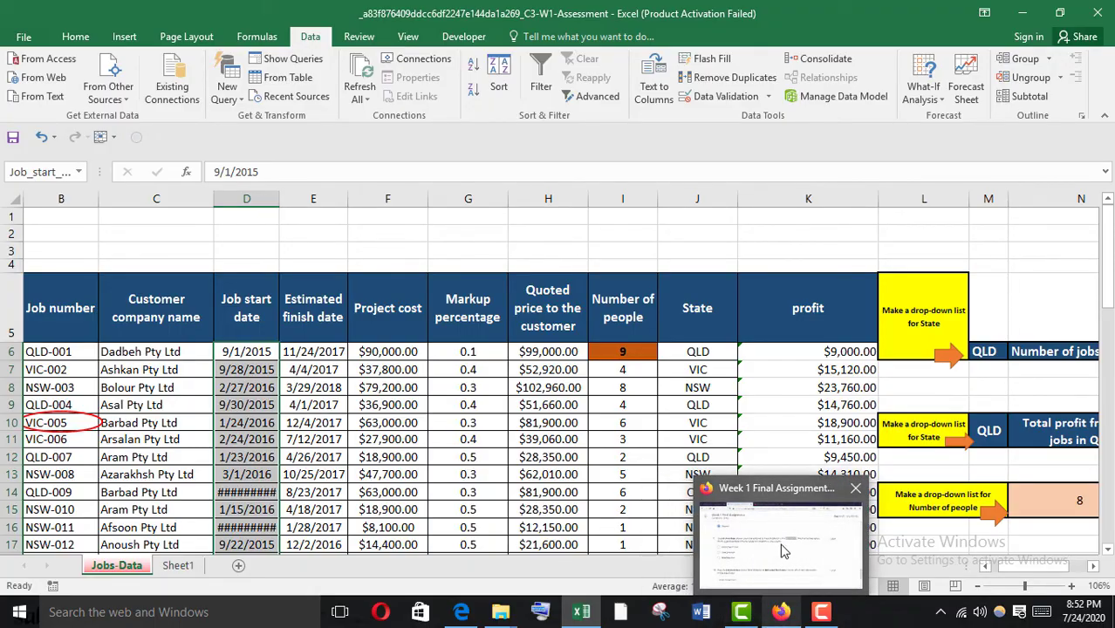
{"action": "left_click", "coordinate": [782, 615]}
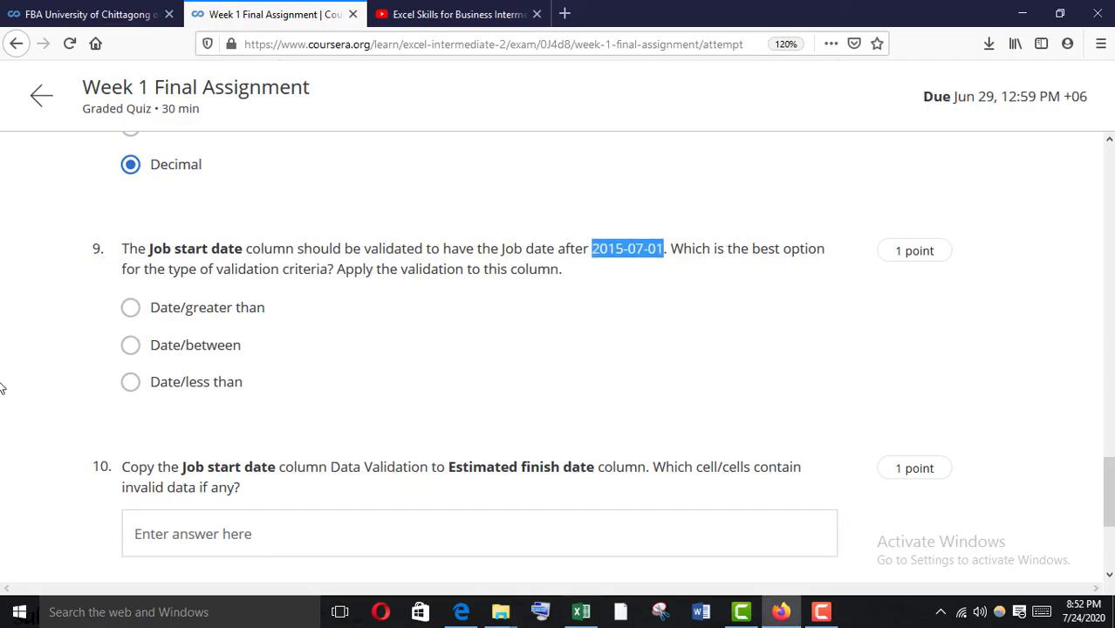
{"action": "left_click", "coordinate": [129, 313]}
Read question 10 about copying the Job start date validation to the Estimated finish date column and finding invalid data
{"action": "scroll", "coordinate": [260, 391], "scroll_direction": "down", "scroll_amount": 1}
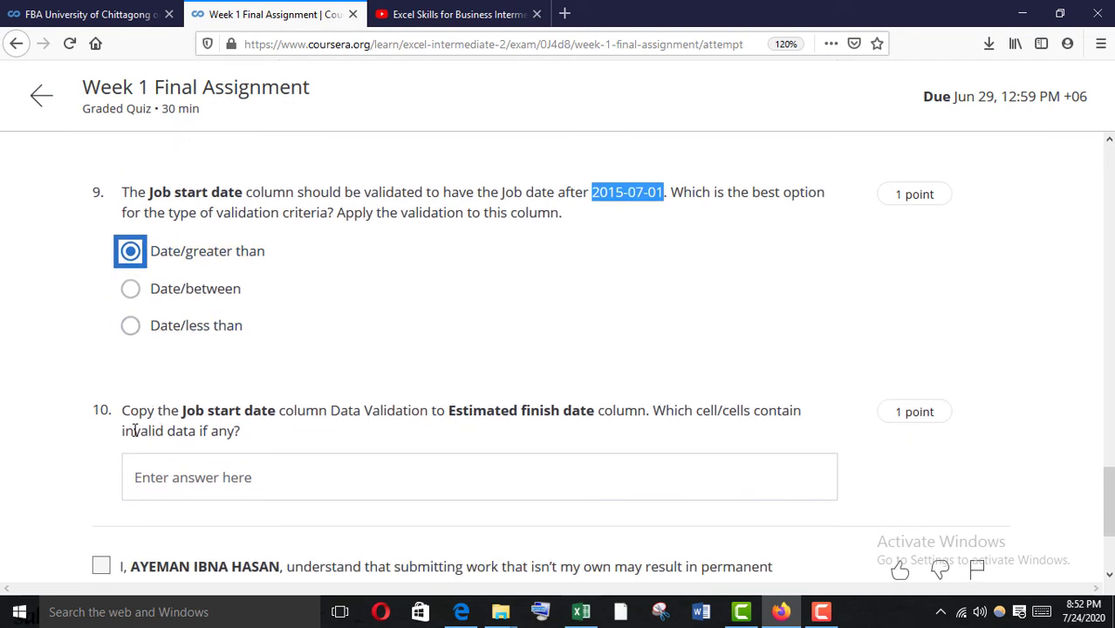
{"action": "left_click_drag", "start_coordinate": [177, 415], "coordinate": [441, 412]}
{"action": "left_click_drag", "start_coordinate": [509, 412], "coordinate": [606, 414]}
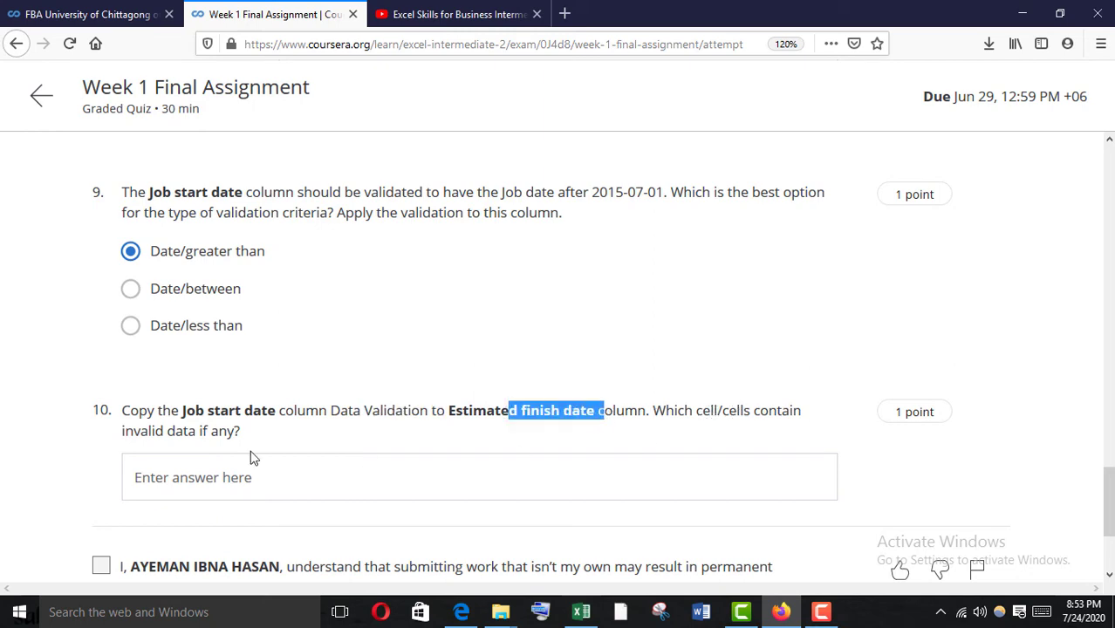
{"action": "left_click_drag", "start_coordinate": [166, 431], "coordinate": [313, 444]}
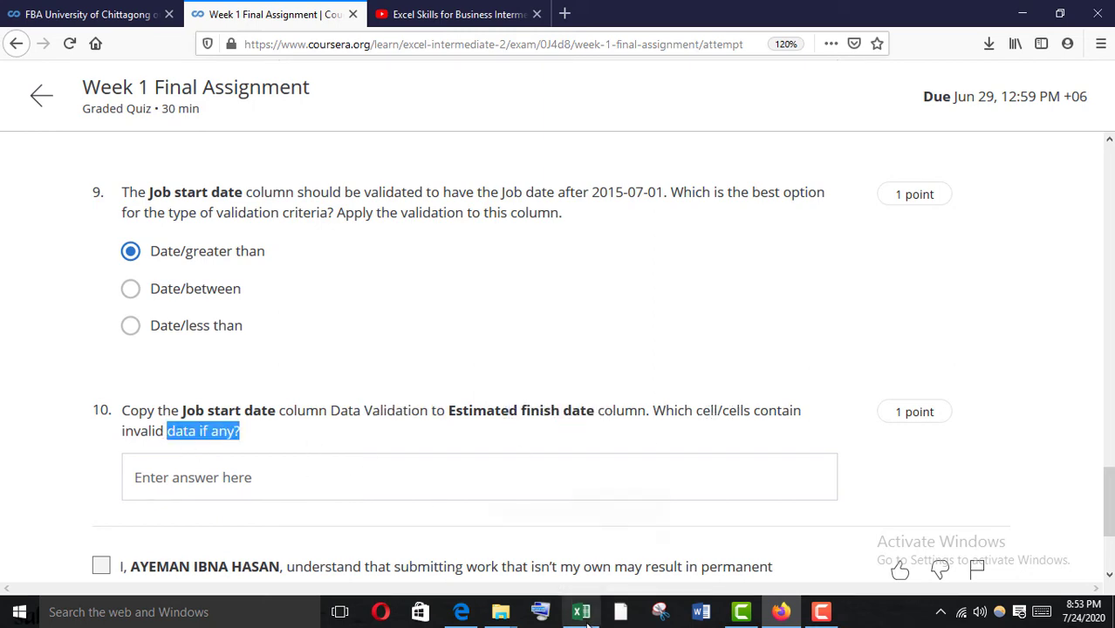
Switch to the Excel workbook and copy the Job start date values from D6 down to D65
{"action": "mouse_move", "coordinate": [581, 611]}
{"action": "left_click", "coordinate": [592, 572]}
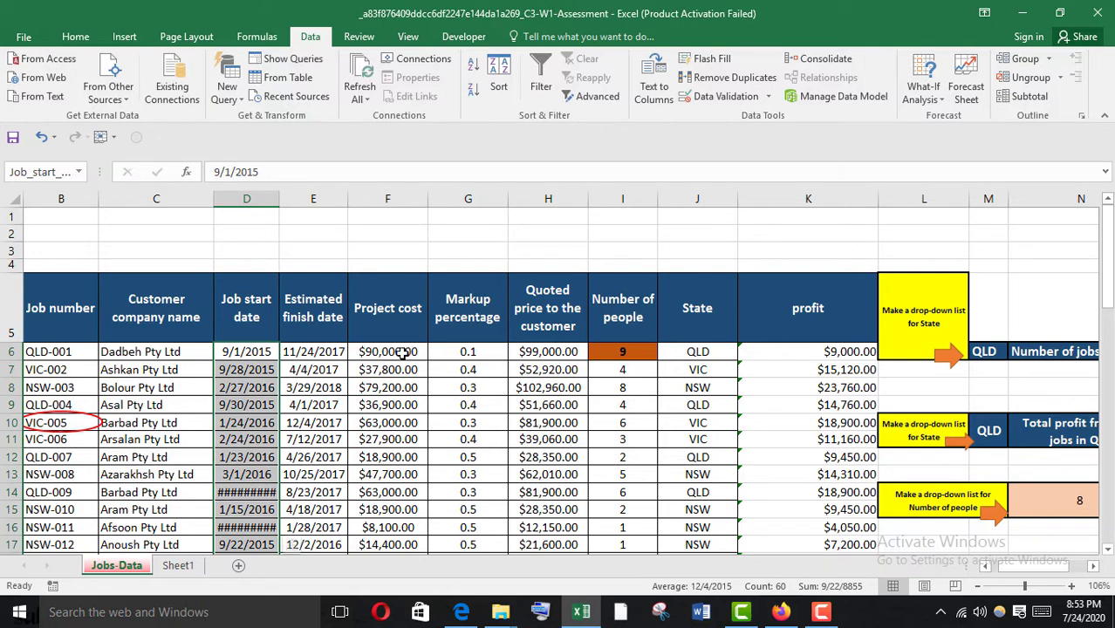
{"action": "left_click", "coordinate": [287, 365]}
{"action": "left_click", "coordinate": [266, 351]}
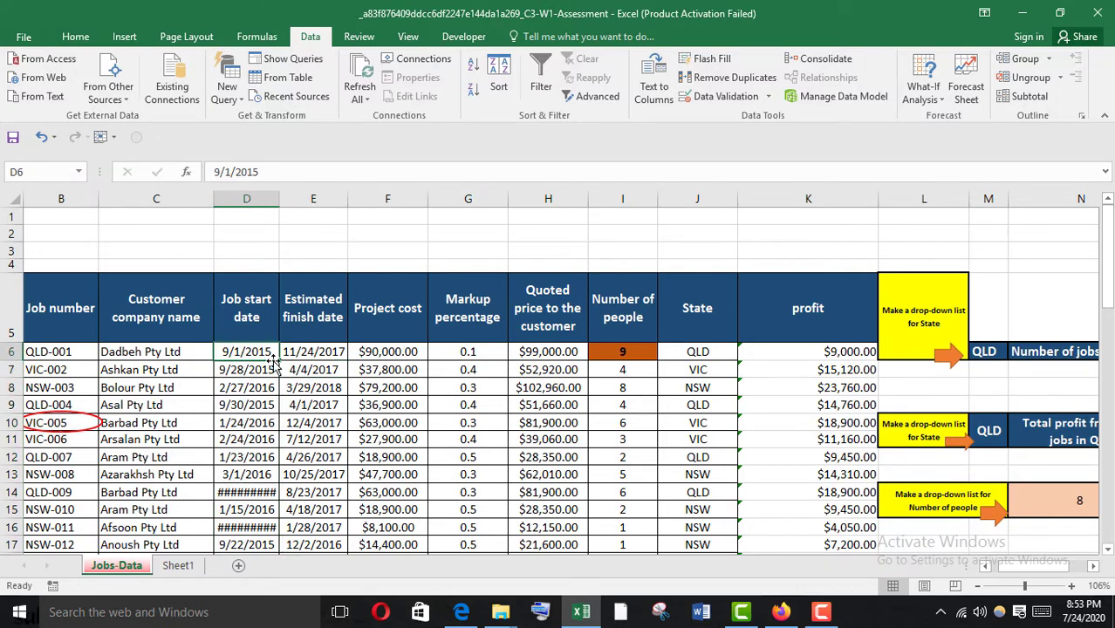
{"action": "right_click", "coordinate": [269, 352]}
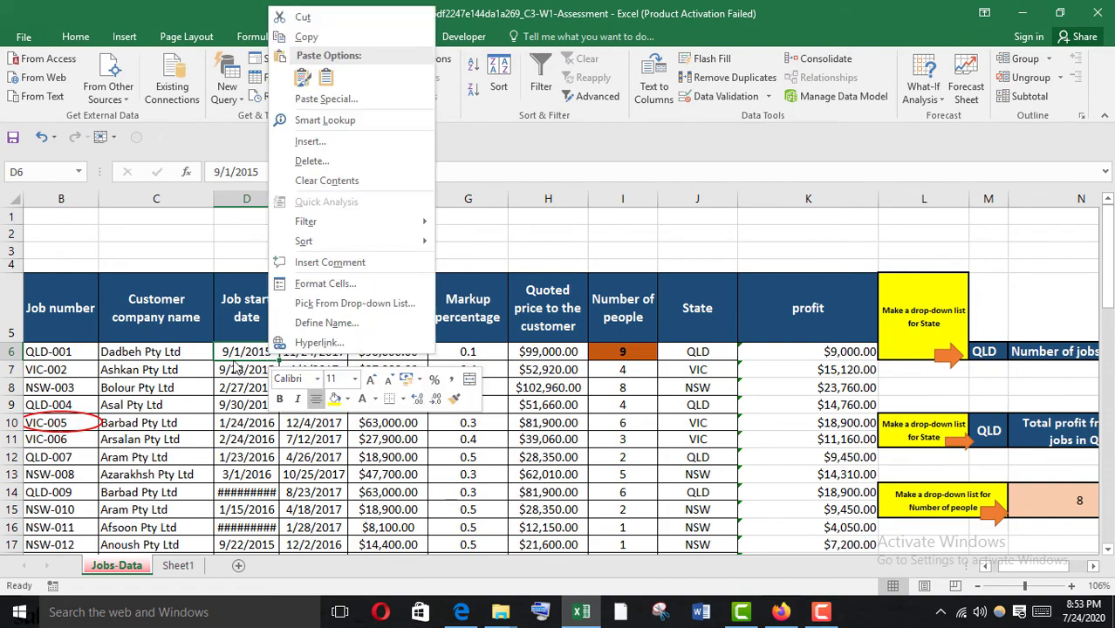
{"action": "left_click", "coordinate": [244, 352]}
{"action": "key", "text": "ctrl+shift+Down"}
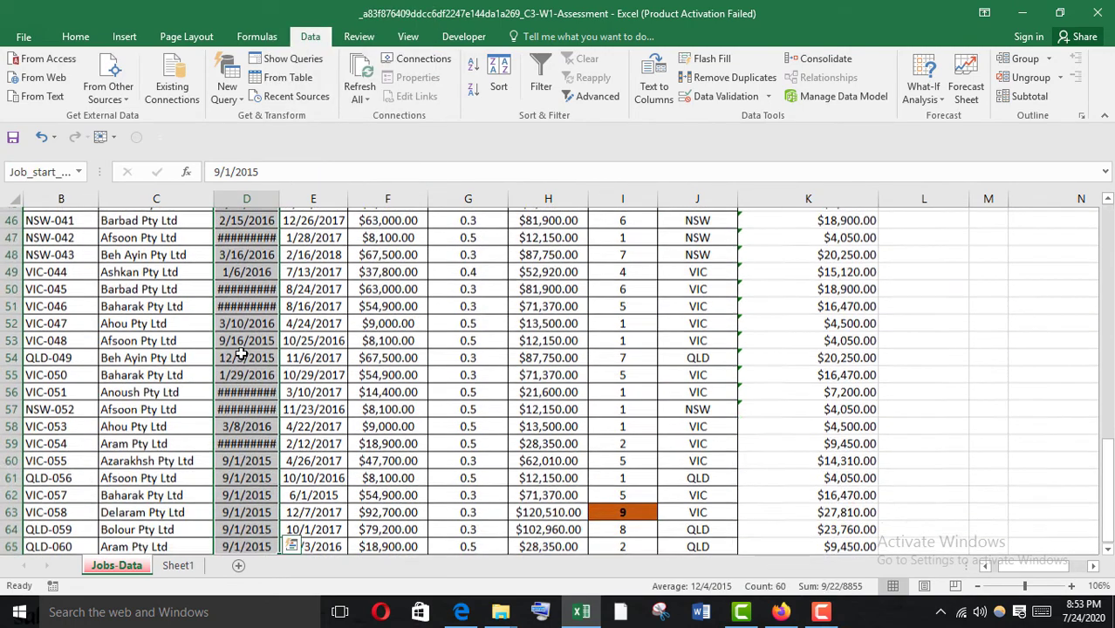
{"action": "scroll", "coordinate": [253, 323], "scroll_direction": "up", "scroll_amount": 13}
{"action": "scroll", "coordinate": [253, 323], "scroll_direction": "up", "scroll_amount": 2}
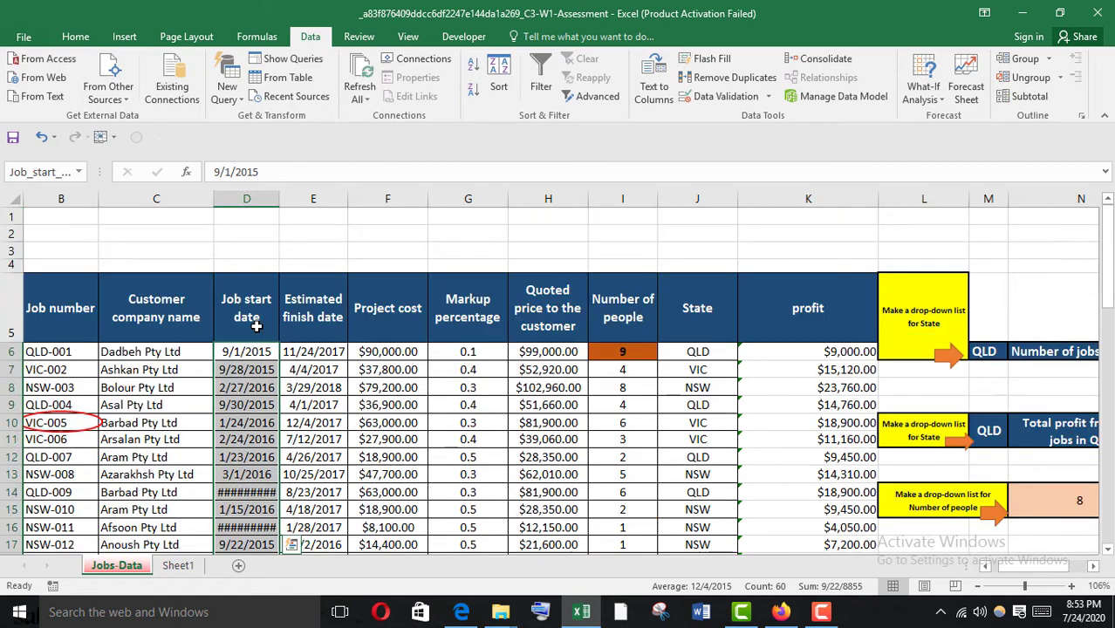
{"action": "right_click", "coordinate": [264, 356]}
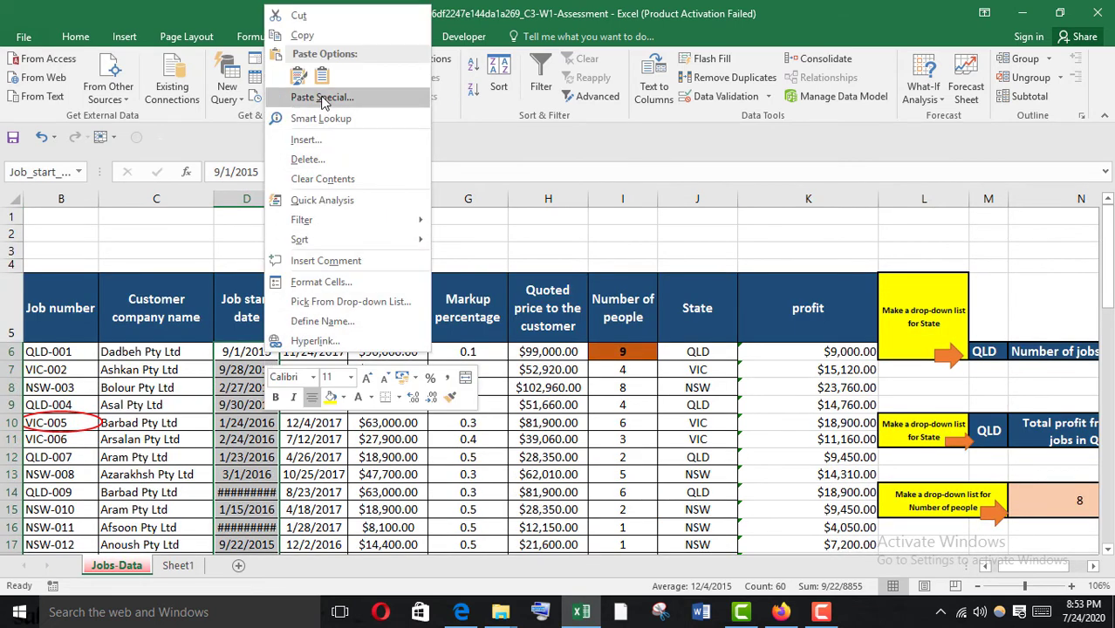
{"action": "left_click", "coordinate": [298, 37]}
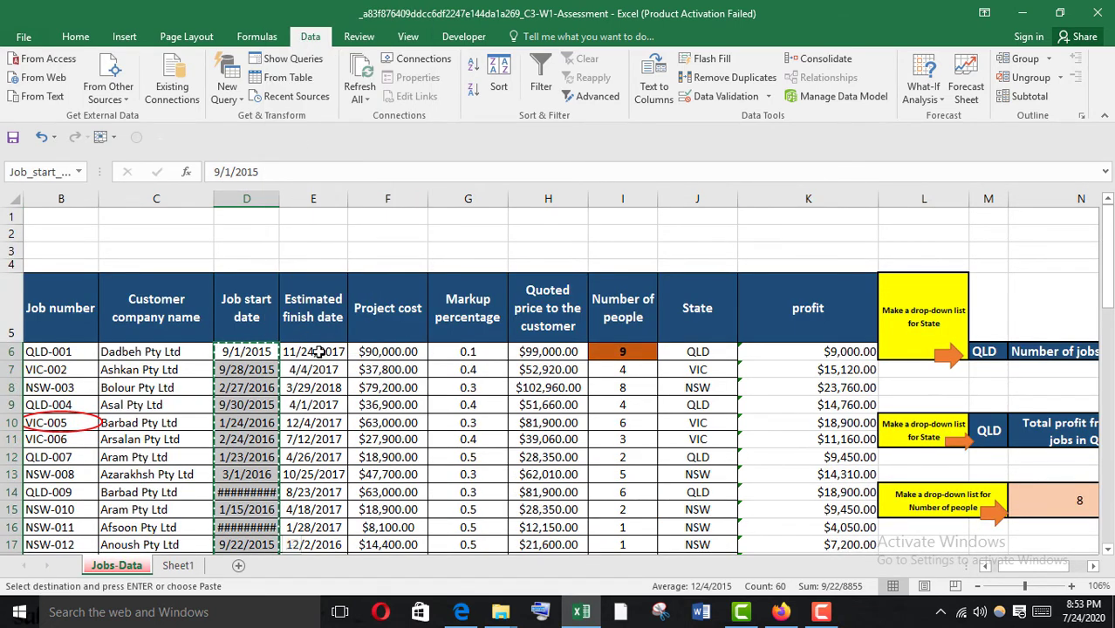
Paste only the validation of the copied cells onto the Estimated finish date values from E6 down to E65
{"action": "left_click", "coordinate": [320, 352]}
{"action": "key", "text": "ctrl+shift+Down"}
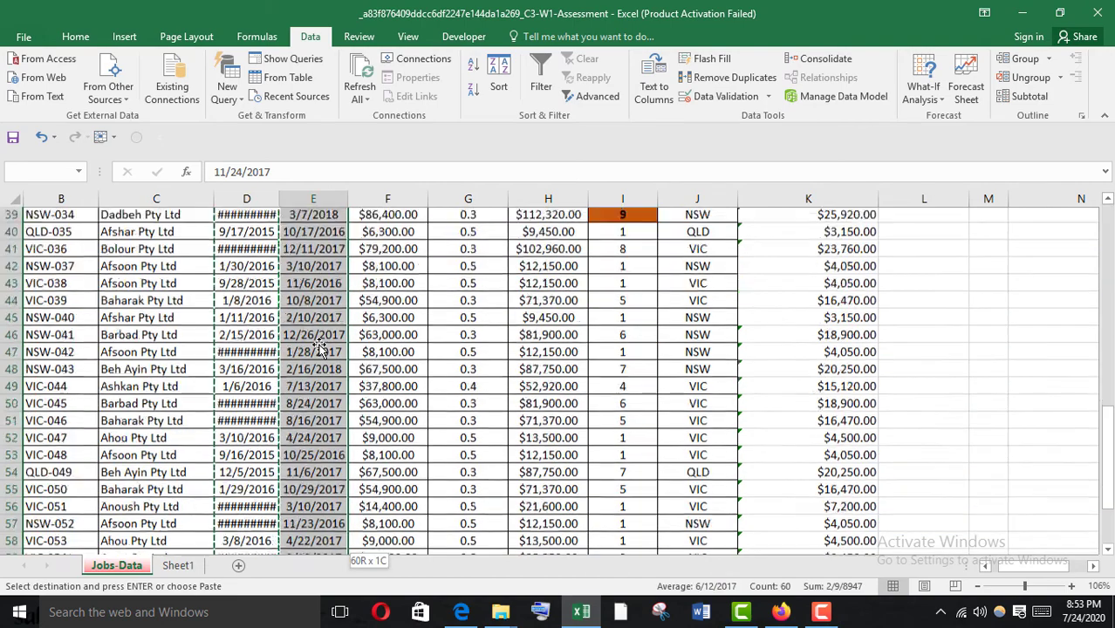
{"action": "scroll", "coordinate": [300, 301], "scroll_direction": "up", "scroll_amount": 7}
{"action": "scroll", "coordinate": [300, 300], "scroll_direction": "up", "scroll_amount": 8}
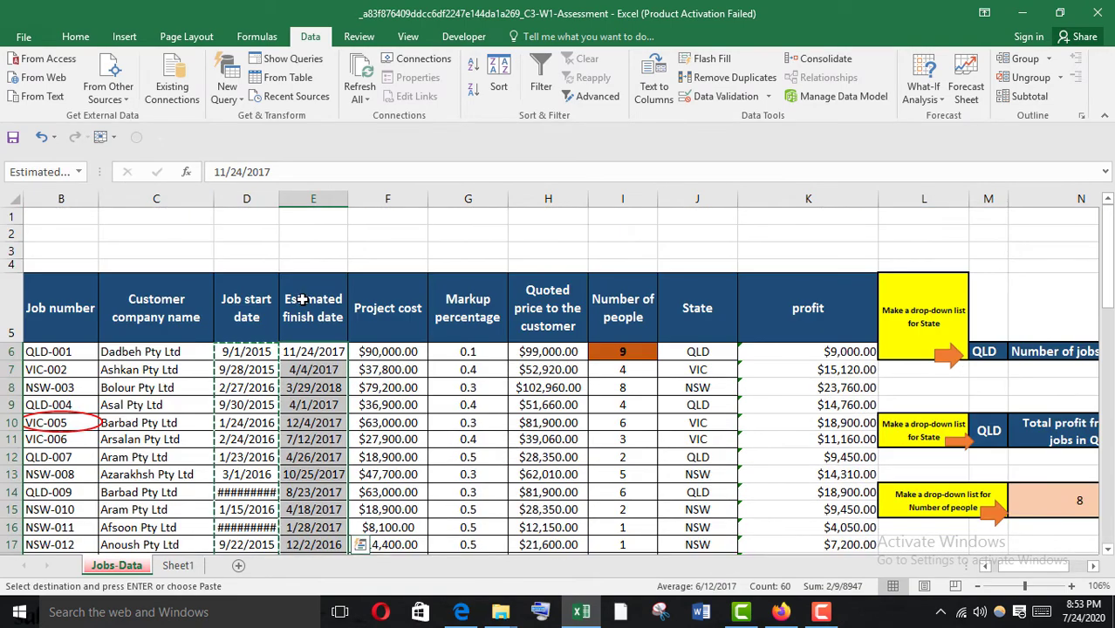
{"action": "right_click", "coordinate": [319, 351]}
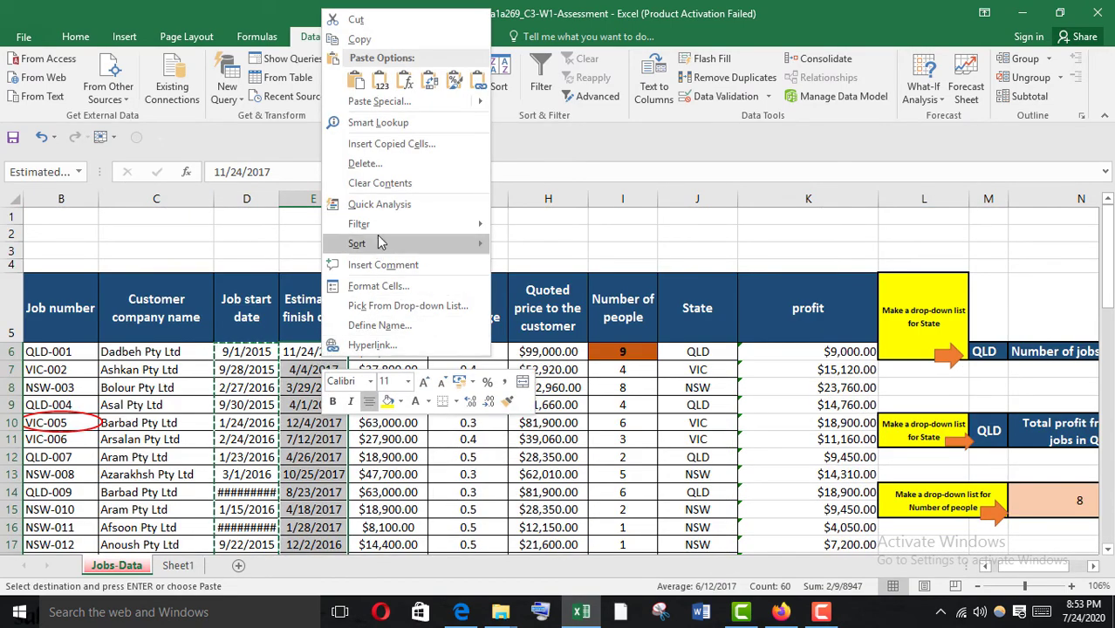
{"action": "left_click", "coordinate": [401, 102]}
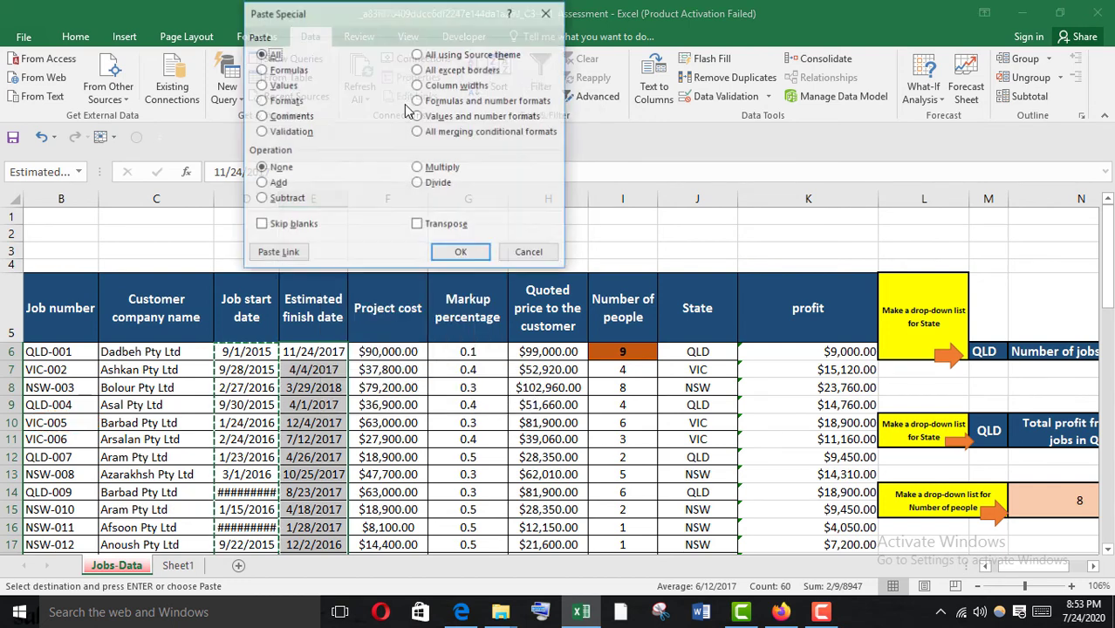
{"action": "left_click", "coordinate": [262, 132]}
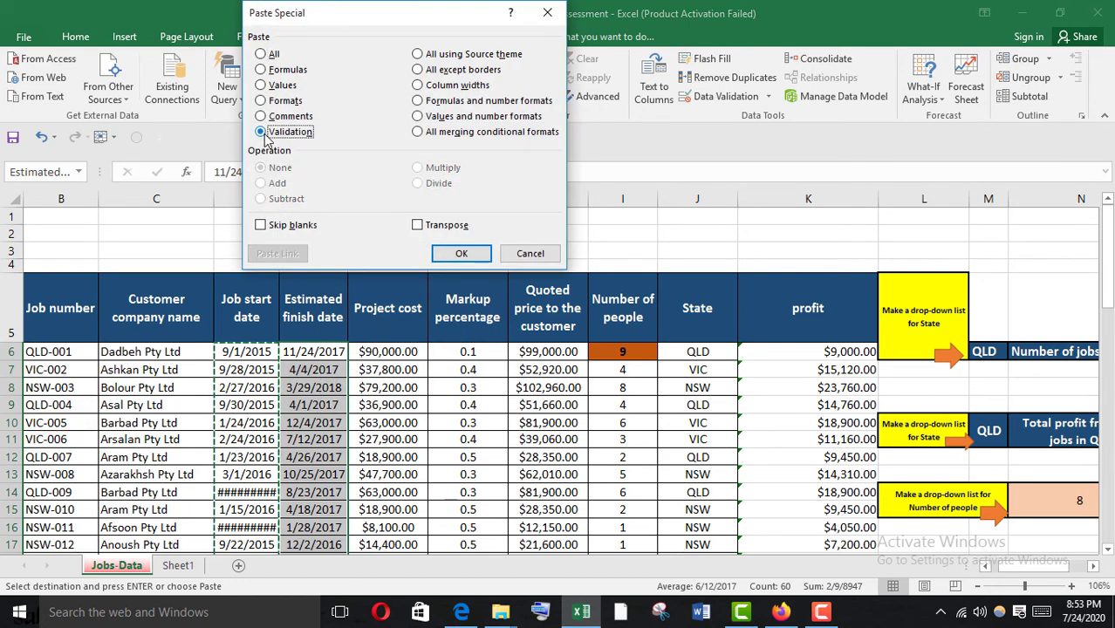
{"action": "left_click", "coordinate": [460, 254]}
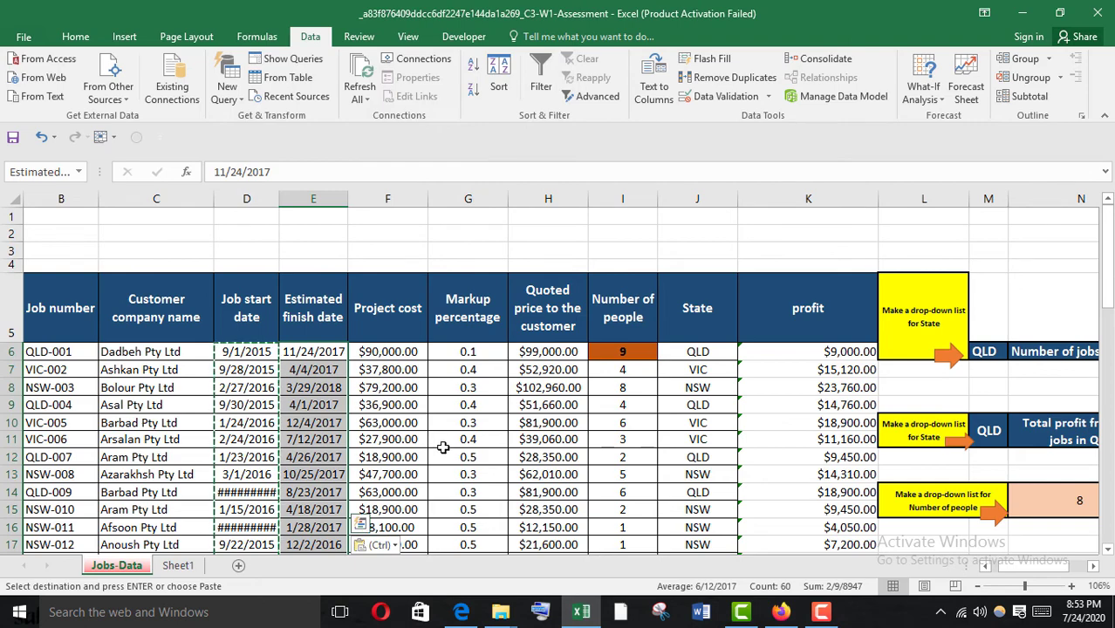
{"action": "scroll", "coordinate": [441, 446], "scroll_direction": "down", "scroll_amount": 1}
{"action": "key", "text": "ctrl+z"}
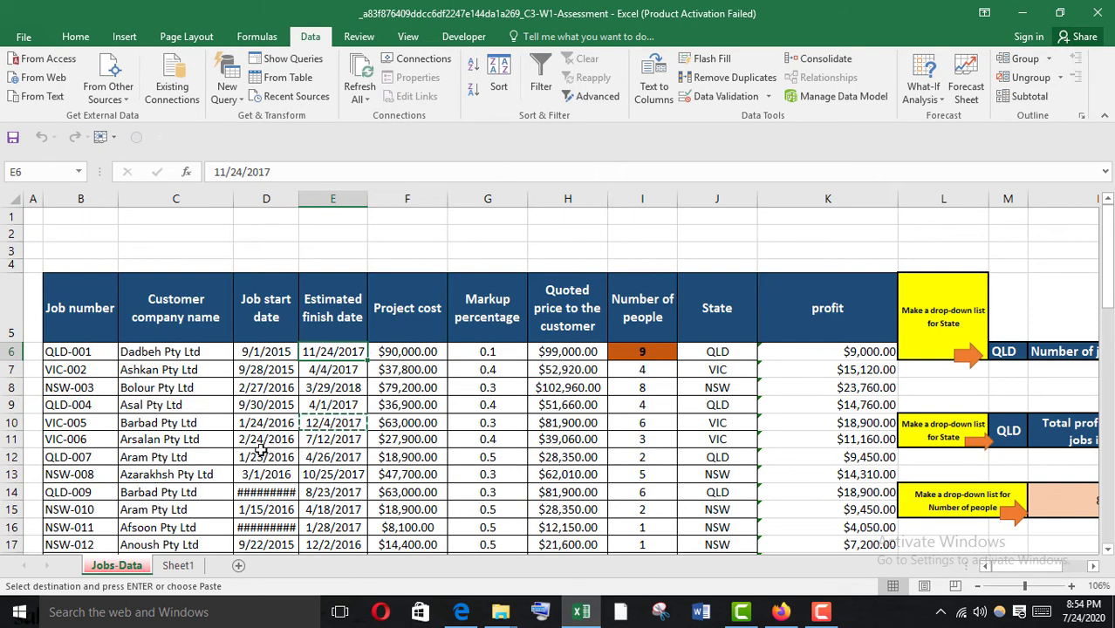
{"action": "key", "text": "ctrl+y"}
{"action": "key", "text": "ctrl+z"}
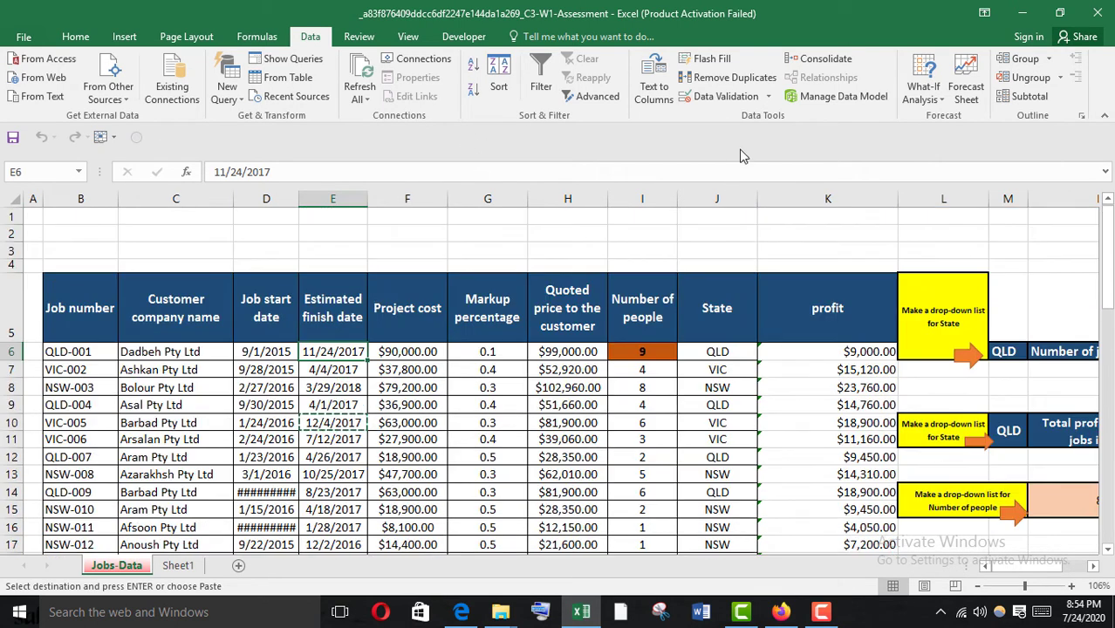
Circle the invalid data on the Jobs-Data sheet and select the circled cell in the Estimated finish date column
{"action": "left_click", "coordinate": [768, 96]}
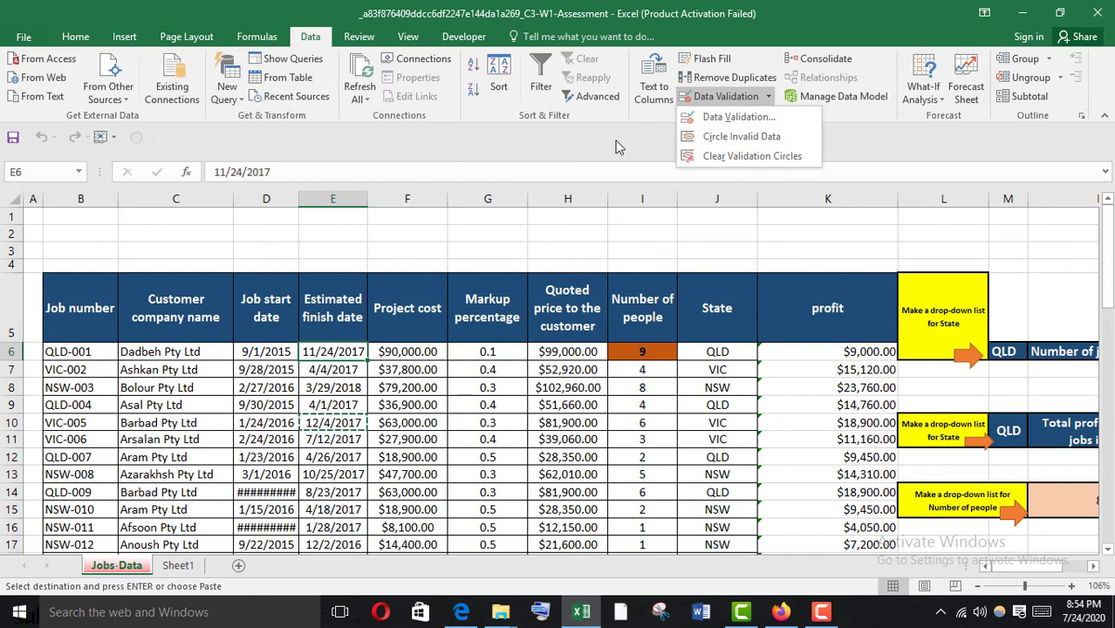
{"action": "left_click", "coordinate": [751, 137]}
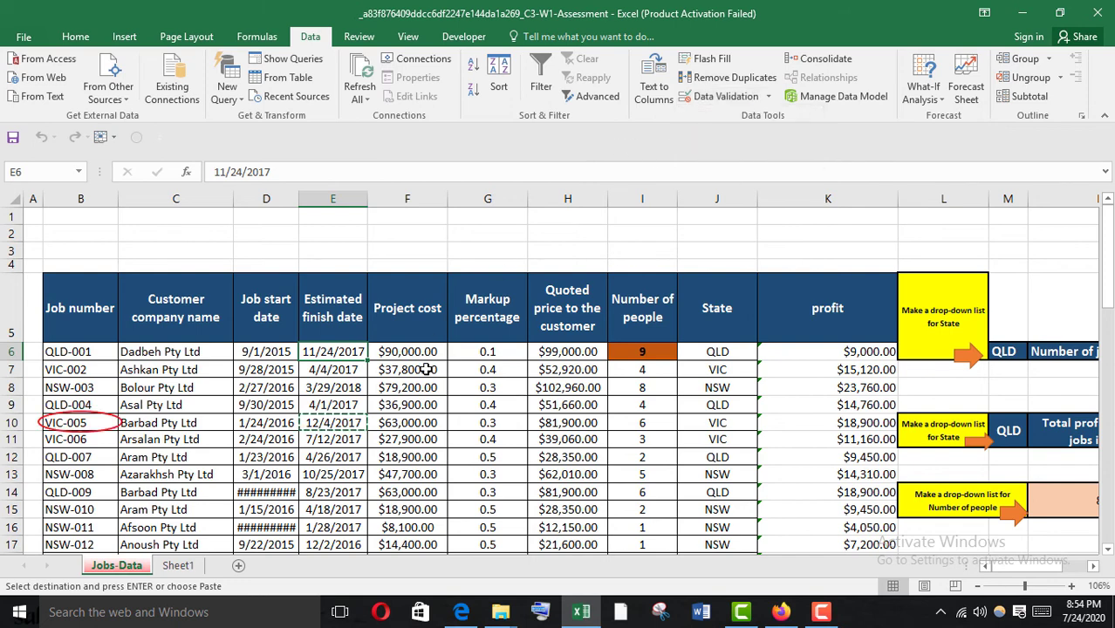
{"action": "left_click", "coordinate": [332, 309]}
{"action": "left_click", "coordinate": [349, 193]}
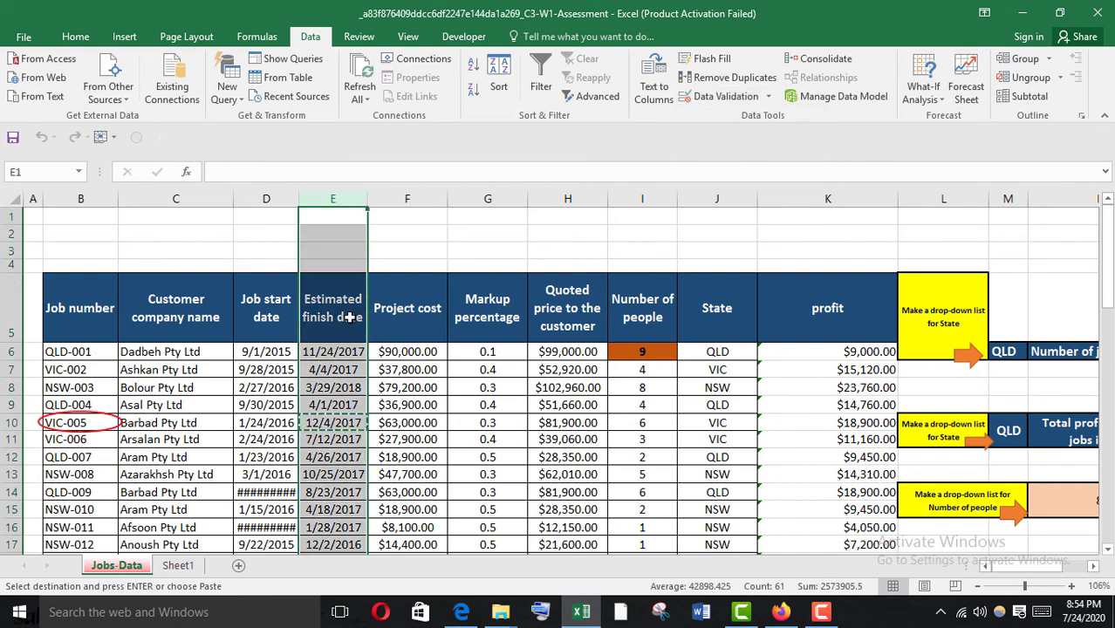
{"action": "scroll", "coordinate": [361, 379], "scroll_direction": "down", "scroll_amount": 19}
{"action": "scroll", "coordinate": [328, 295], "scroll_direction": "up", "scroll_amount": 1}
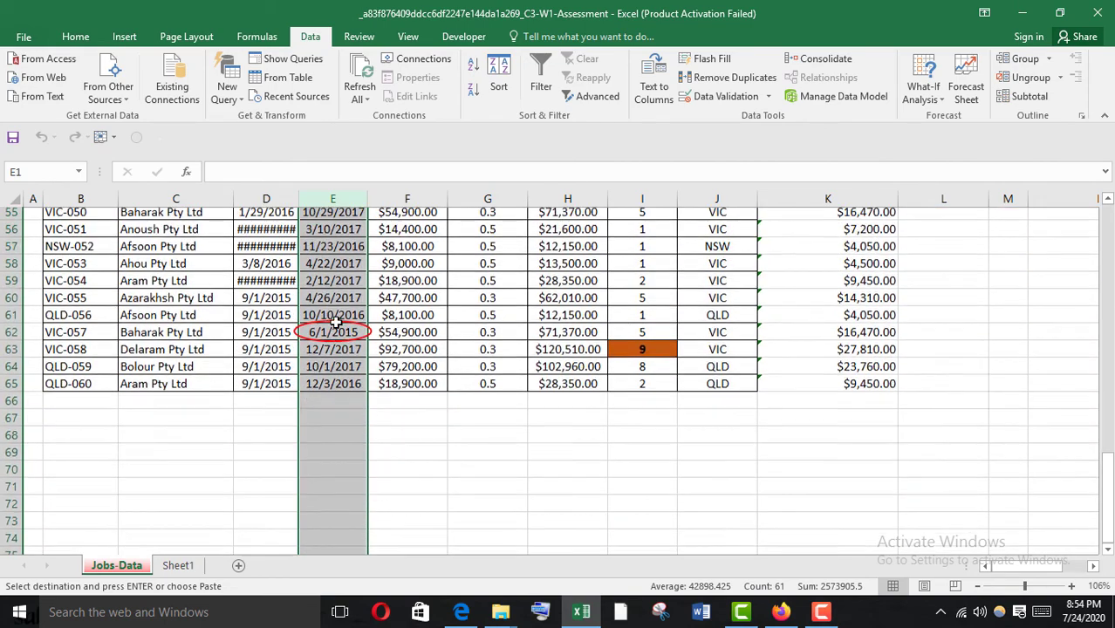
{"action": "left_click", "coordinate": [334, 336]}
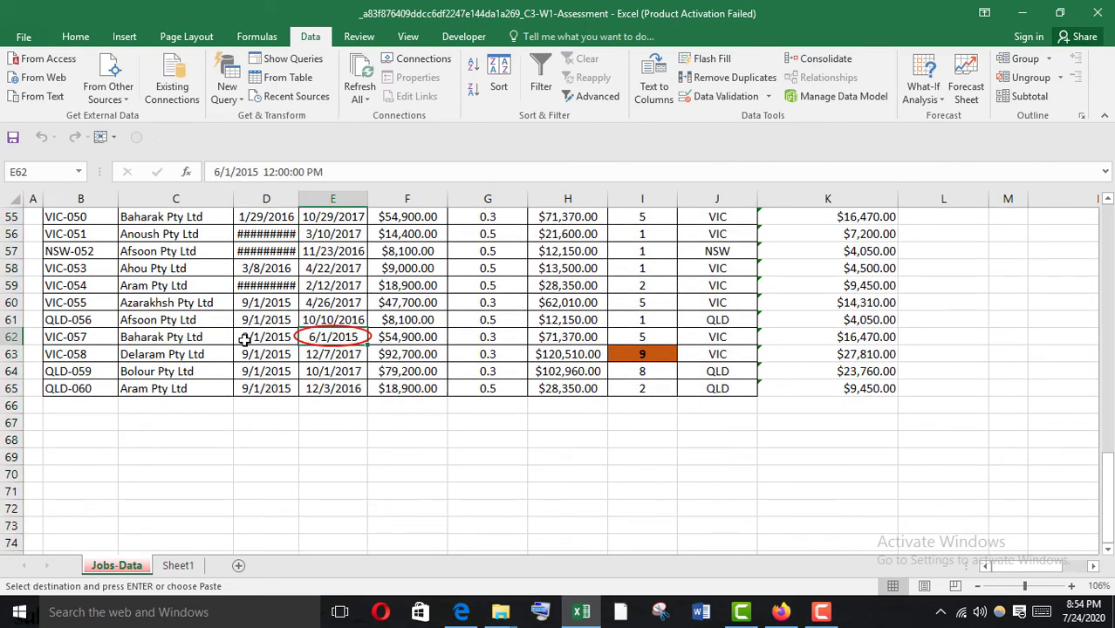
Switch to the Coursera quiz in Firefox and enter E62 as the answer to question 10
{"action": "mouse_move", "coordinate": [741, 615]}
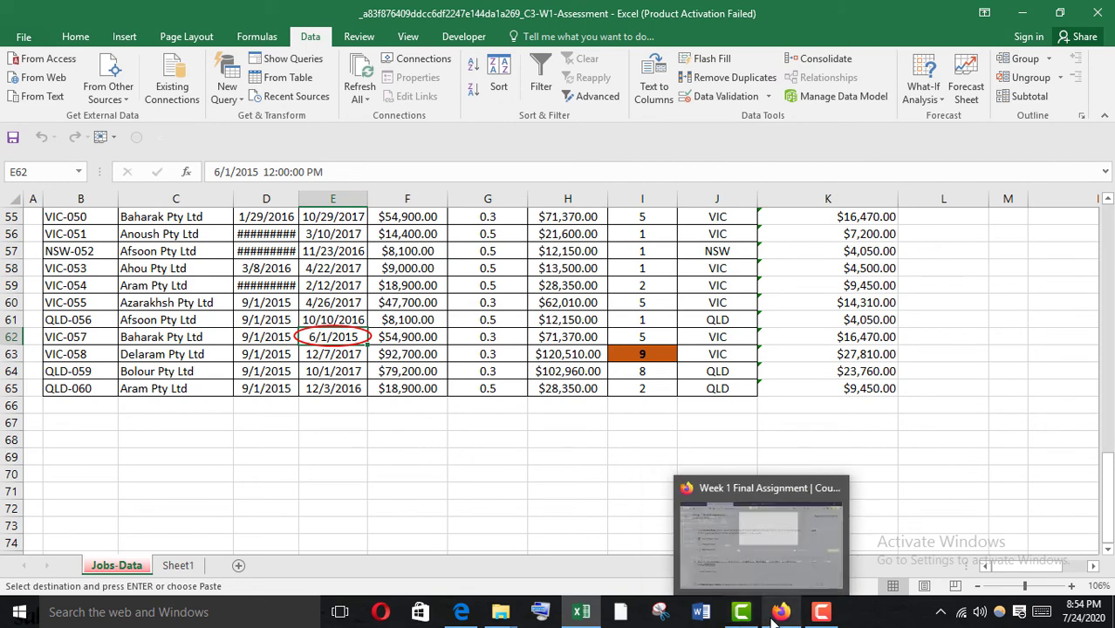
{"action": "left_click", "coordinate": [768, 545]}
{"action": "left_click", "coordinate": [218, 480]}
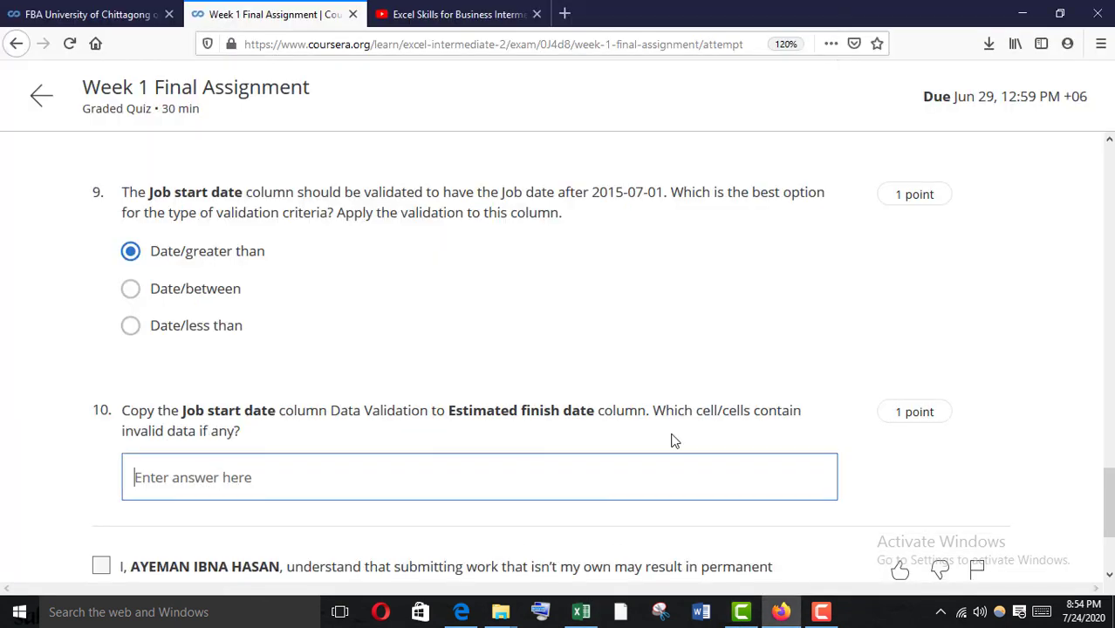
{"action": "type", "text": "E62"}
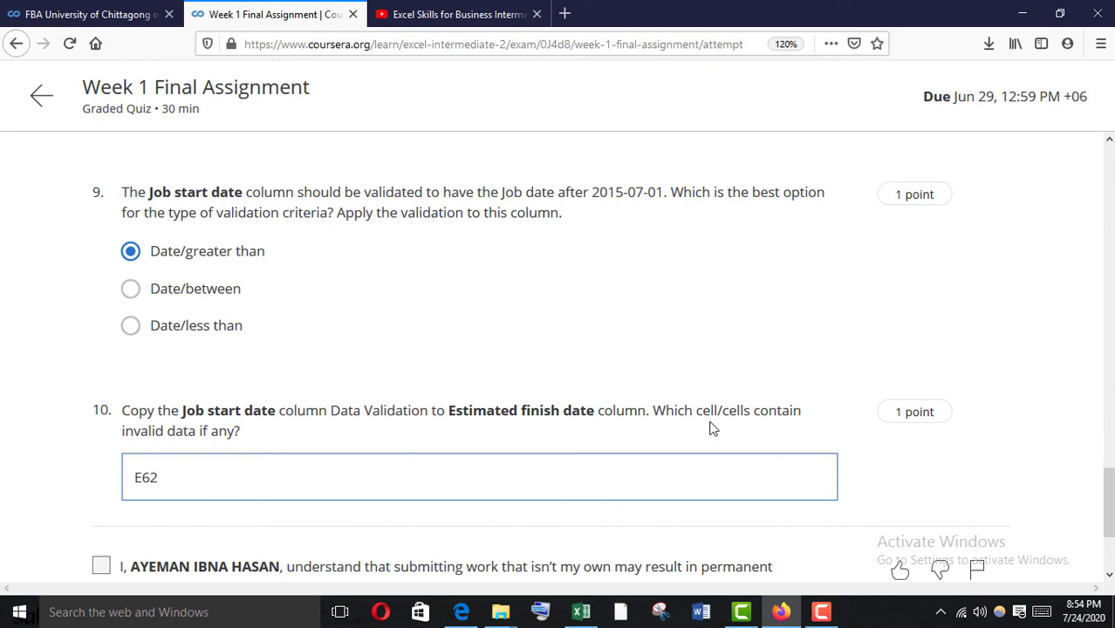
Accept the Honor Code statement, submit the Week 1 Final Assignment and review the graded answers
{"action": "scroll", "coordinate": [159, 447], "scroll_direction": "down", "scroll_amount": 2}
{"action": "left_click", "coordinate": [101, 453]}
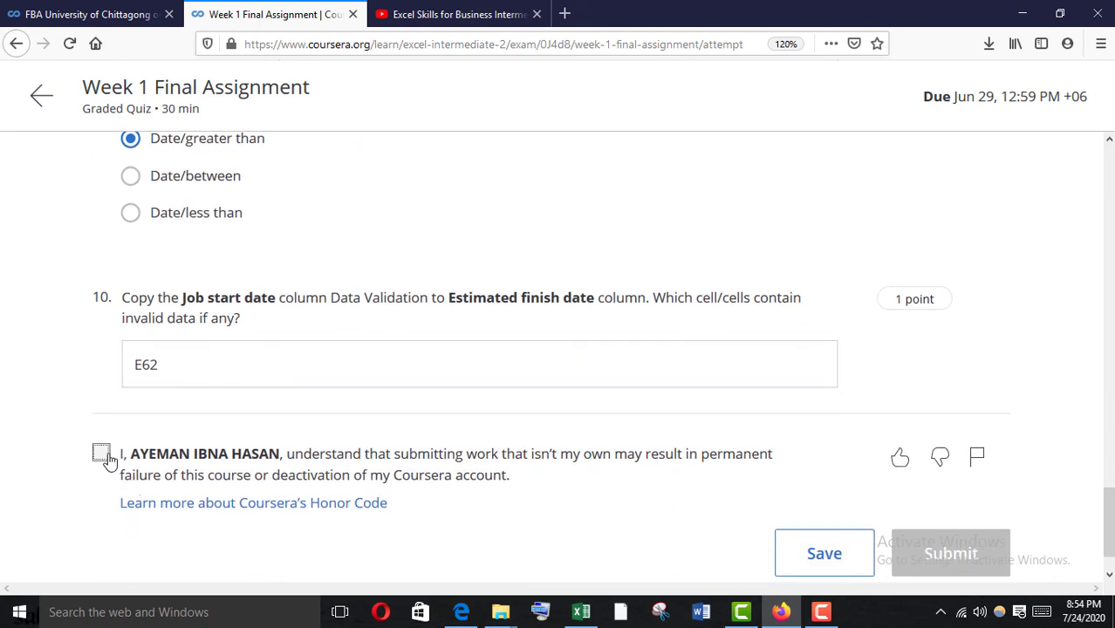
{"action": "scroll", "coordinate": [971, 464], "scroll_direction": "down", "scroll_amount": 1}
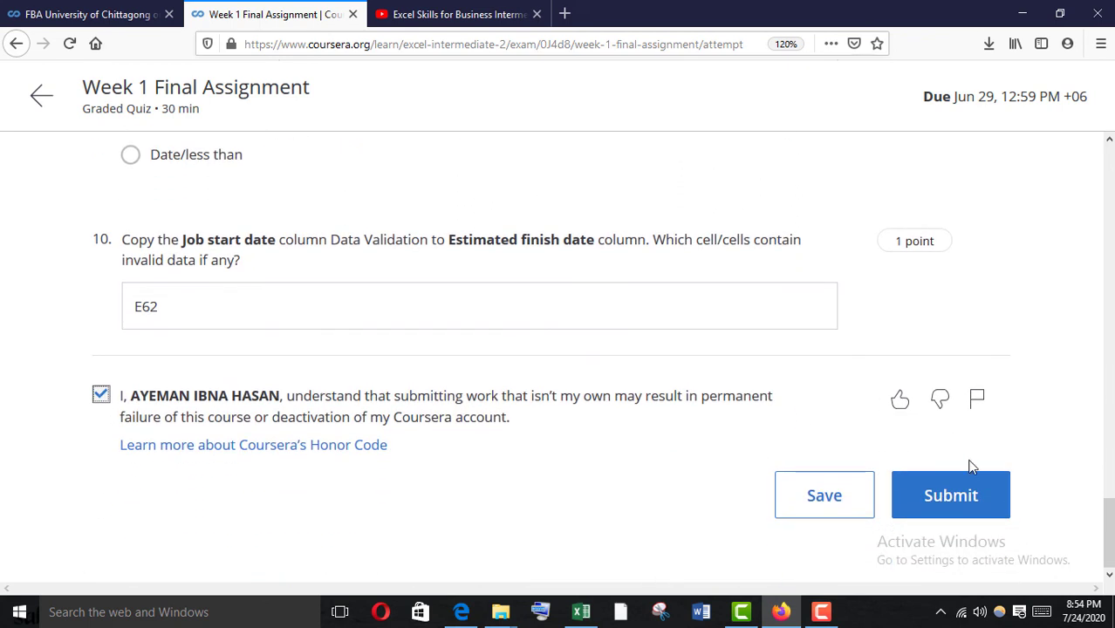
{"action": "left_click", "coordinate": [966, 496]}
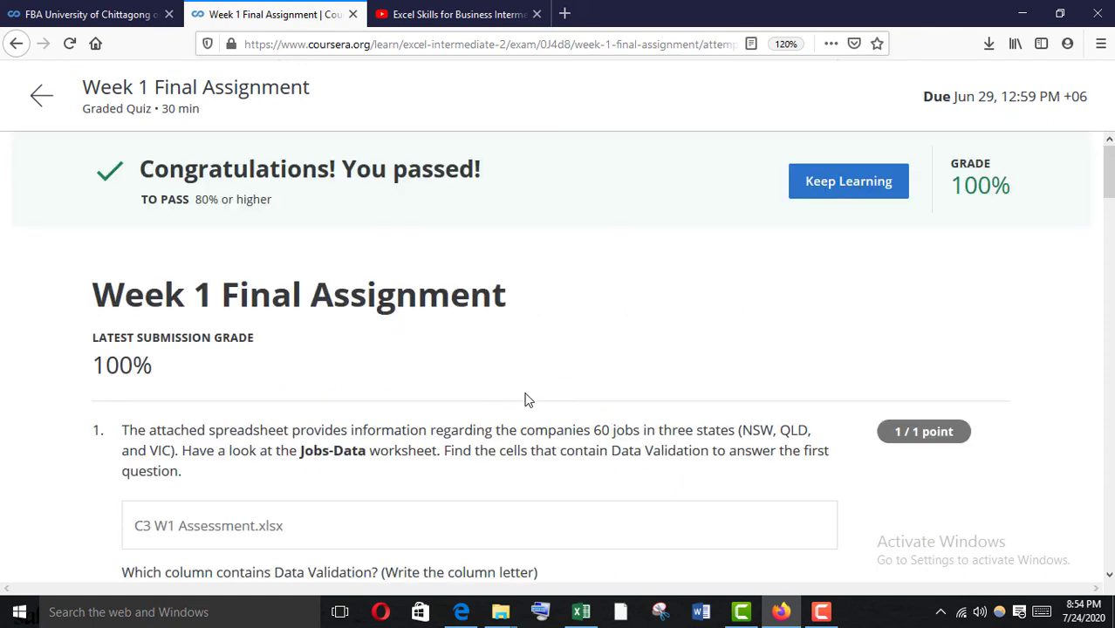
{"action": "scroll", "coordinate": [617, 391], "scroll_direction": "down", "scroll_amount": 10}
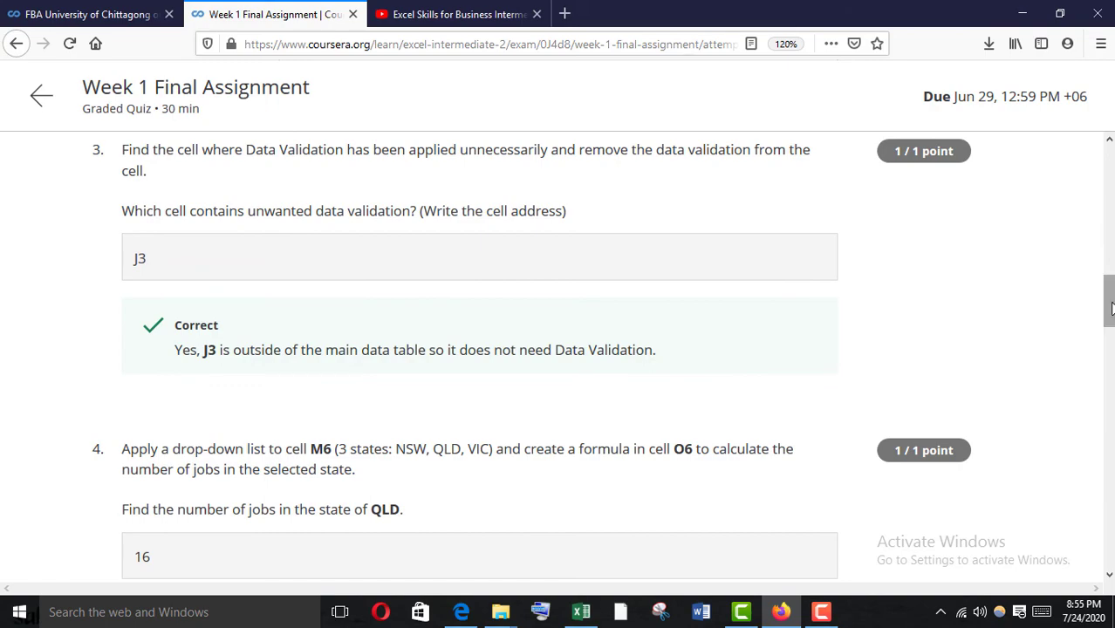
{"action": "left_click_drag", "start_coordinate": [1105, 307], "coordinate": [1106, 144]}
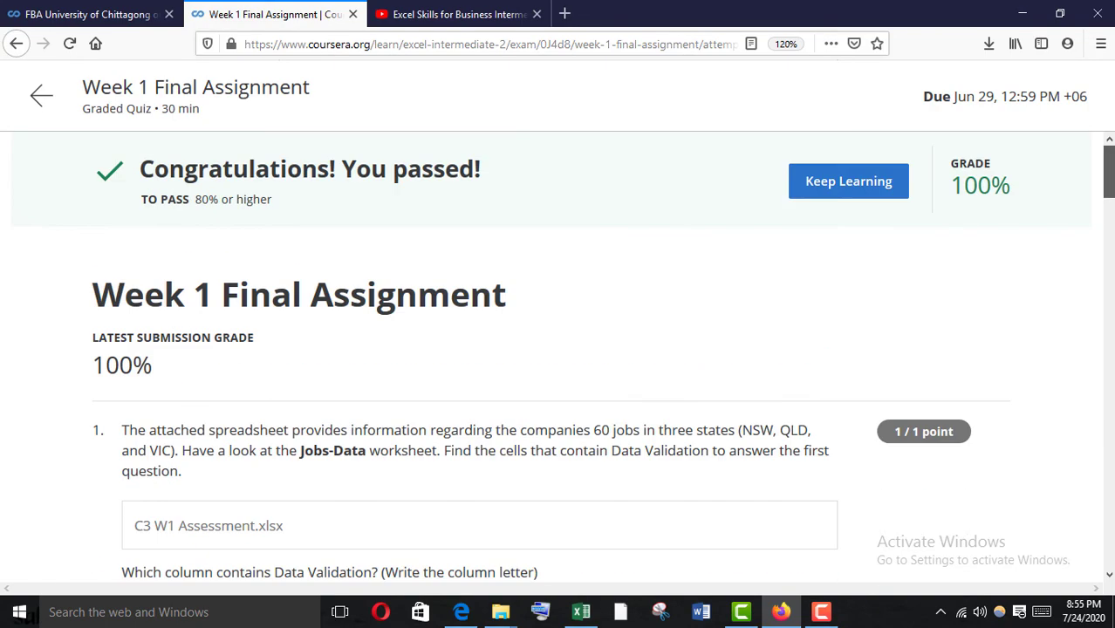